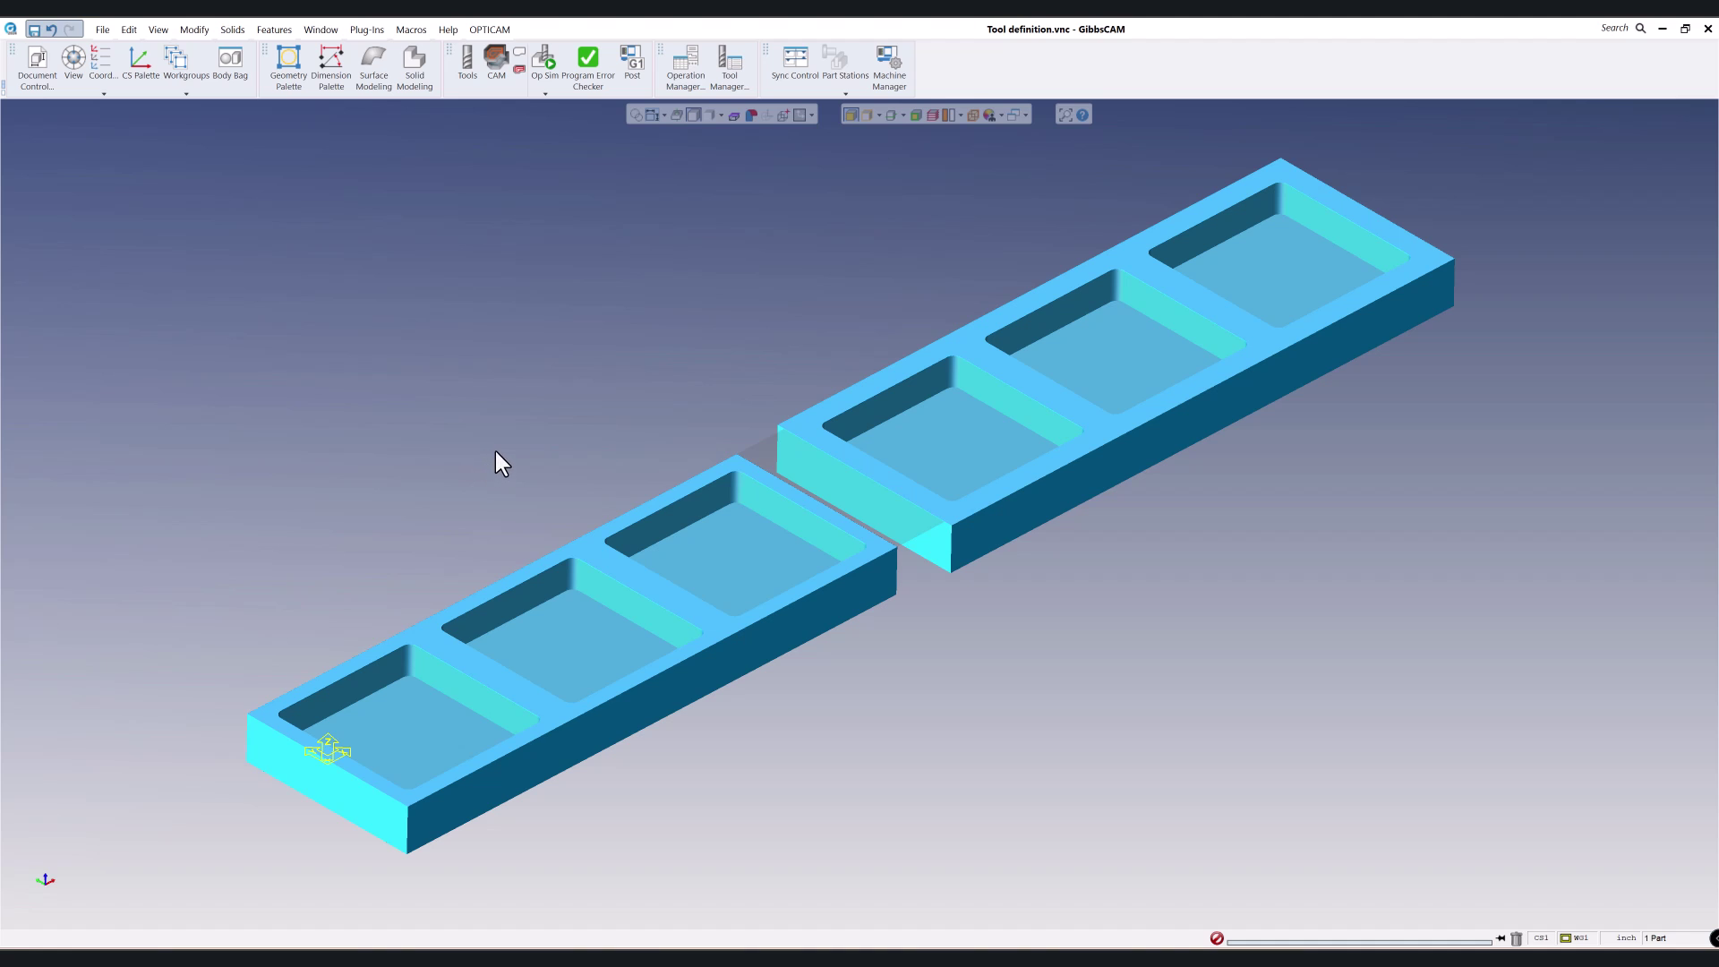
Step: Show the tool list and display the pocket contour geometry on the two parts
click(469, 64)
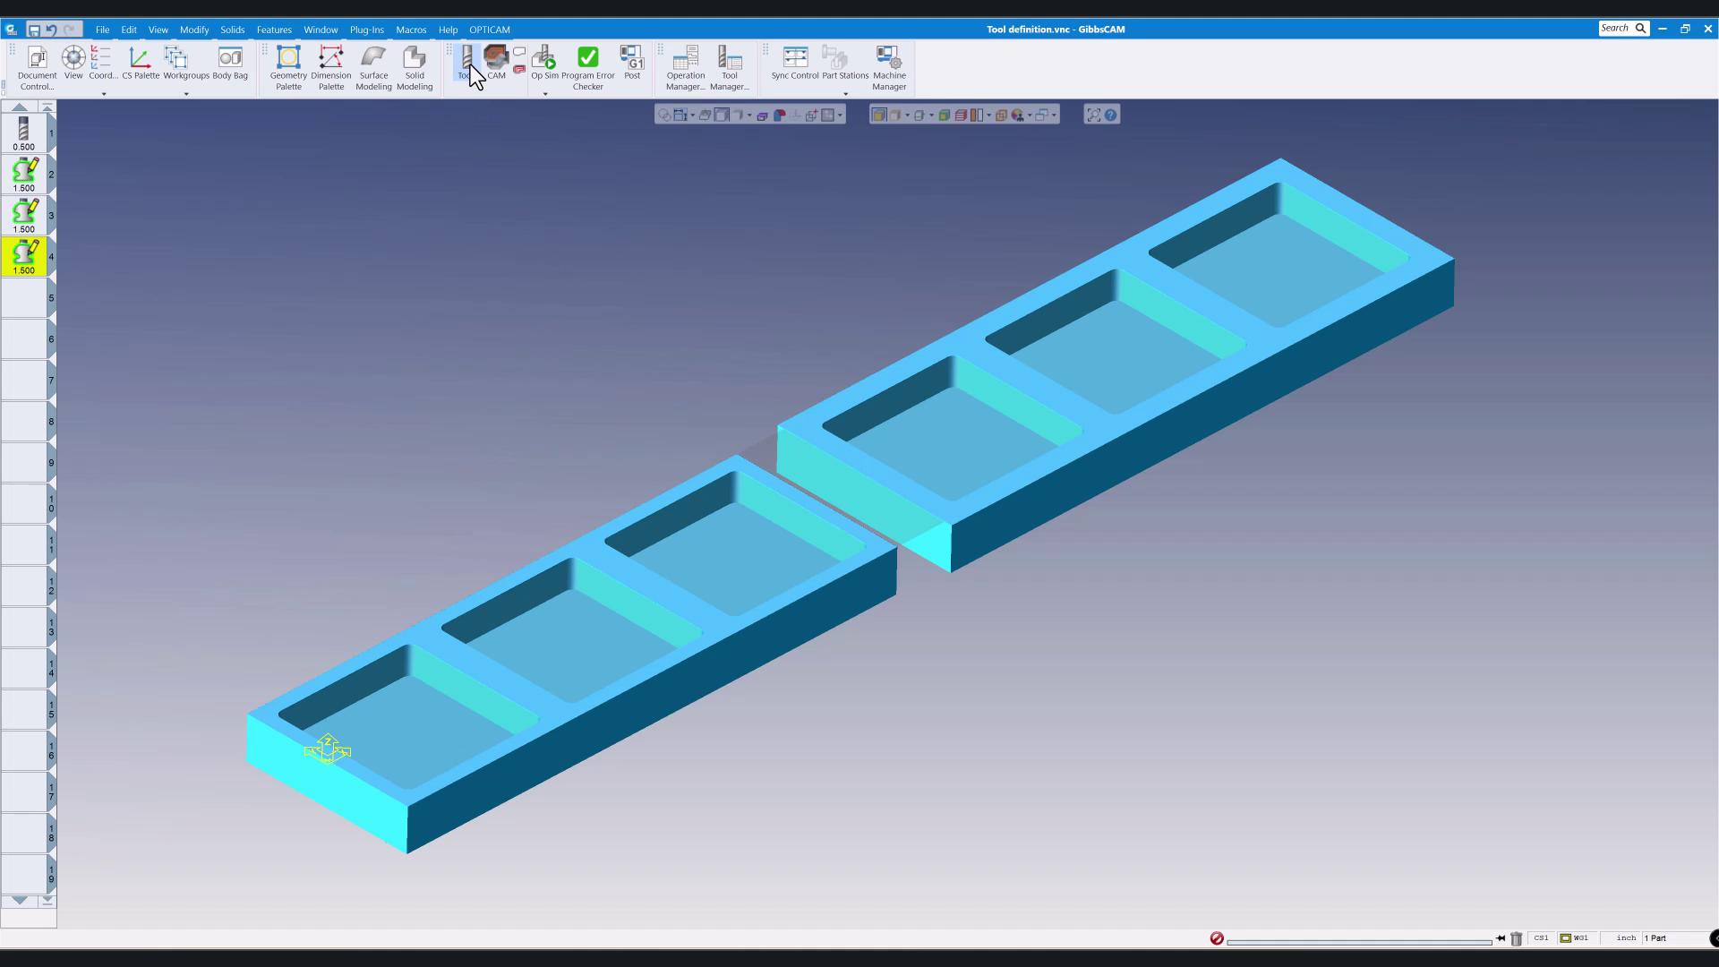
middle_drag(632, 438, 723, 481)
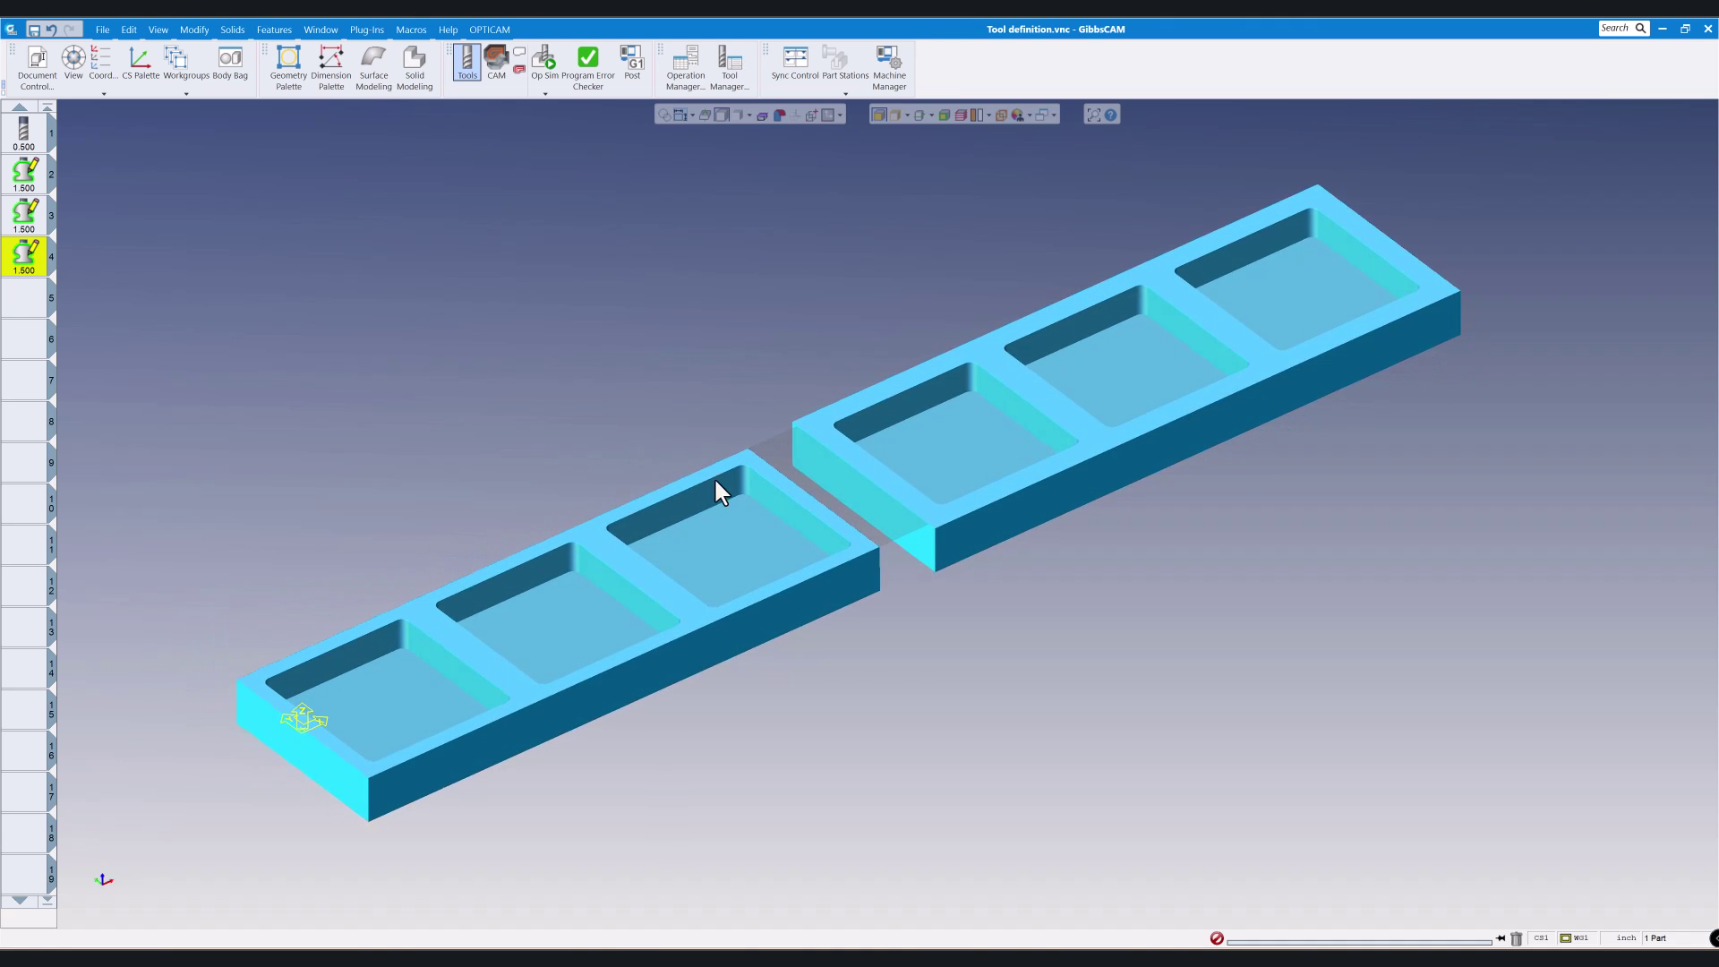
key(ctrl+i)
click(666, 115)
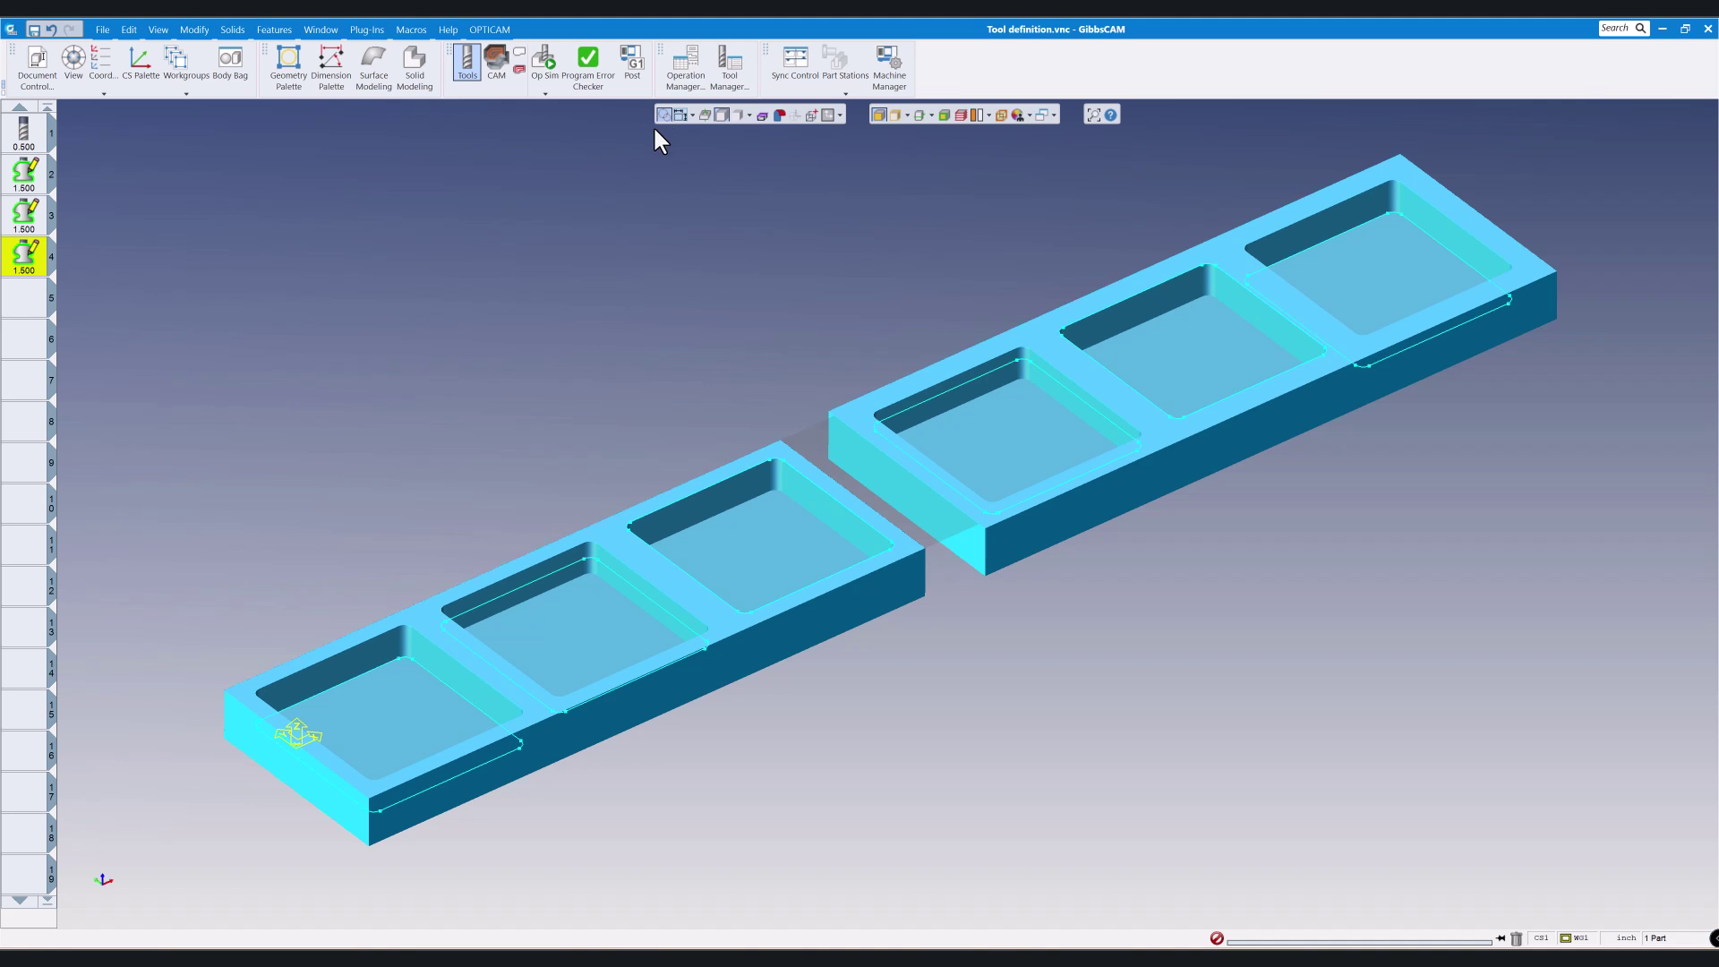
middle_drag(634, 410, 225, 261)
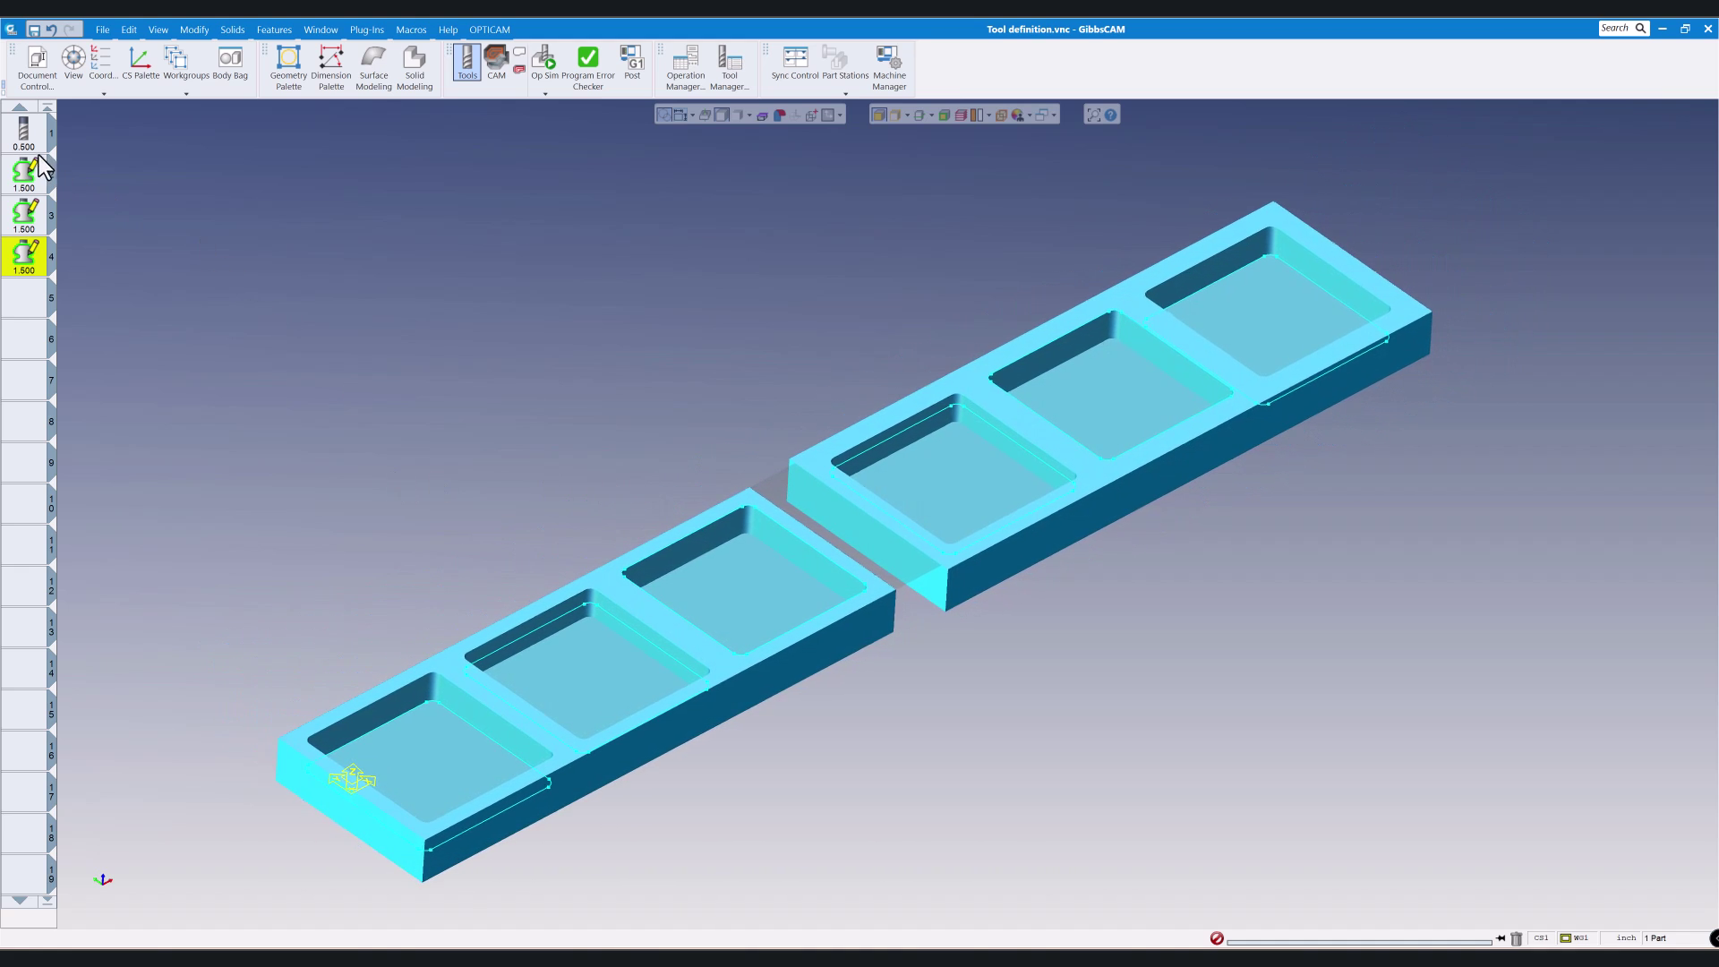
Step: Examine the definitions of milling tools 1 and 2, closing each without changes
double_click(24, 132)
drag(754, 180, 428, 152)
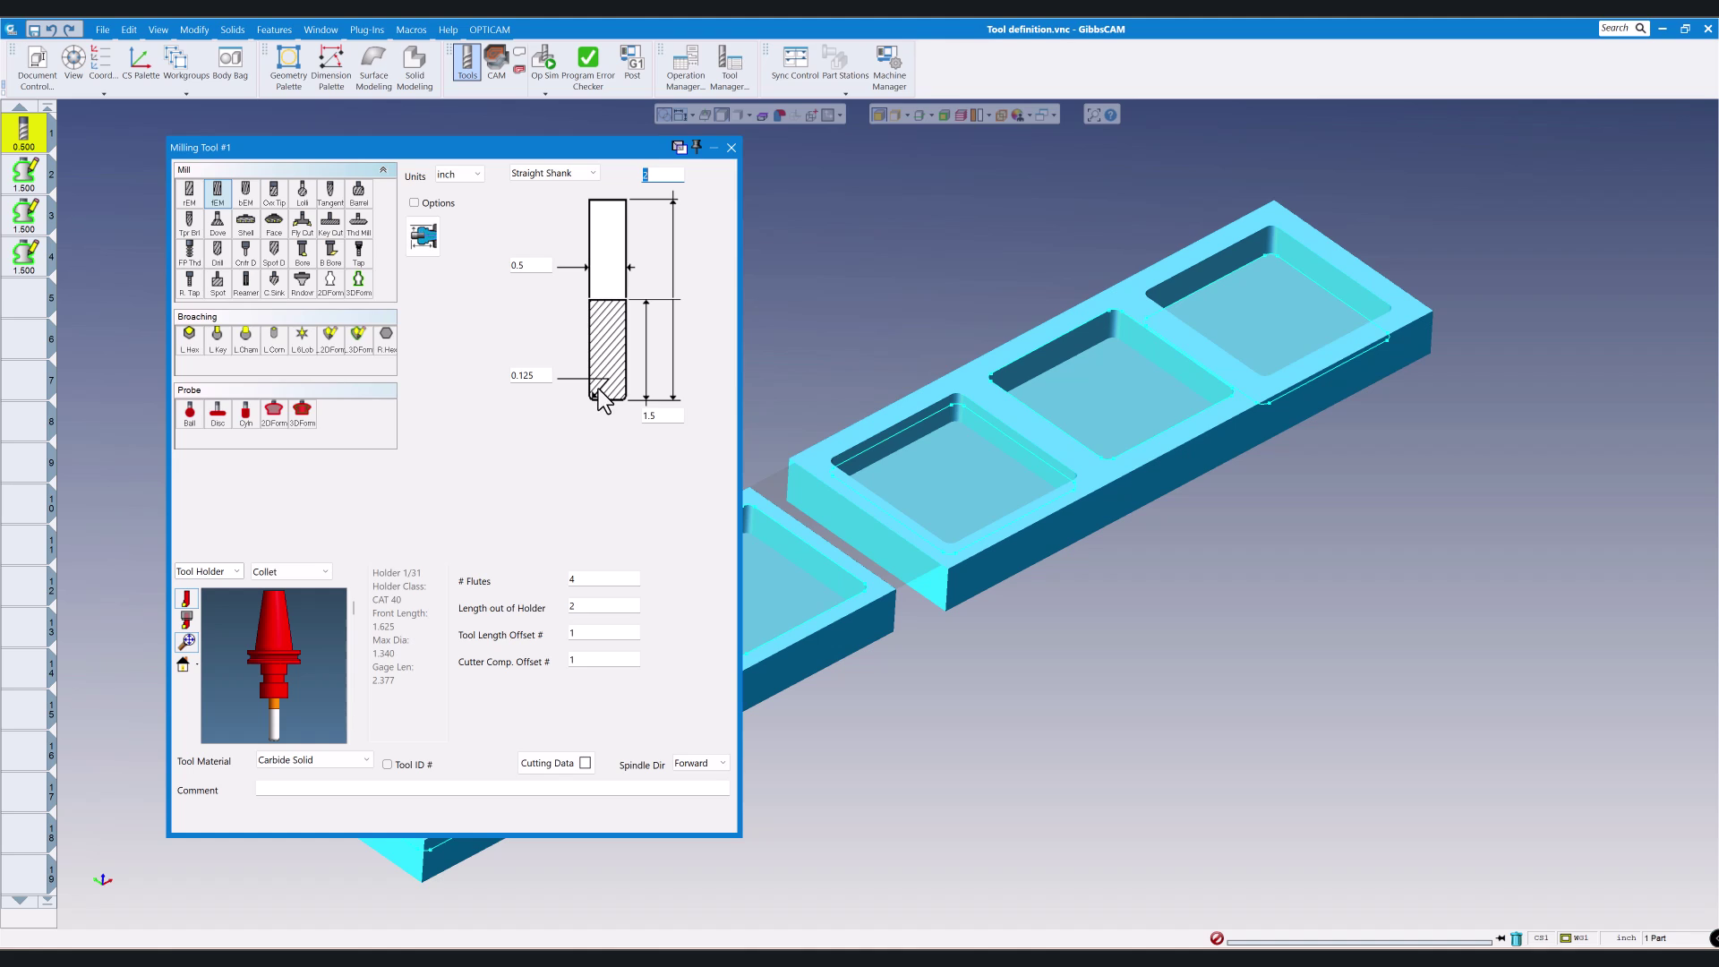
click(730, 148)
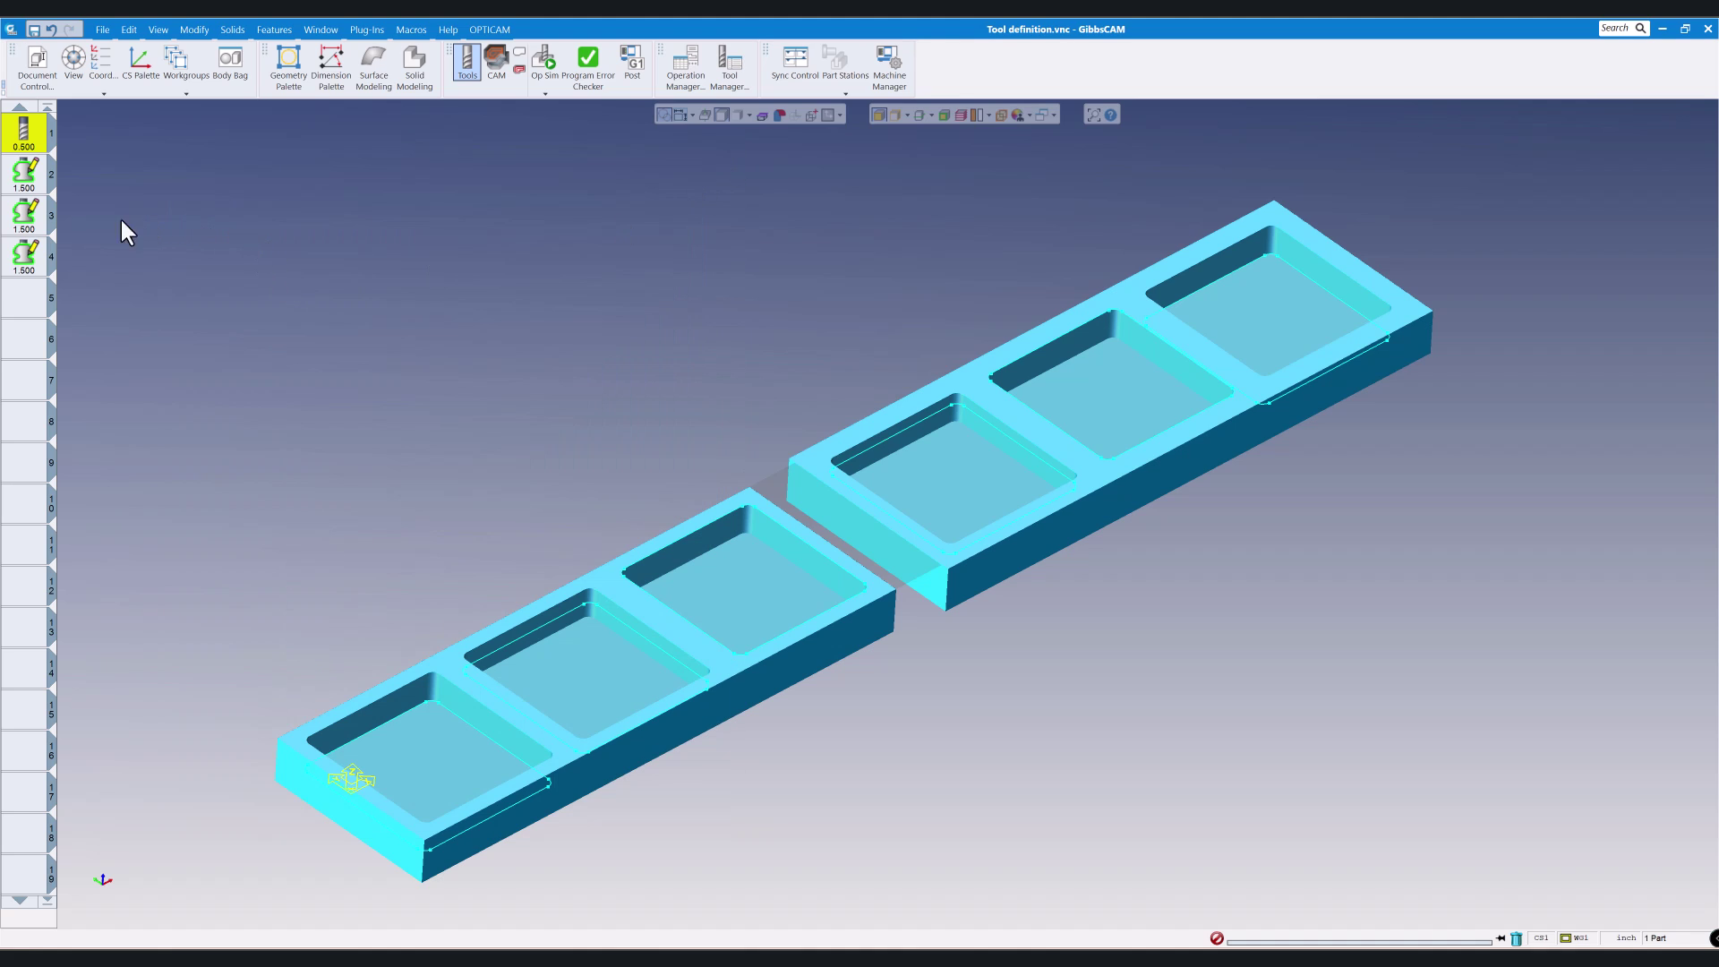
double_click(27, 174)
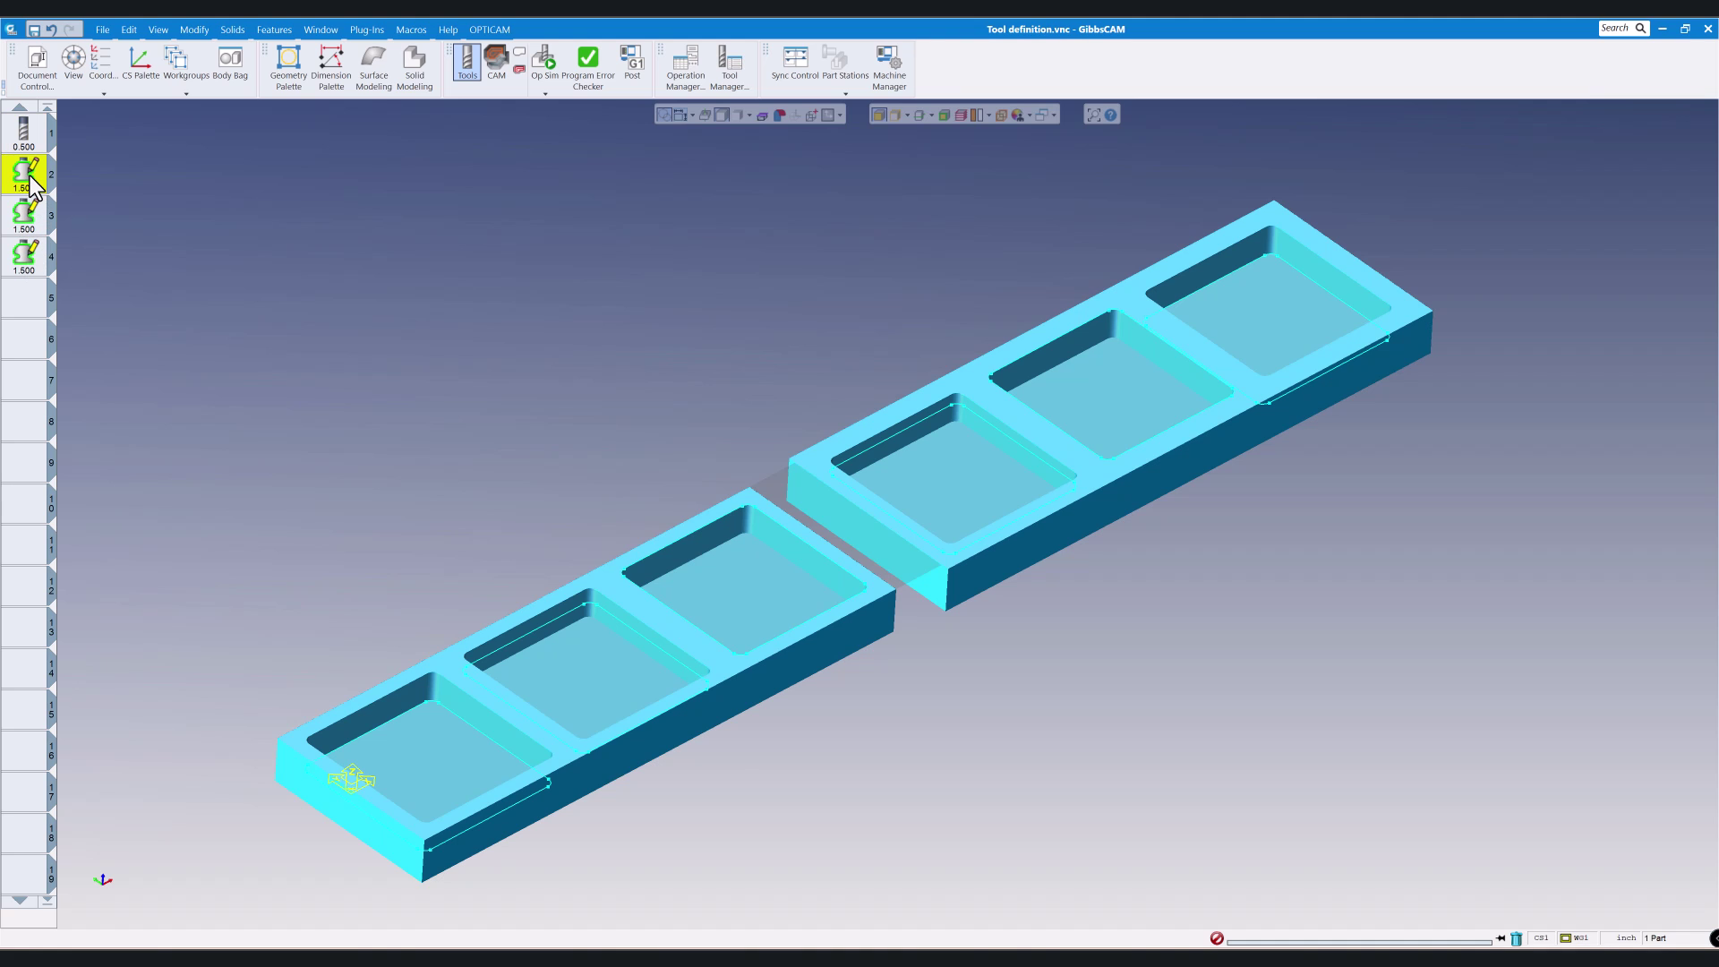
drag(410, 146, 470, 179)
click(791, 179)
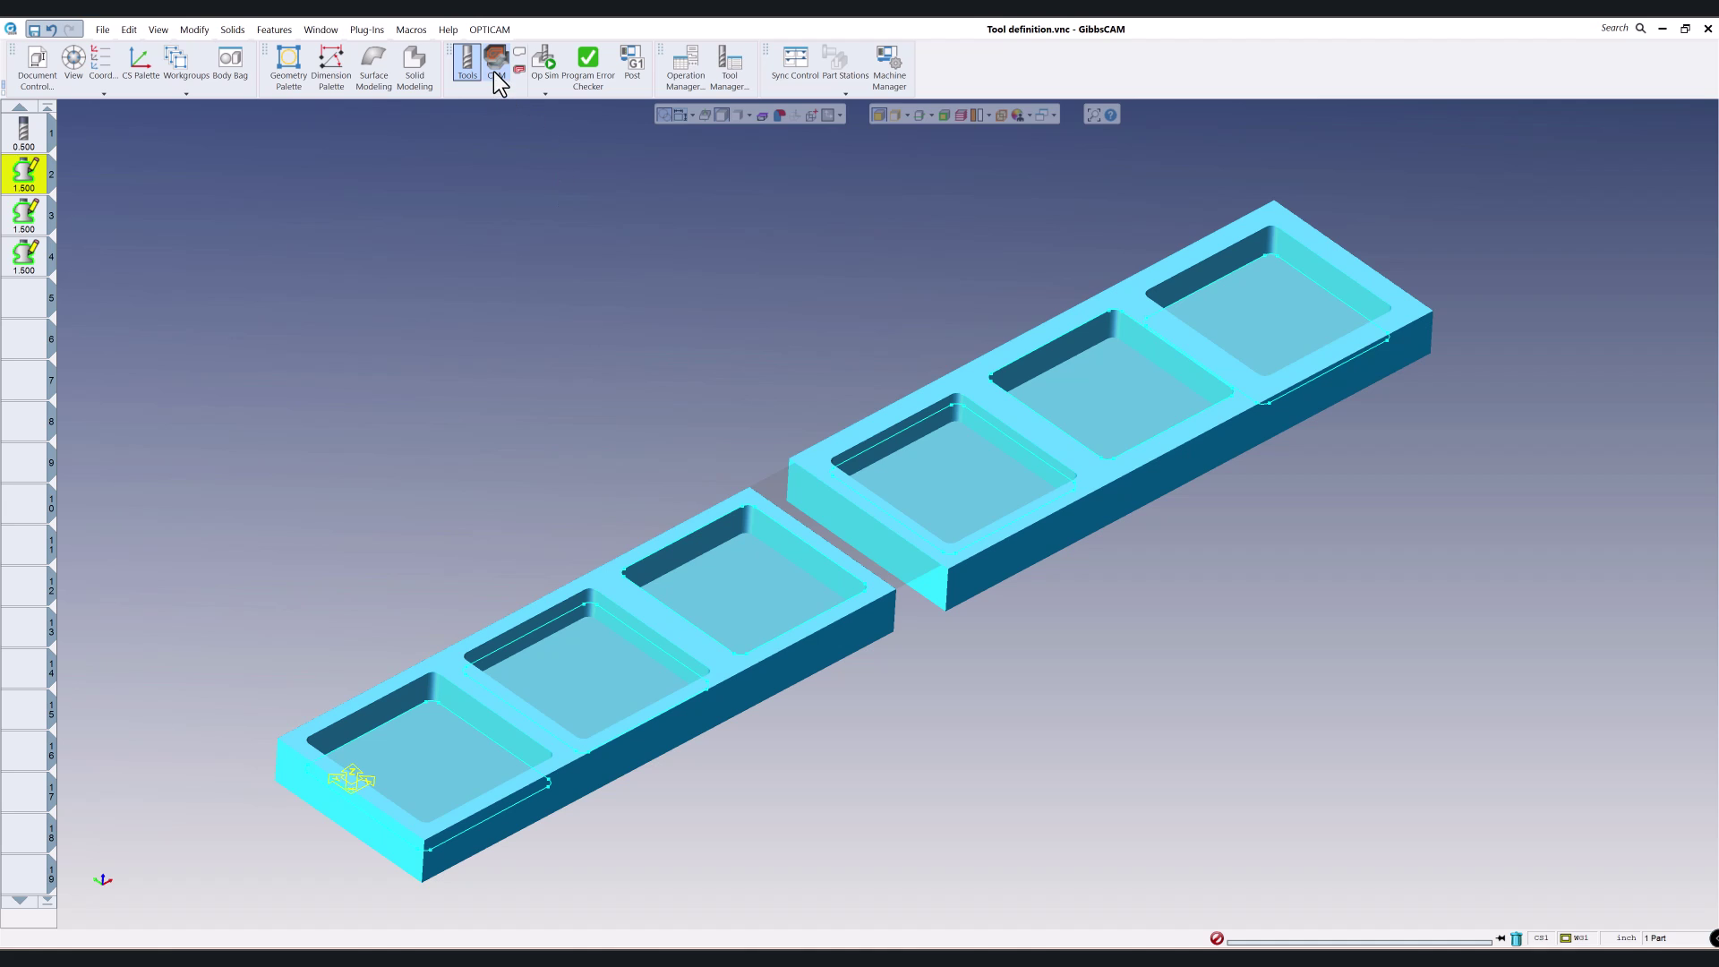
Step: Show the CAM operations and review the contour process settings of operation 1 on the first pocket
click(495, 72)
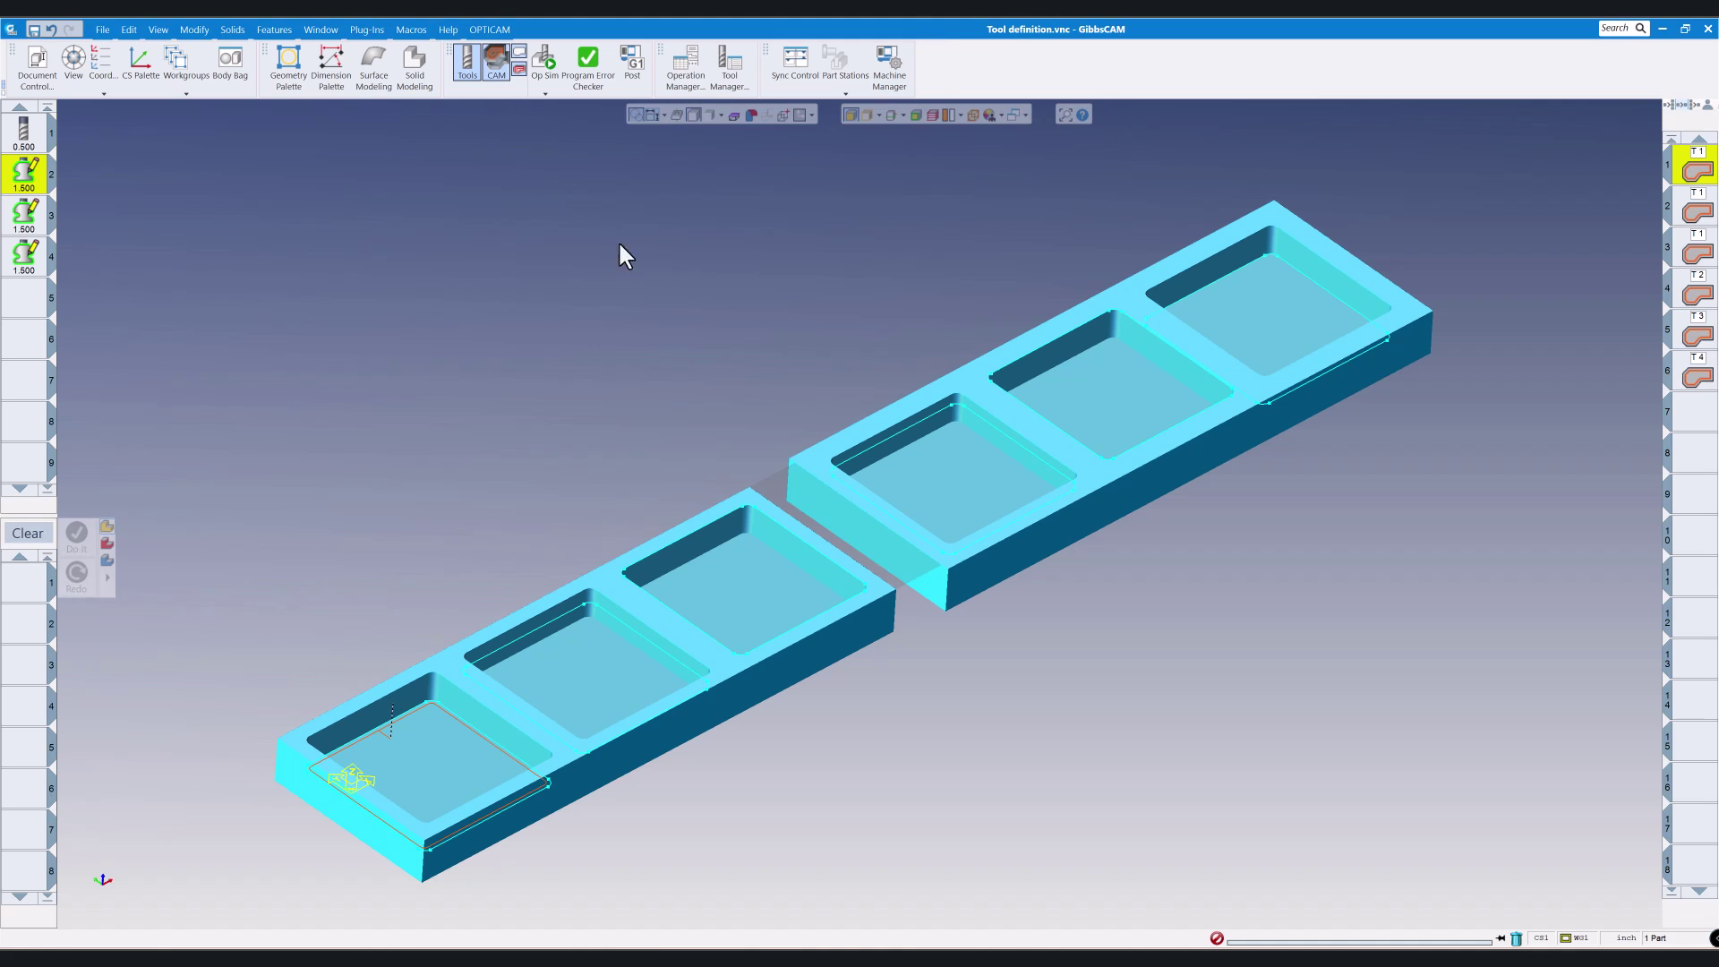
double_click(1696, 170)
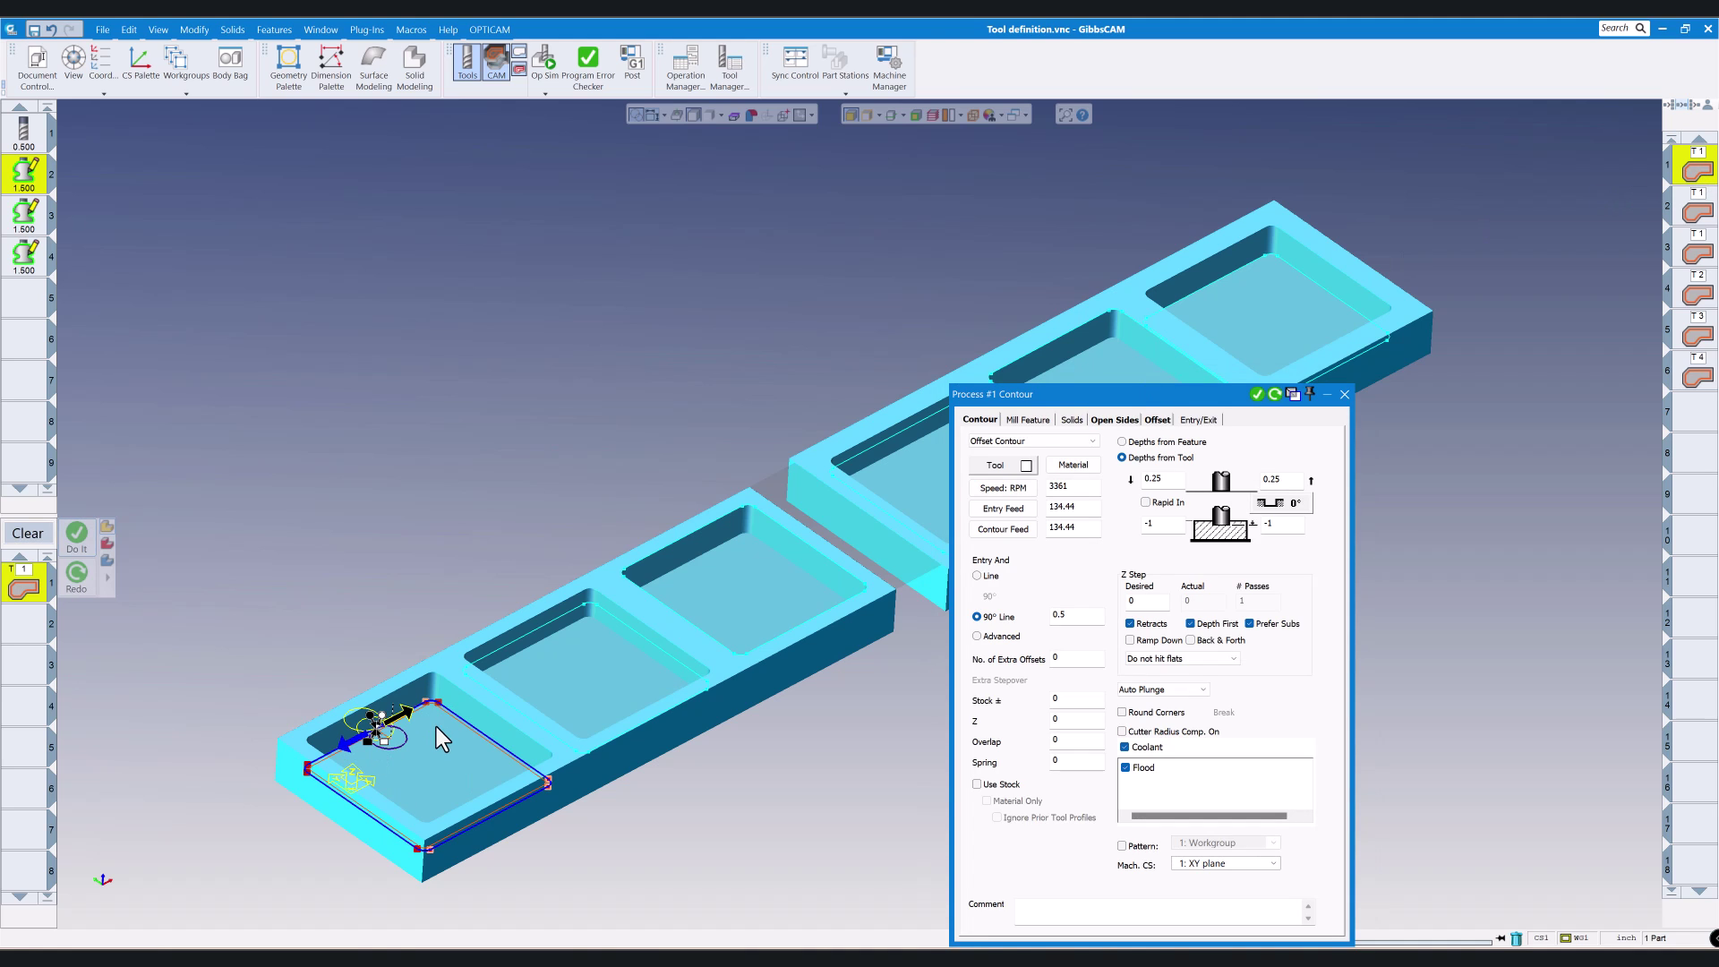
middle_drag(377, 767, 418, 731)
scroll(418, 732, up, 3)
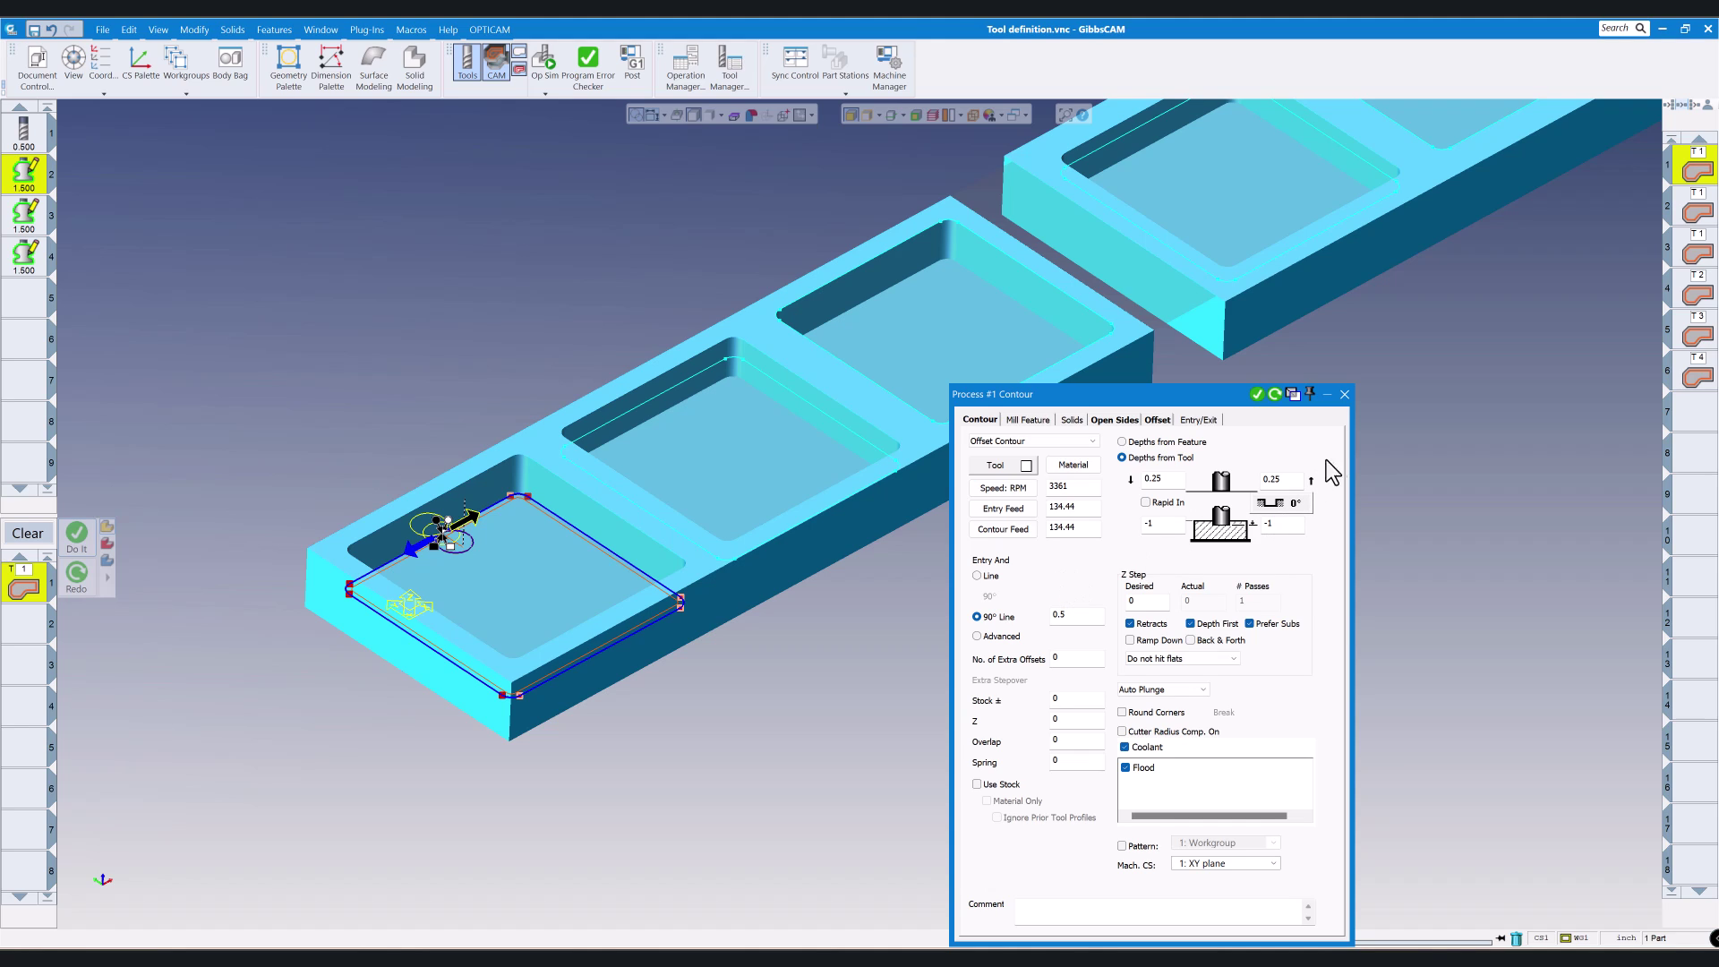
click(1344, 394)
Step: Simulate operation 1 feature by feature in Op Sim, inspect the cut in the first pocket, and close the simulation
click(543, 61)
drag(1142, 651, 916, 688)
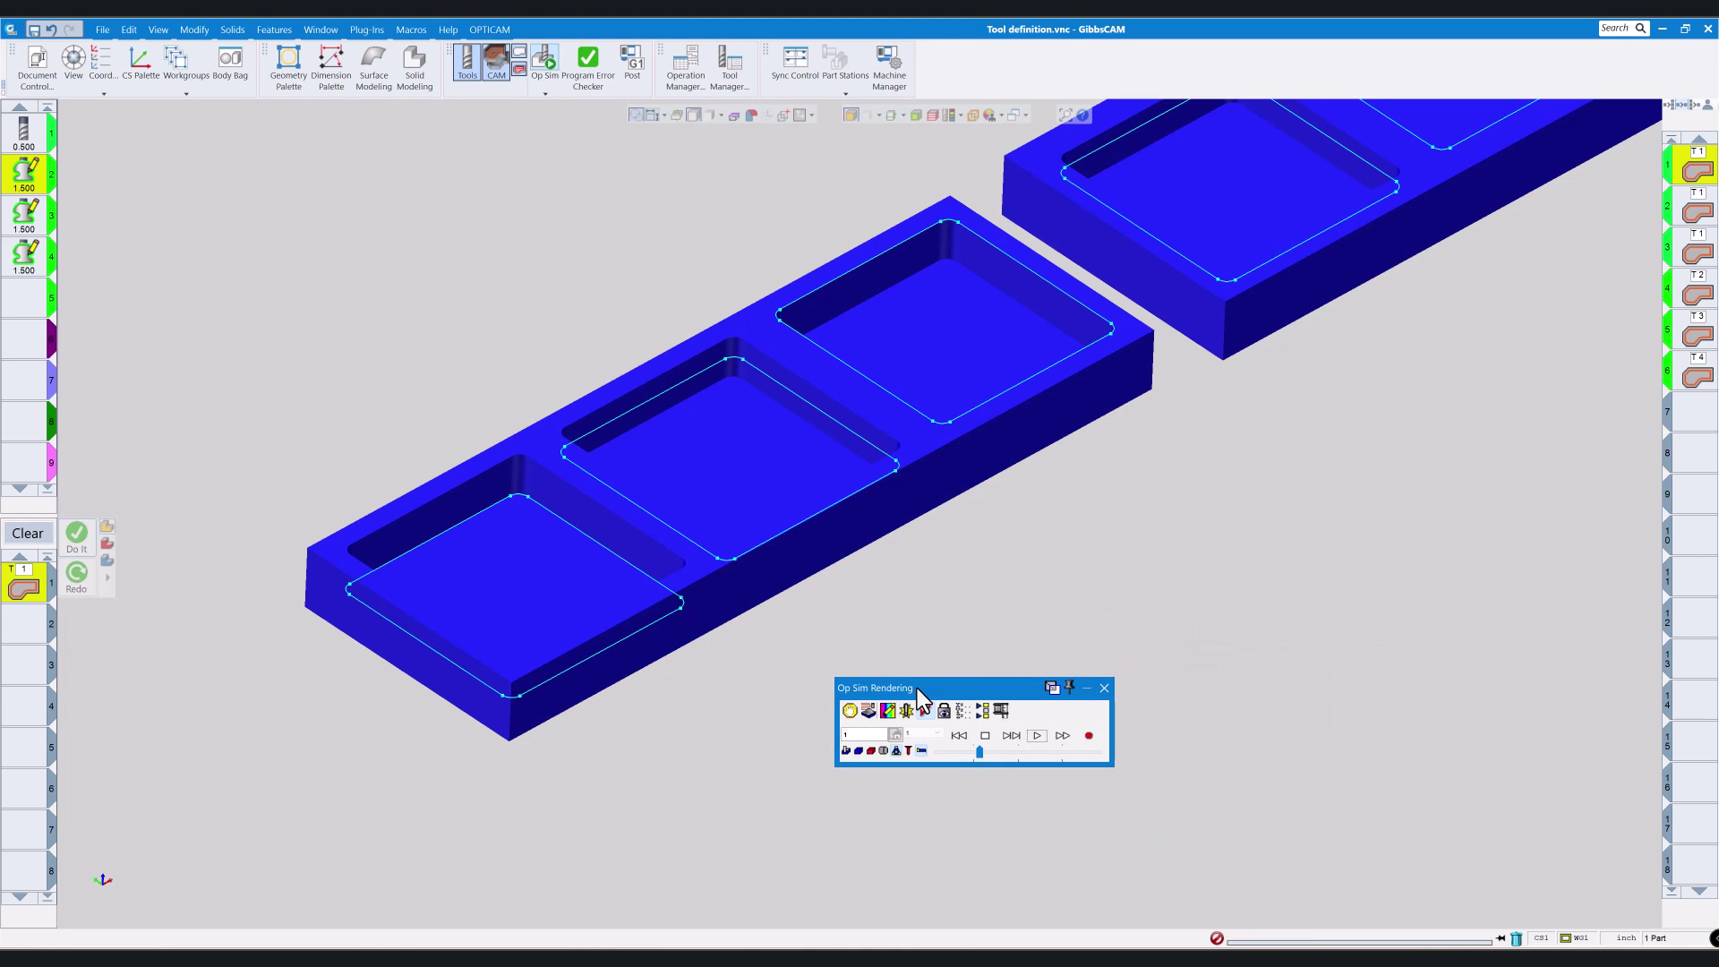
click(1010, 735)
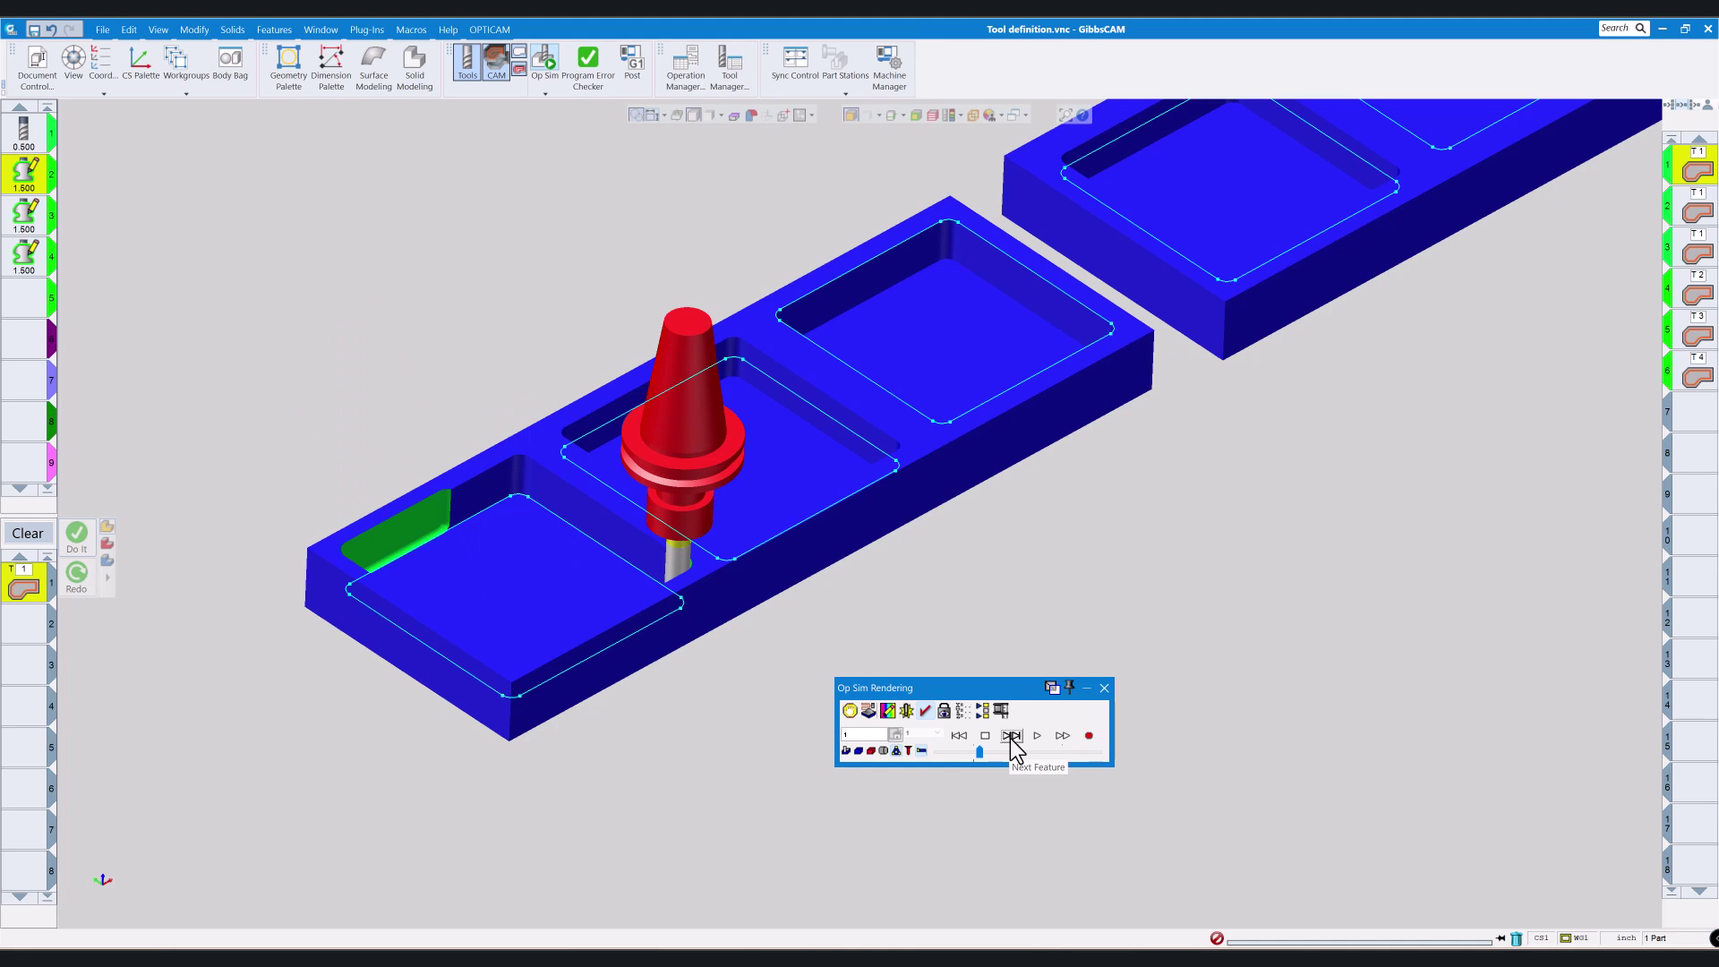
middle_drag(662, 652, 748, 570)
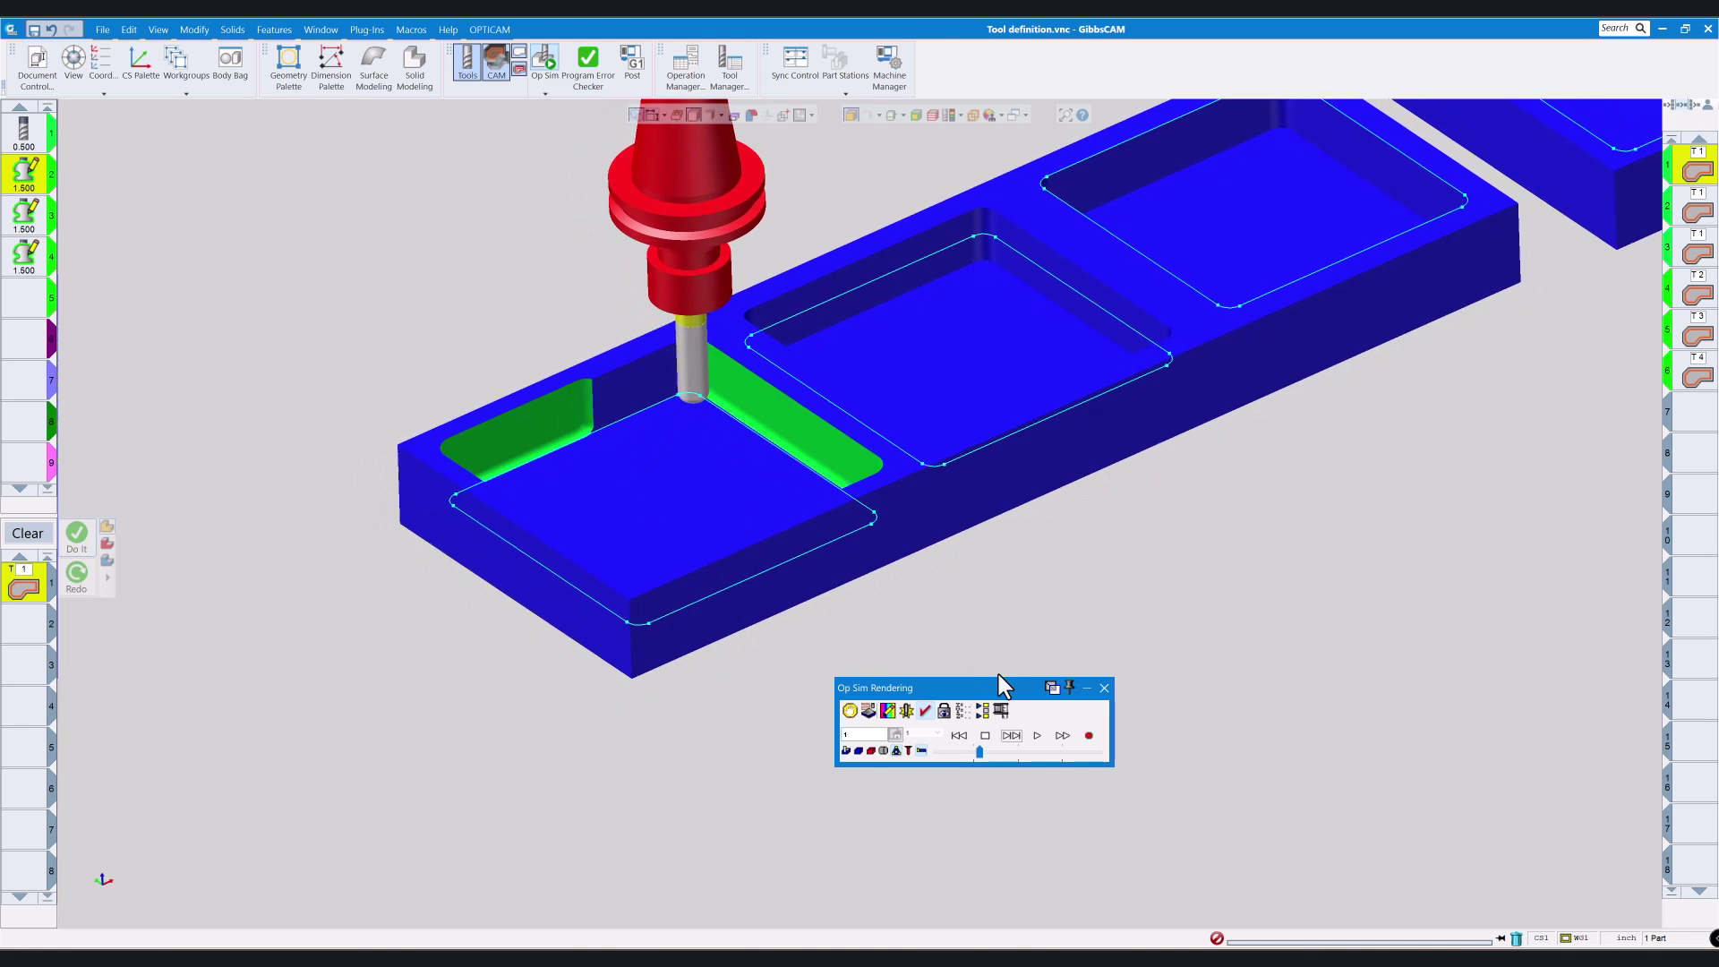
click(1103, 688)
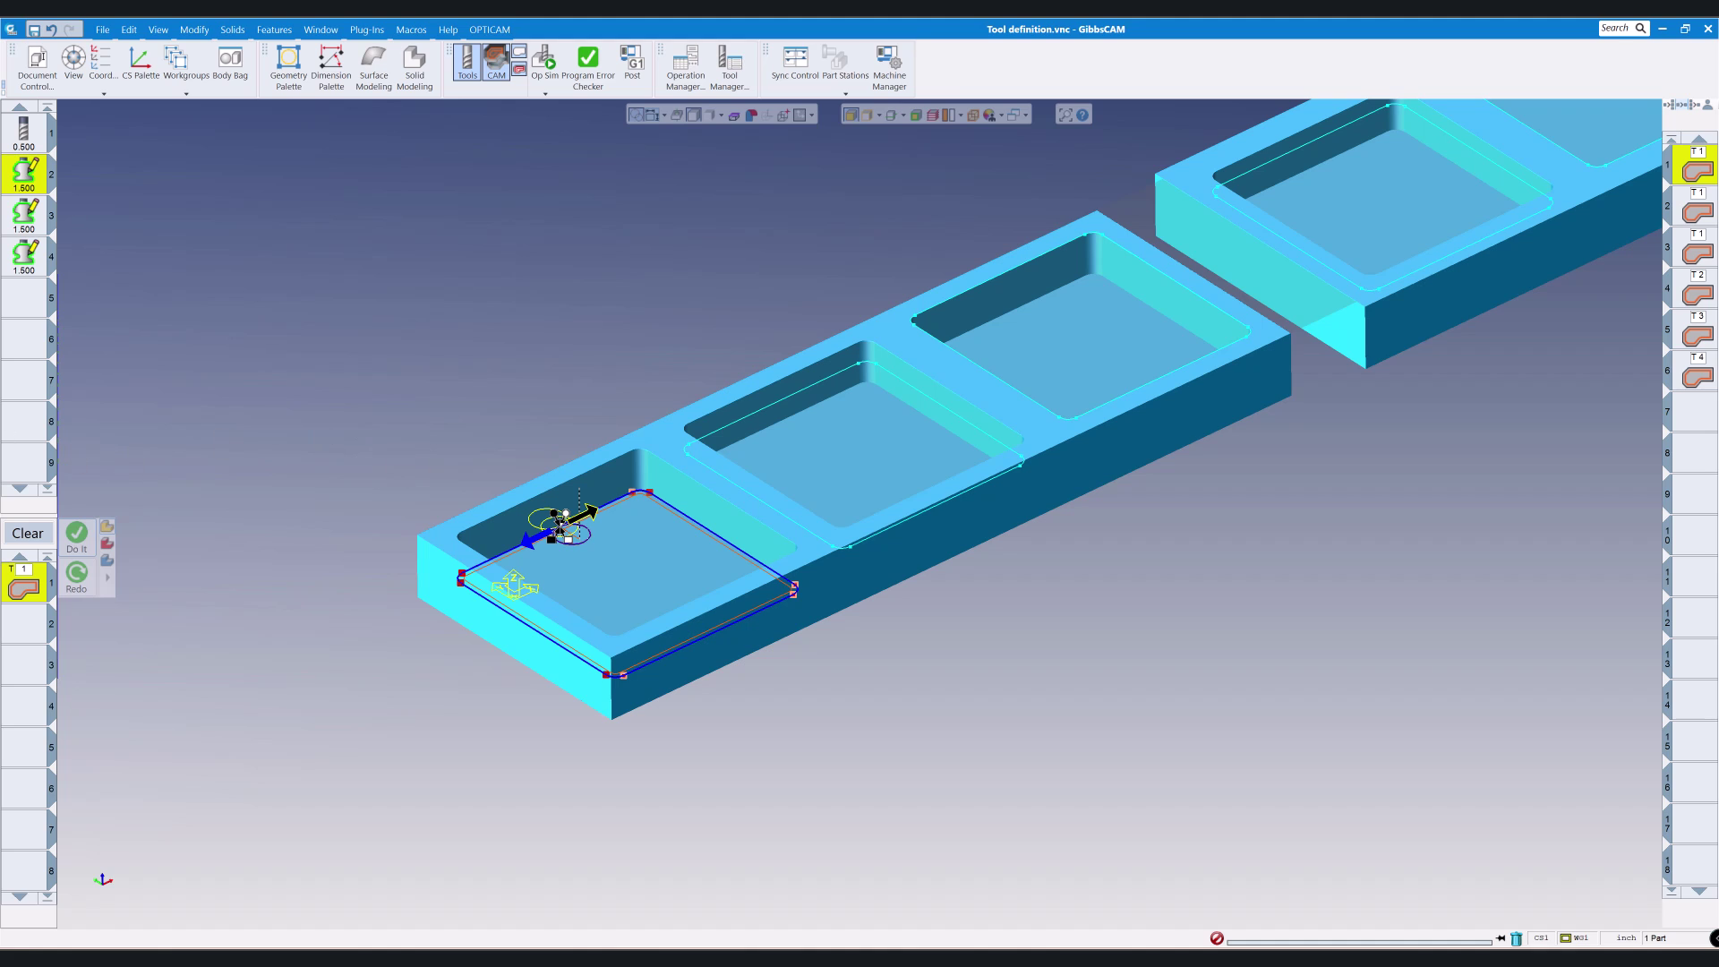
Step: Switch to the Radius tool.pdf drawing and examine how the tool's corner radius meets the pocket walls and floor
key(alt+Tab)
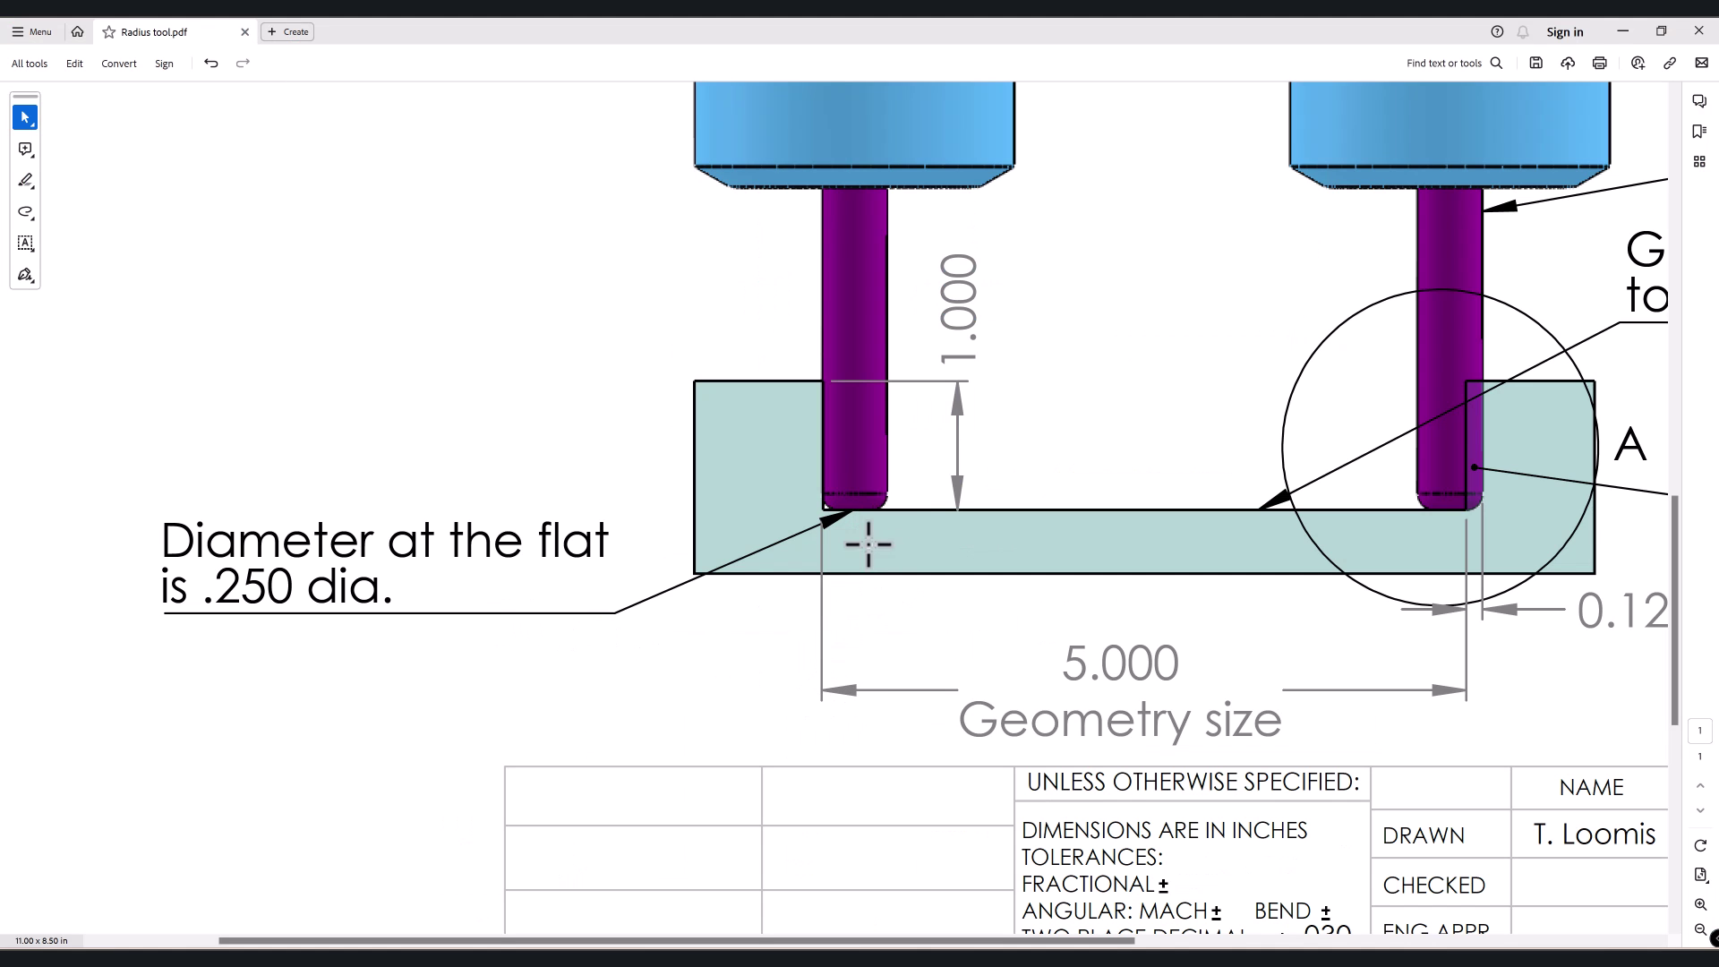
scroll(1007, 542, up, 1)
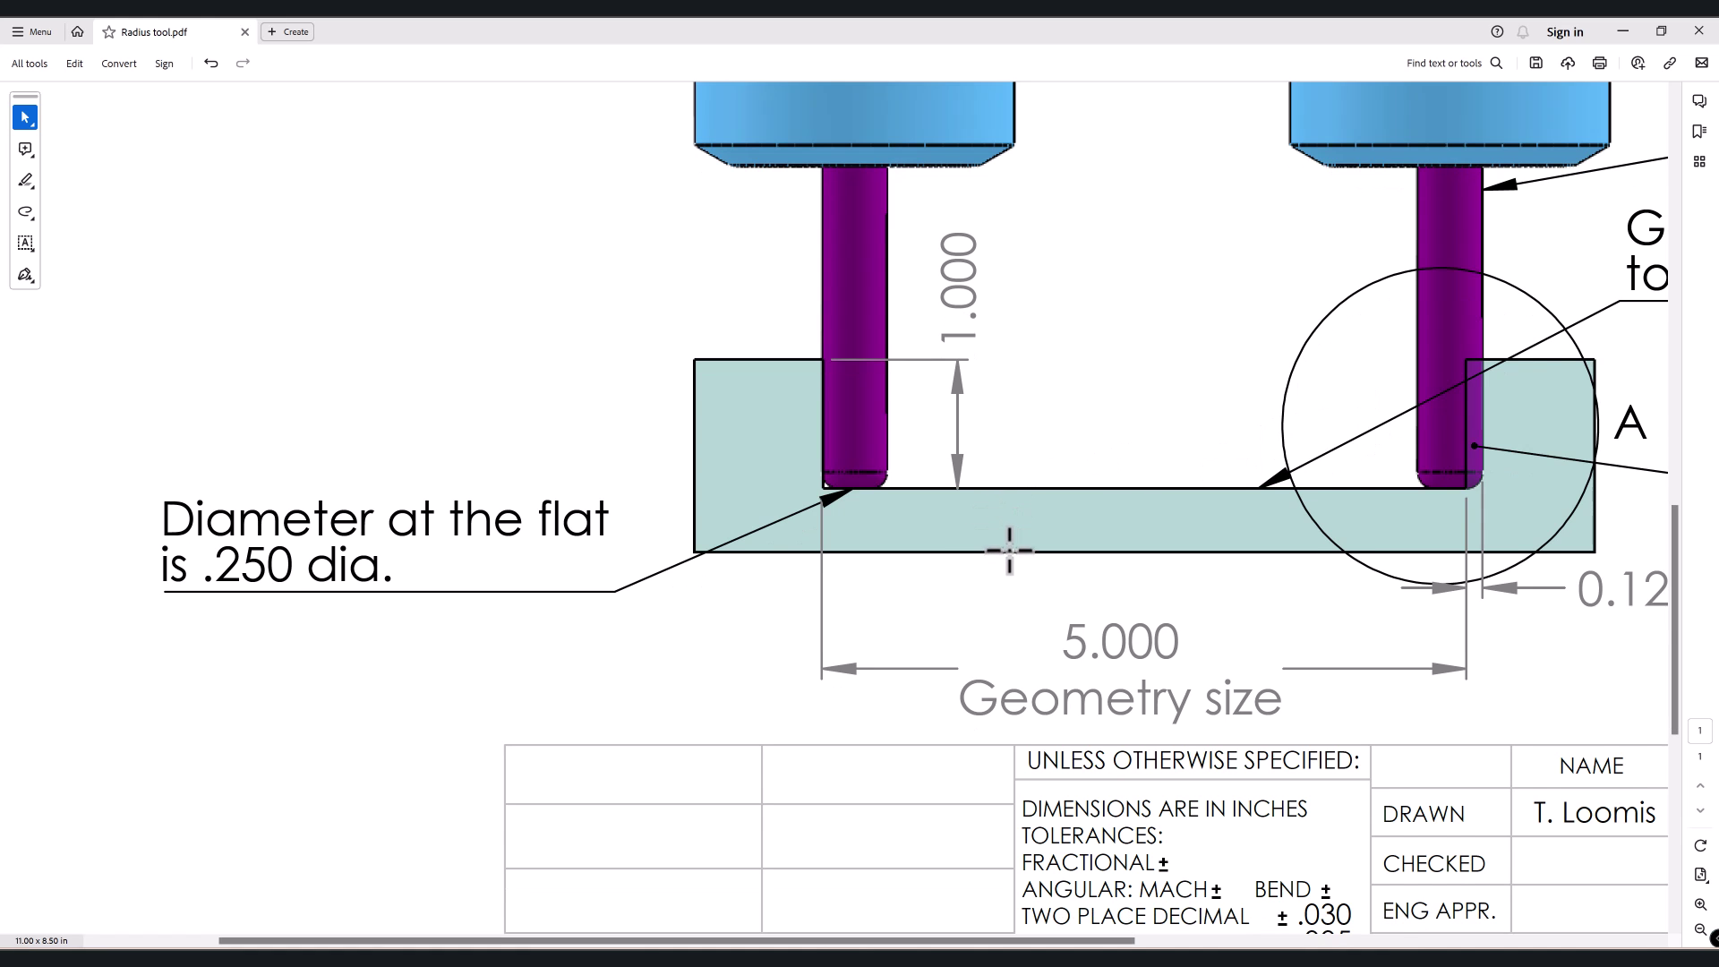
drag(985, 940, 1082, 946)
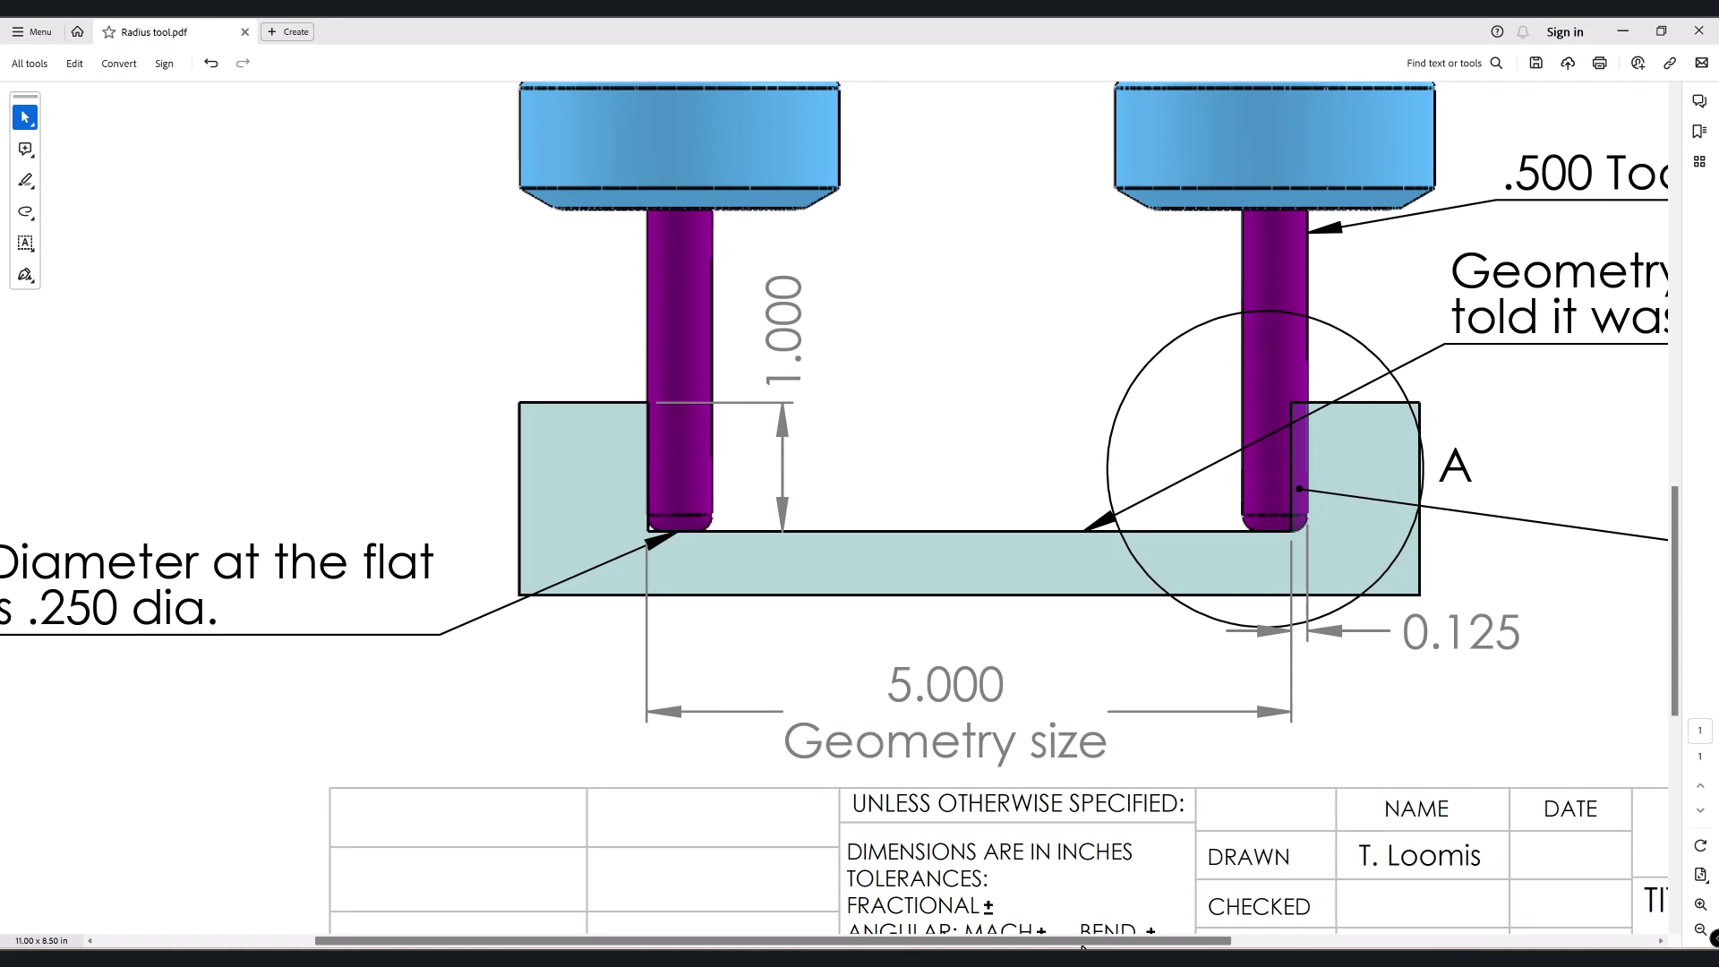
ctrl+scroll(979, 716, down, 3)
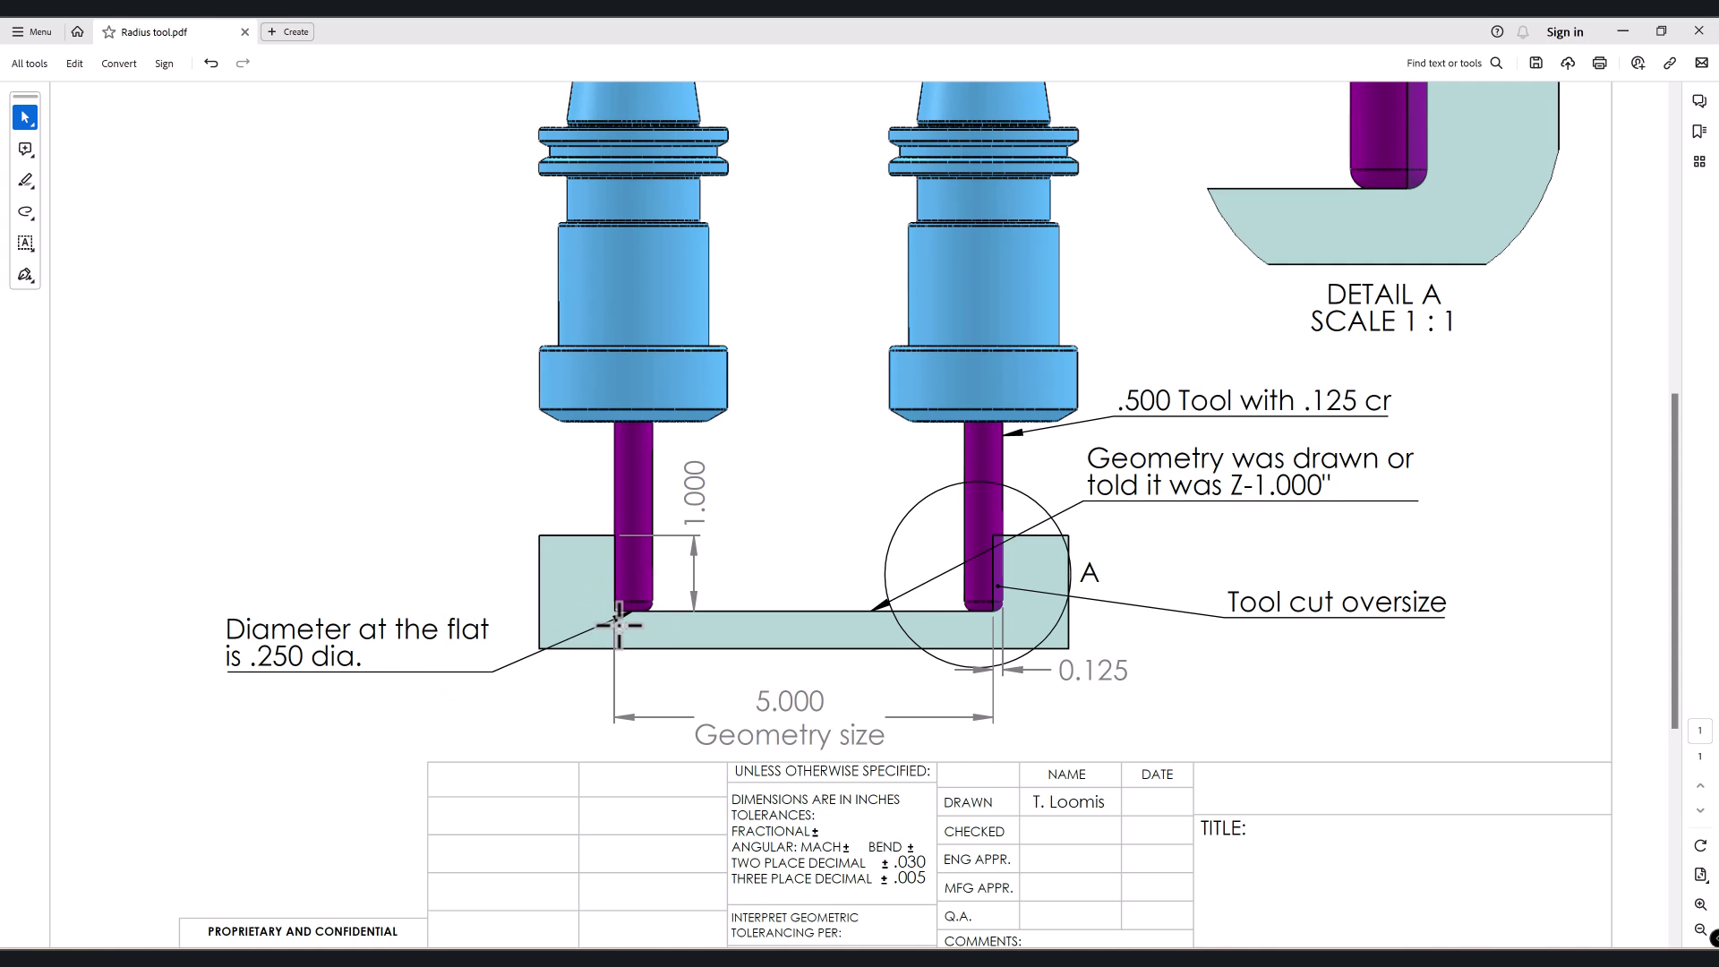
scroll(619, 624, up, 1)
scroll(620, 624, up, 2)
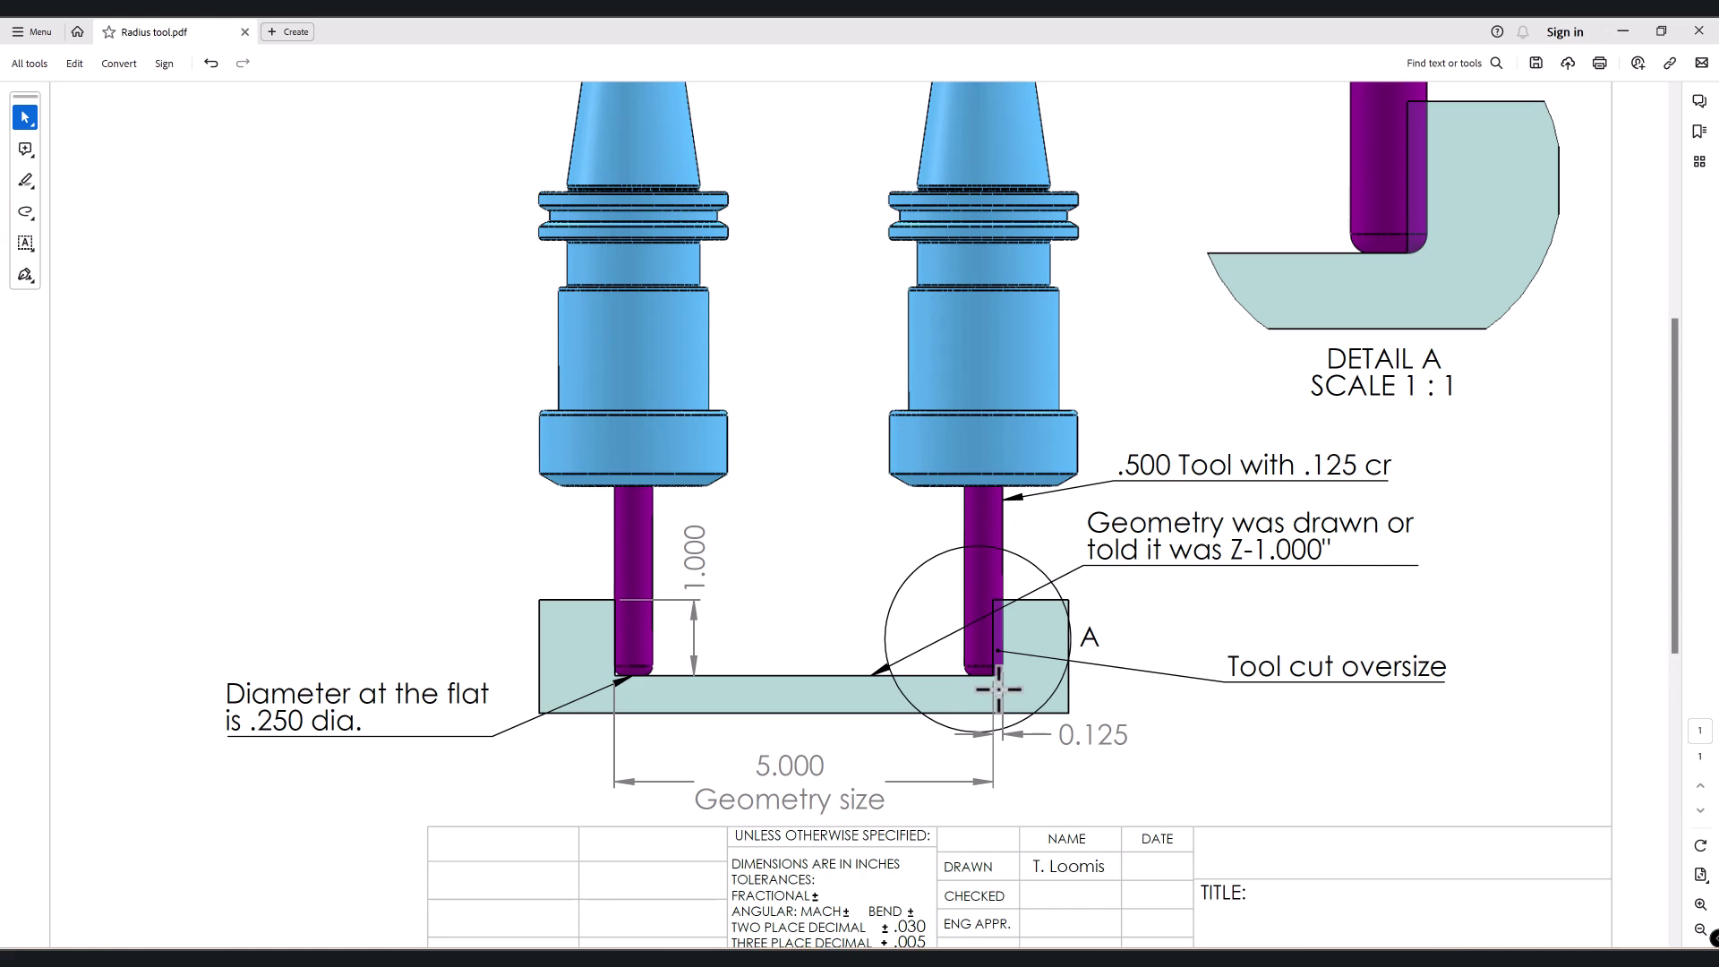
scroll(980, 685, down, 1)
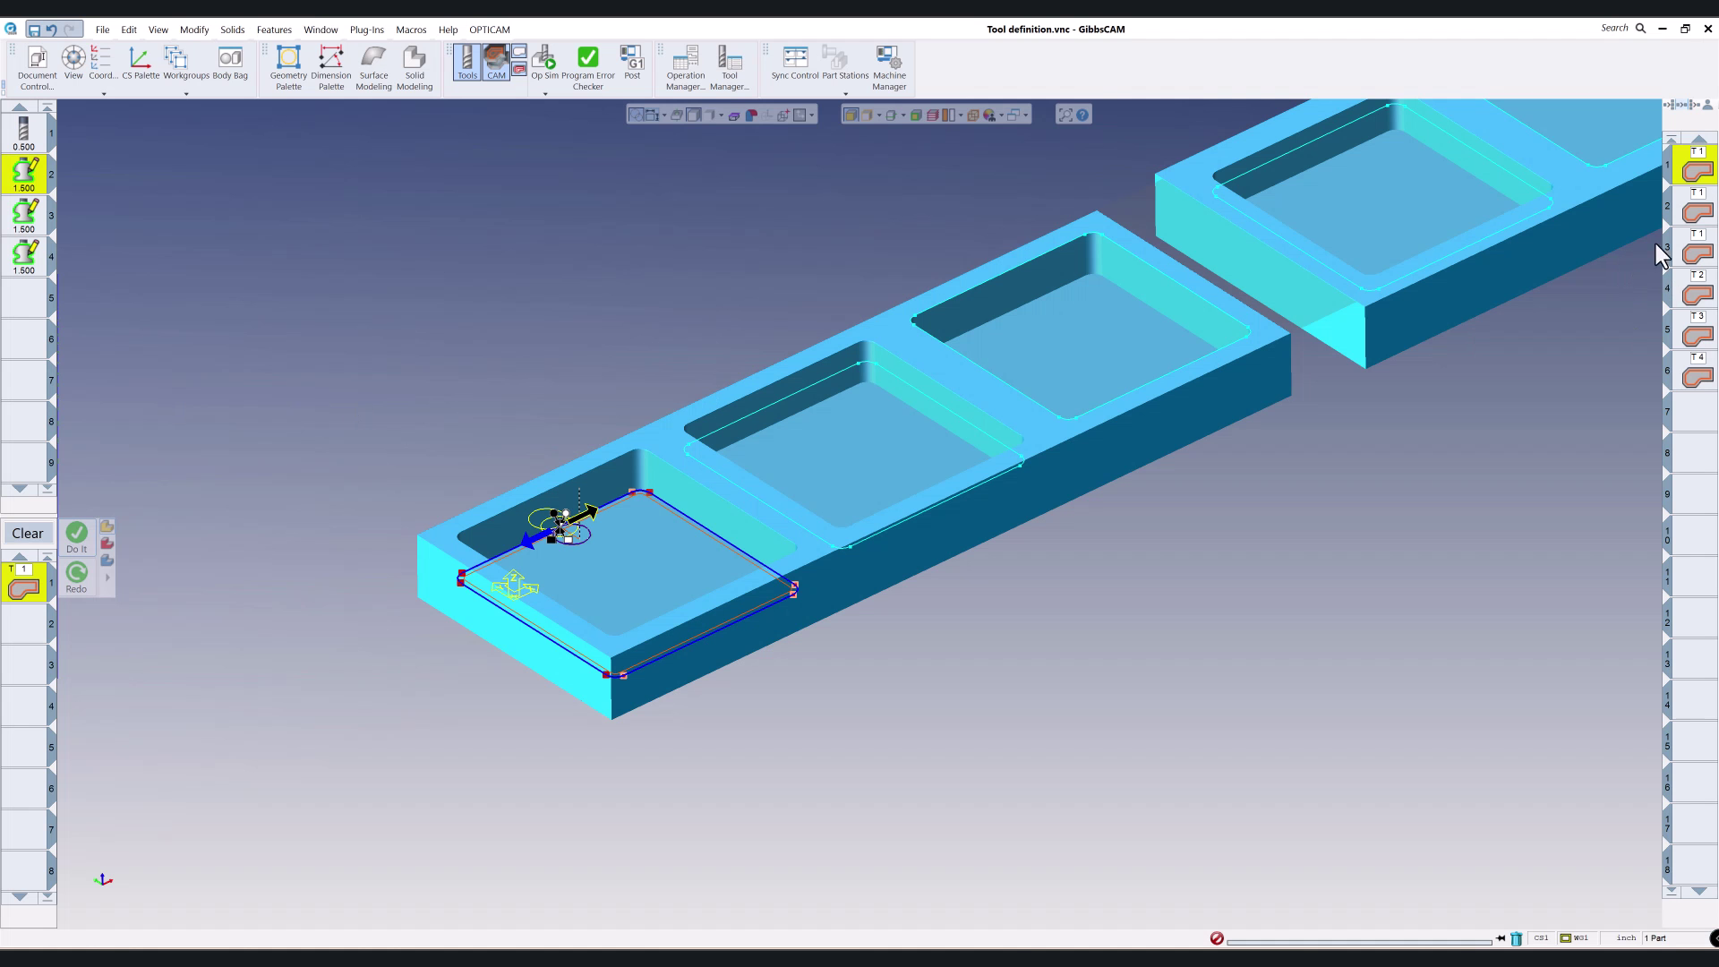
Step: Switch back to GibbsCAM and recheck the first pocket's contour process settings and its simulated cut
click(1698, 175)
double_click(1693, 179)
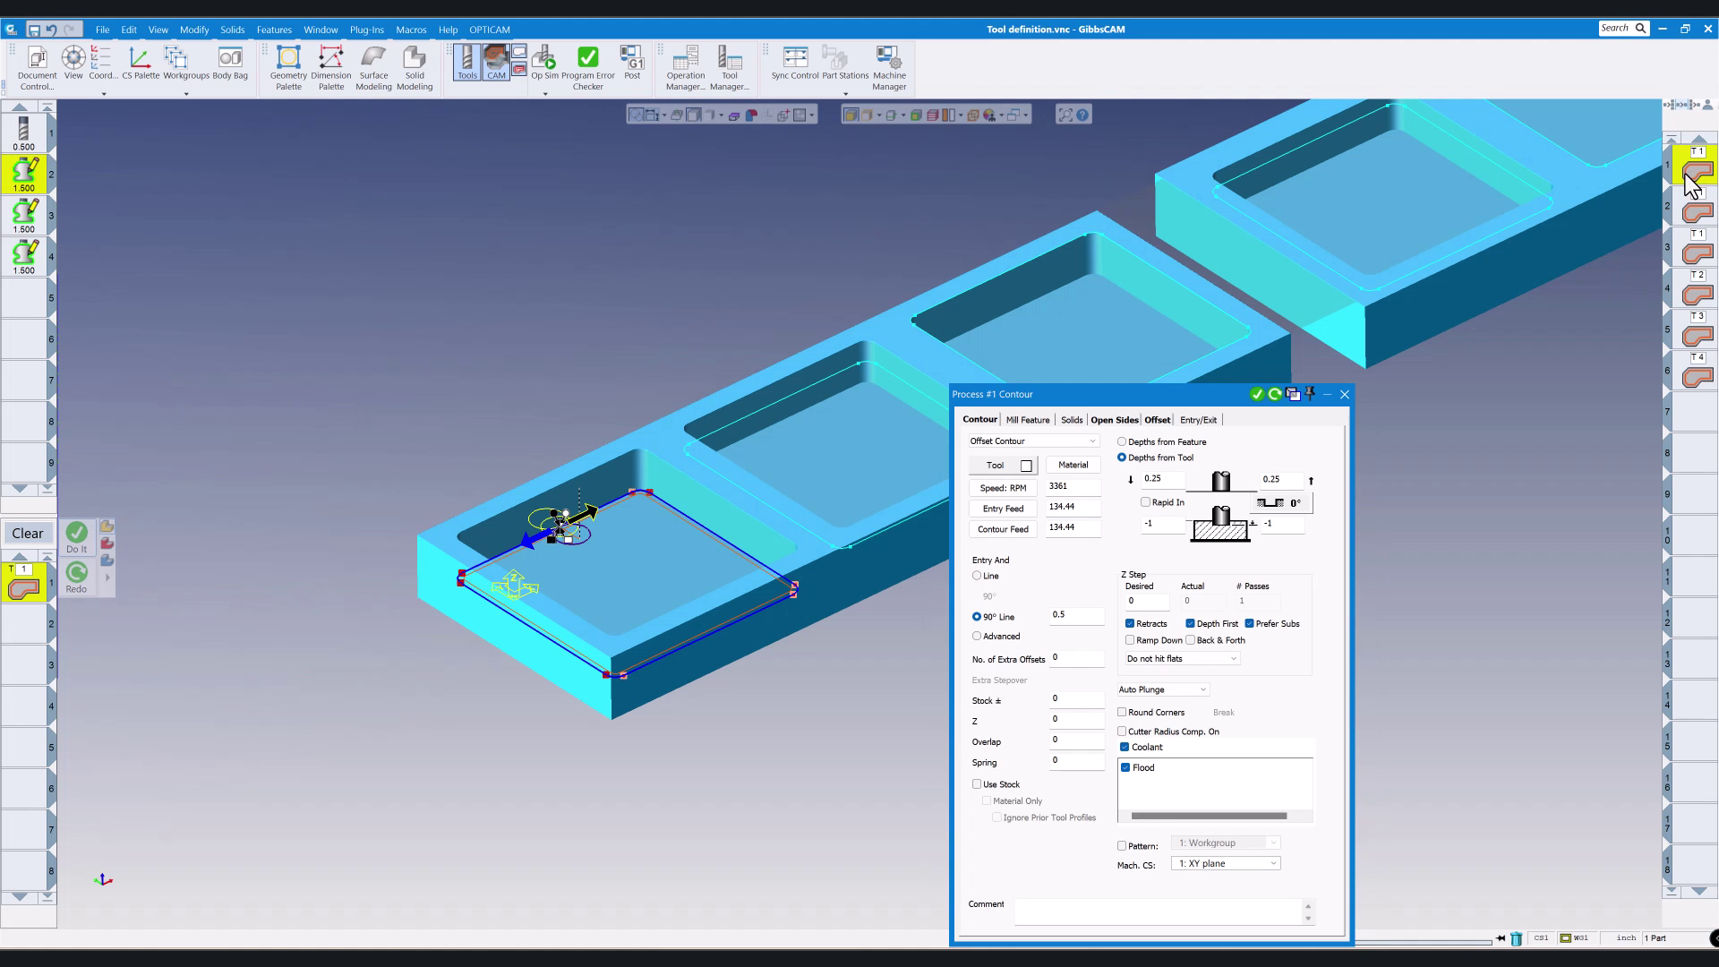
drag(1164, 397, 1030, 215)
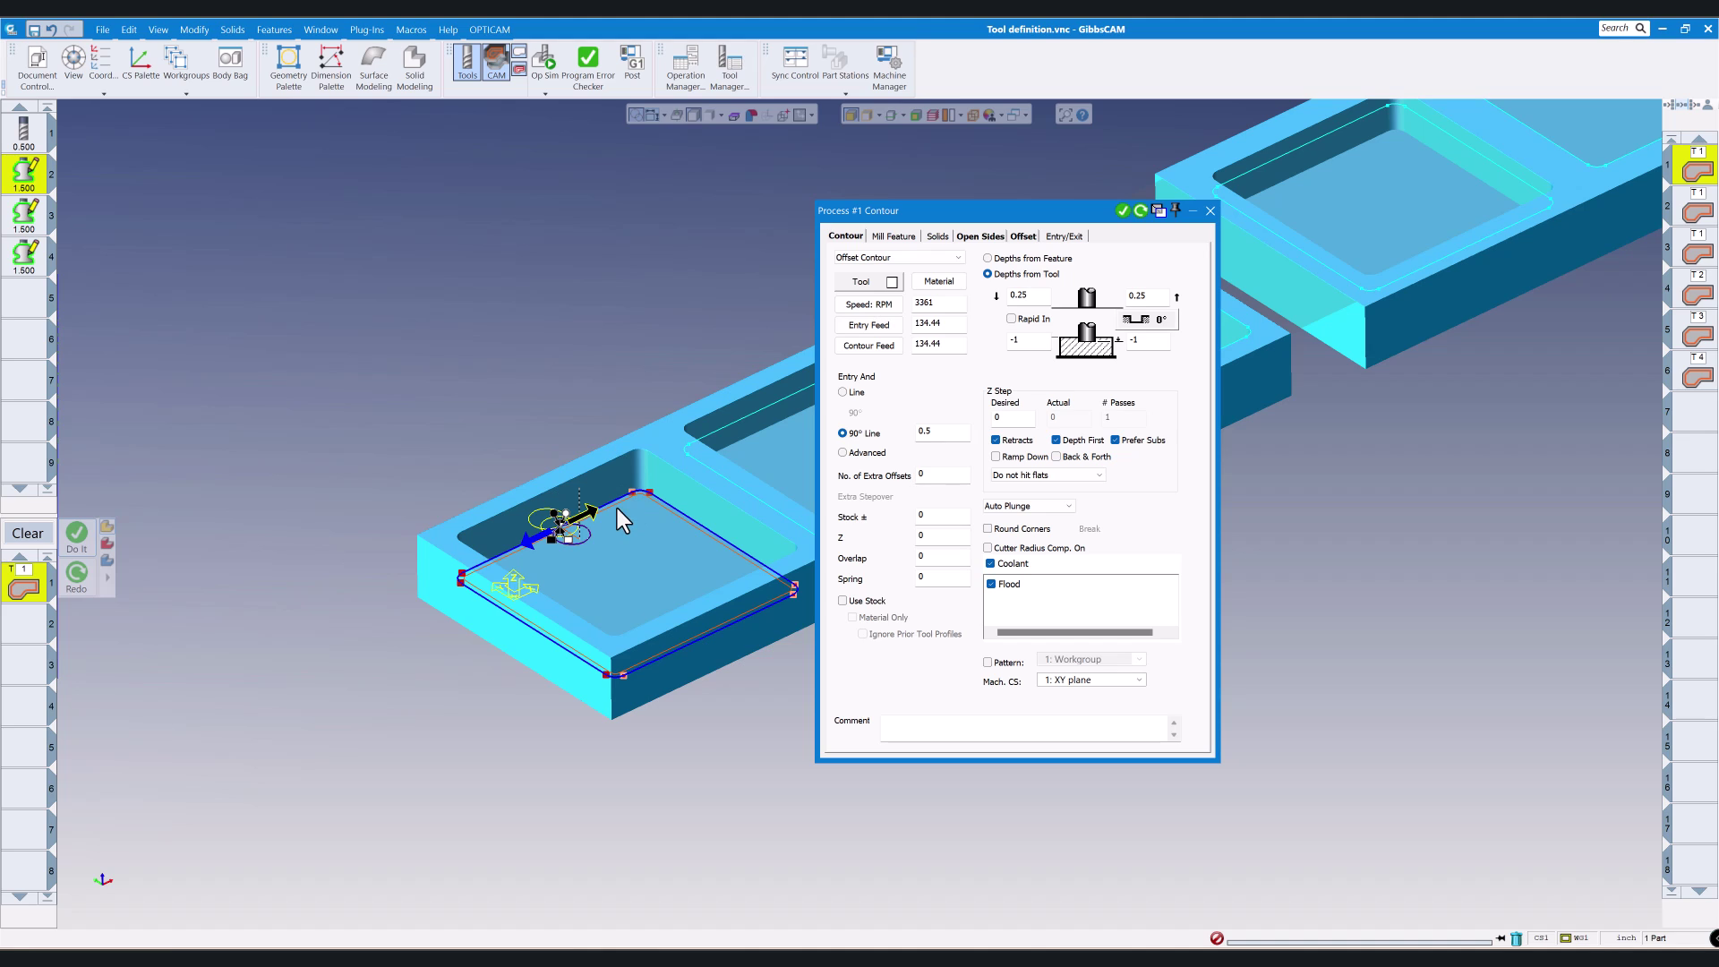
click(1210, 211)
click(552, 62)
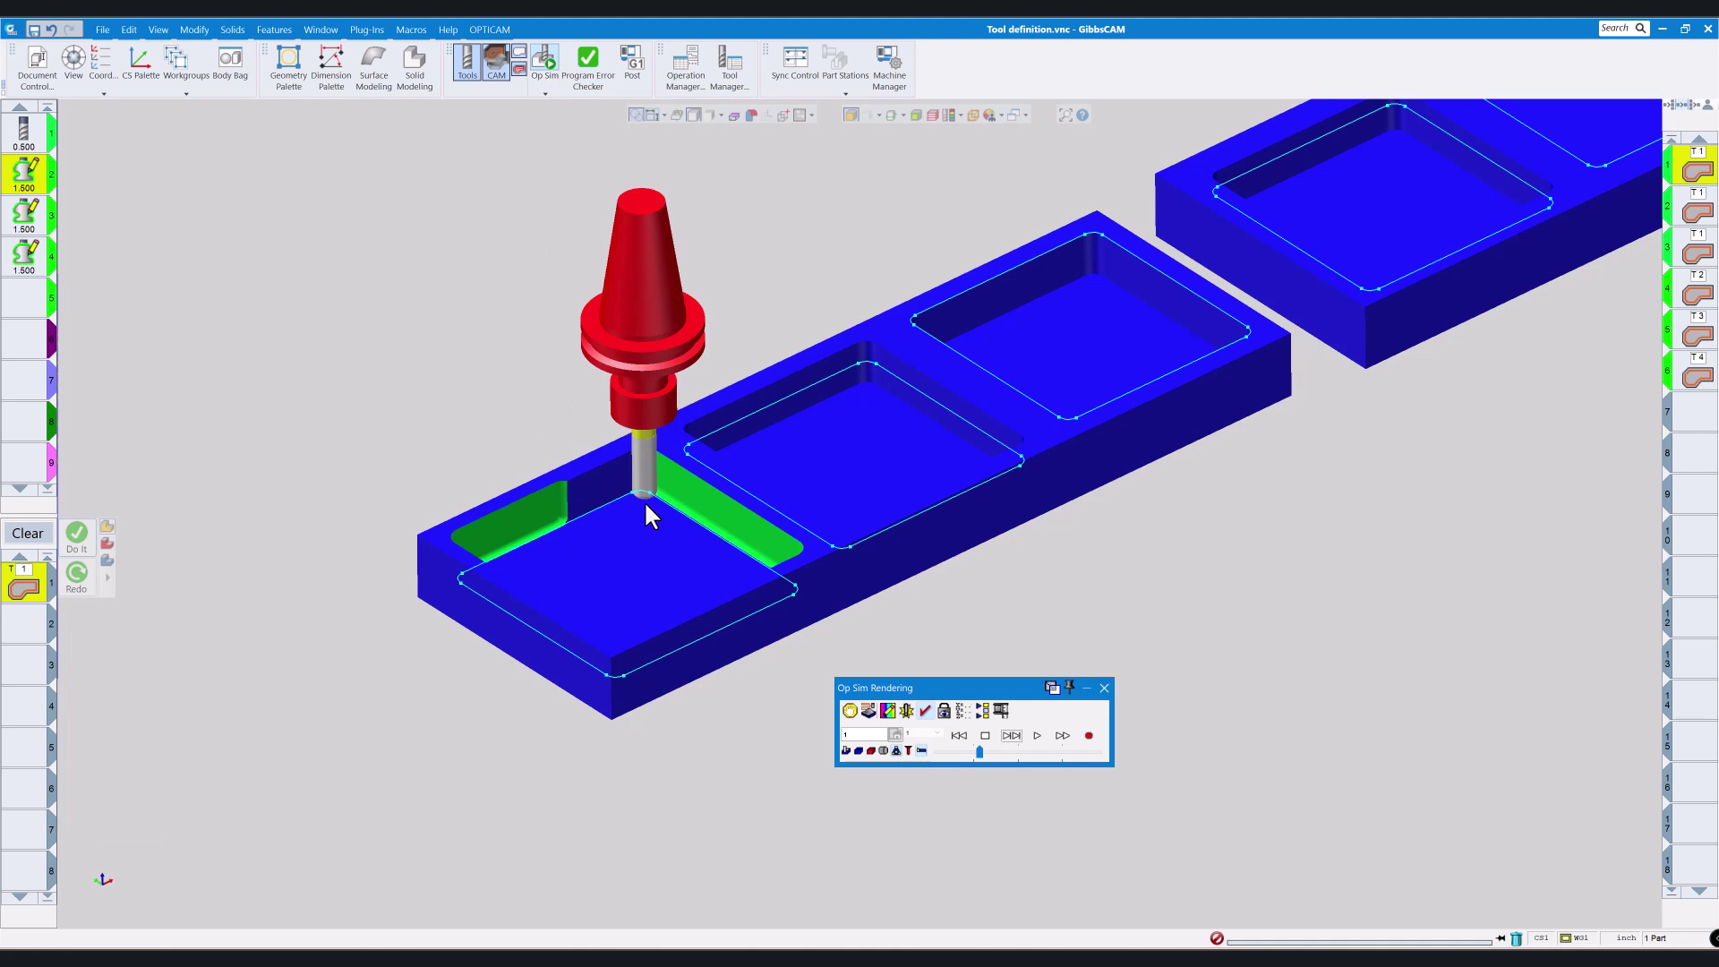
click(1104, 688)
Step: Review the contour process settings of operation 2 on the second pocket
click(1694, 215)
double_click(1694, 219)
middle_drag(652, 309, 395, 312)
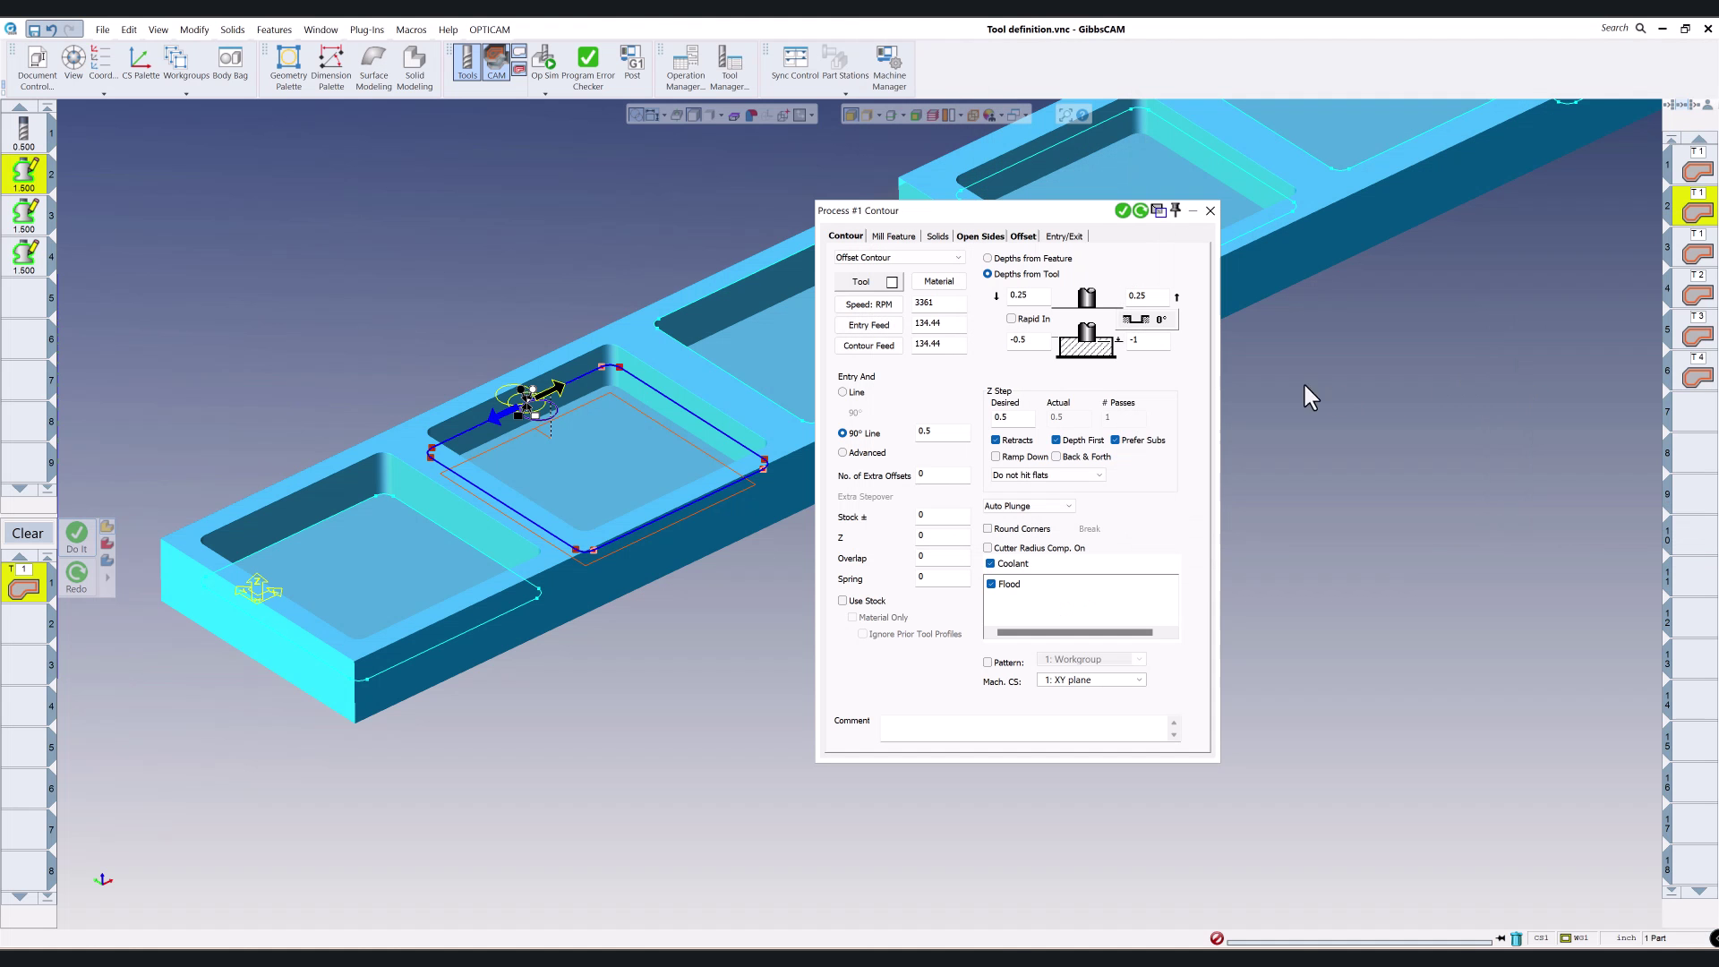
click(1211, 213)
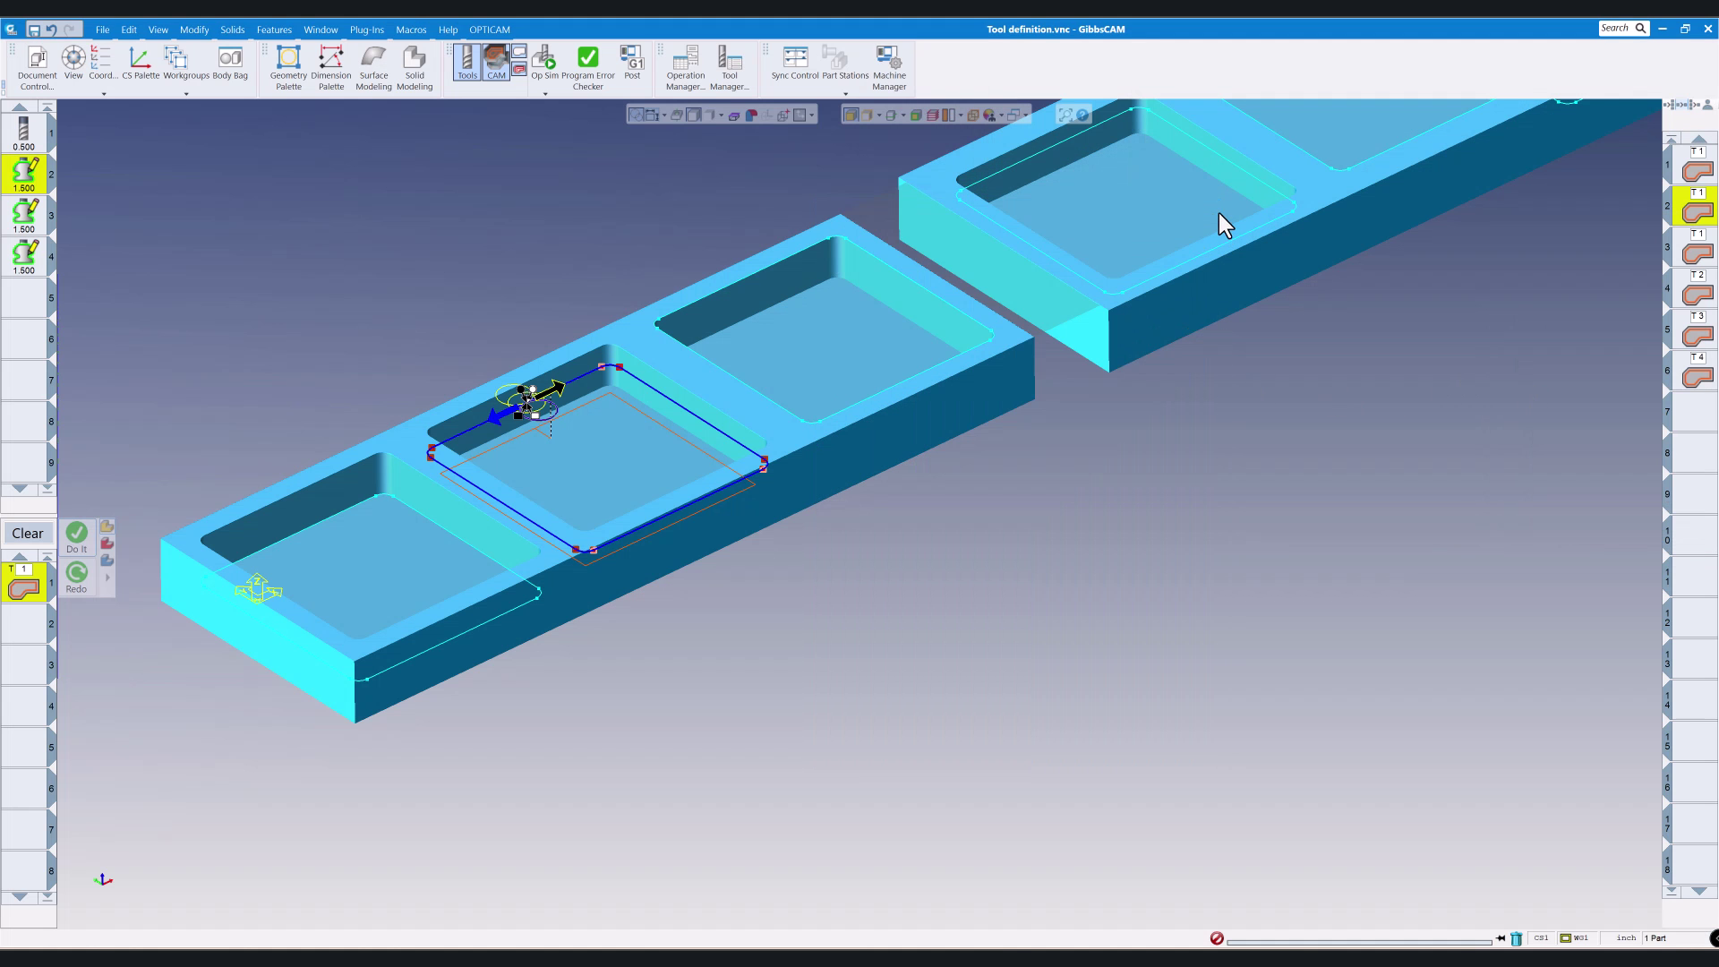
Step: Run Op Sim feature by feature into operation 2 and inspect the cut in the second pocket up close
click(547, 72)
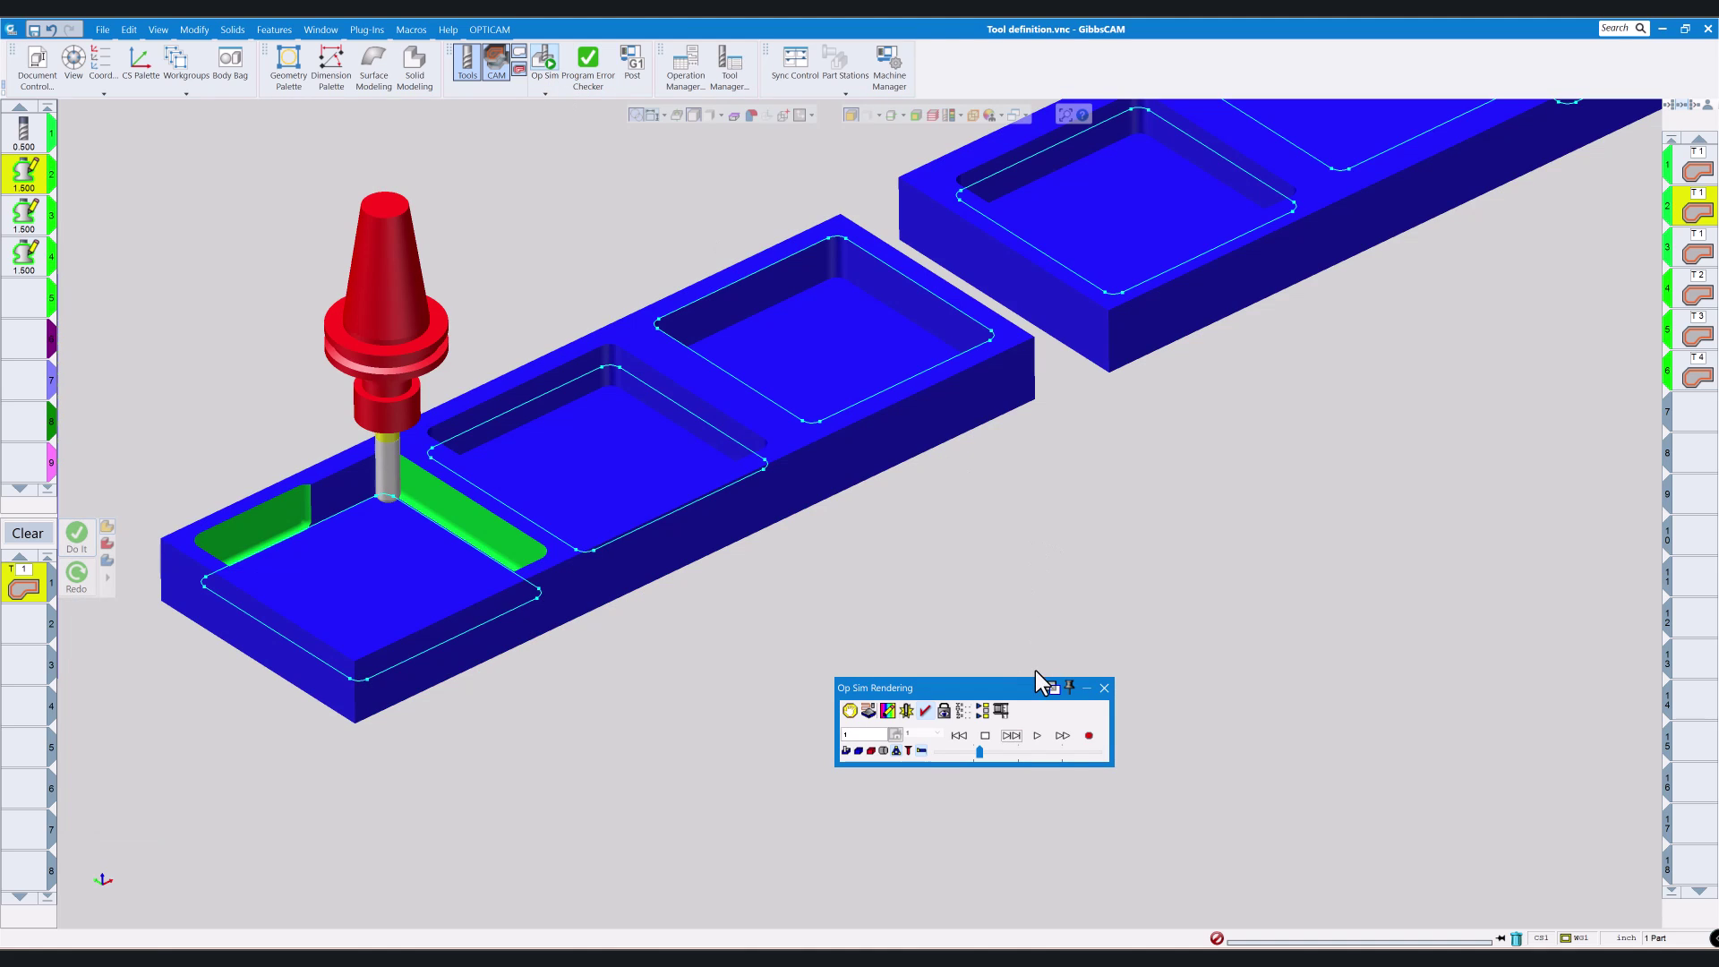
click(1012, 736)
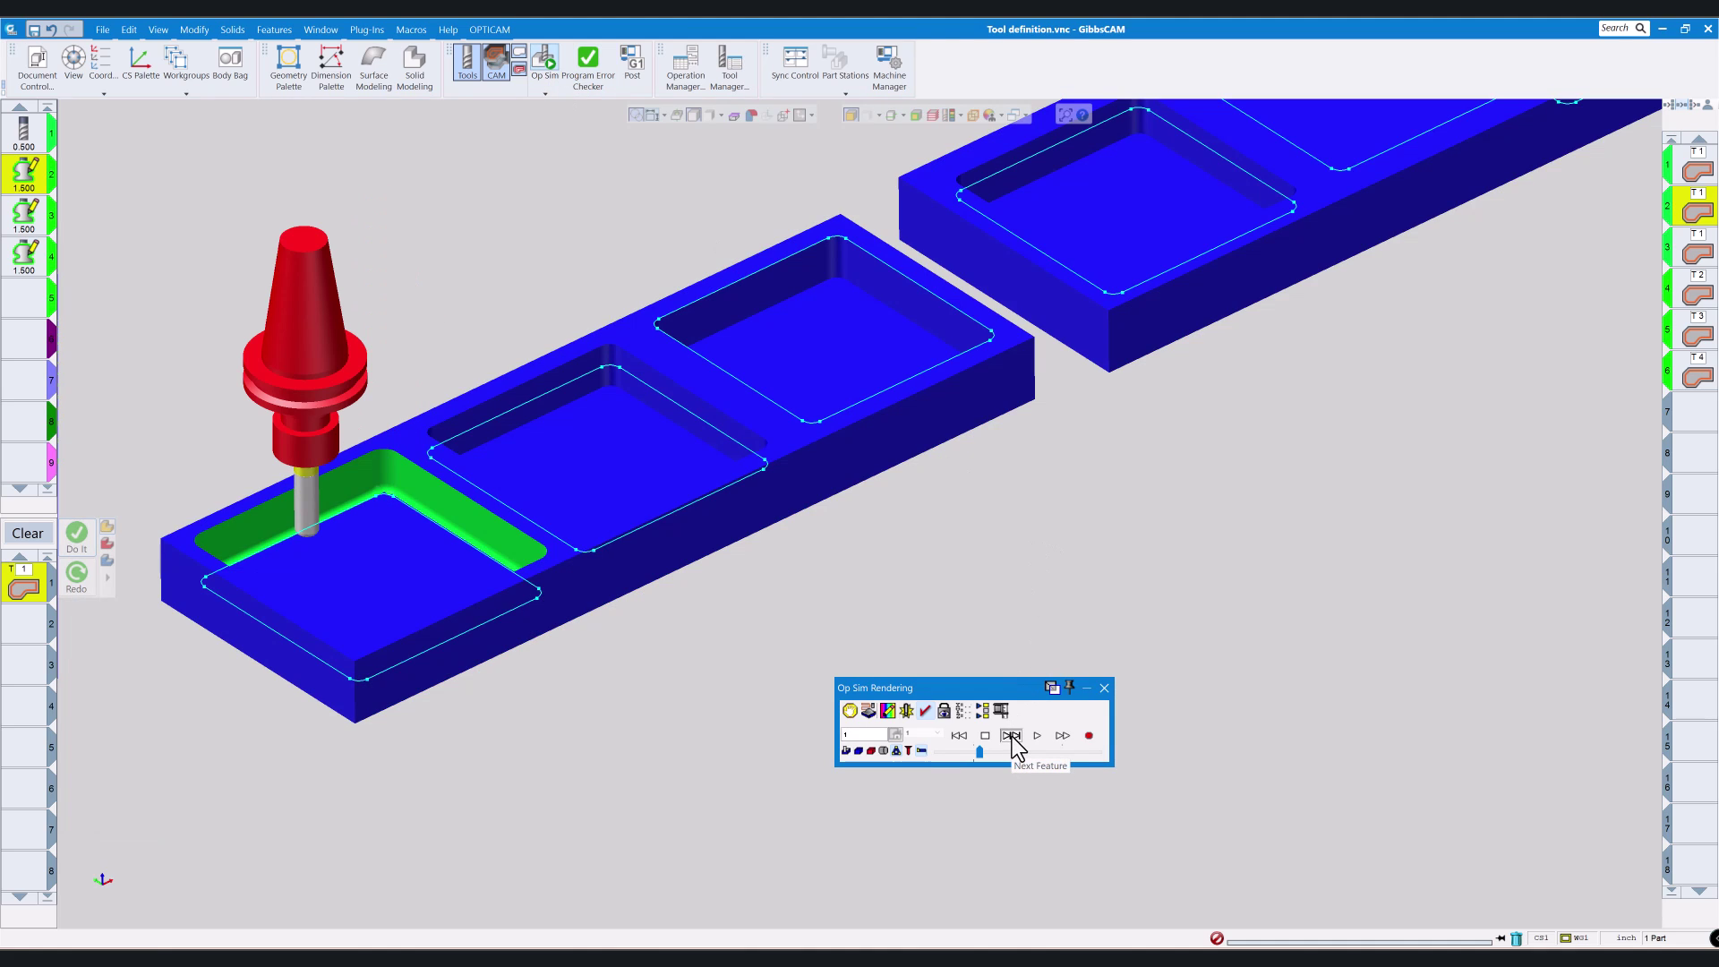
click(1012, 736)
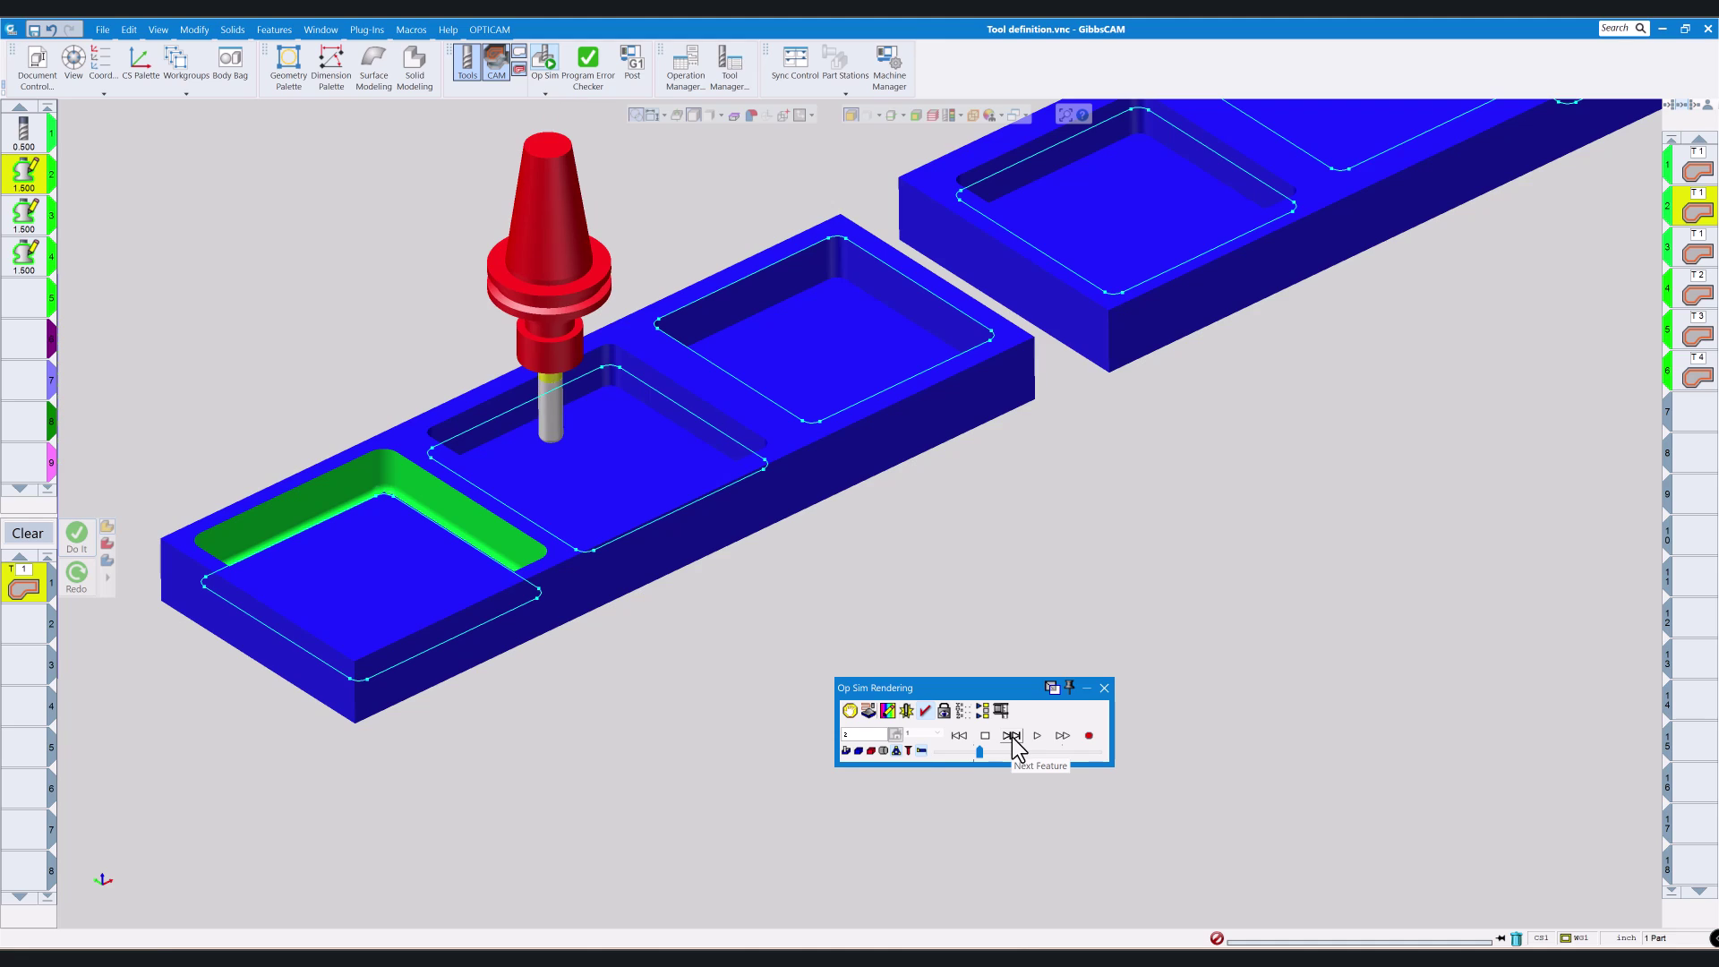
click(1012, 736)
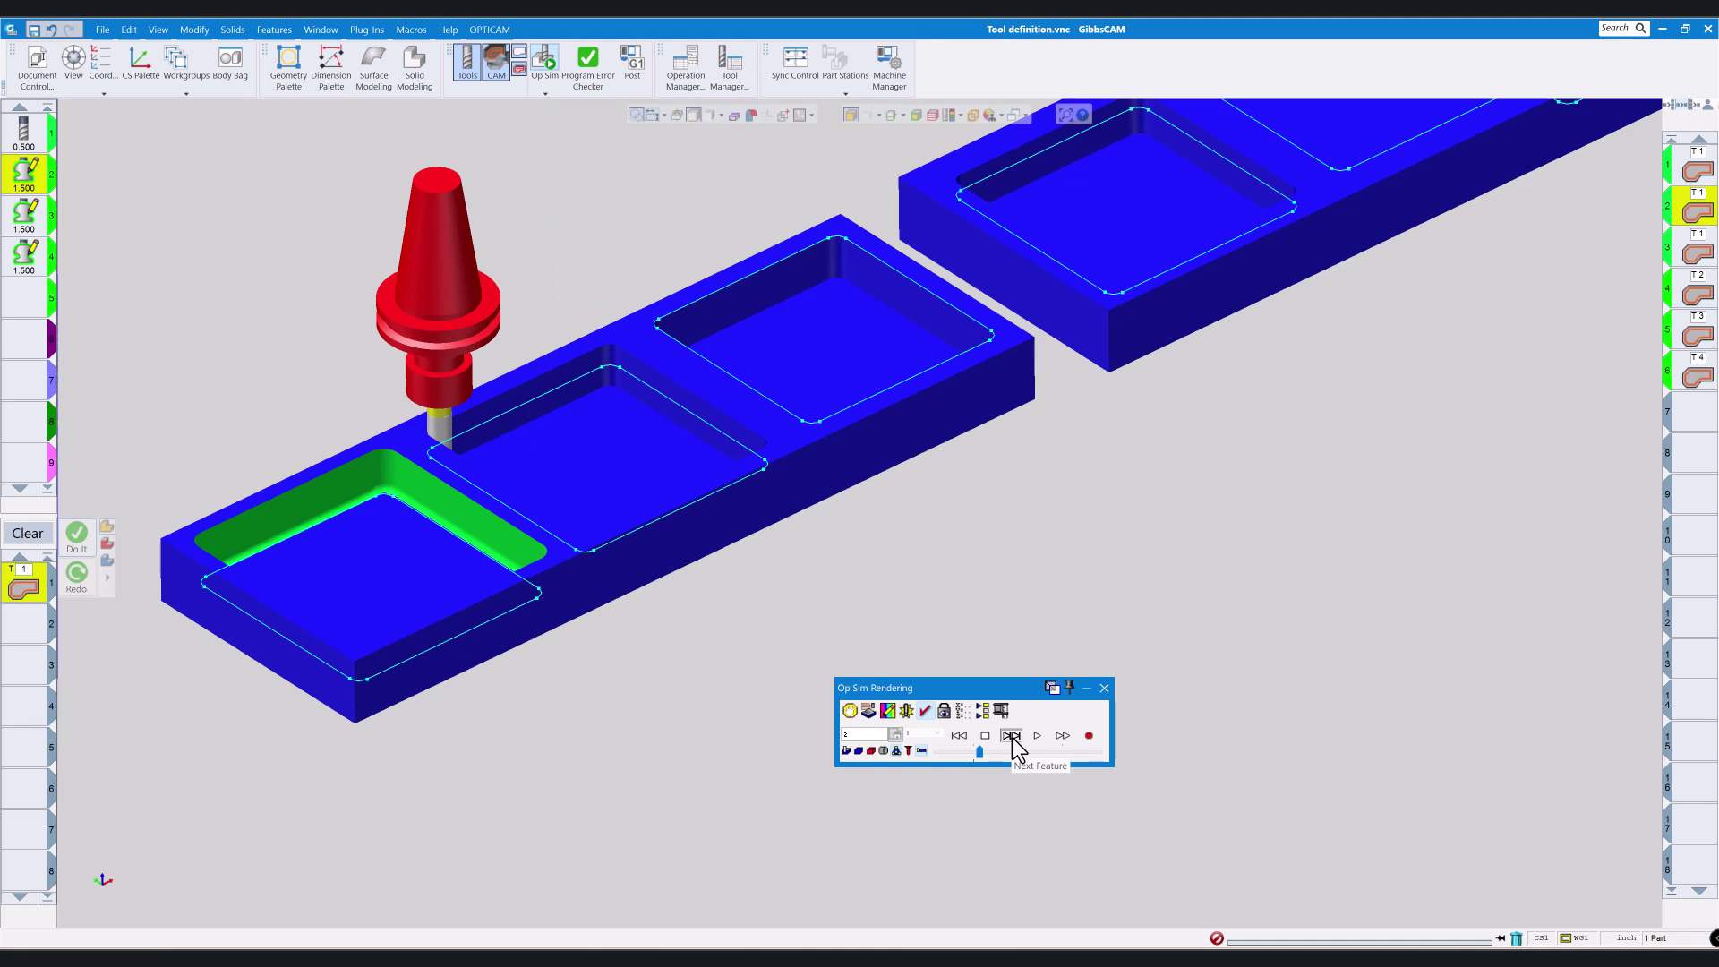
click(1013, 736)
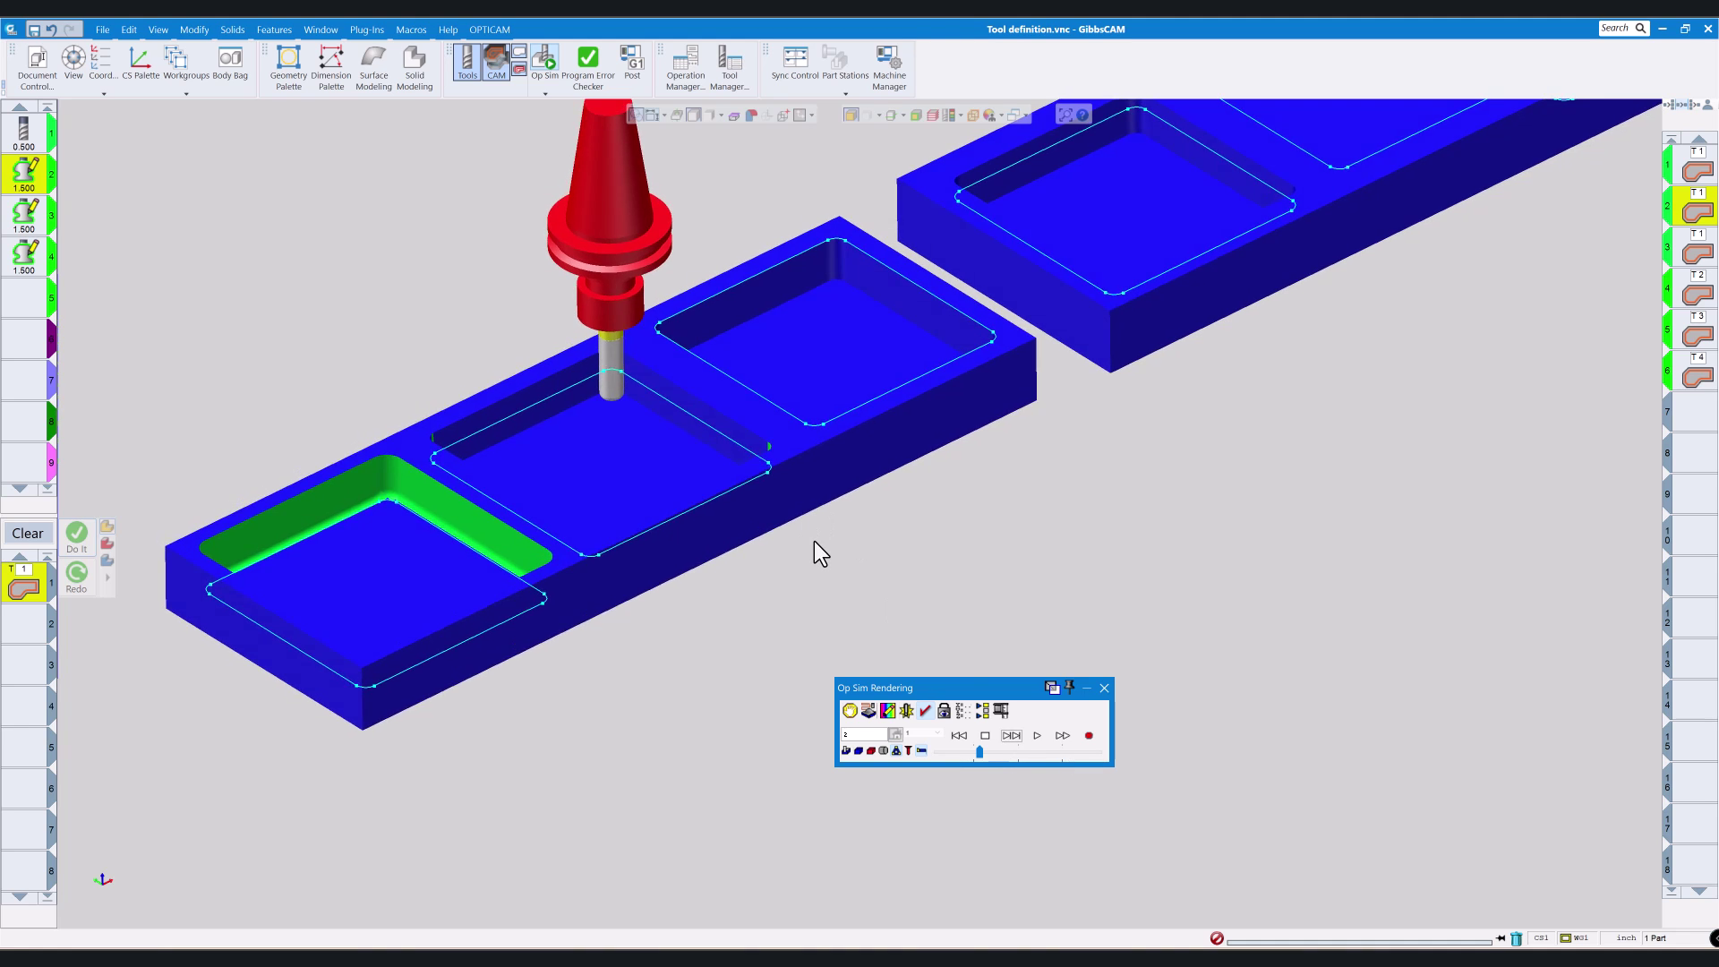
scroll(815, 548, up, 5)
scroll(815, 546, up, 3)
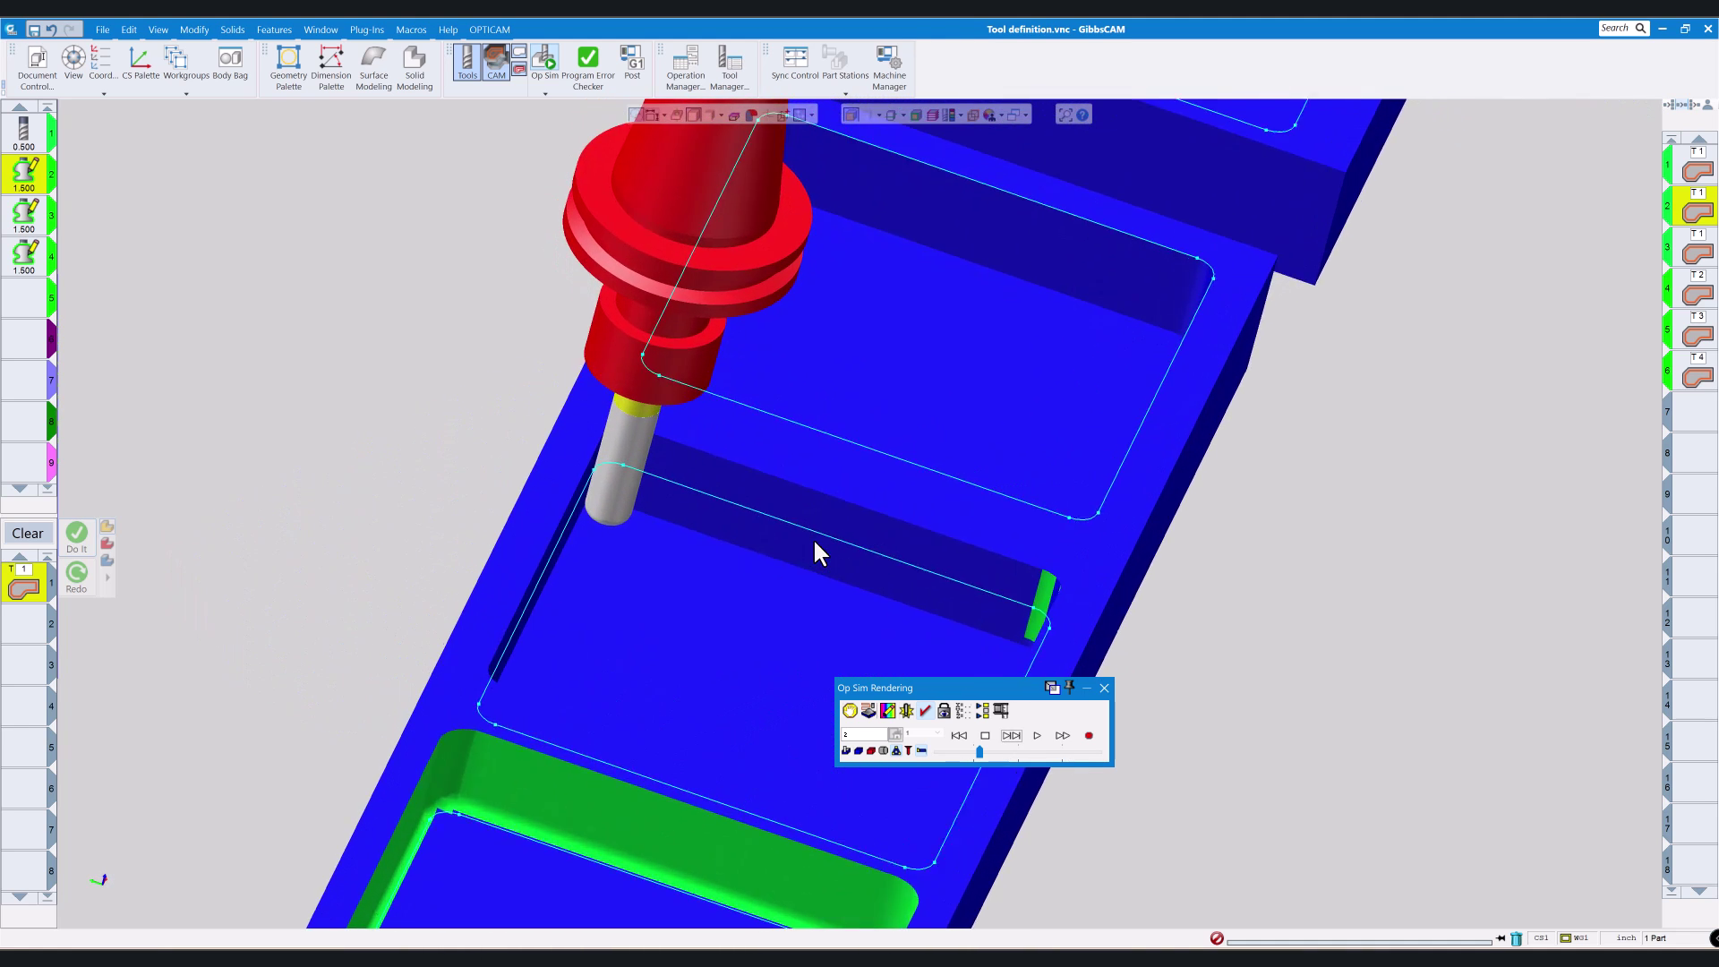
scroll(815, 546, down, 1)
scroll(813, 539, down, 6)
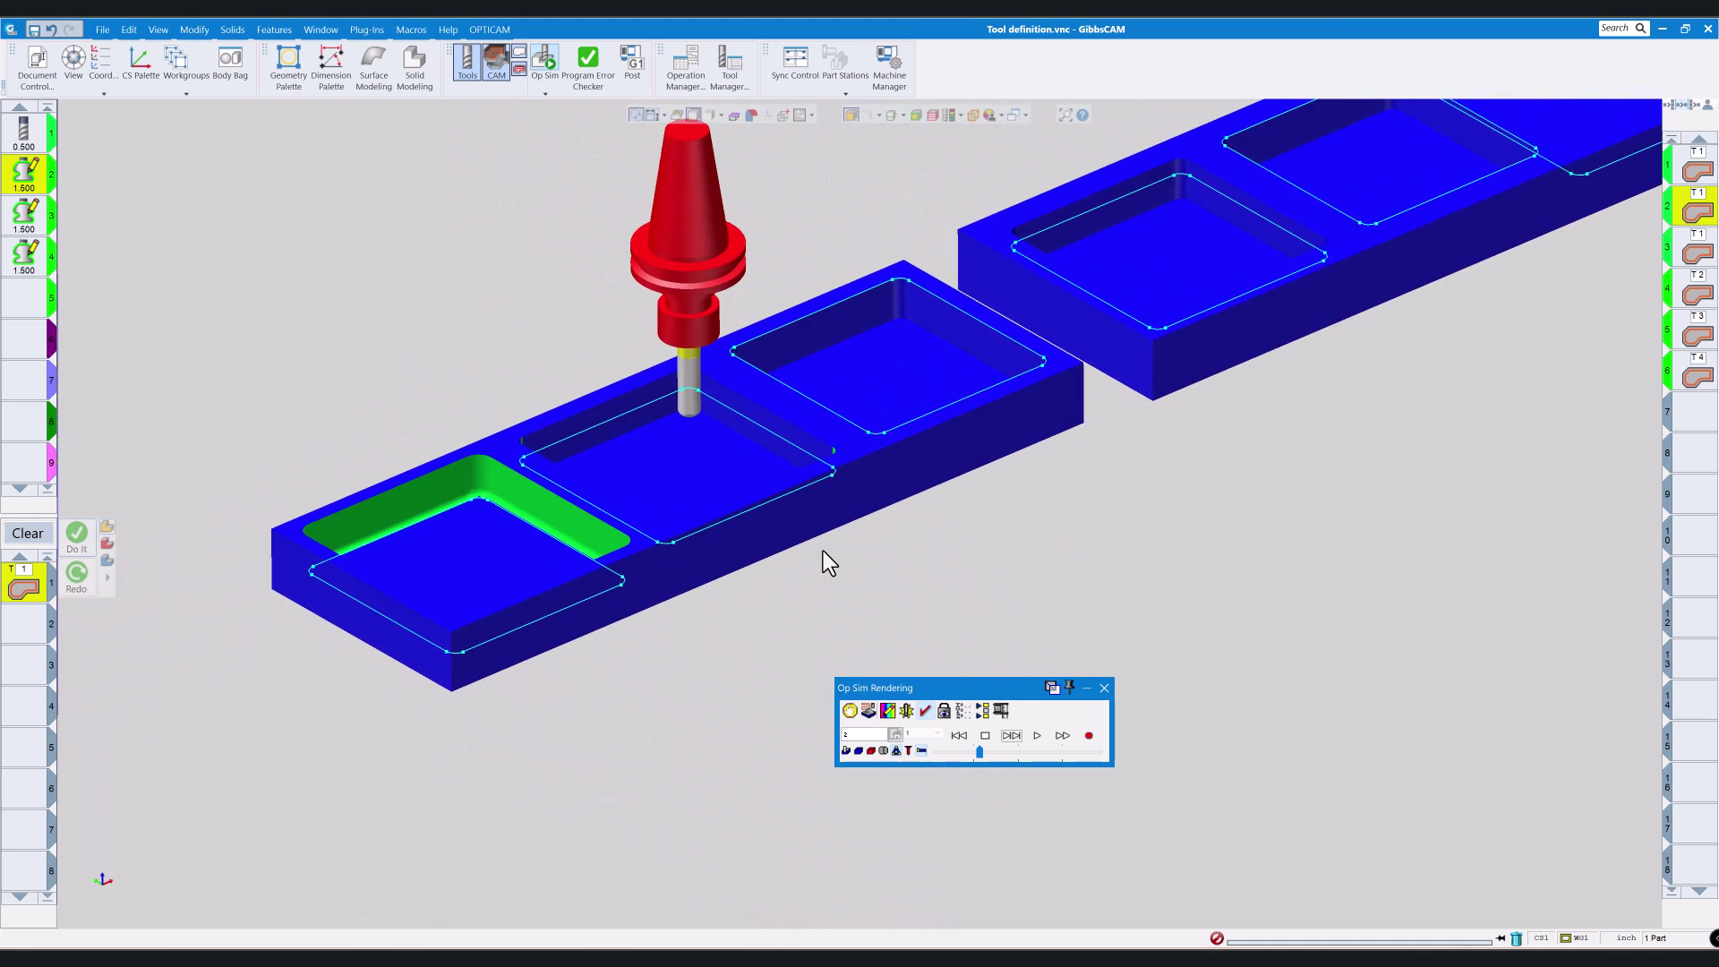
Step: Advance the simulation through the rest of operation 2 until operation 3 starts at the third pocket
click(1011, 735)
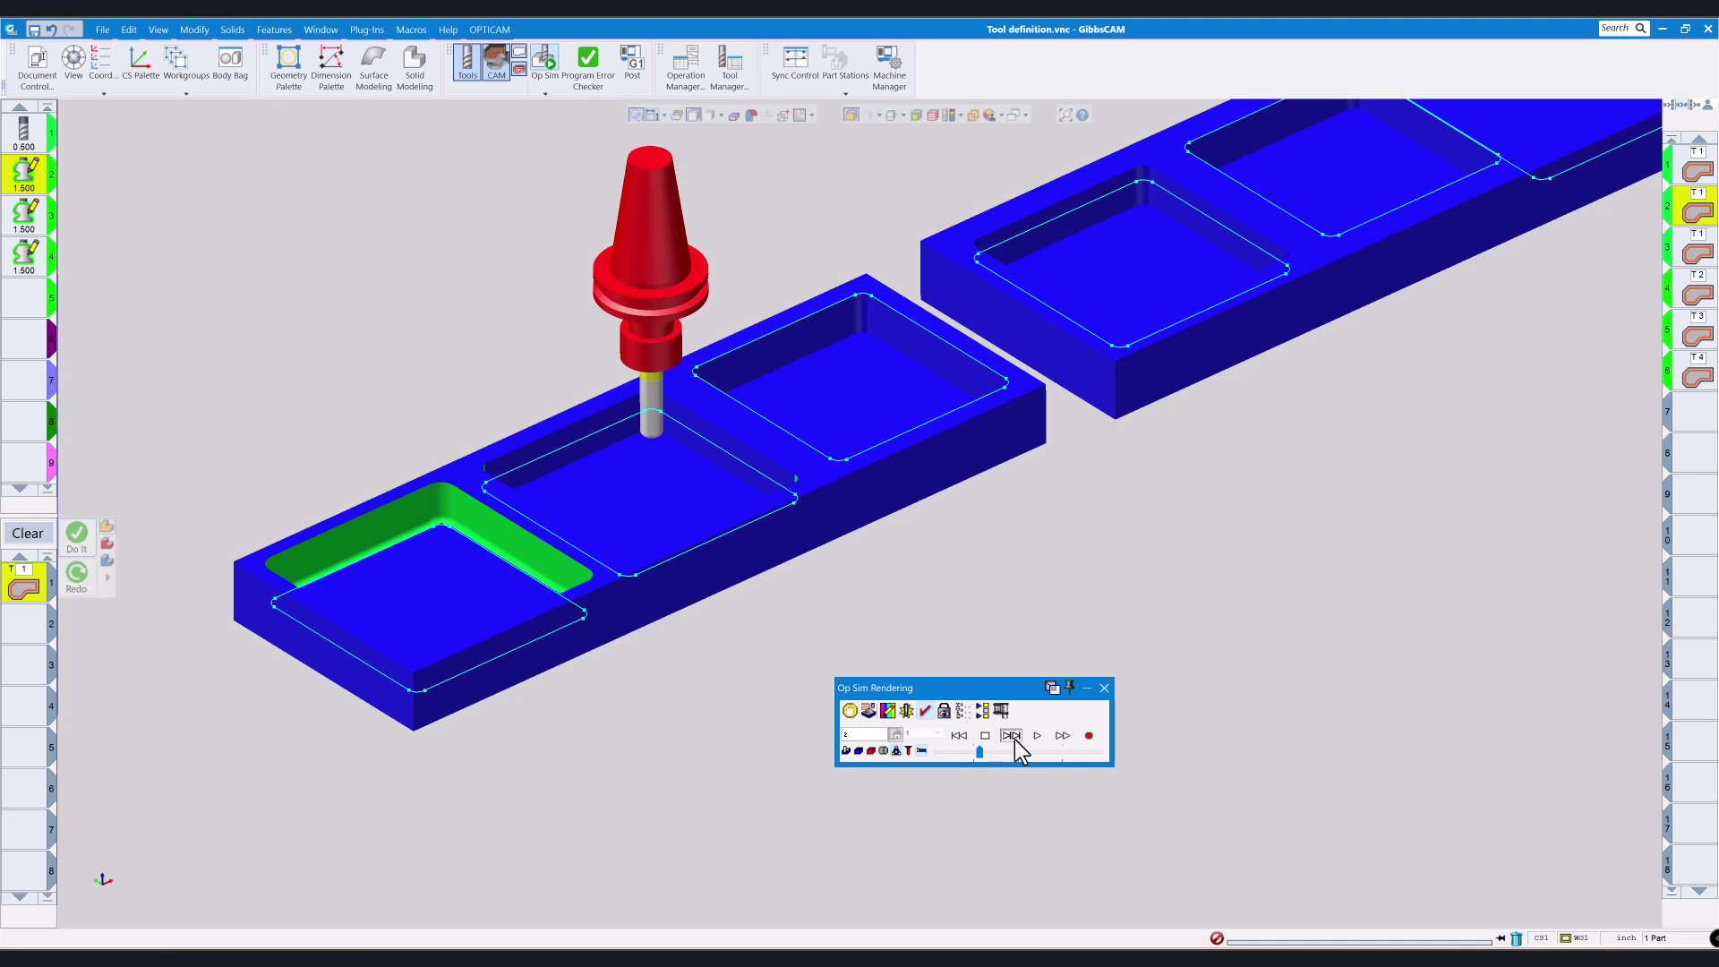
click(1011, 735)
click(1013, 735)
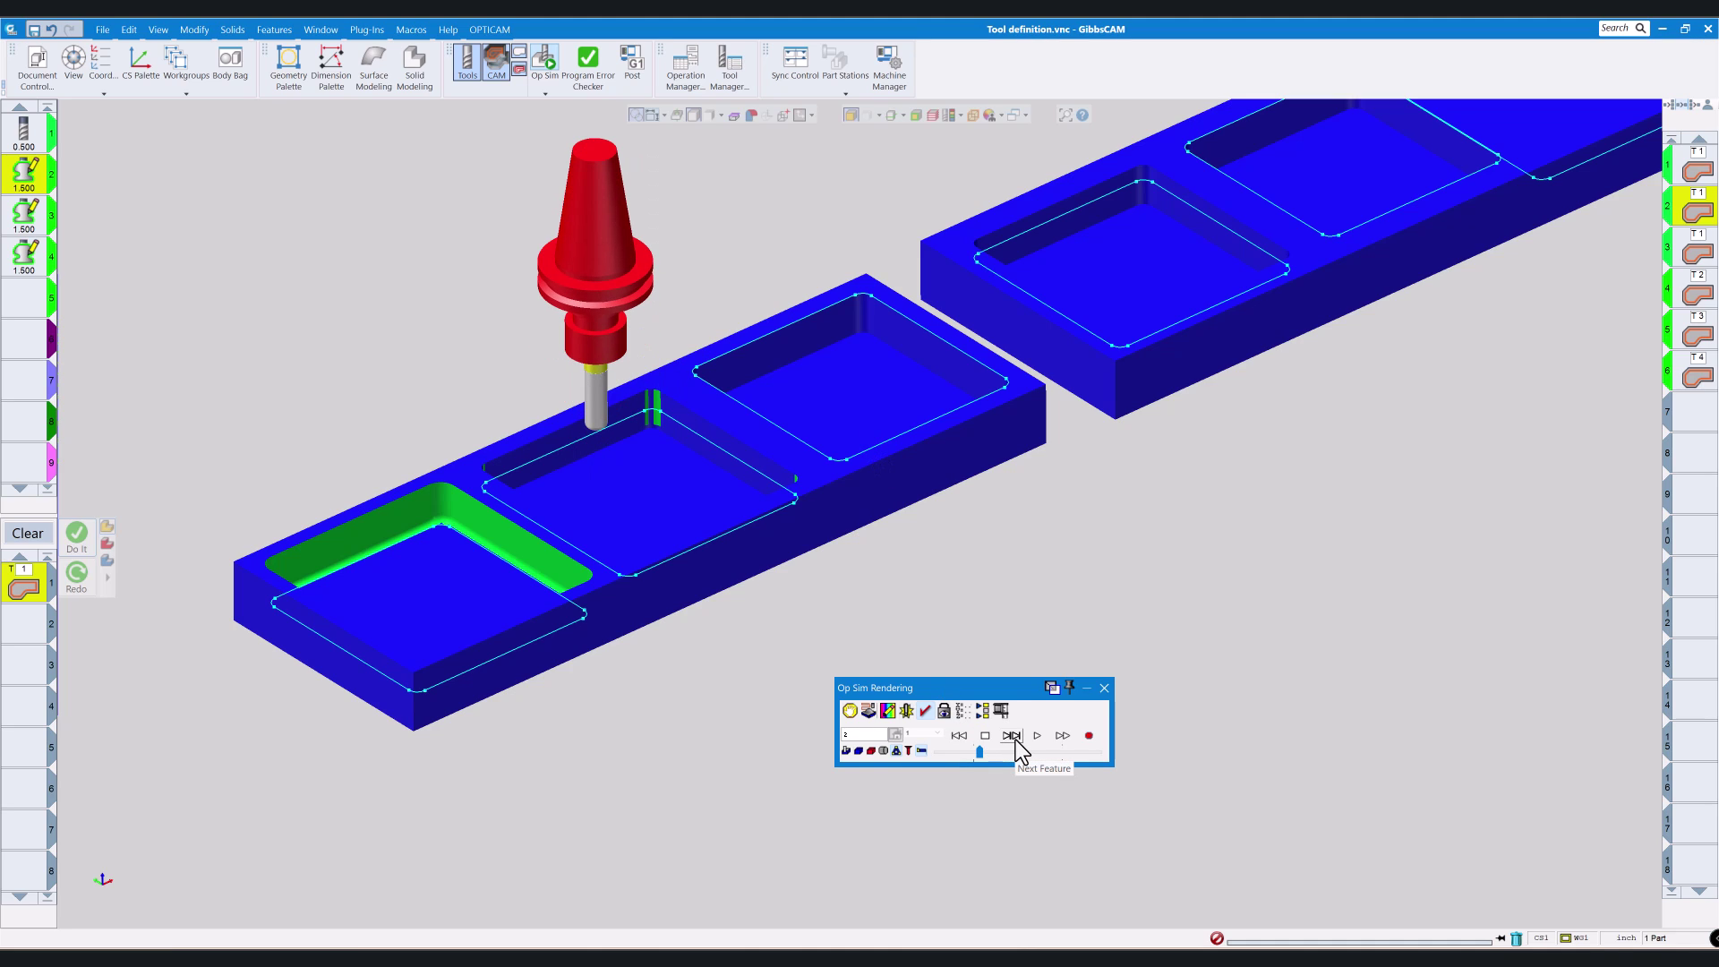
click(1011, 734)
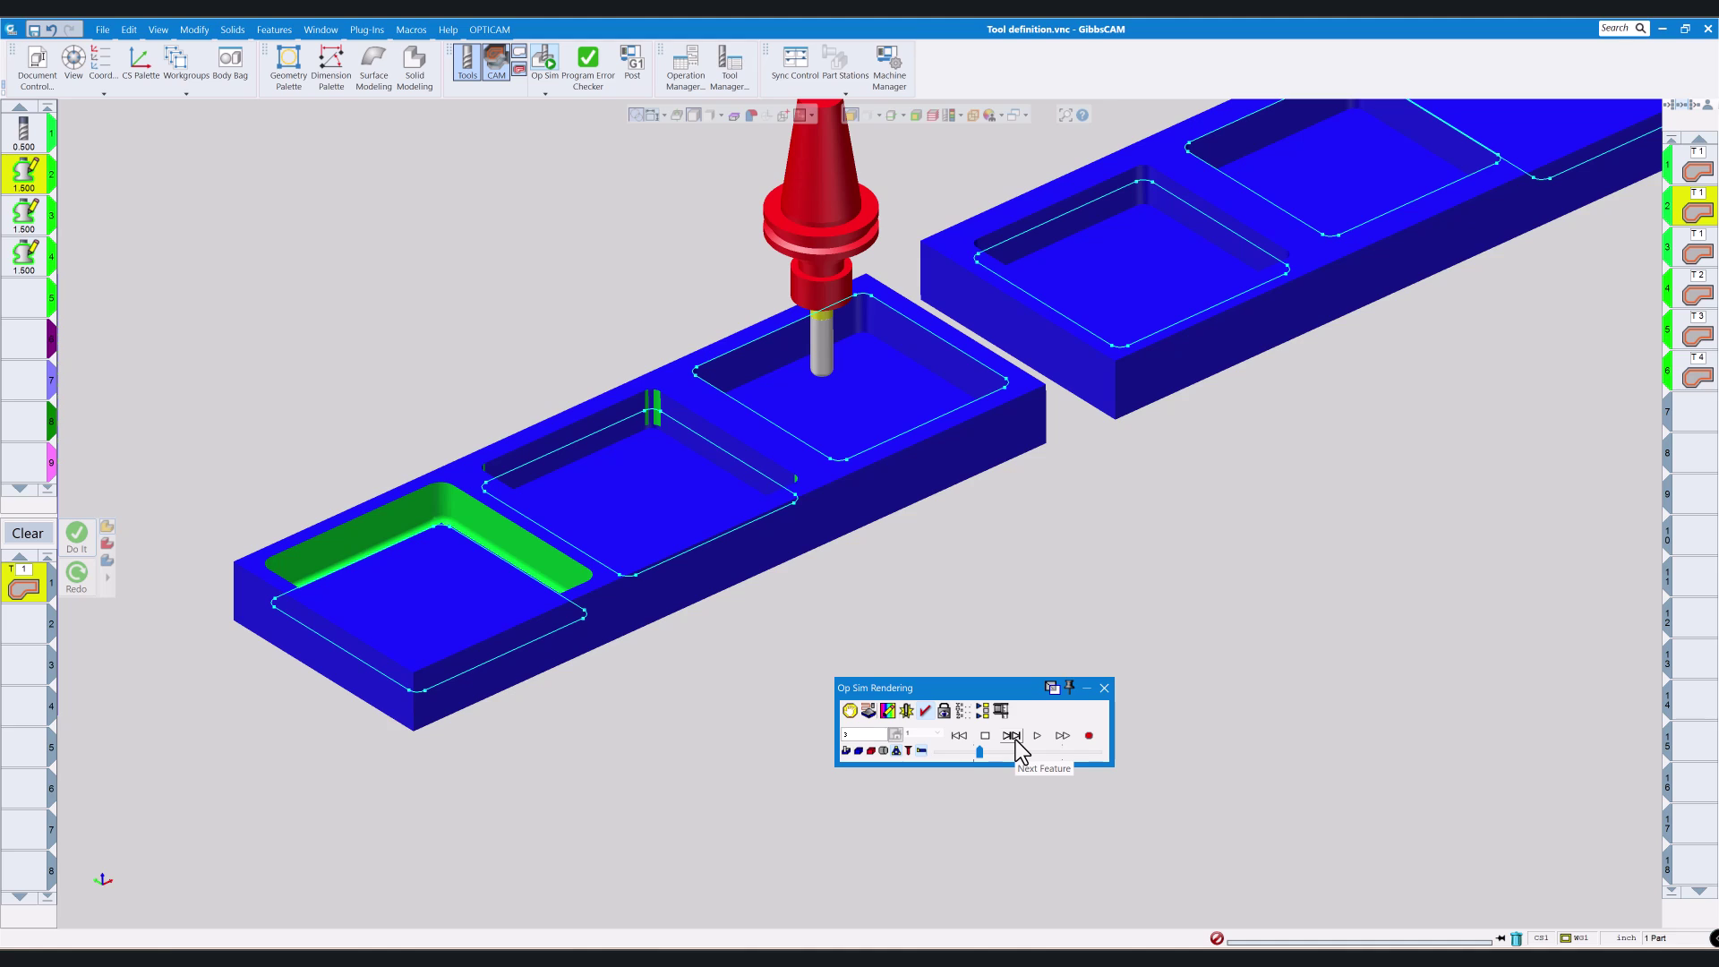
Step: Open the contour process settings of operation 3 and review its depths beside the simulated pockets
double_click(1697, 253)
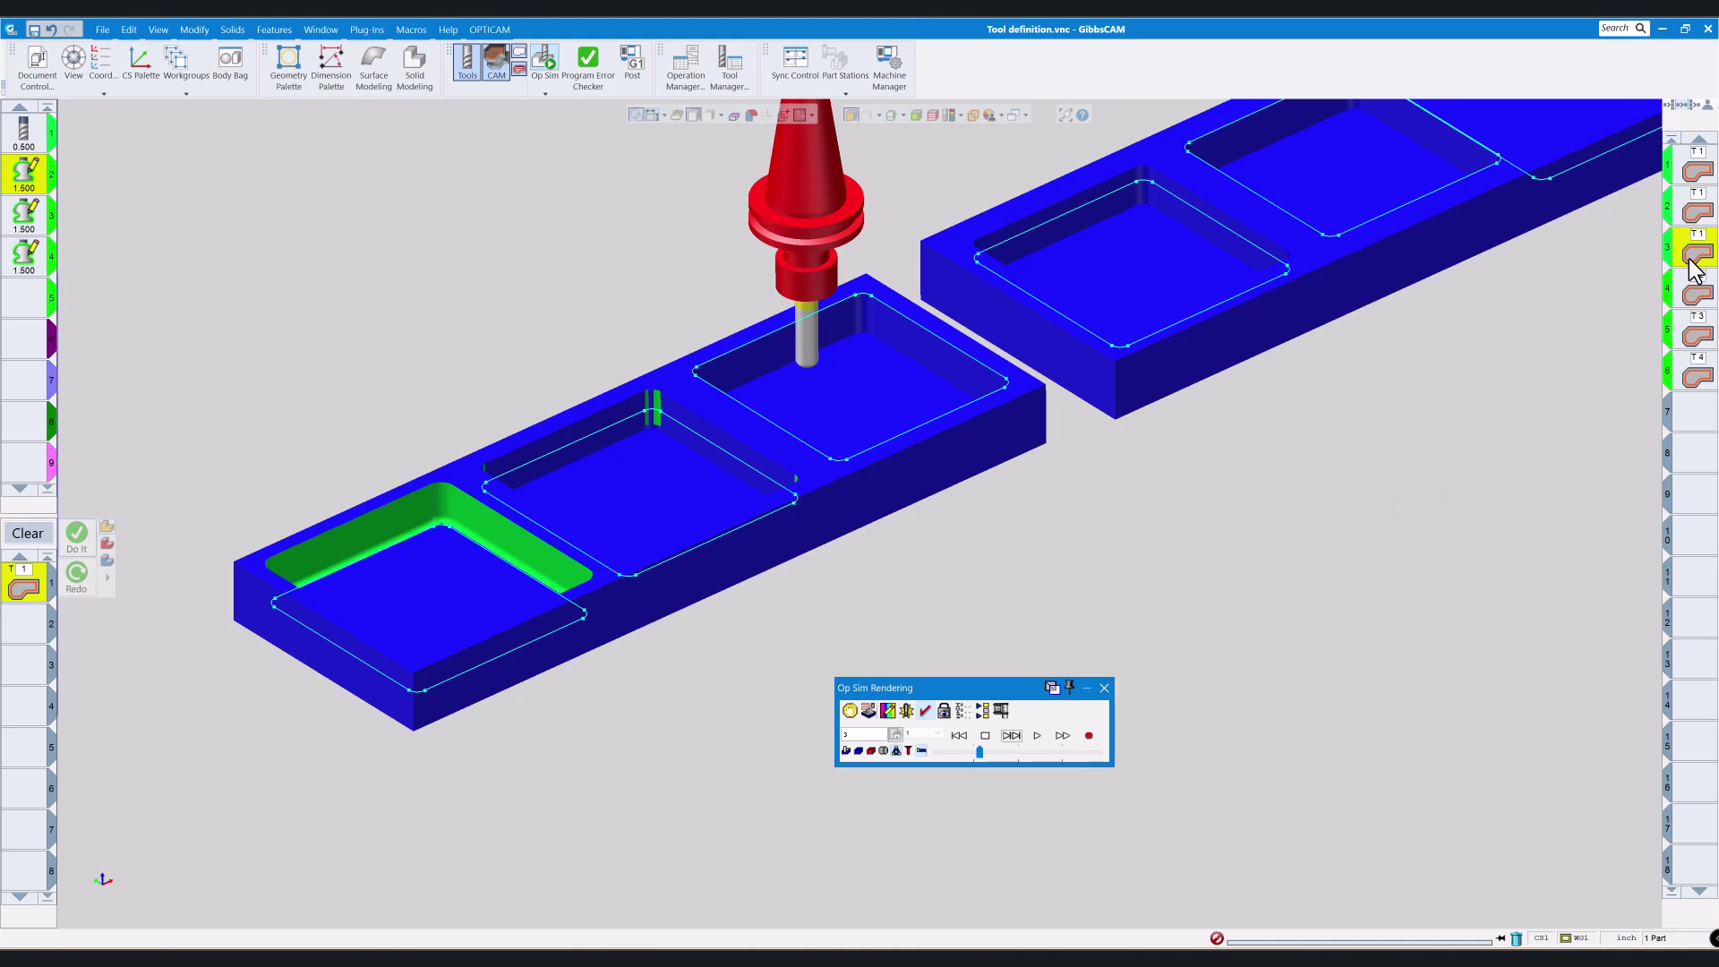
drag(1009, 212, 368, 168)
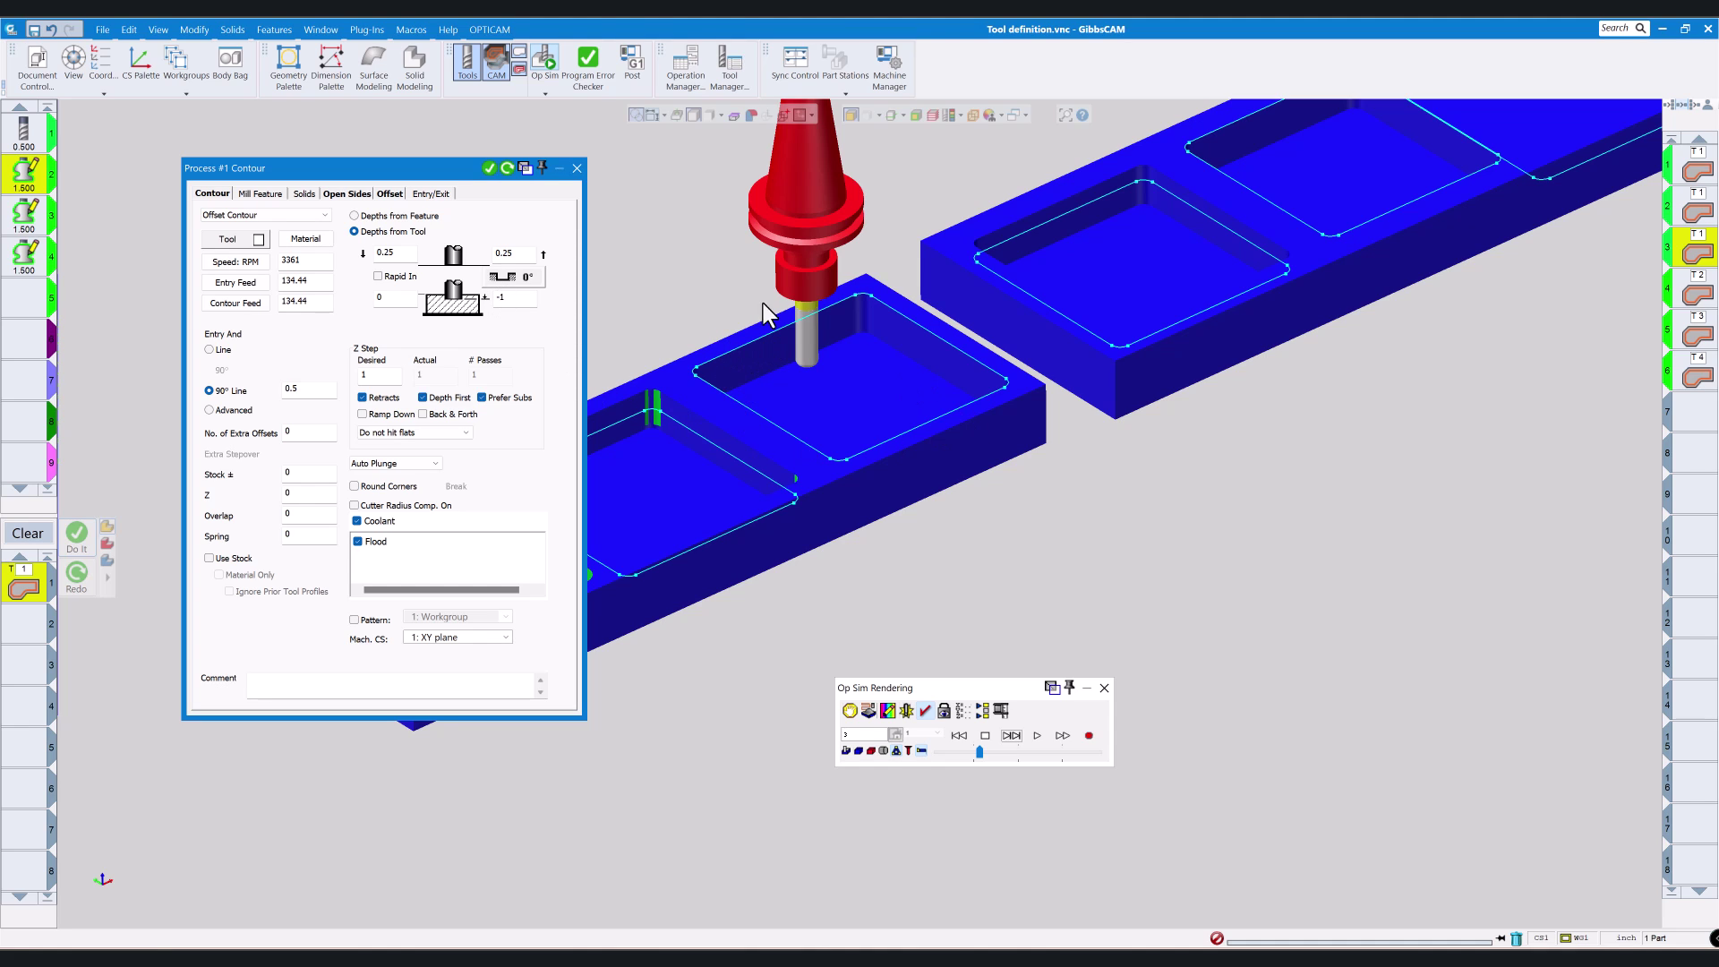
drag(448, 177, 348, 168)
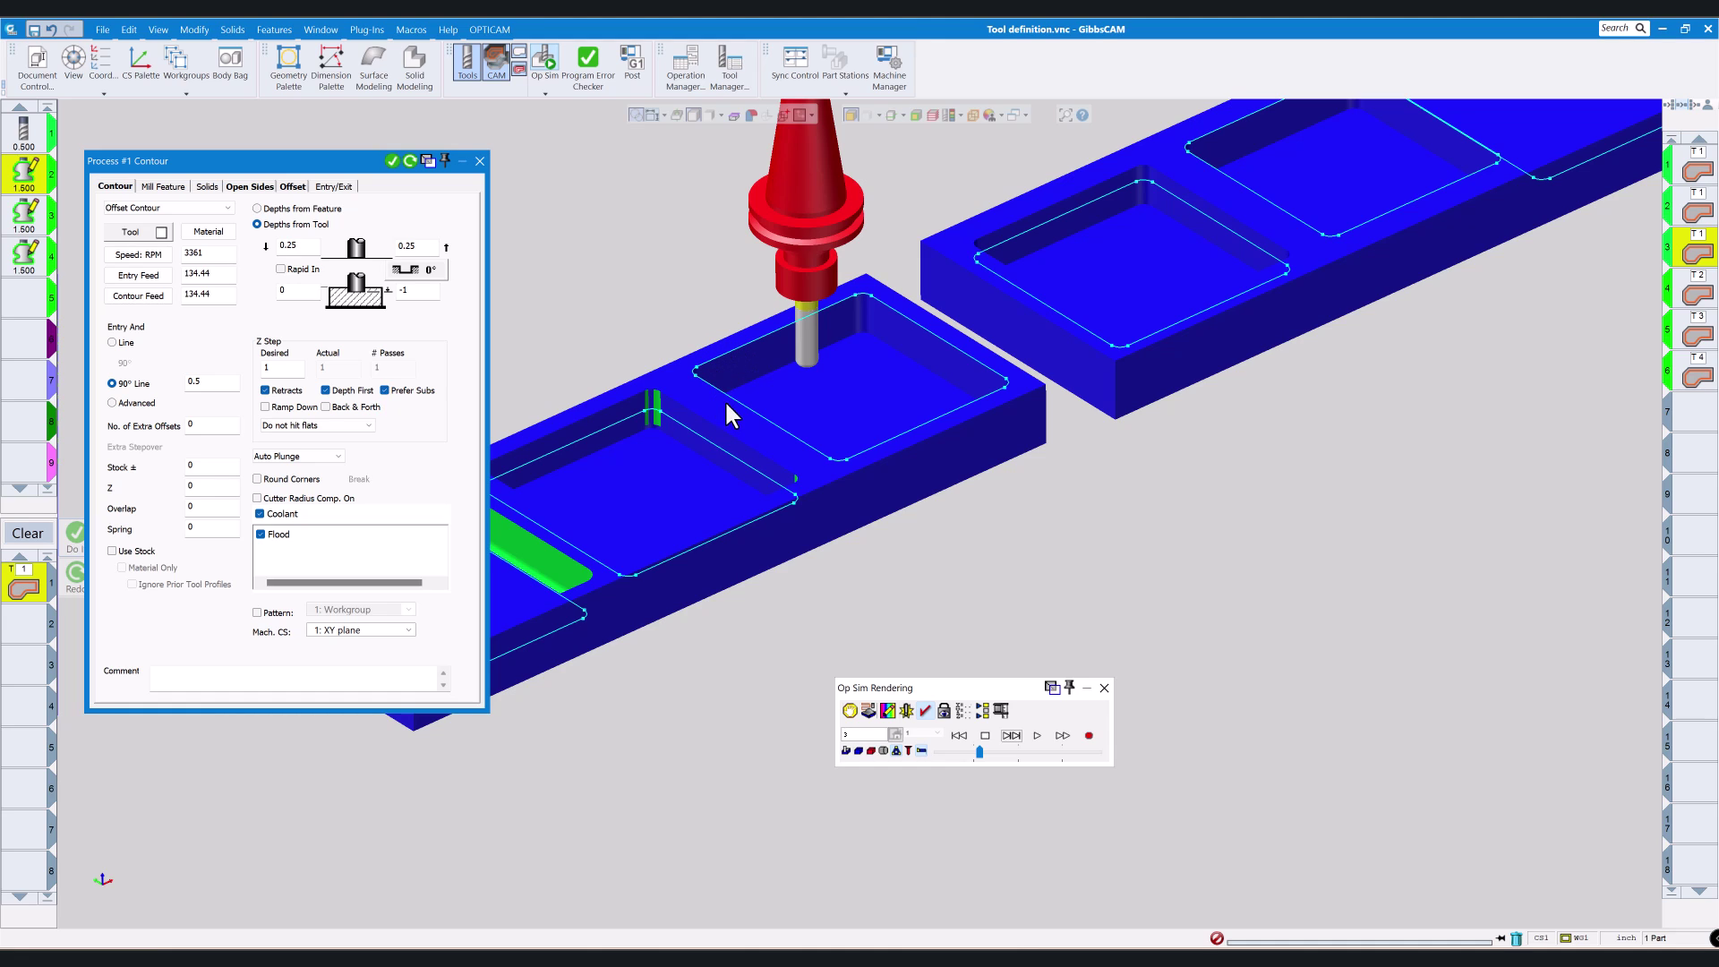
scroll(974, 508, down, 2)
middle_drag(840, 634, 1005, 578)
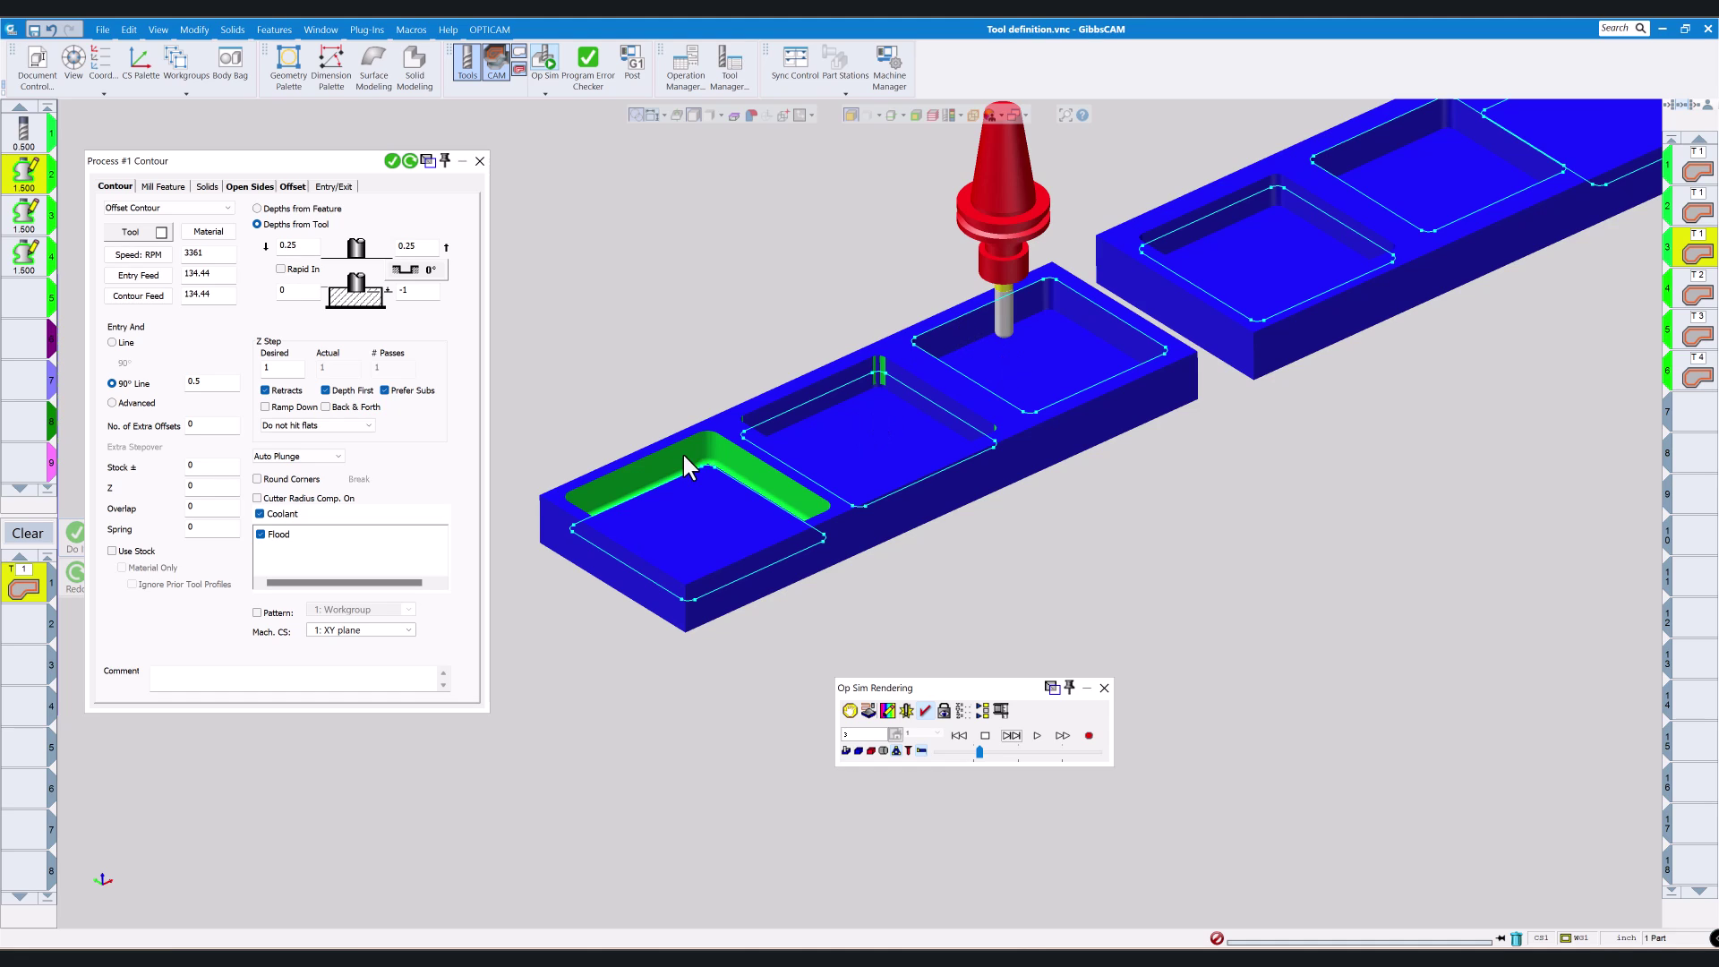
Step: Review the diameter and corner radius in milling tool 1's definition, keeping the process settings open
double_click(38, 134)
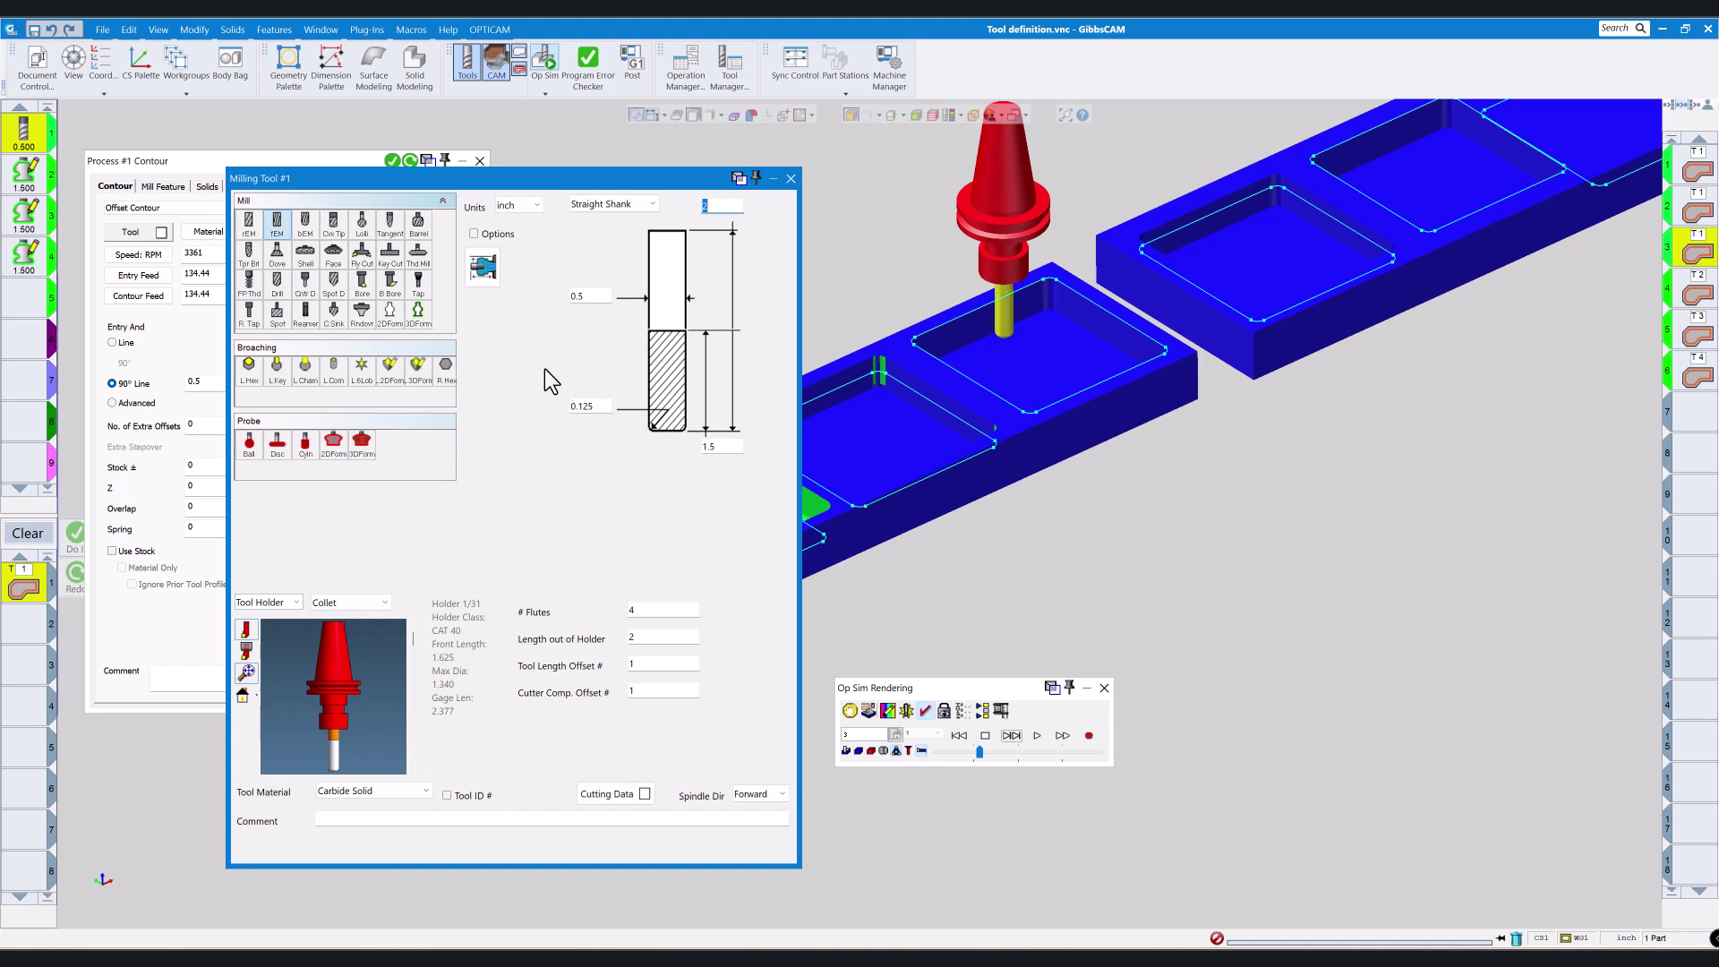
click(791, 178)
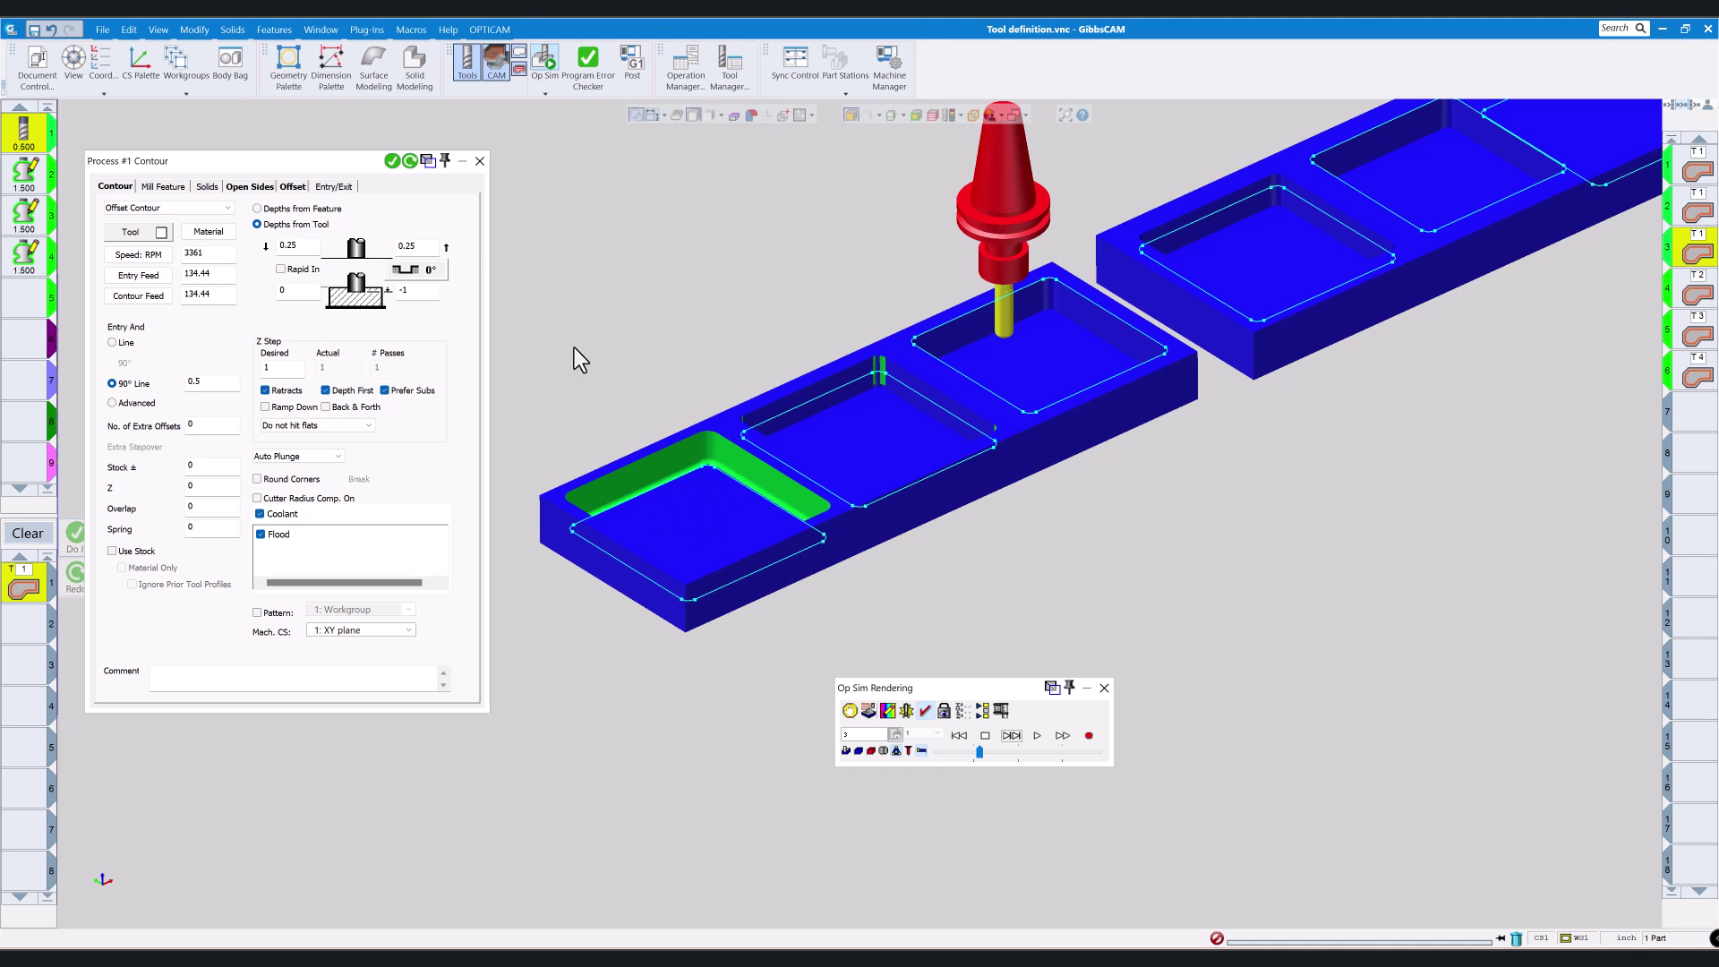
double_click(29, 148)
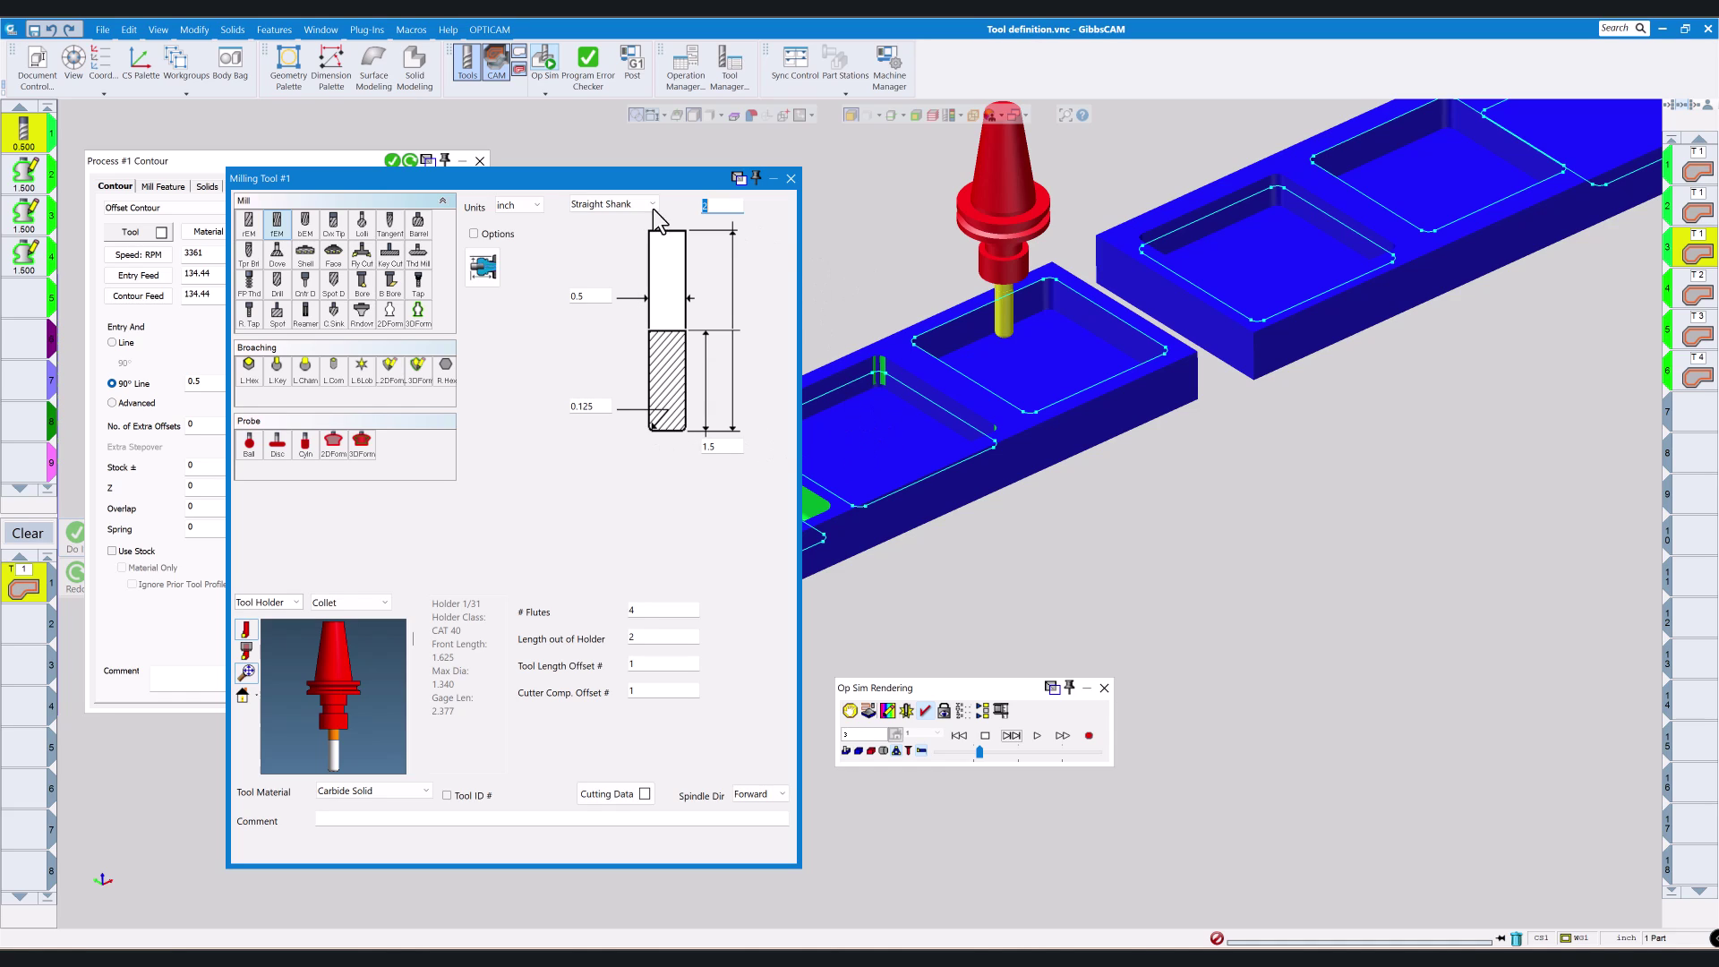
drag(591, 176, 567, 151)
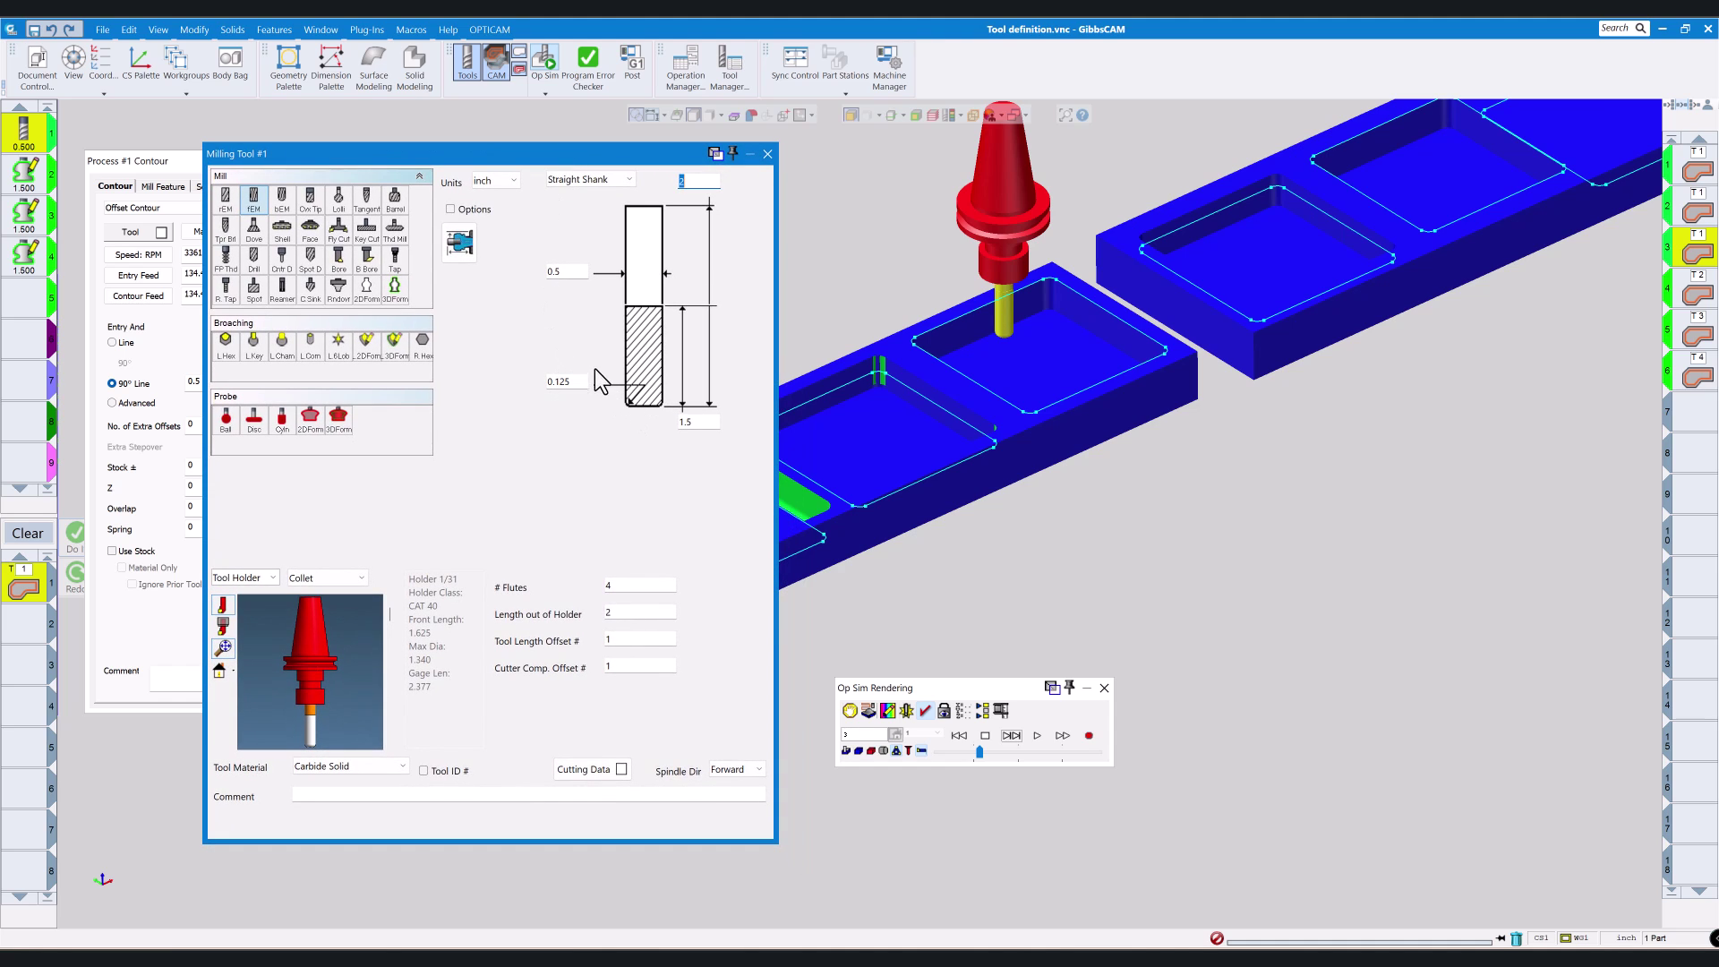
click(768, 154)
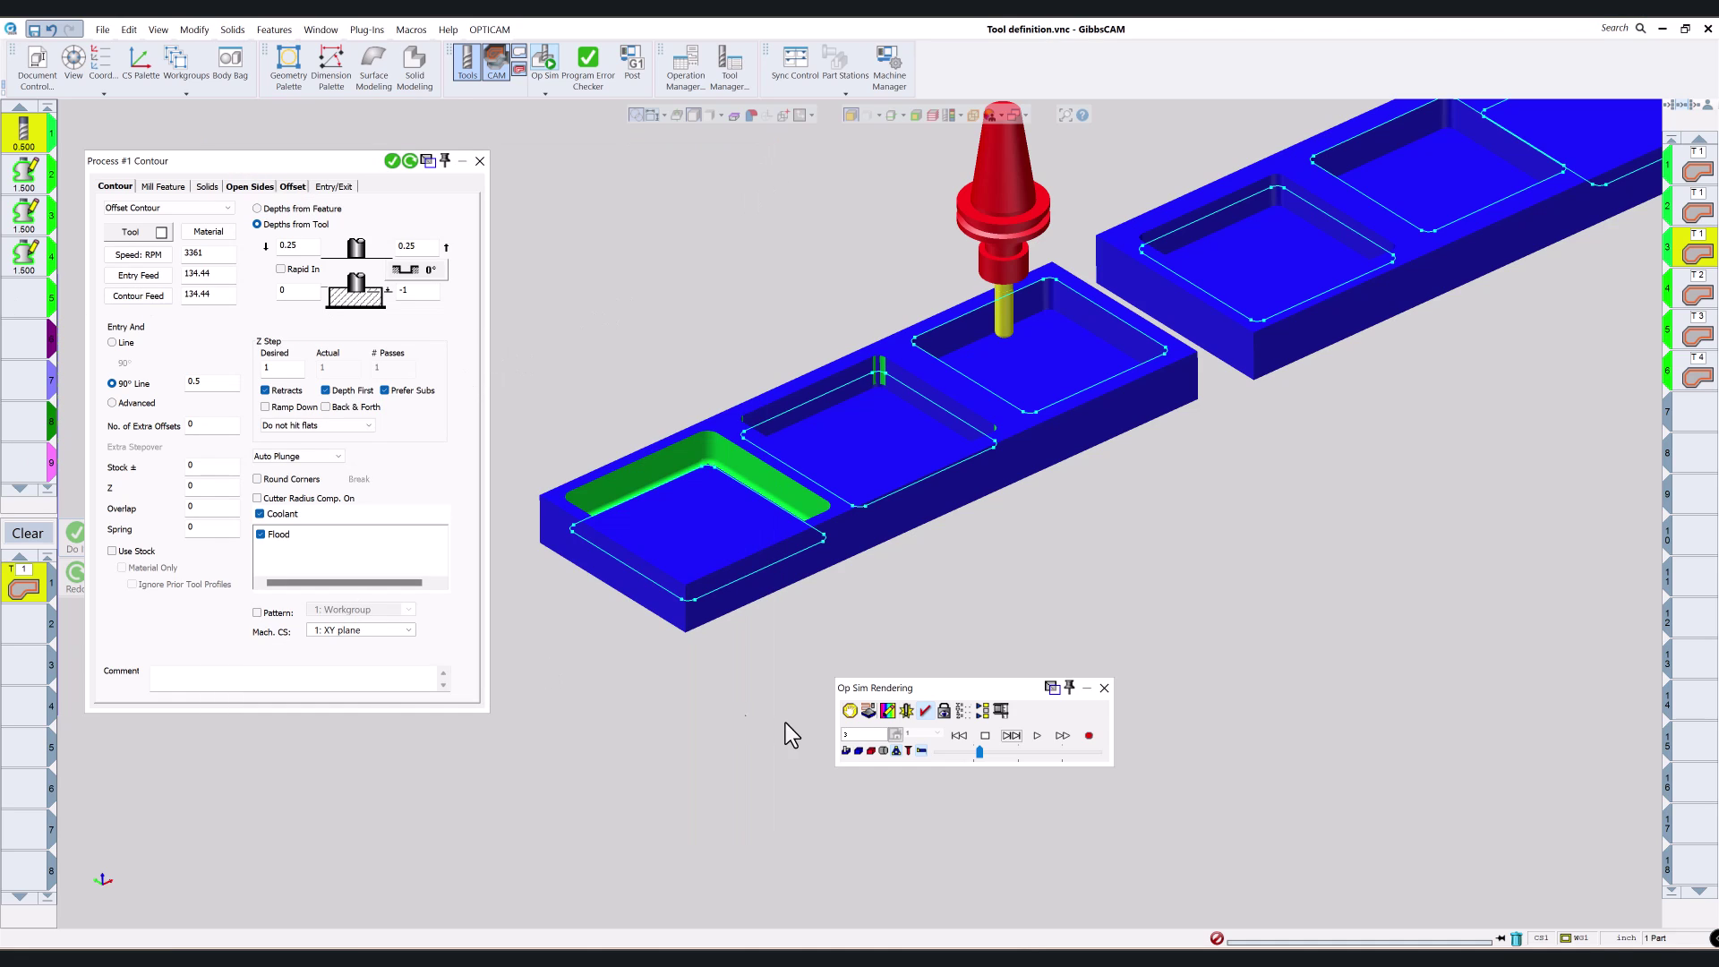
Step: Simulate operation 3 in the third pocket, then close the simulation and the process settings
click(1015, 738)
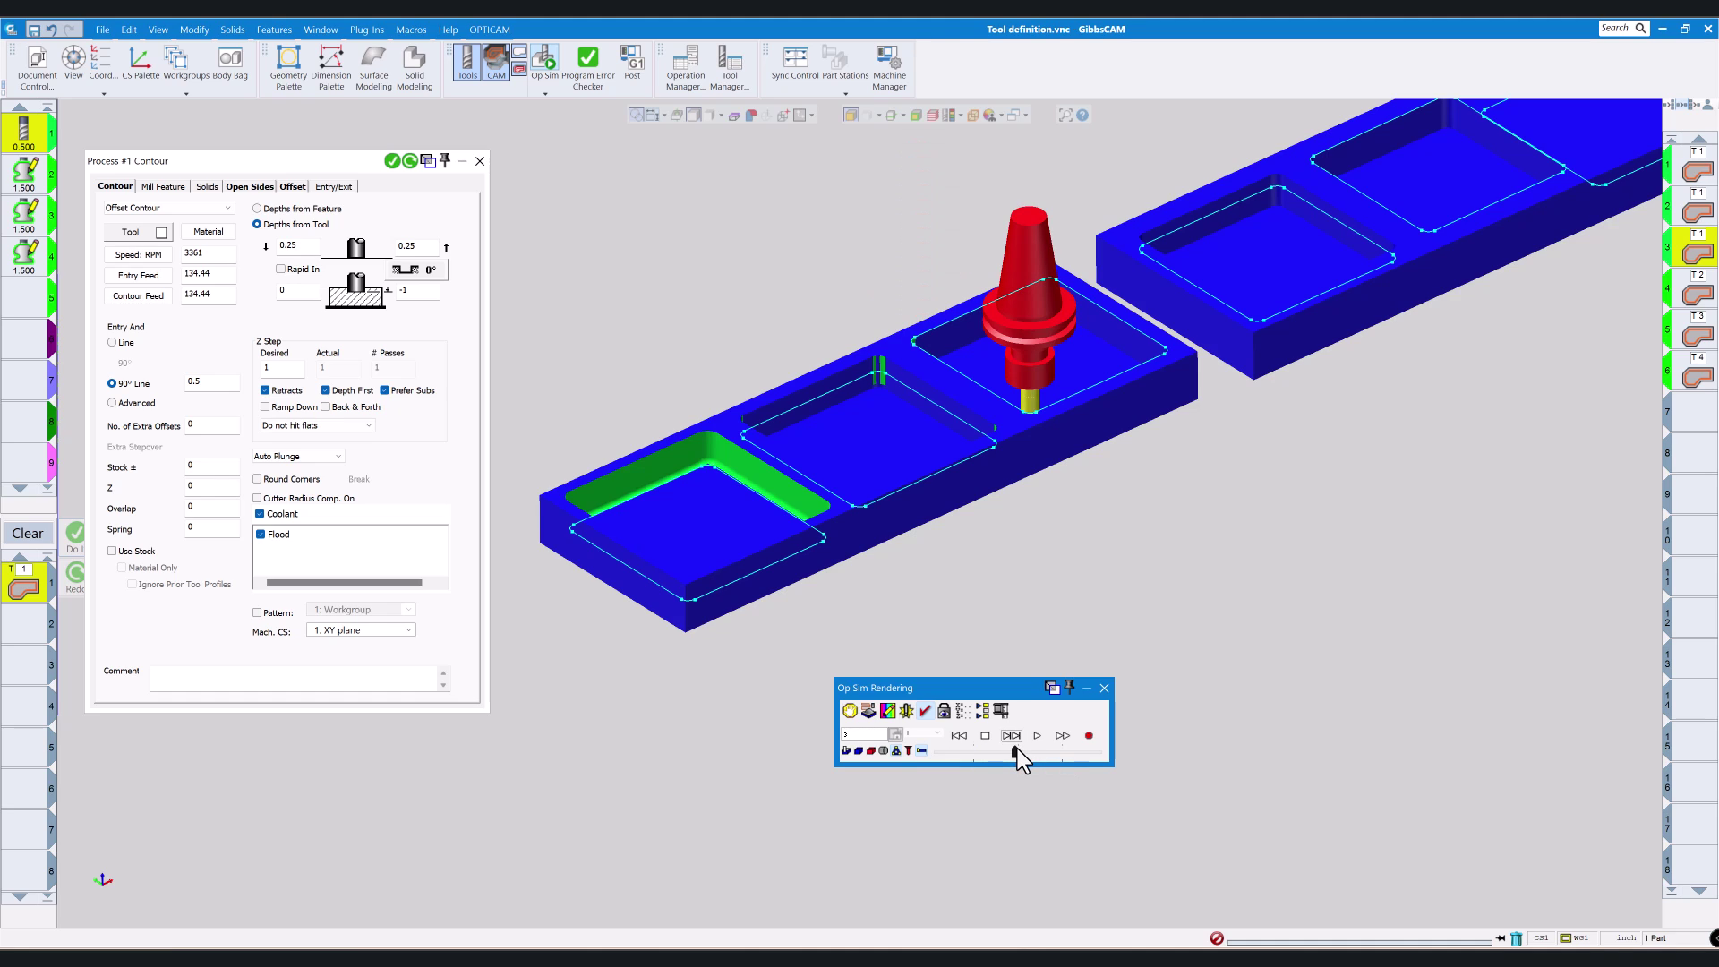
click(1013, 738)
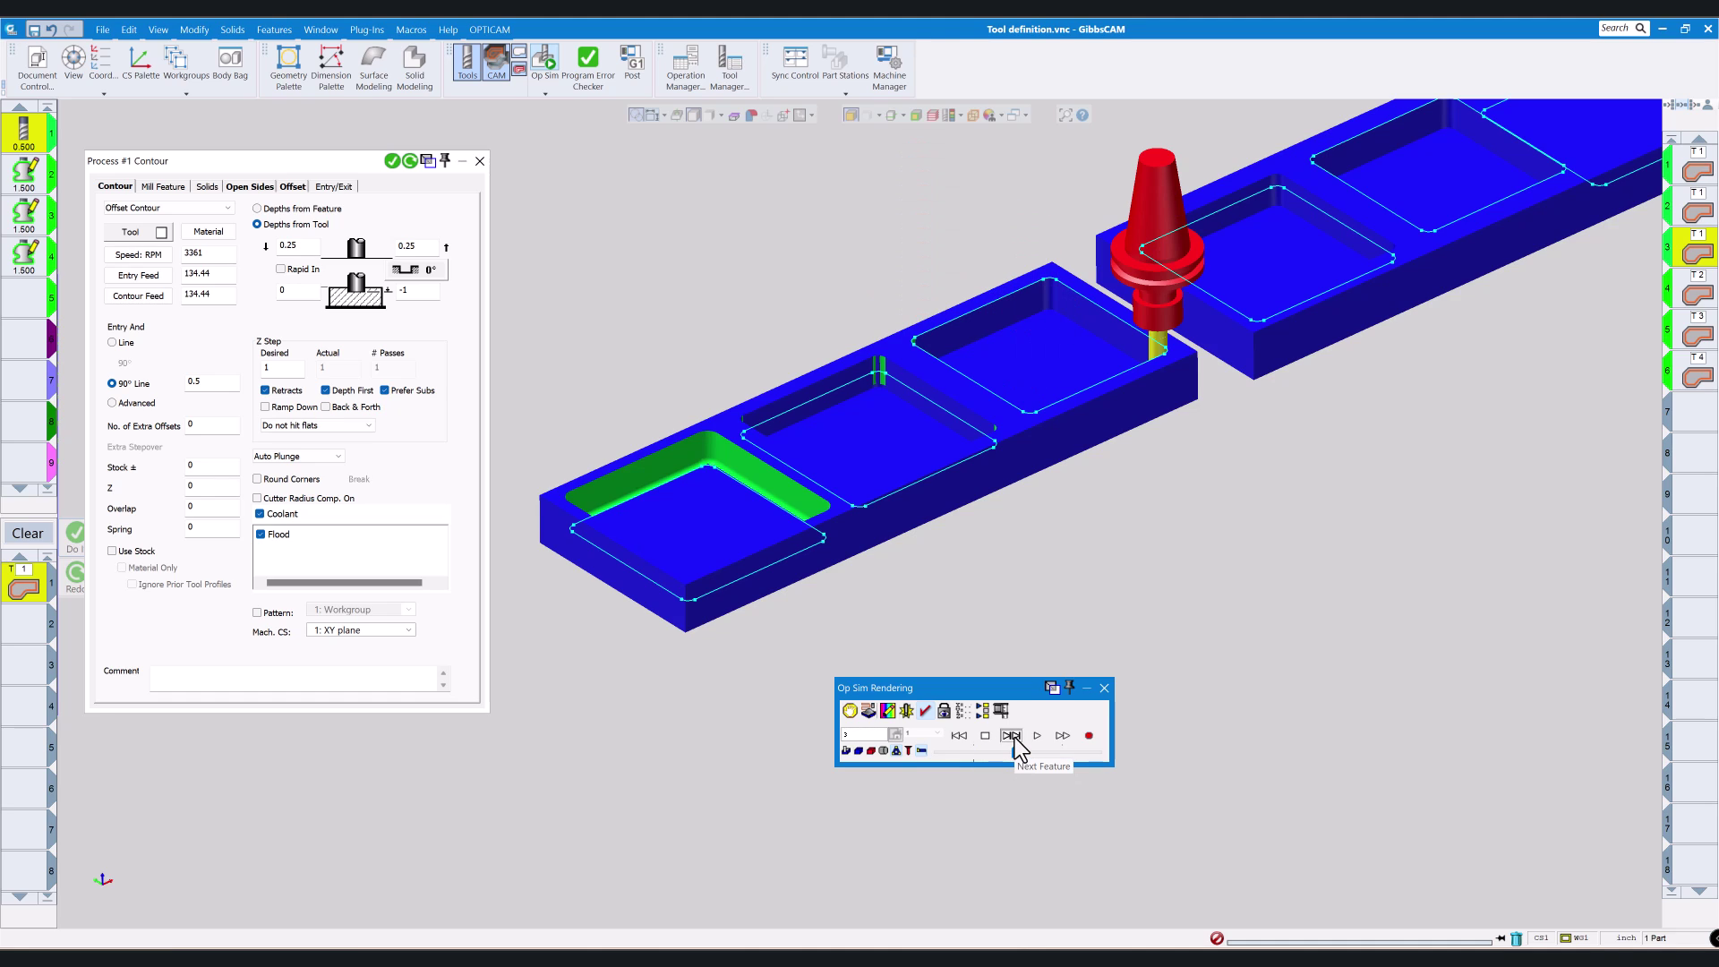
click(1103, 687)
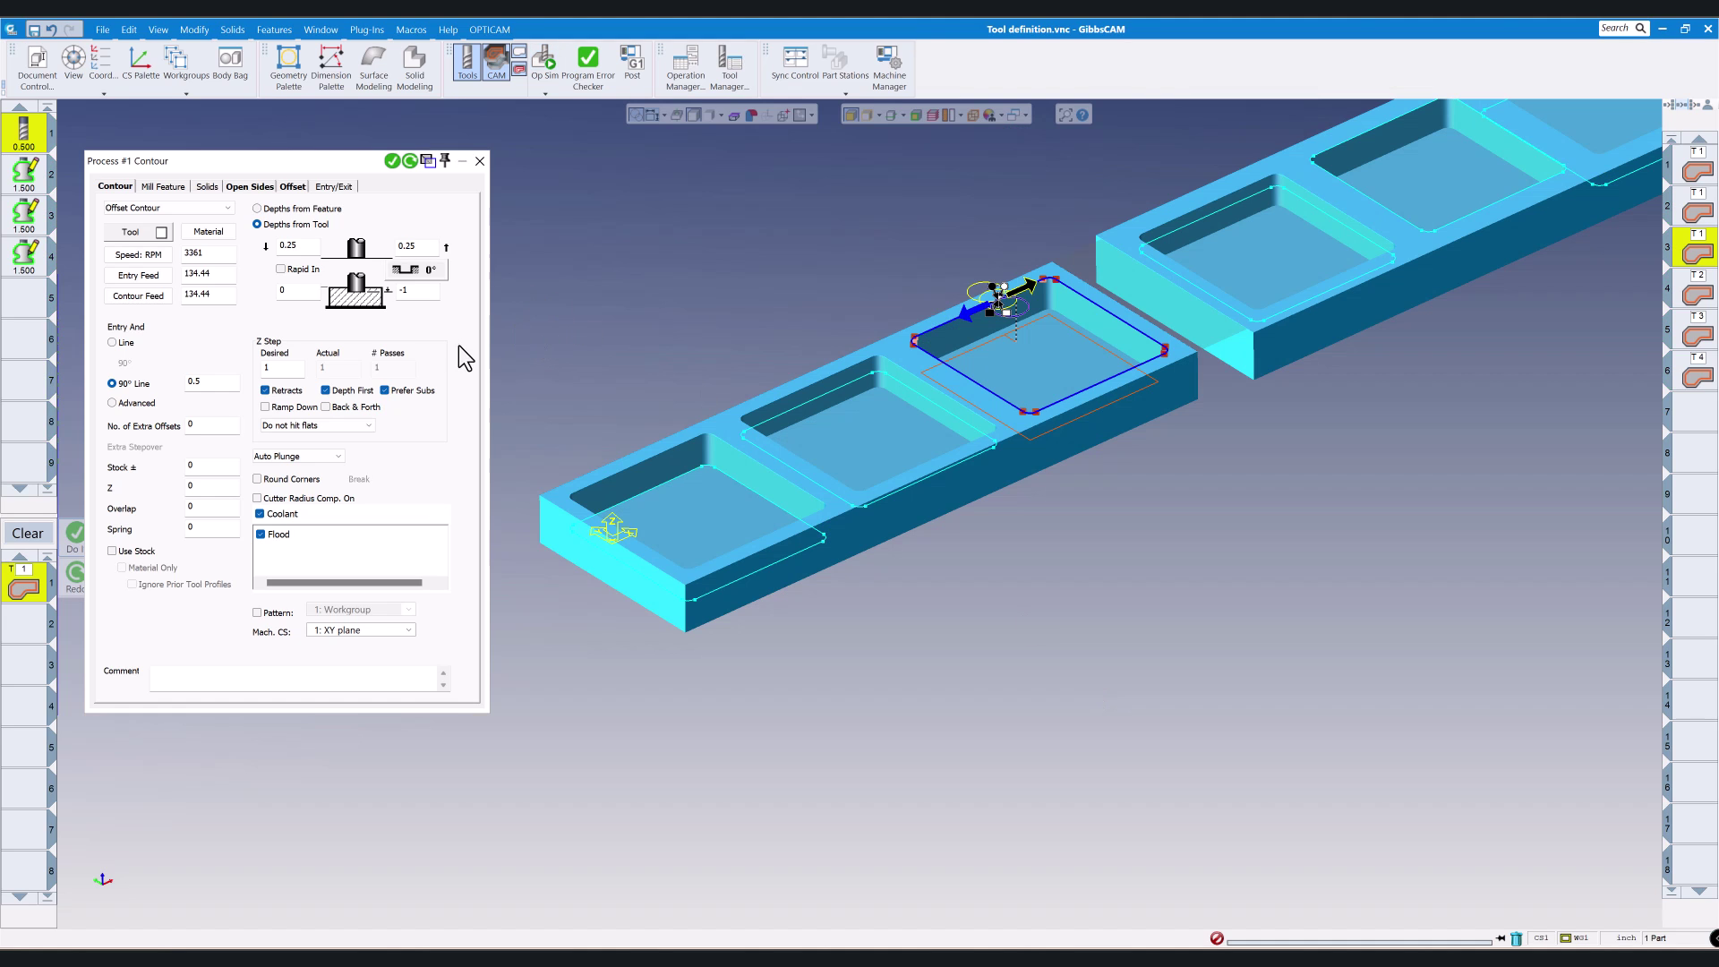
click(481, 161)
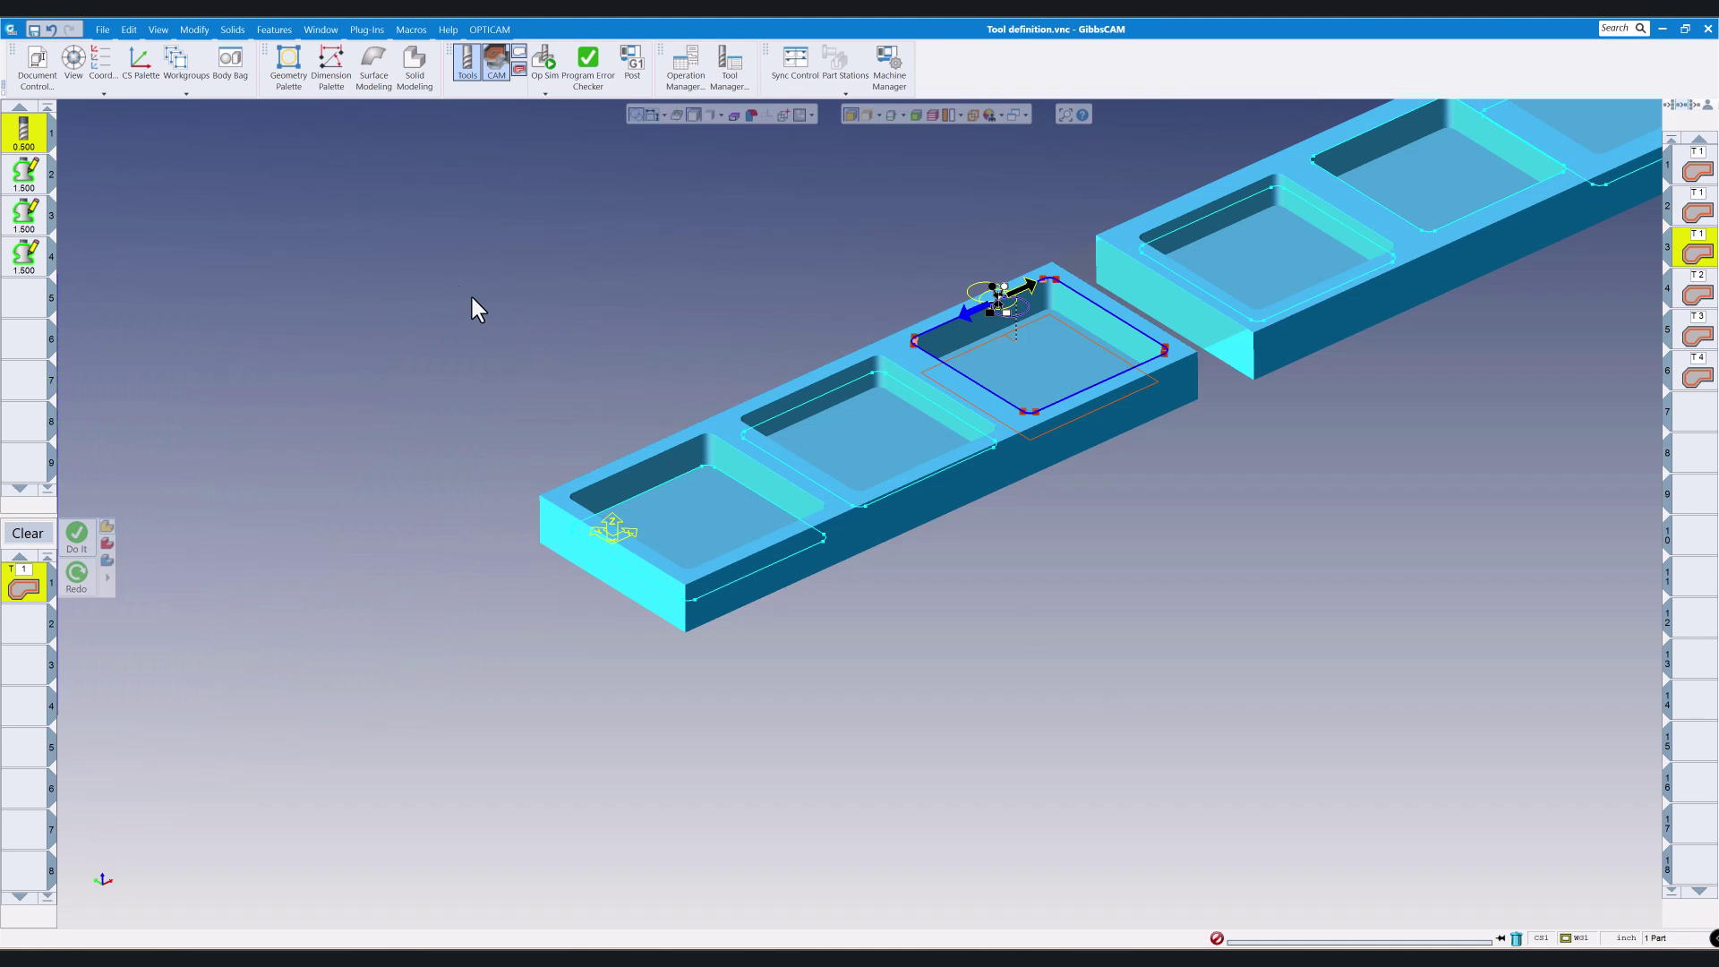
Step: Recheck milling tool 1's definition, then examine the custom 3D form profile of milling tool 2
double_click(25, 134)
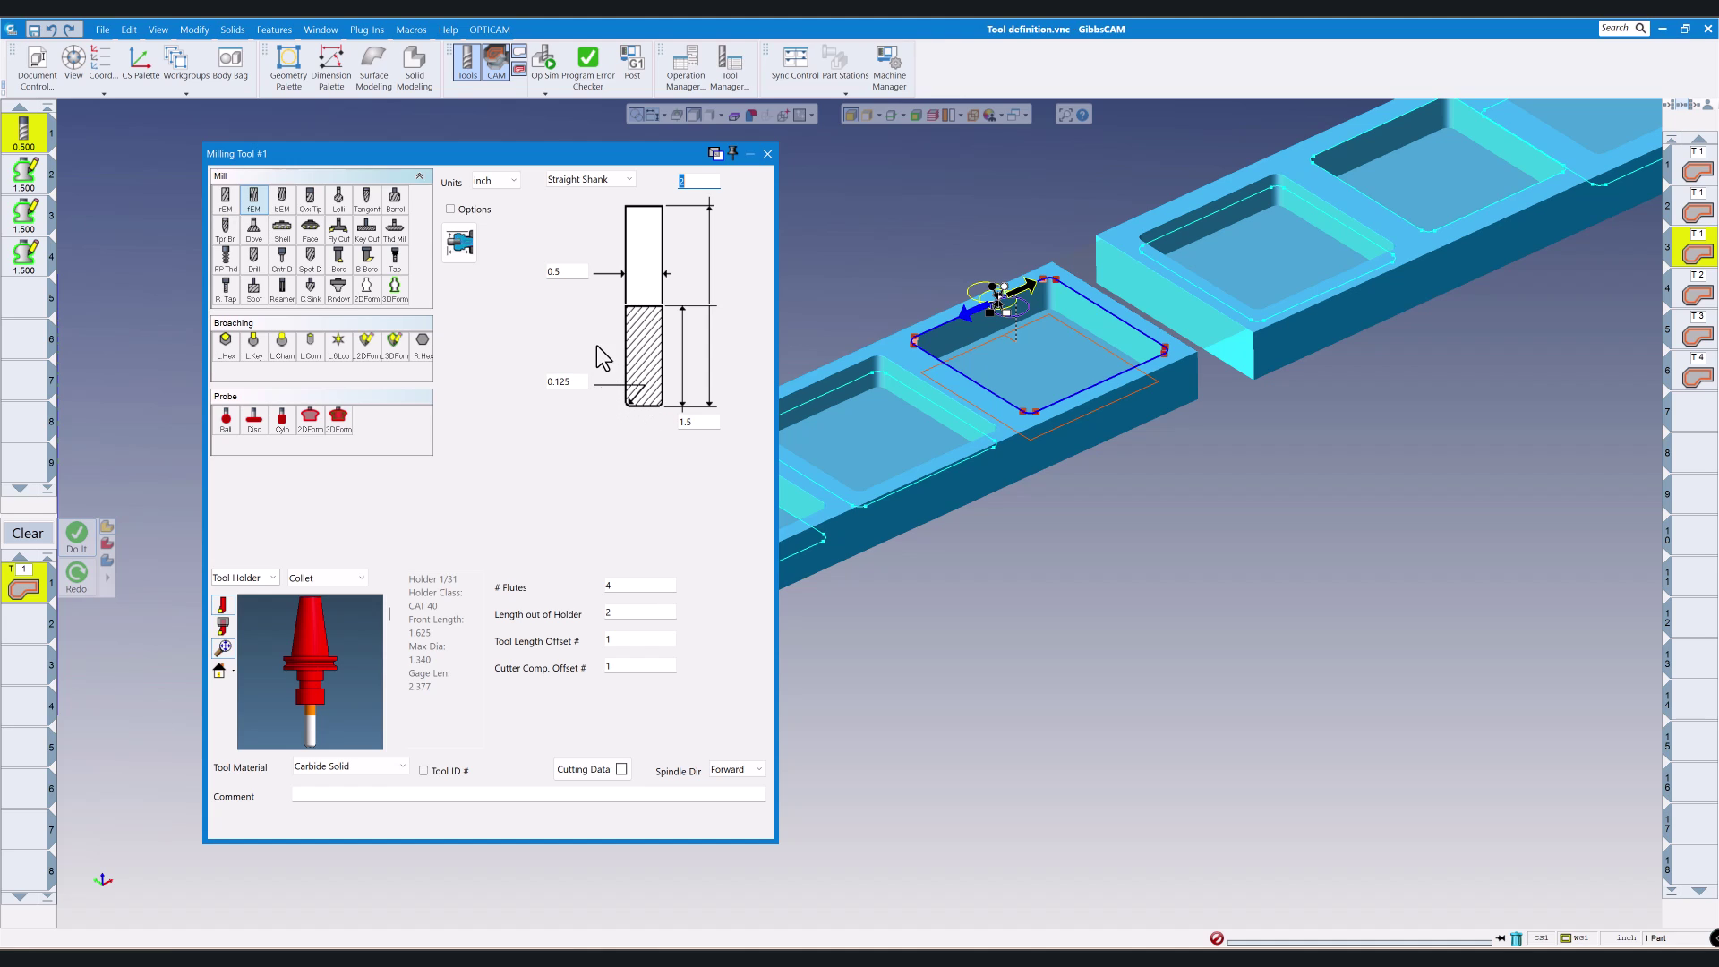
click(767, 154)
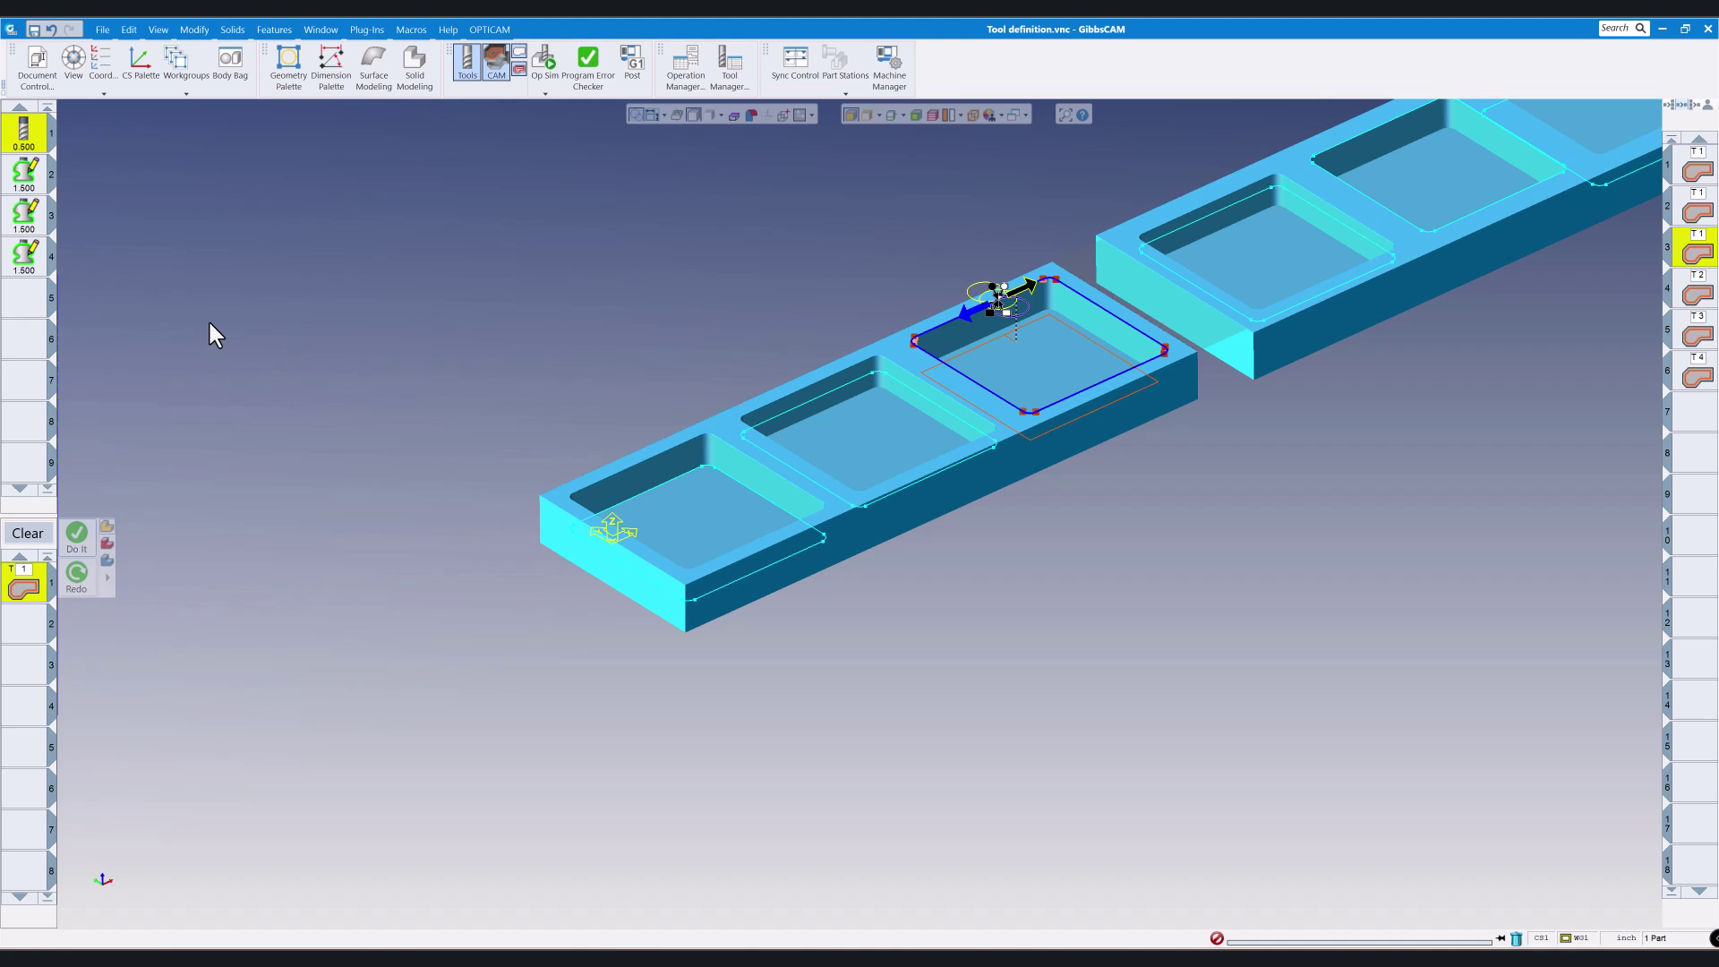
click(28, 180)
double_click(27, 184)
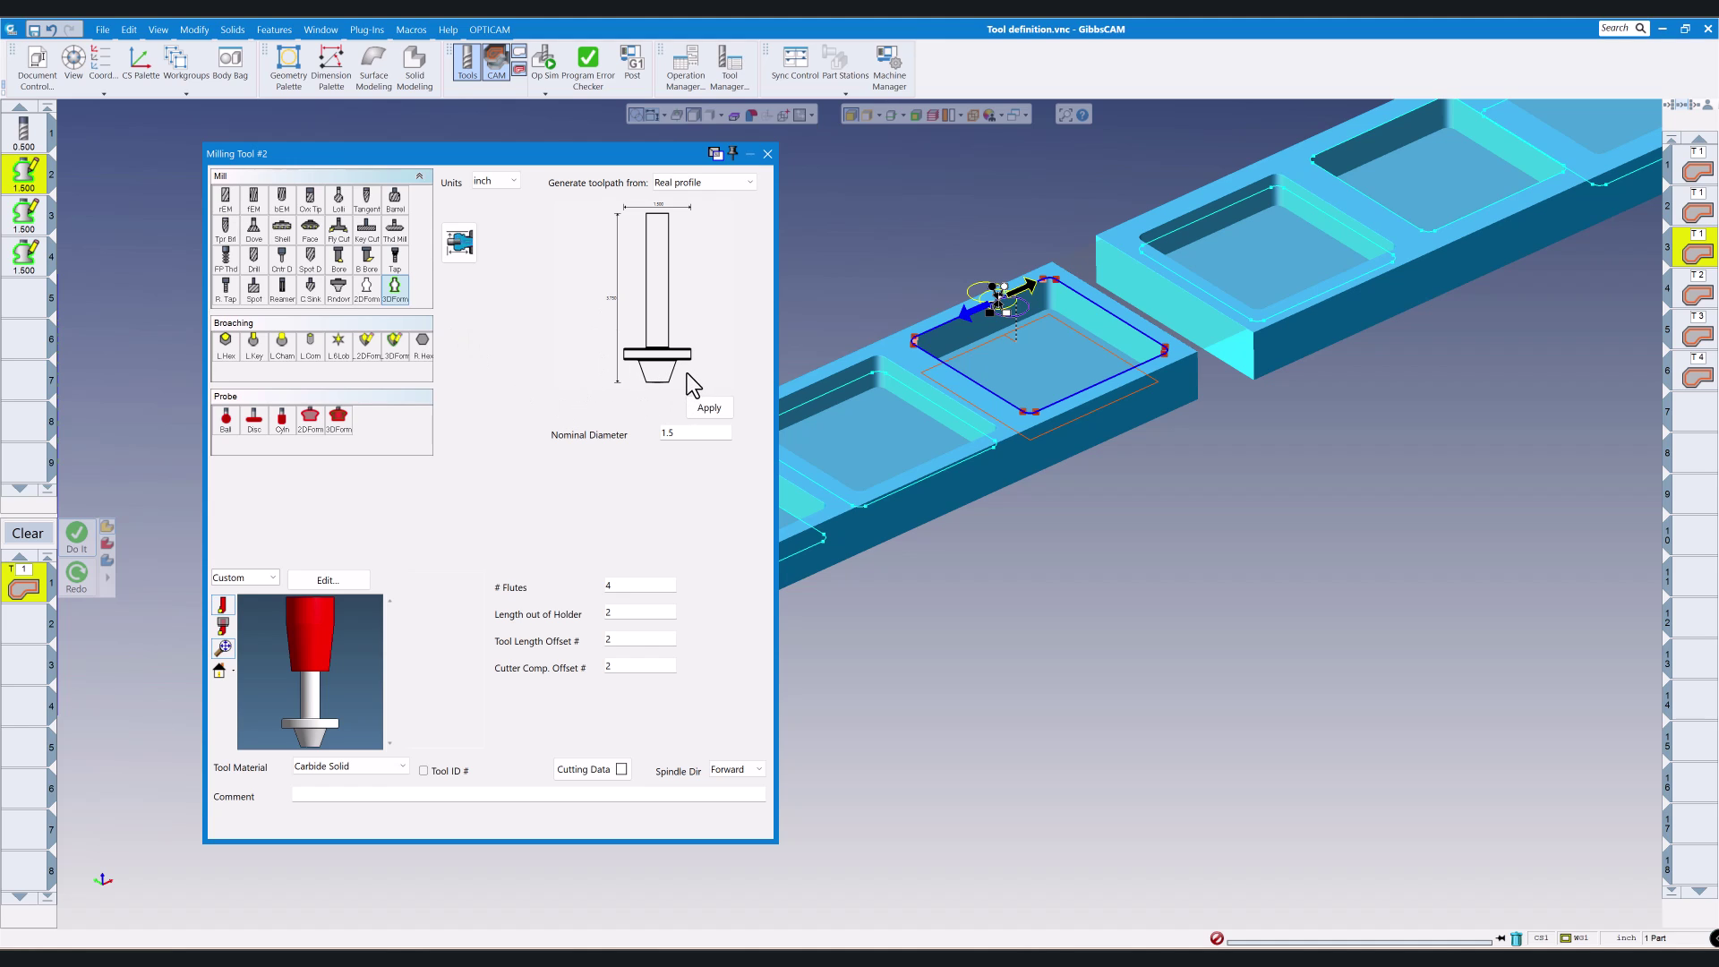
mouse_move(657, 154)
mouse_down()
mouse_move(641, 160)
mouse_move(660, 179)
mouse_up()
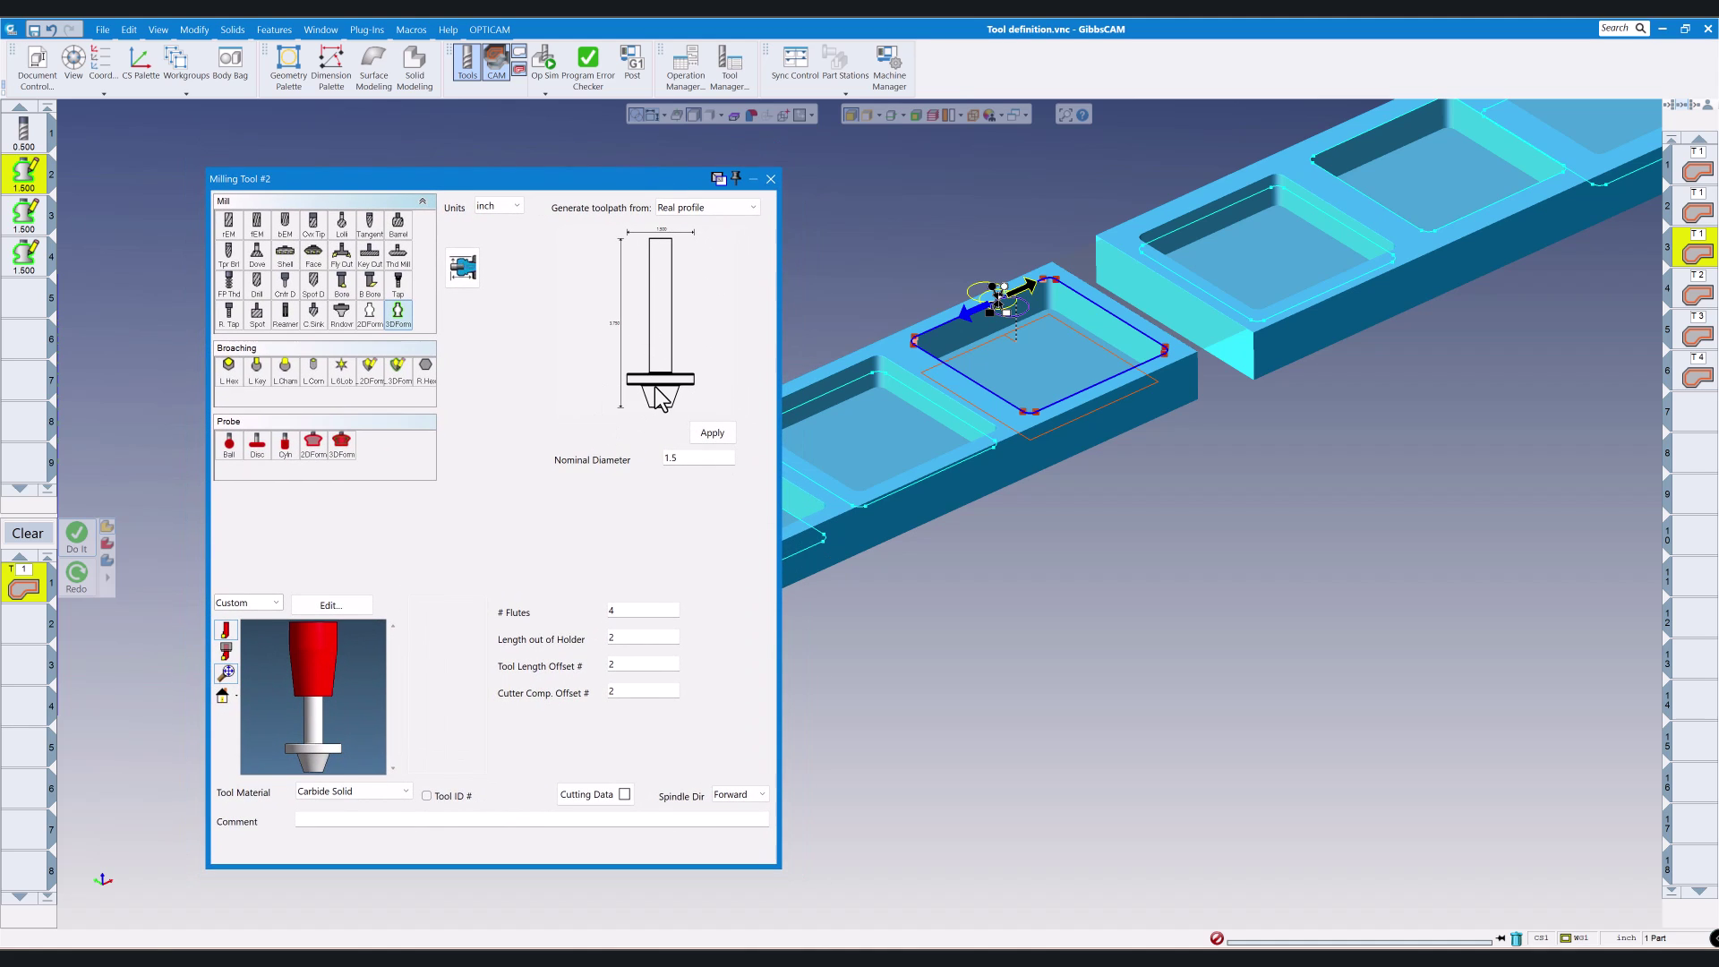
Step: Take the imported form tool solid out of the Body Bag, inspect its shape, and put it back in the bag
drag(564, 178, 1004, 204)
click(496, 66)
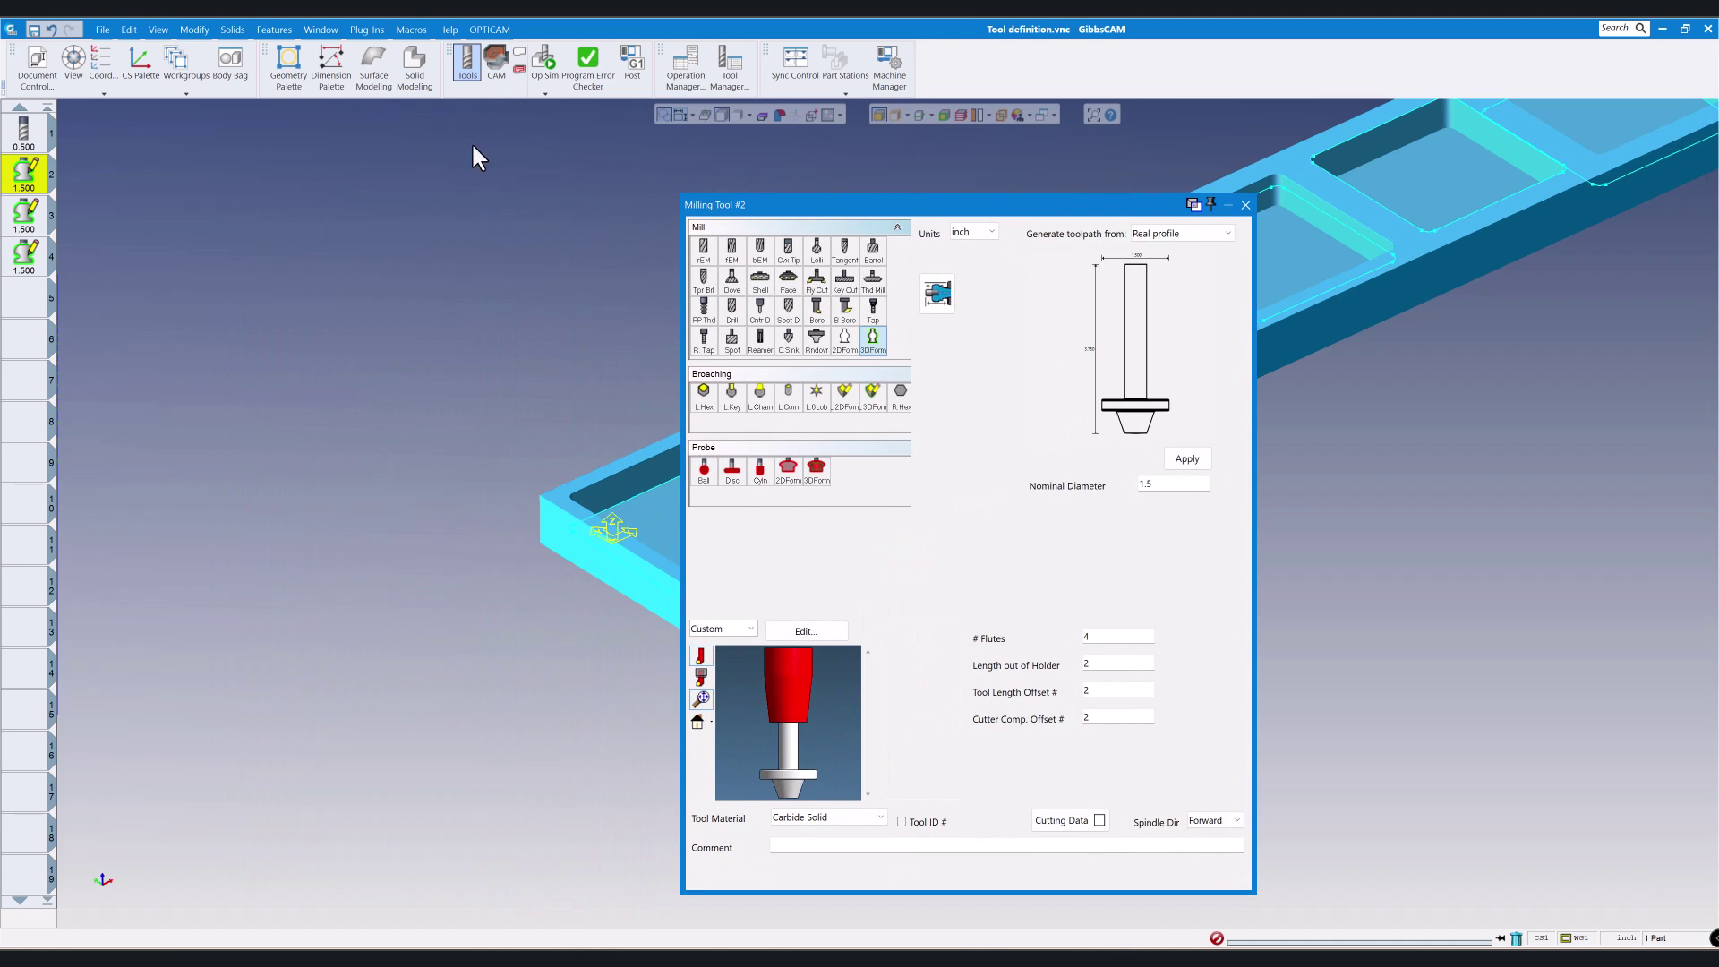
click(230, 65)
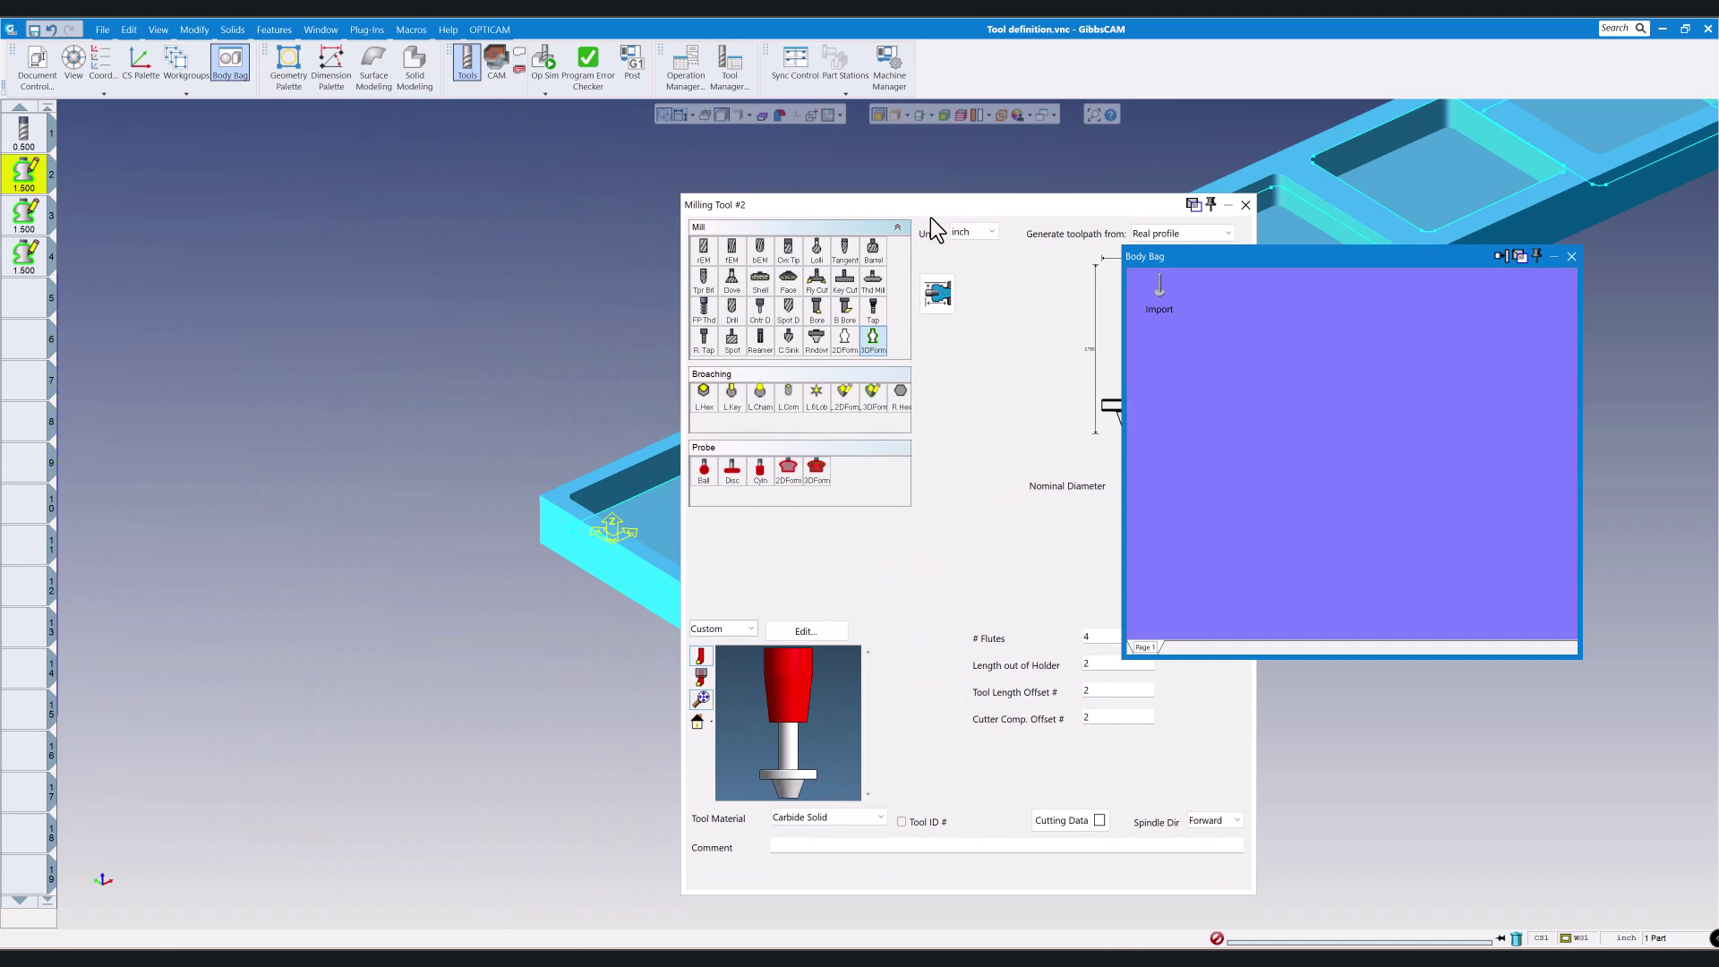
double_click(1154, 292)
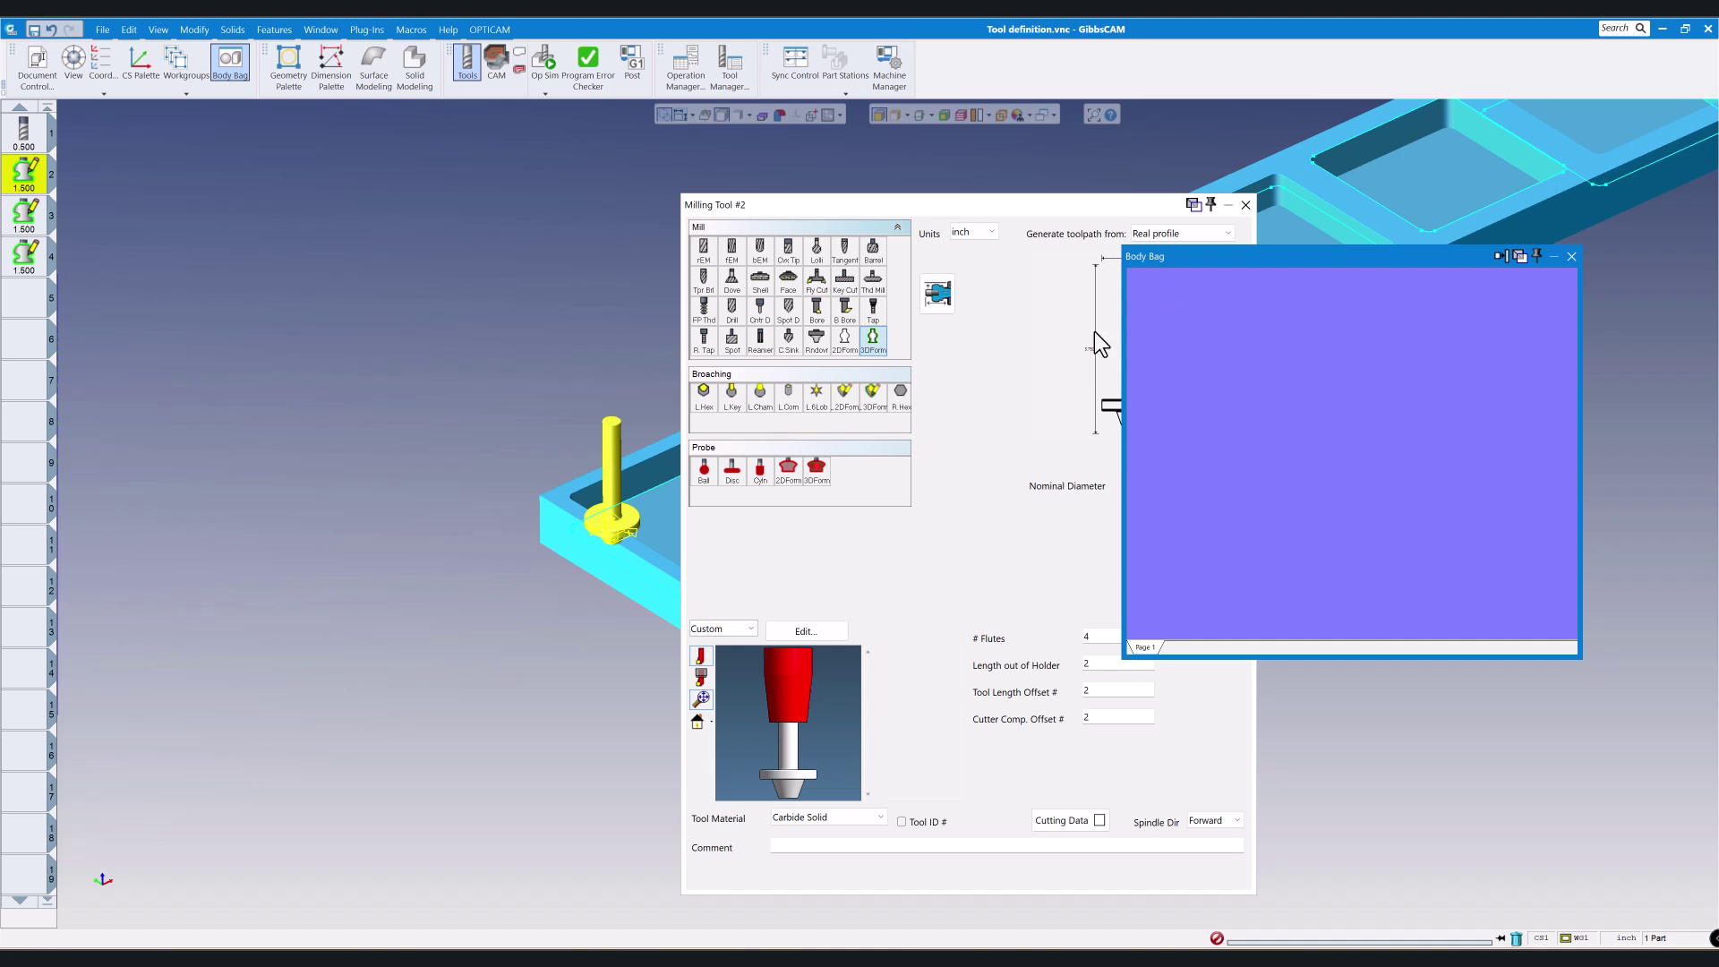
click(614, 339)
middle_drag(544, 419, 544, 421)
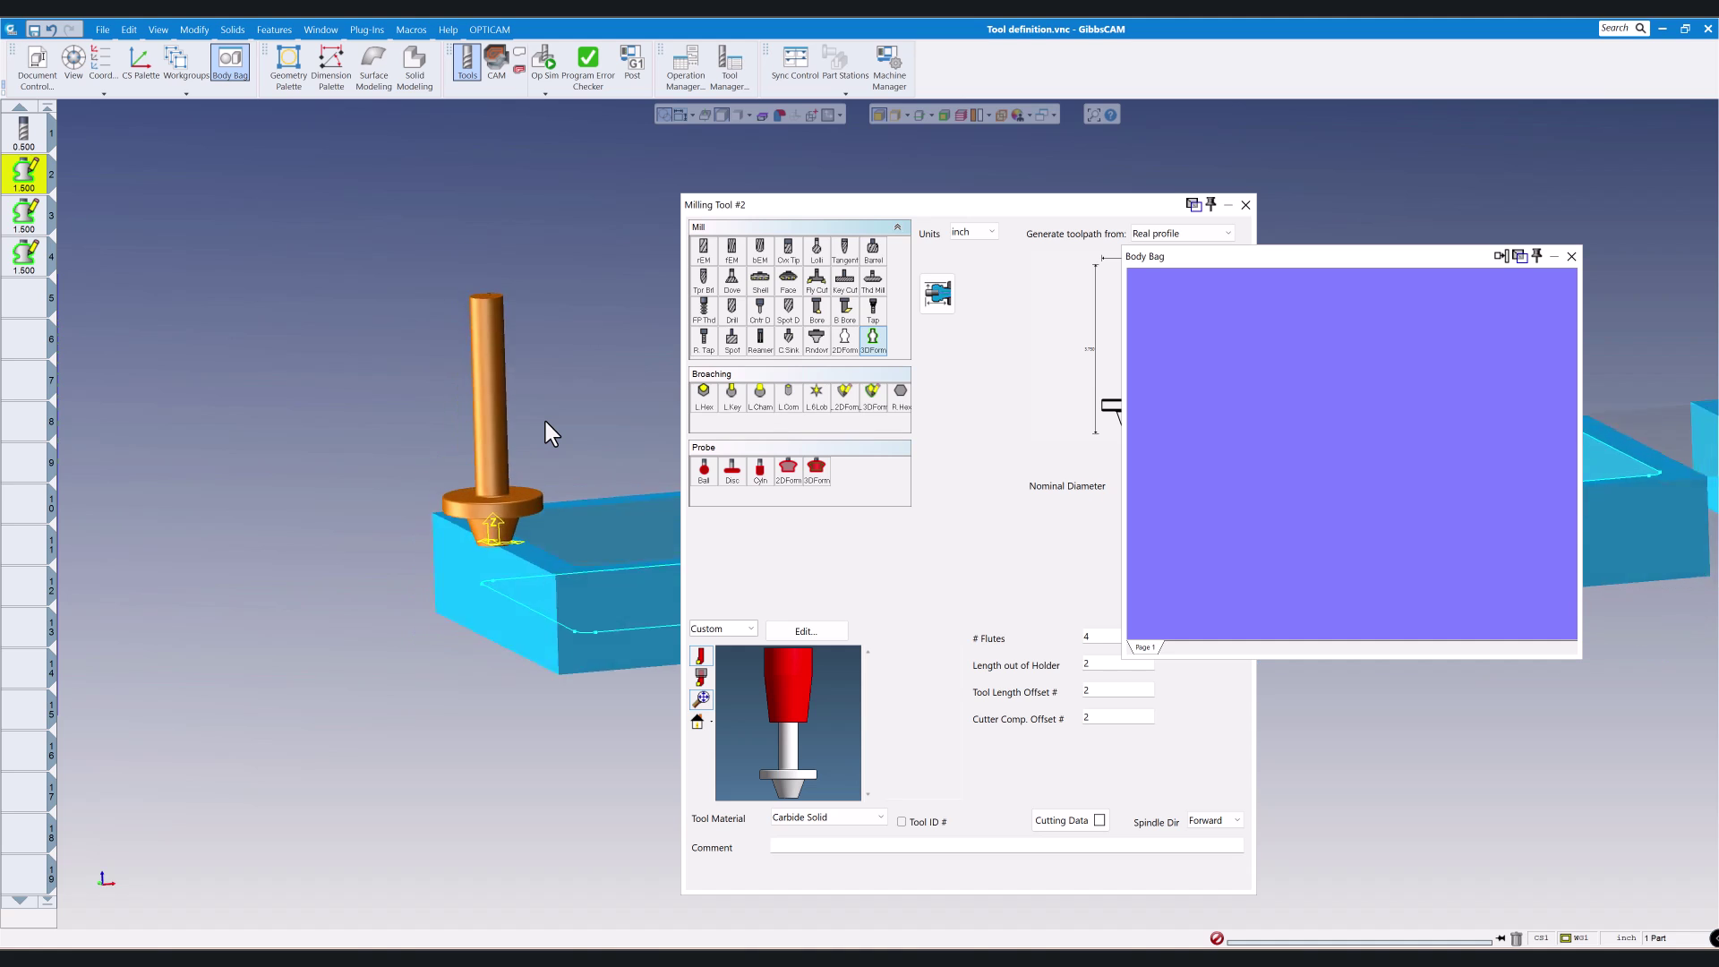
drag(503, 450, 1163, 376)
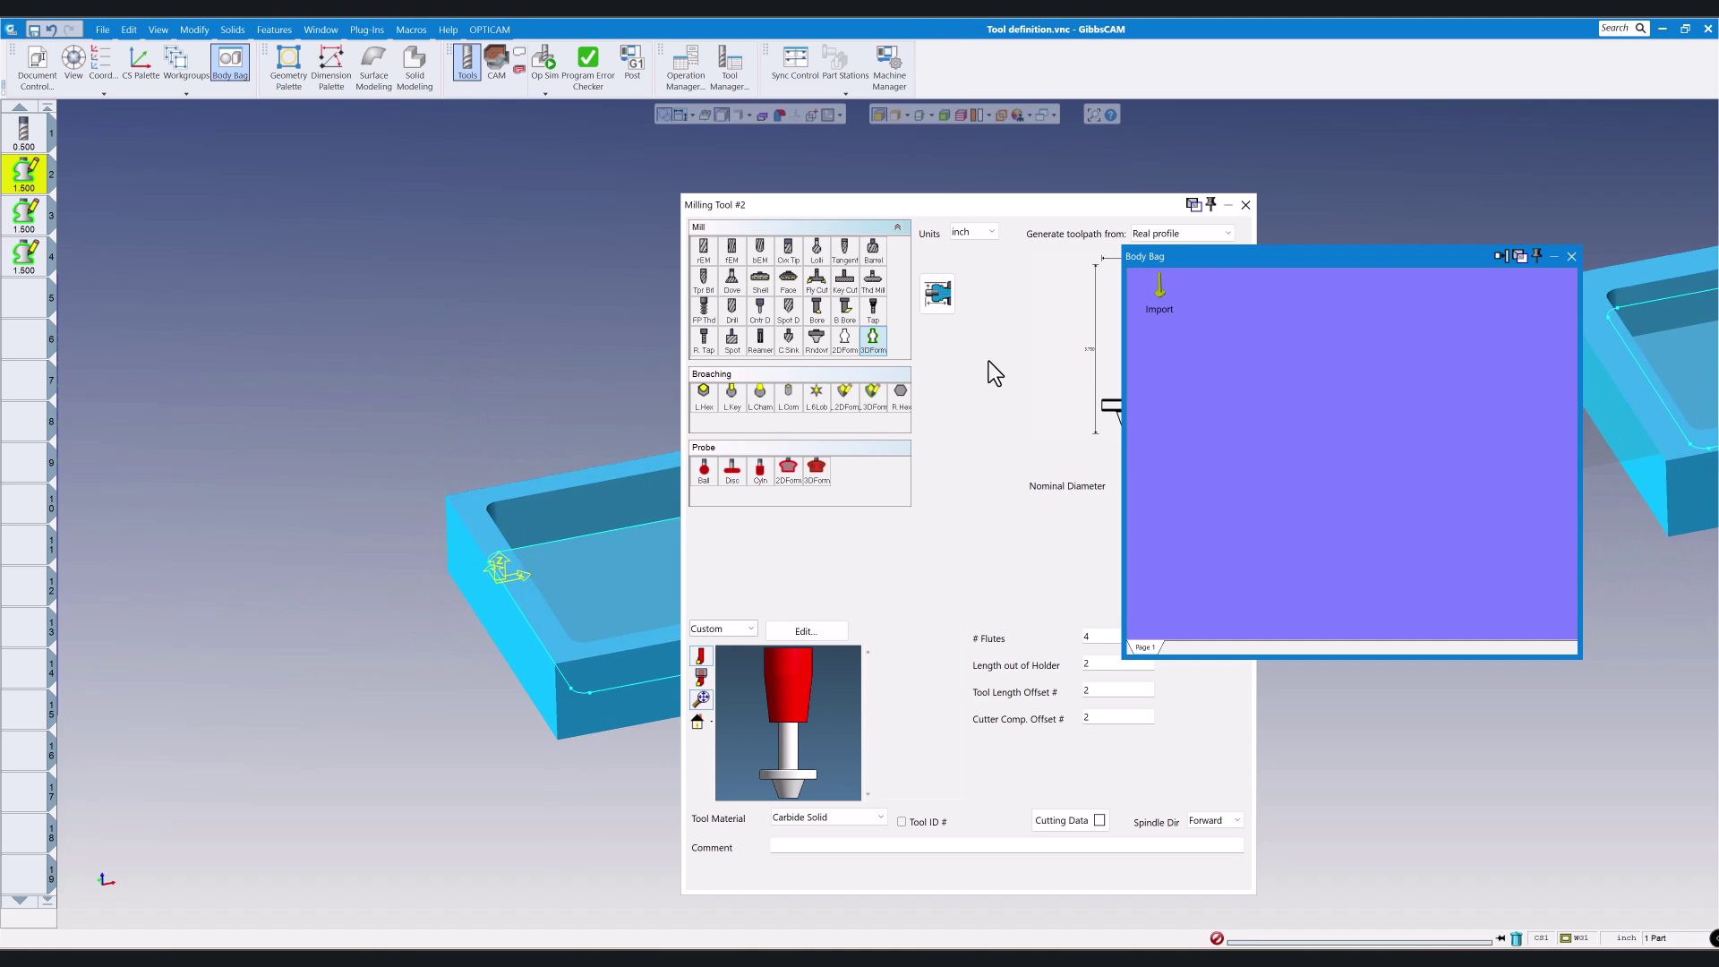
click(1571, 256)
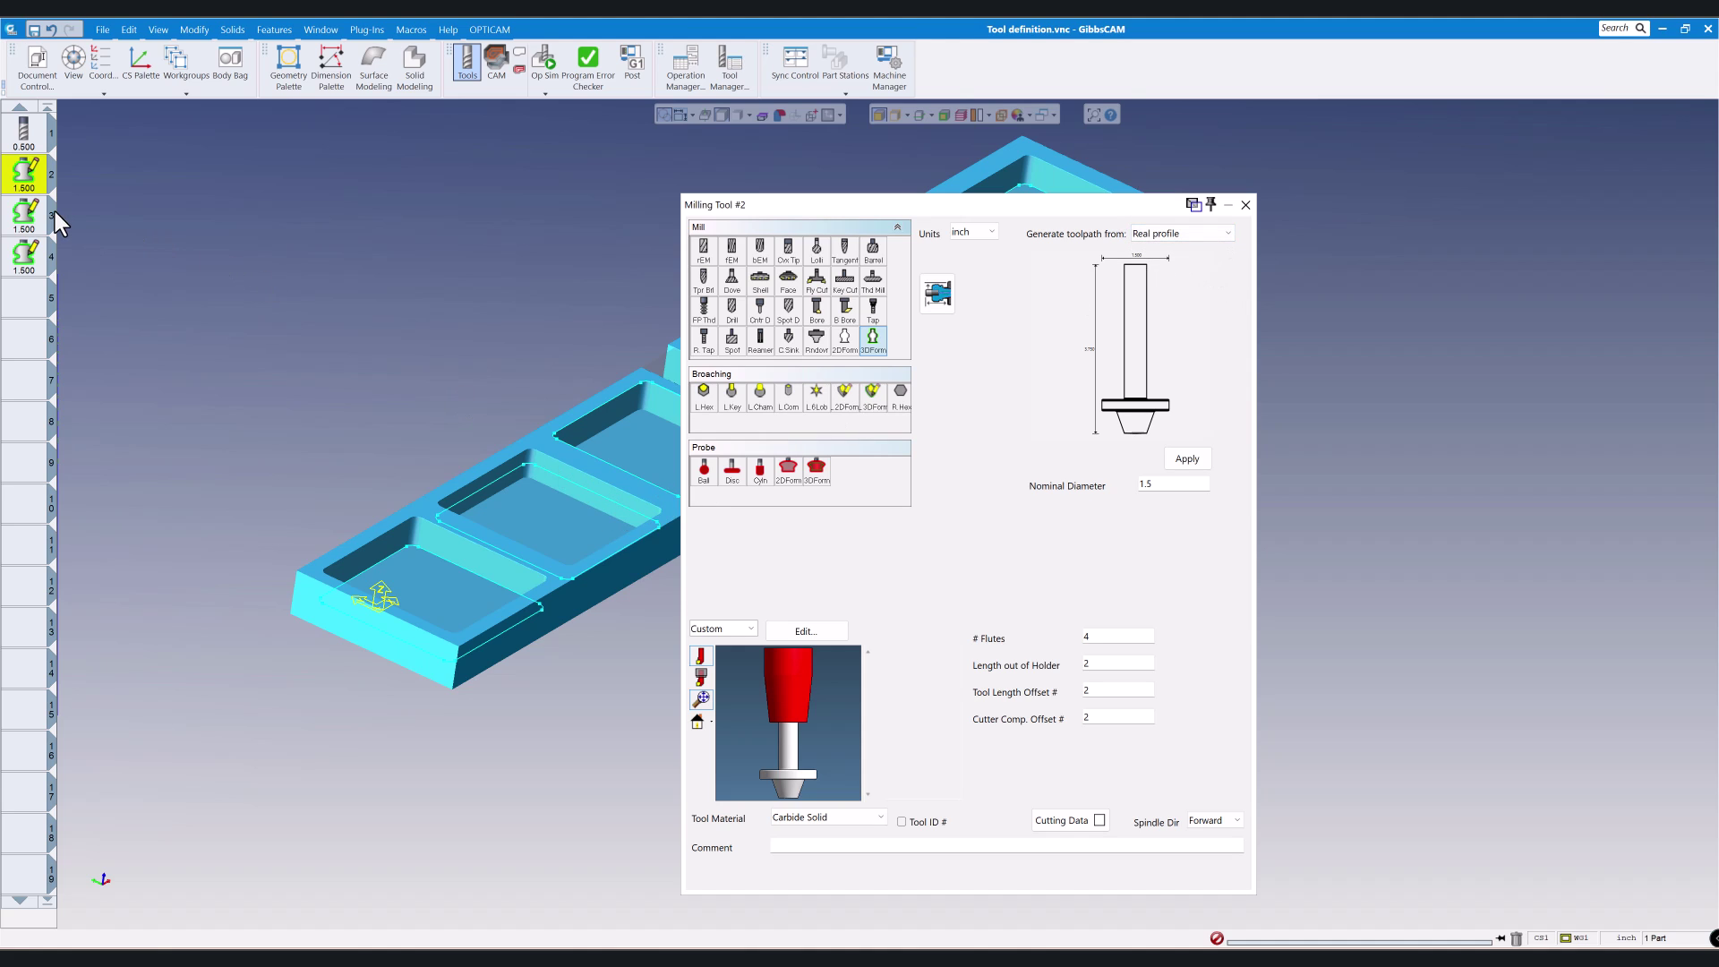
Step: Compare the toolpath generation options in the definitions of milling tools 3 and 4, then close the tool dialog
click(30, 222)
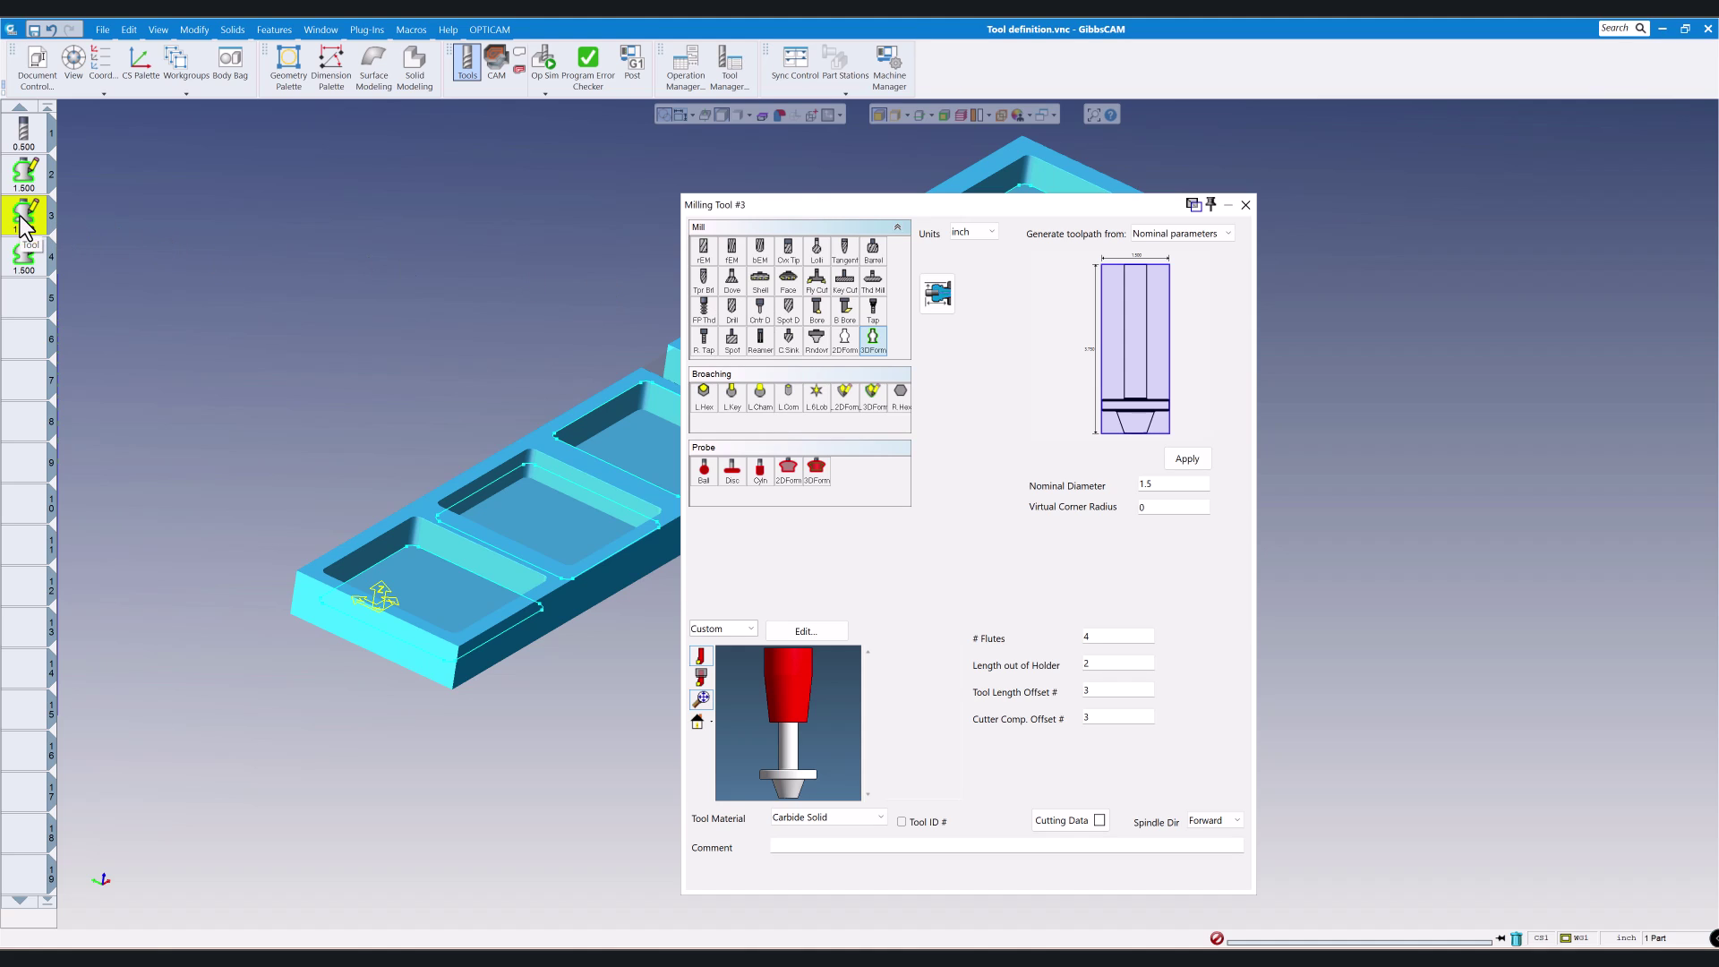
click(1224, 233)
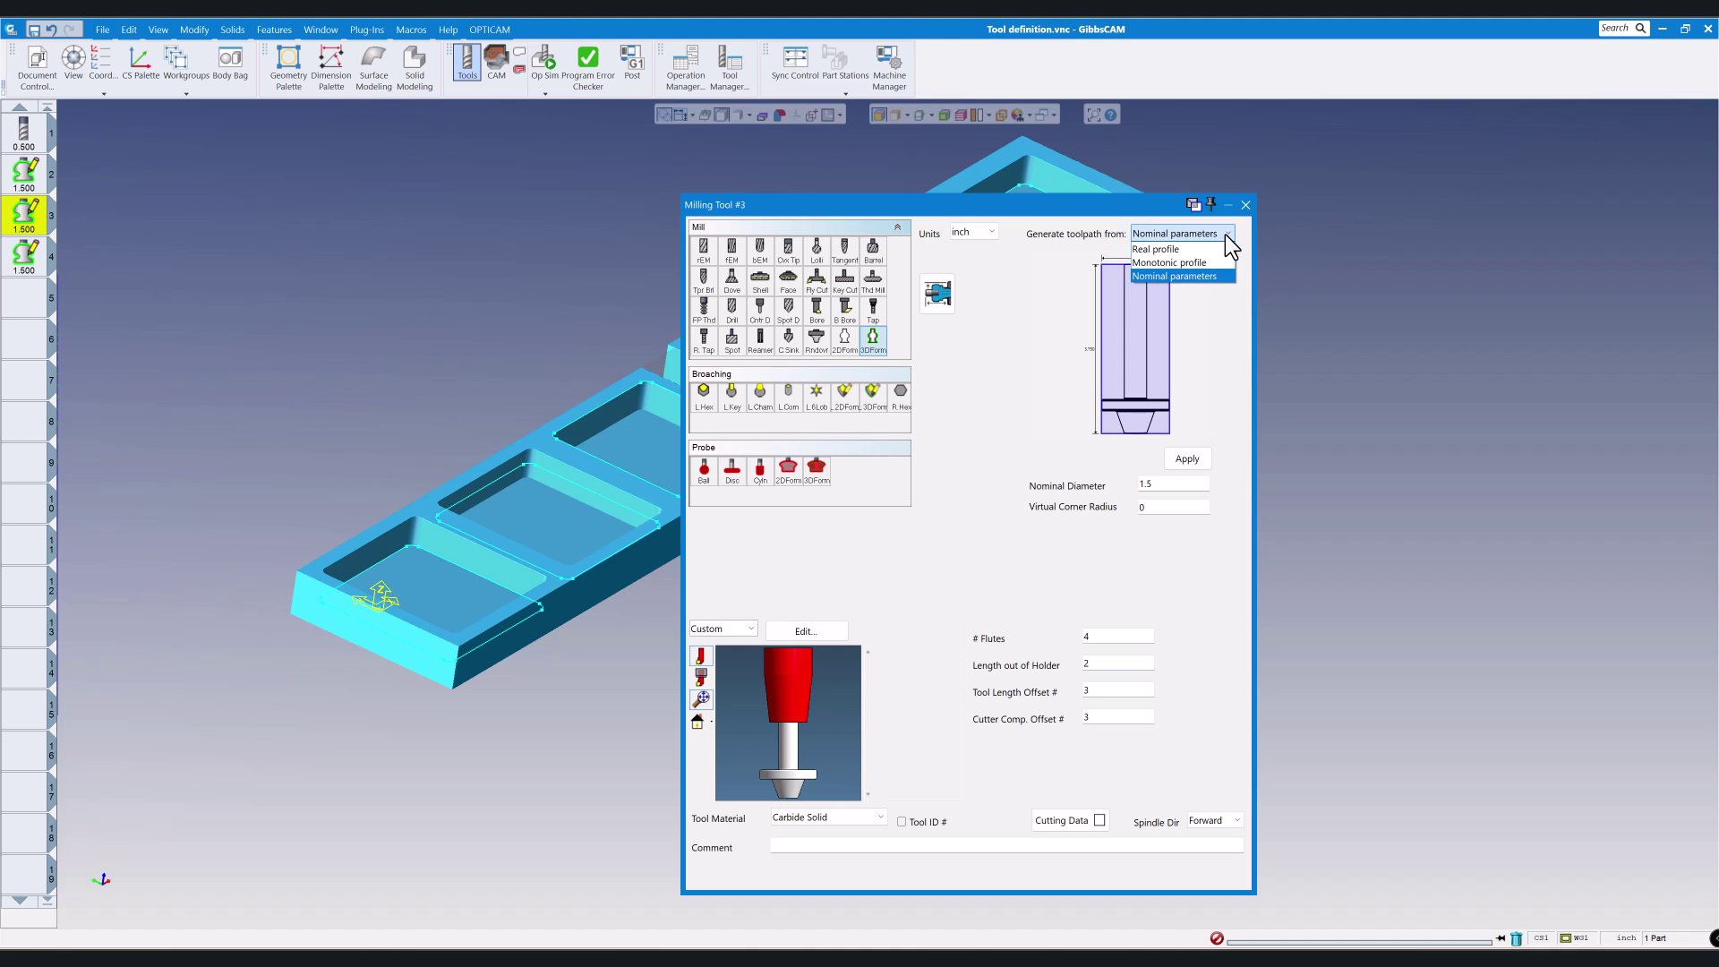
click(1182, 277)
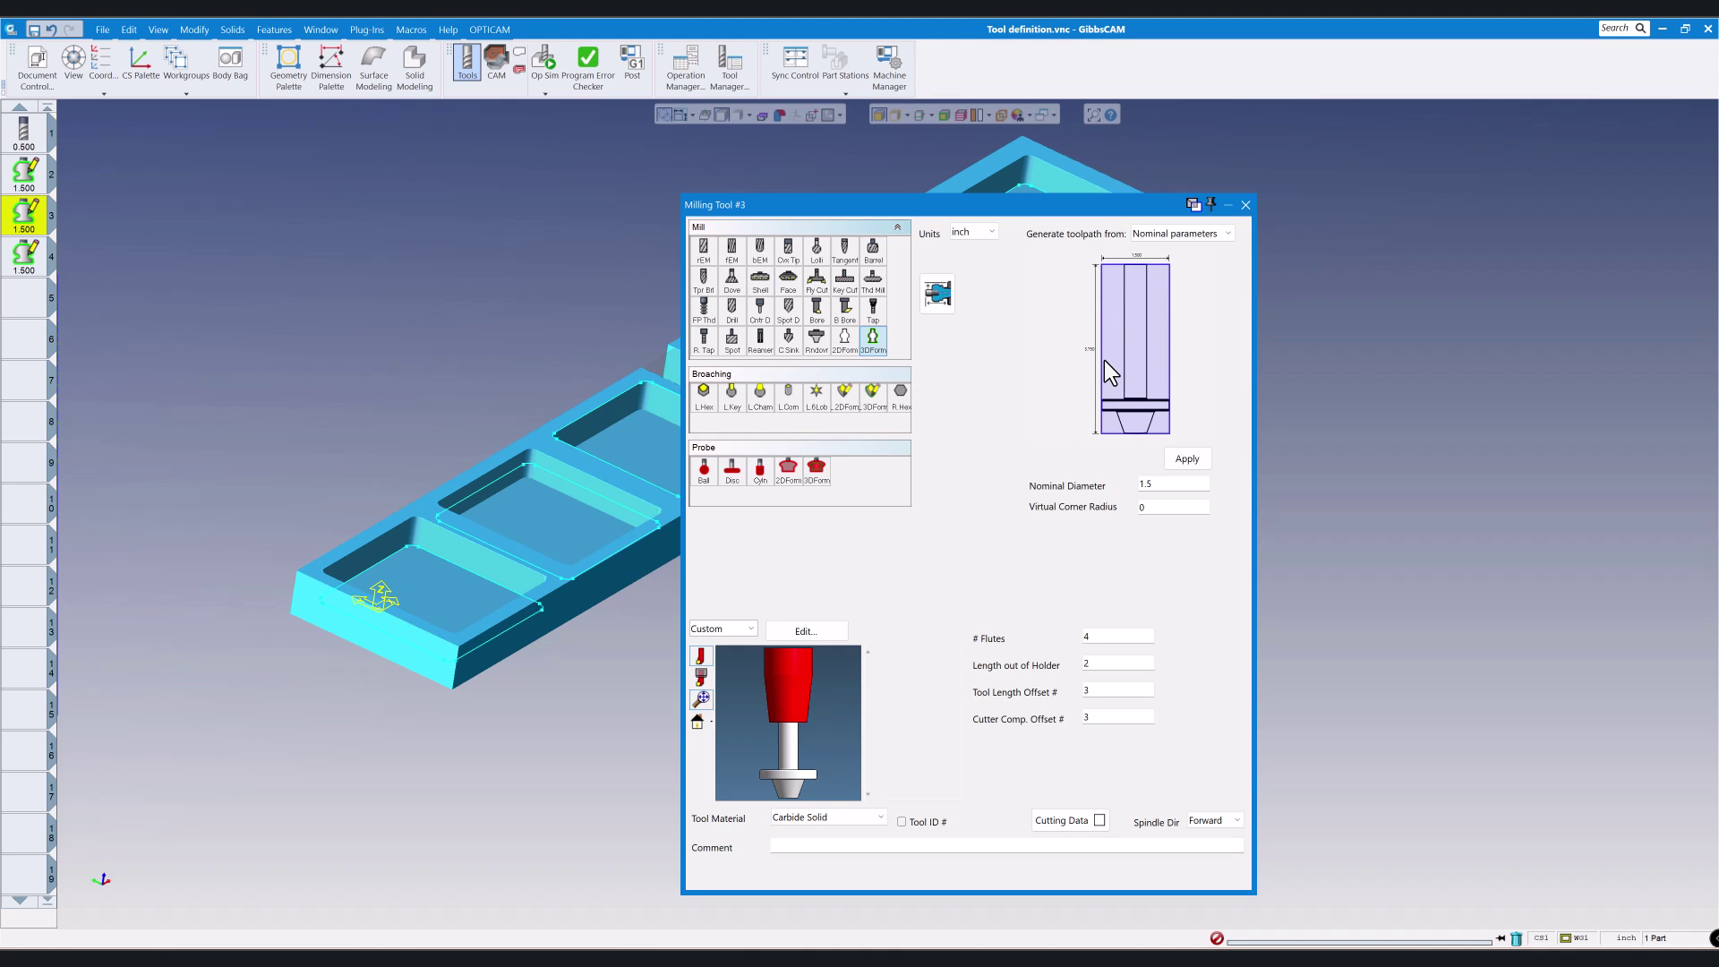
click(26, 256)
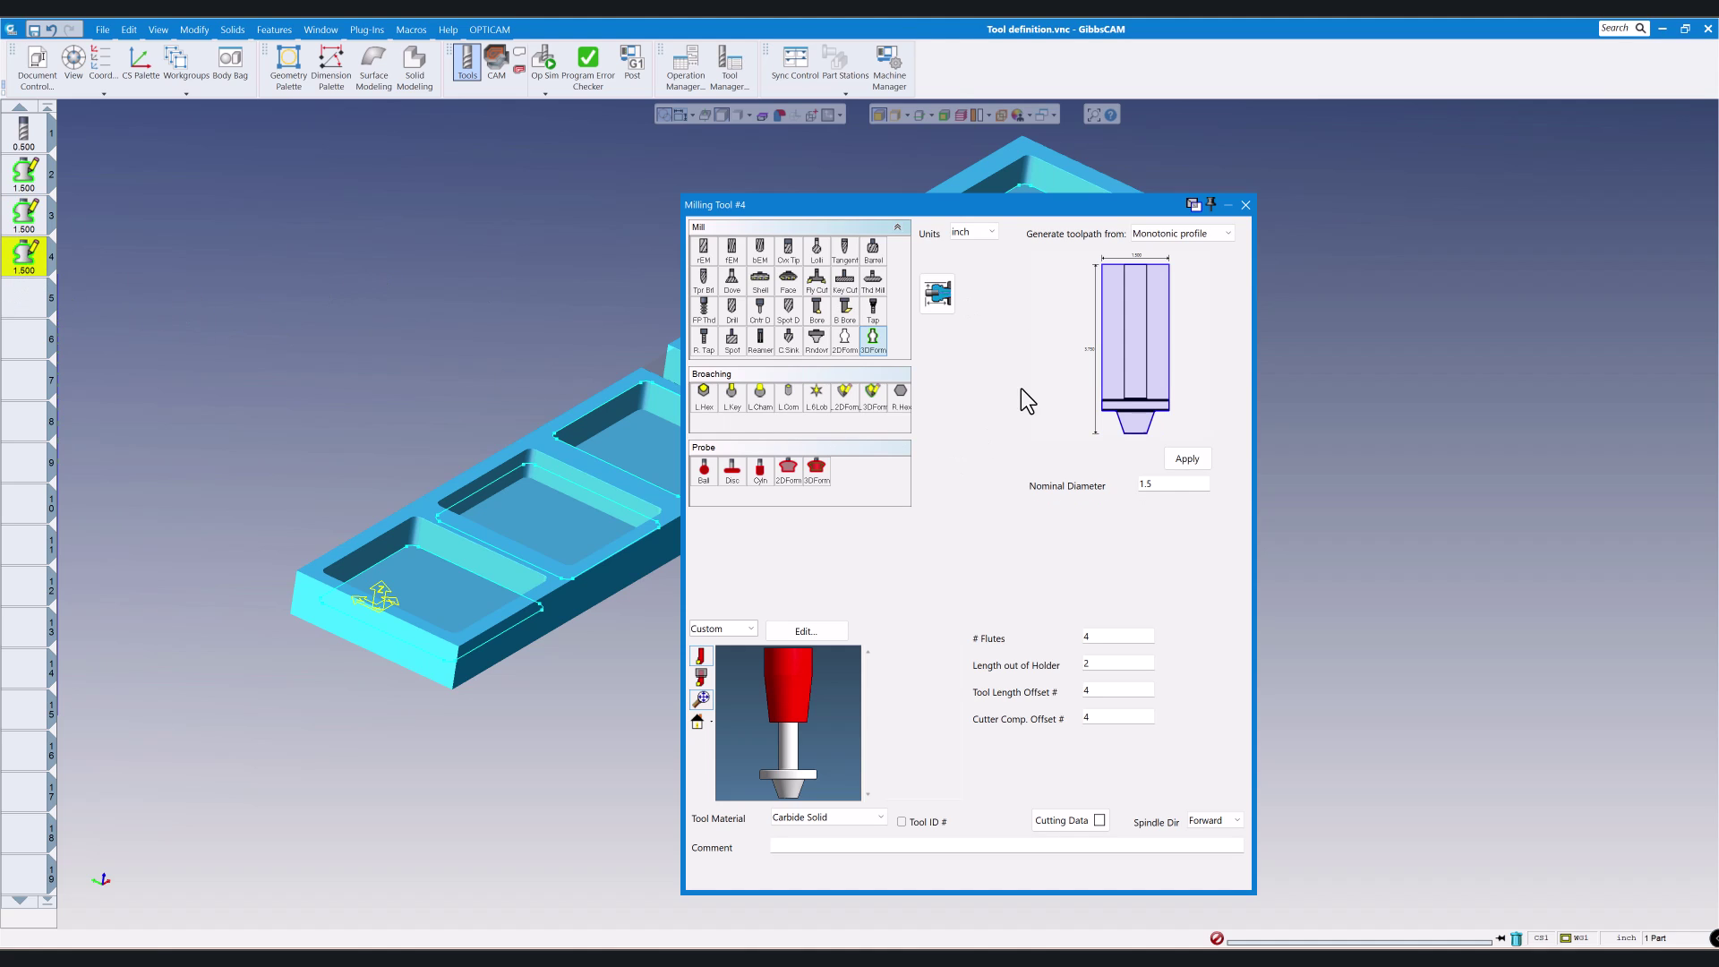
click(1227, 237)
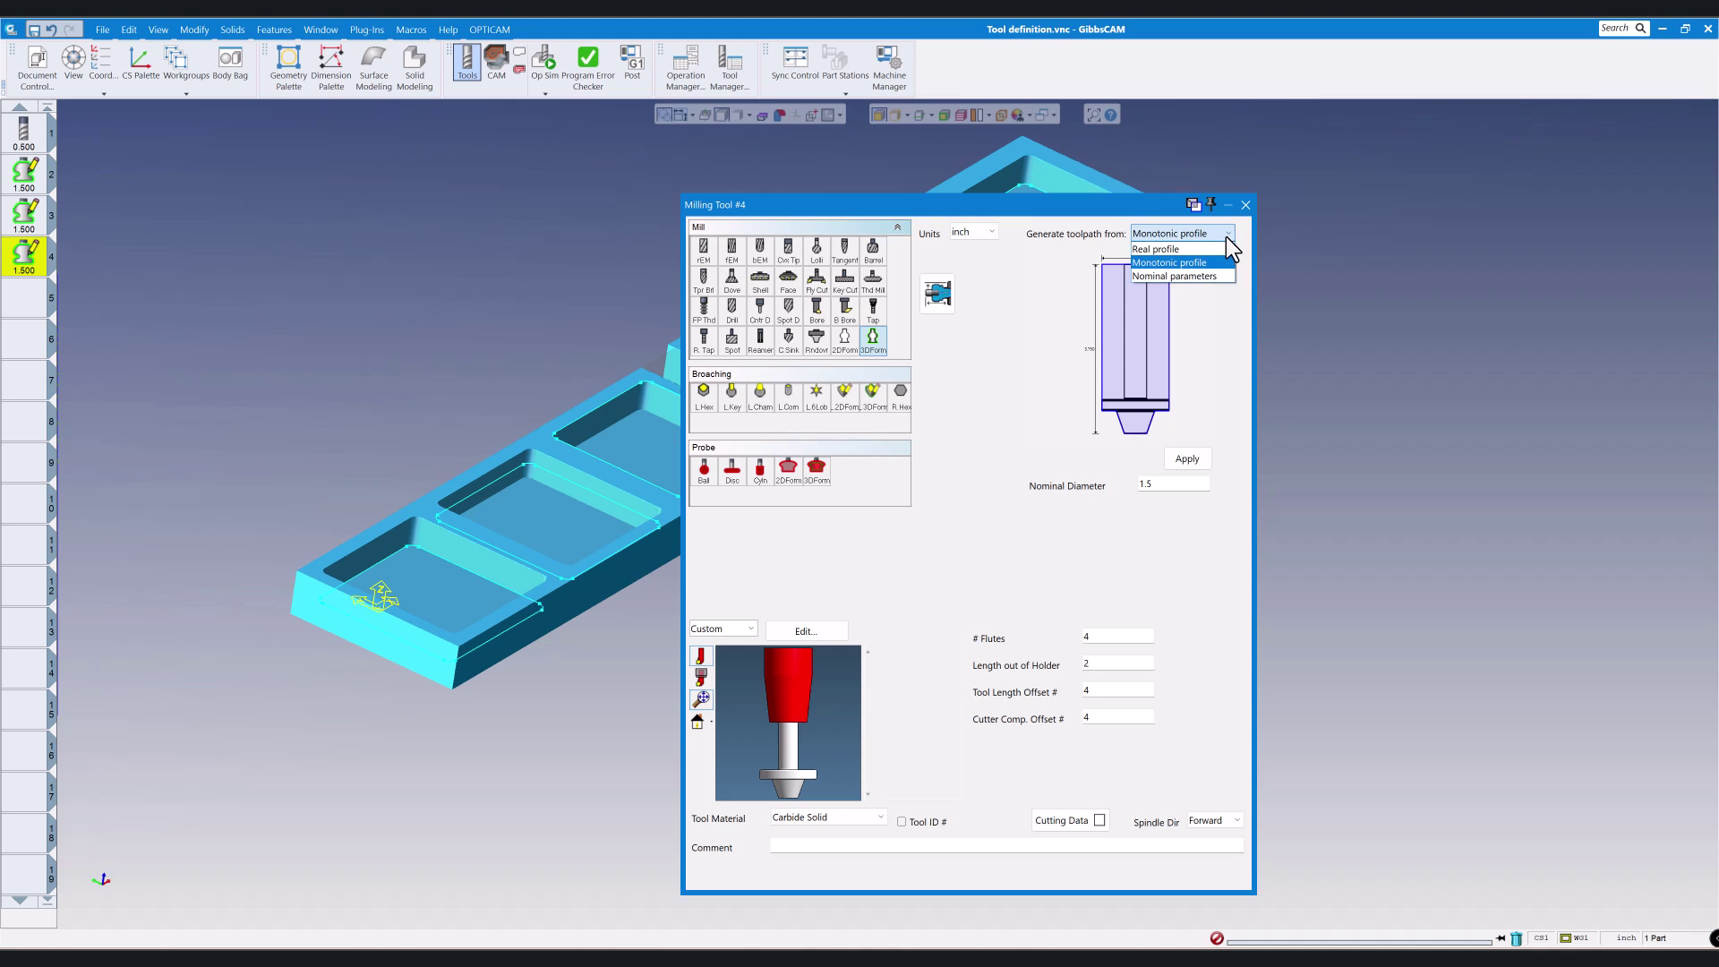
click(1205, 306)
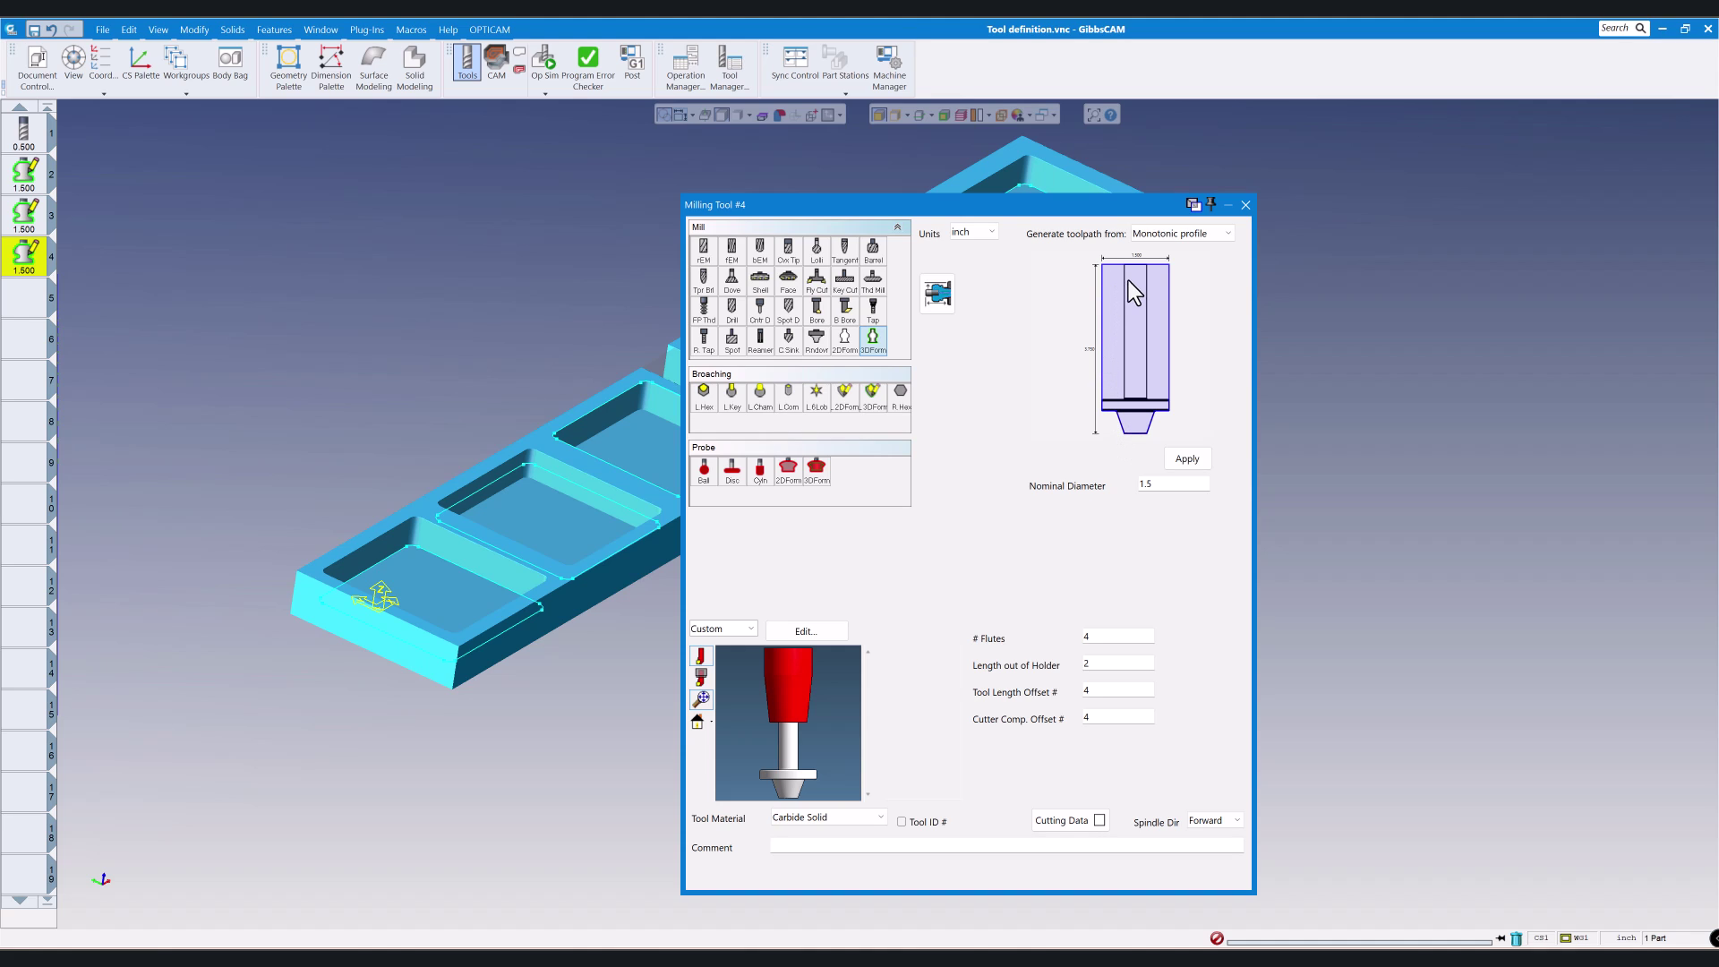
click(1245, 205)
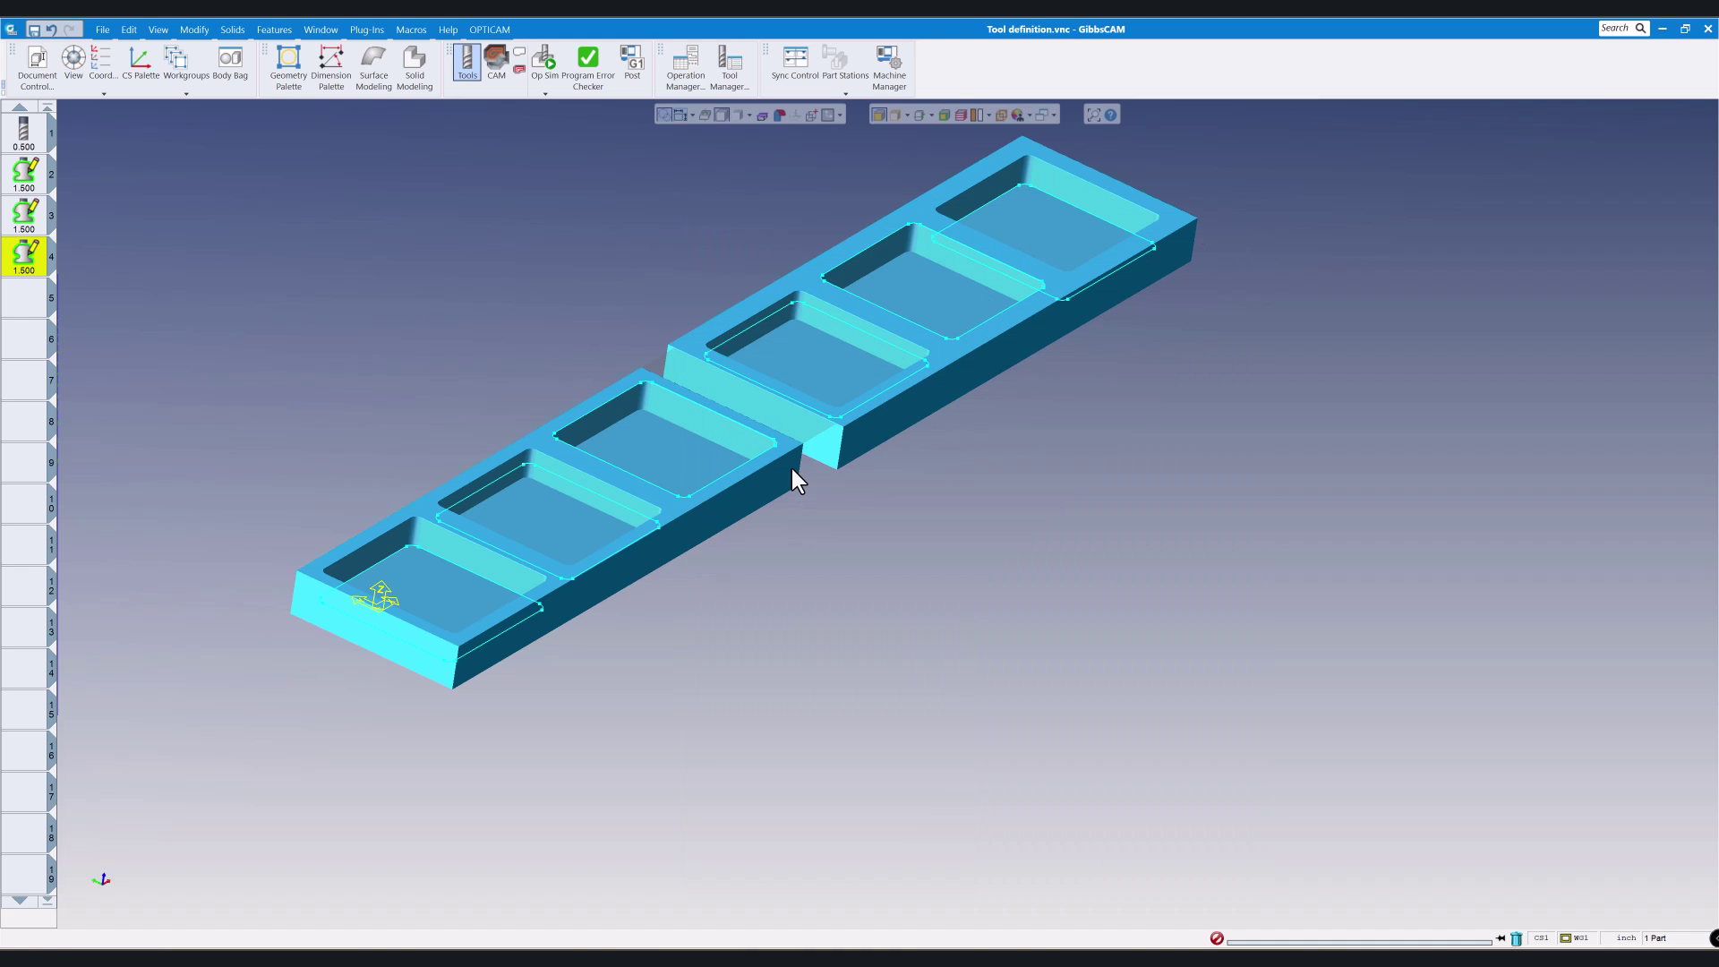
Step: Display the machining operations over an isometric view of the part and deactivate operations 1, 2 and 3
middle_drag(920, 542, 920, 542)
key(ctrl+i)
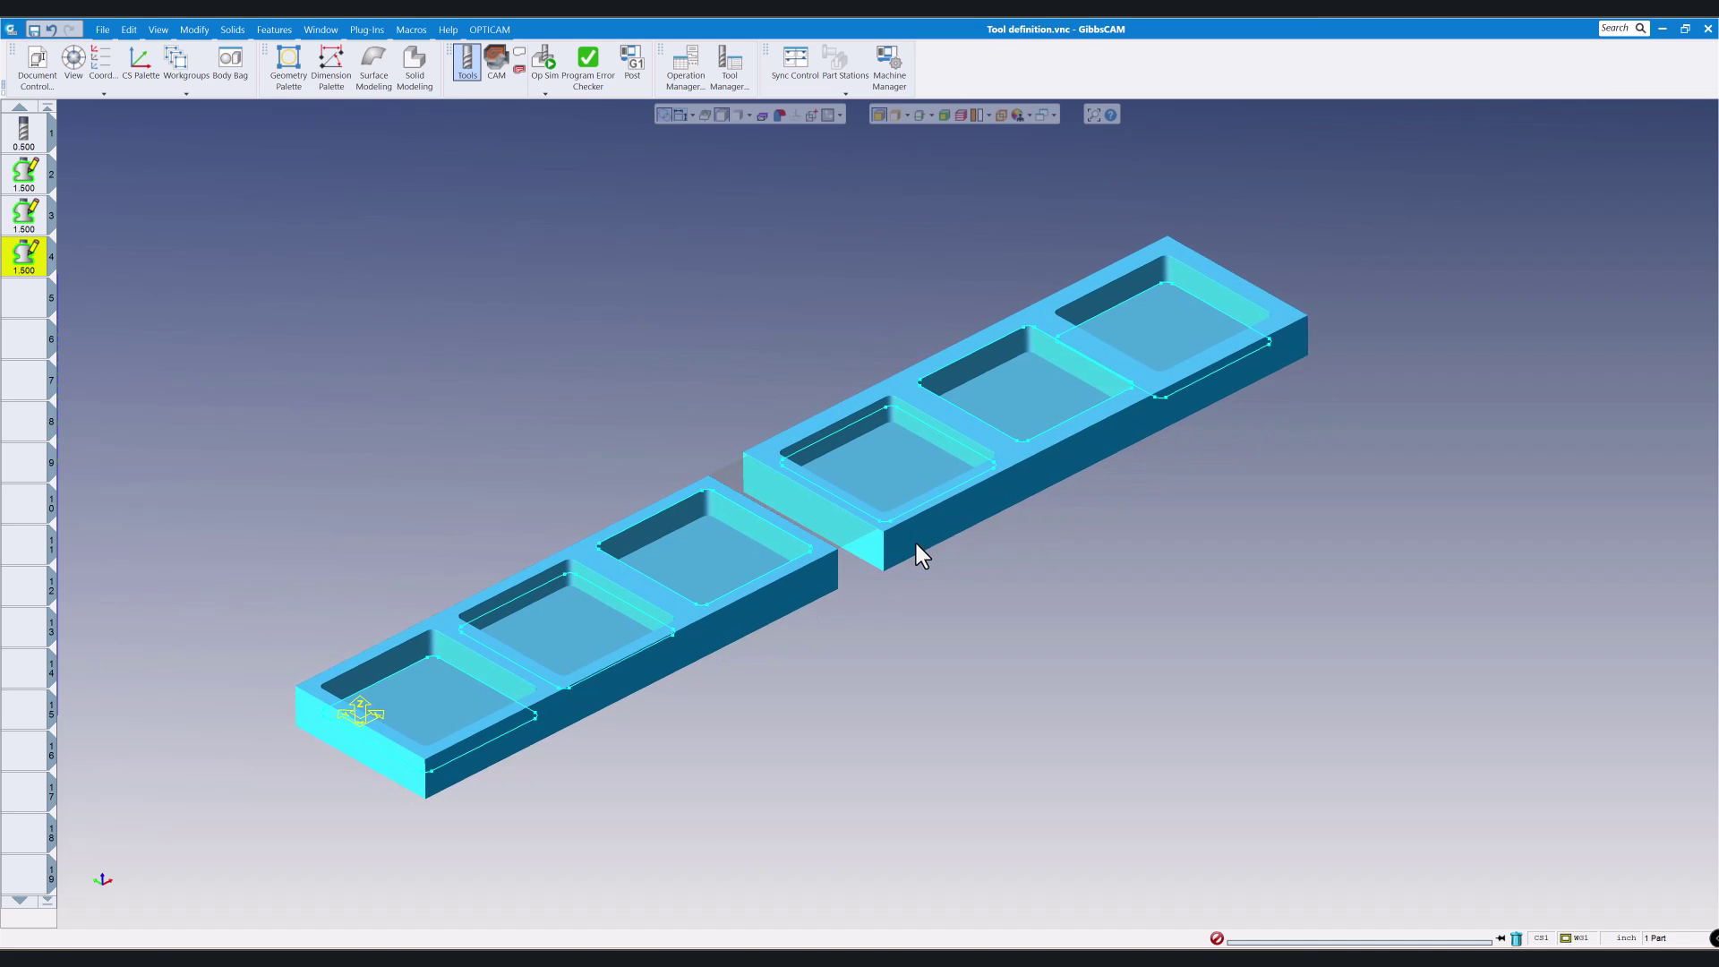
click(498, 68)
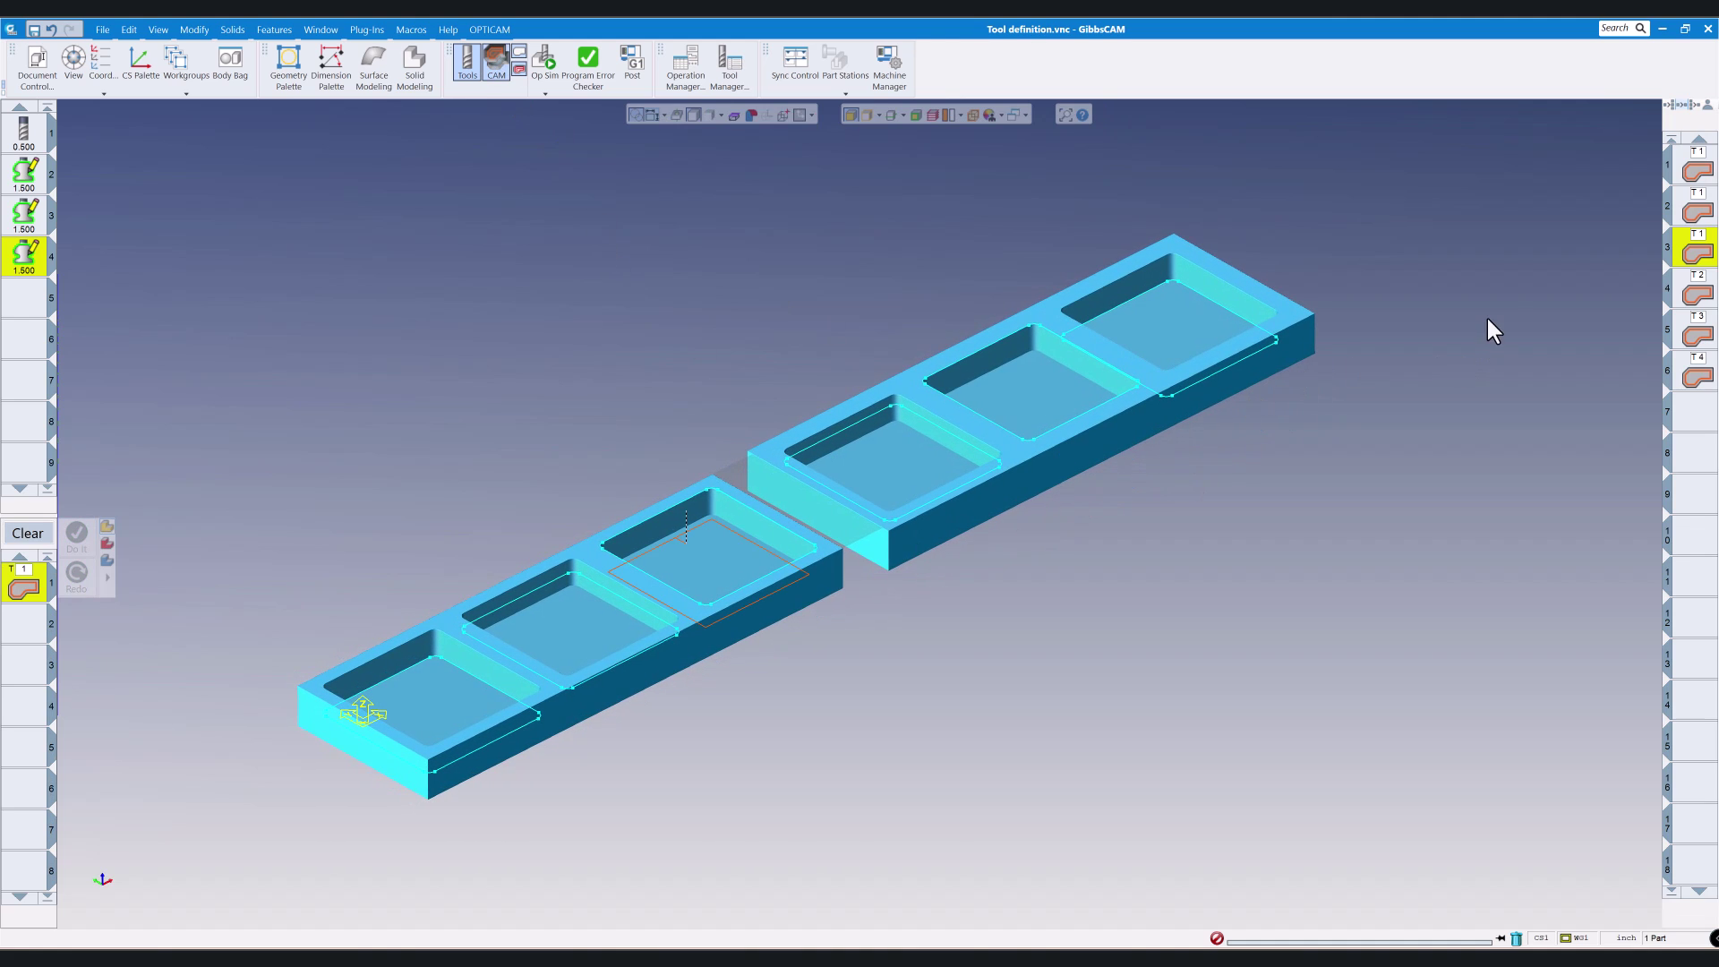
click(1699, 172)
shift+click(1697, 214)
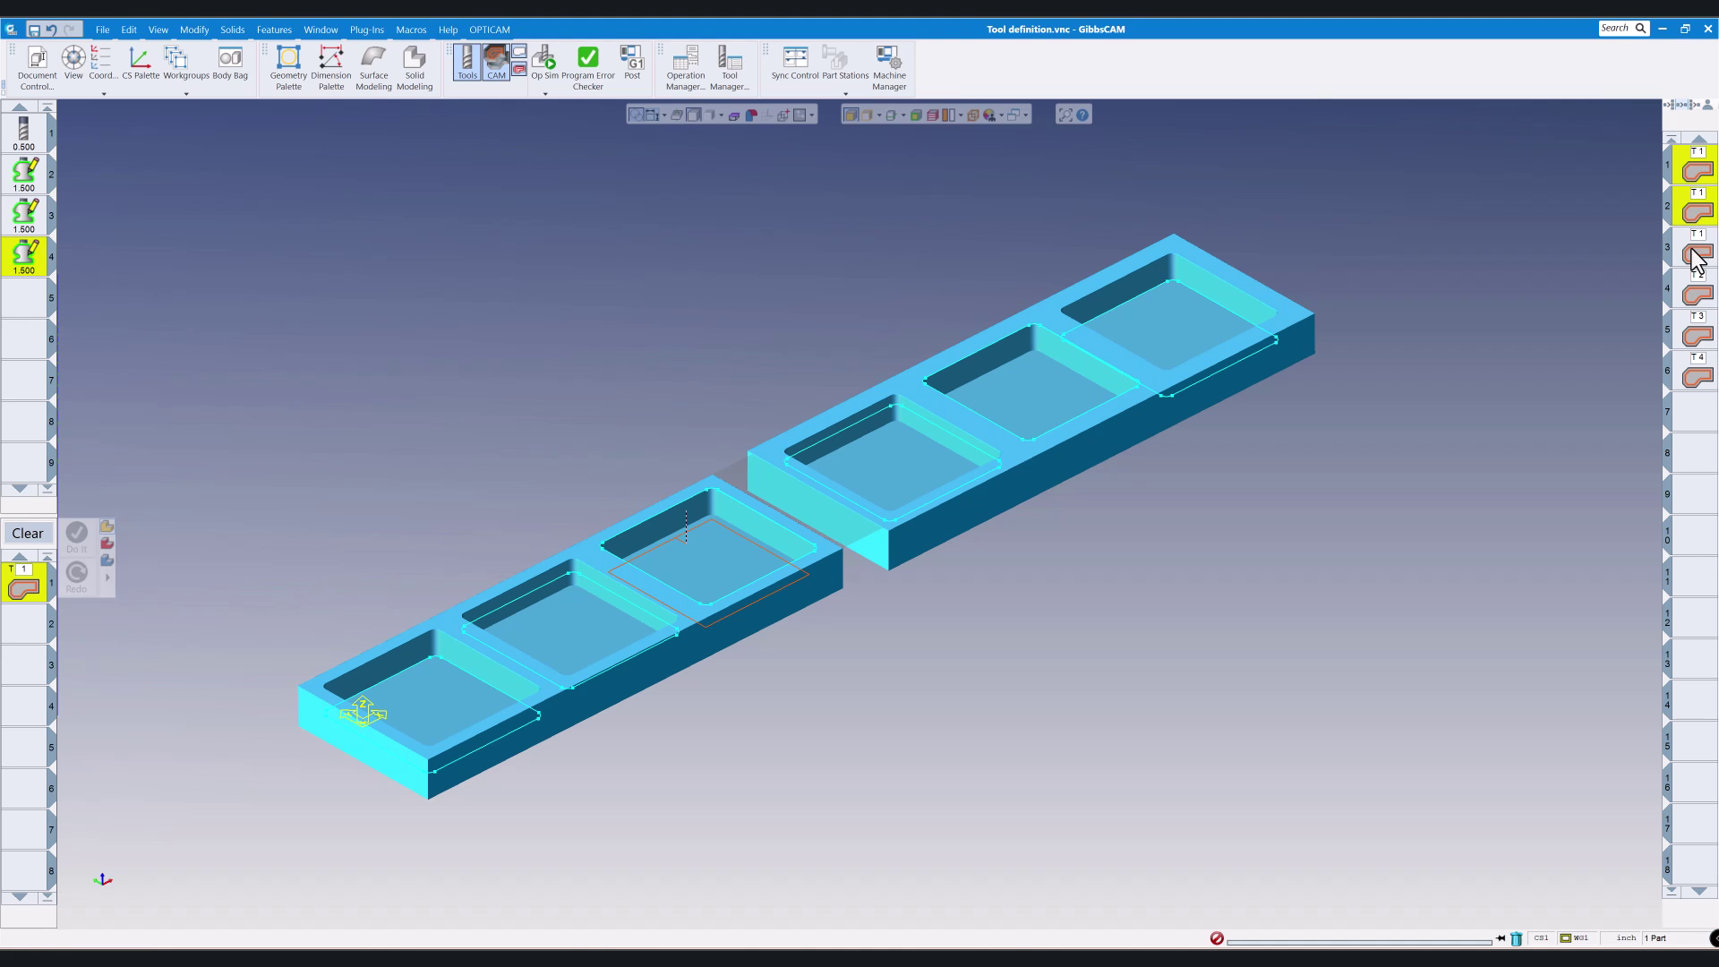
right_click(1692, 241)
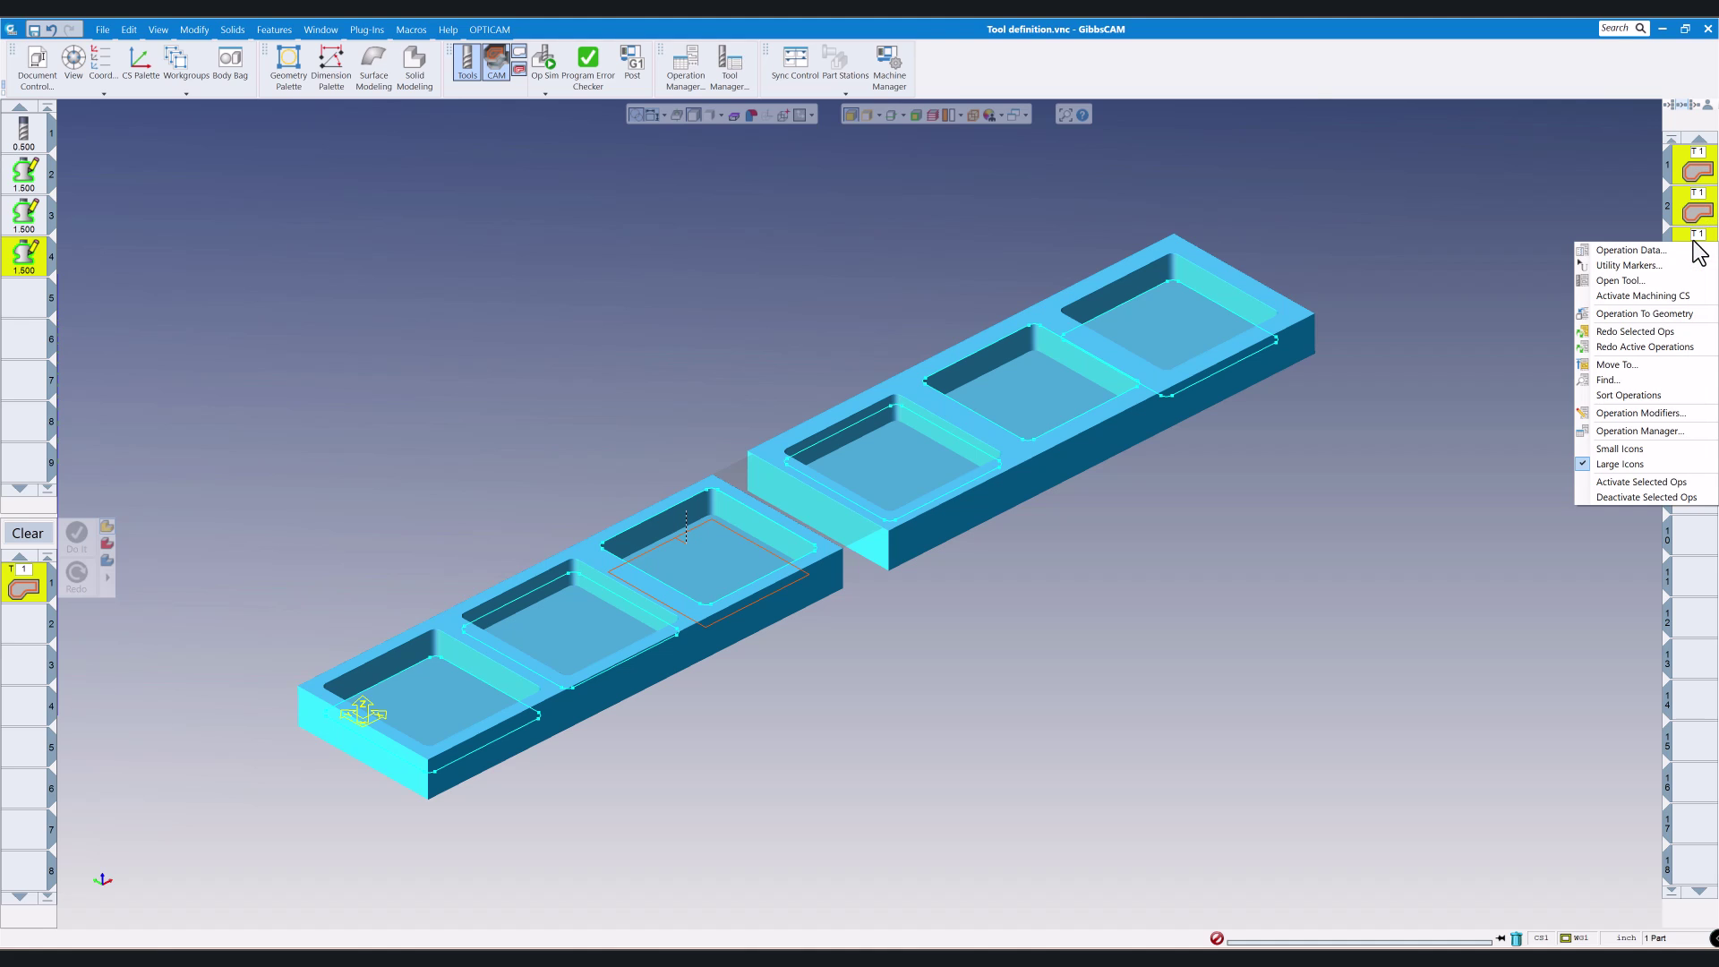
click(1625, 497)
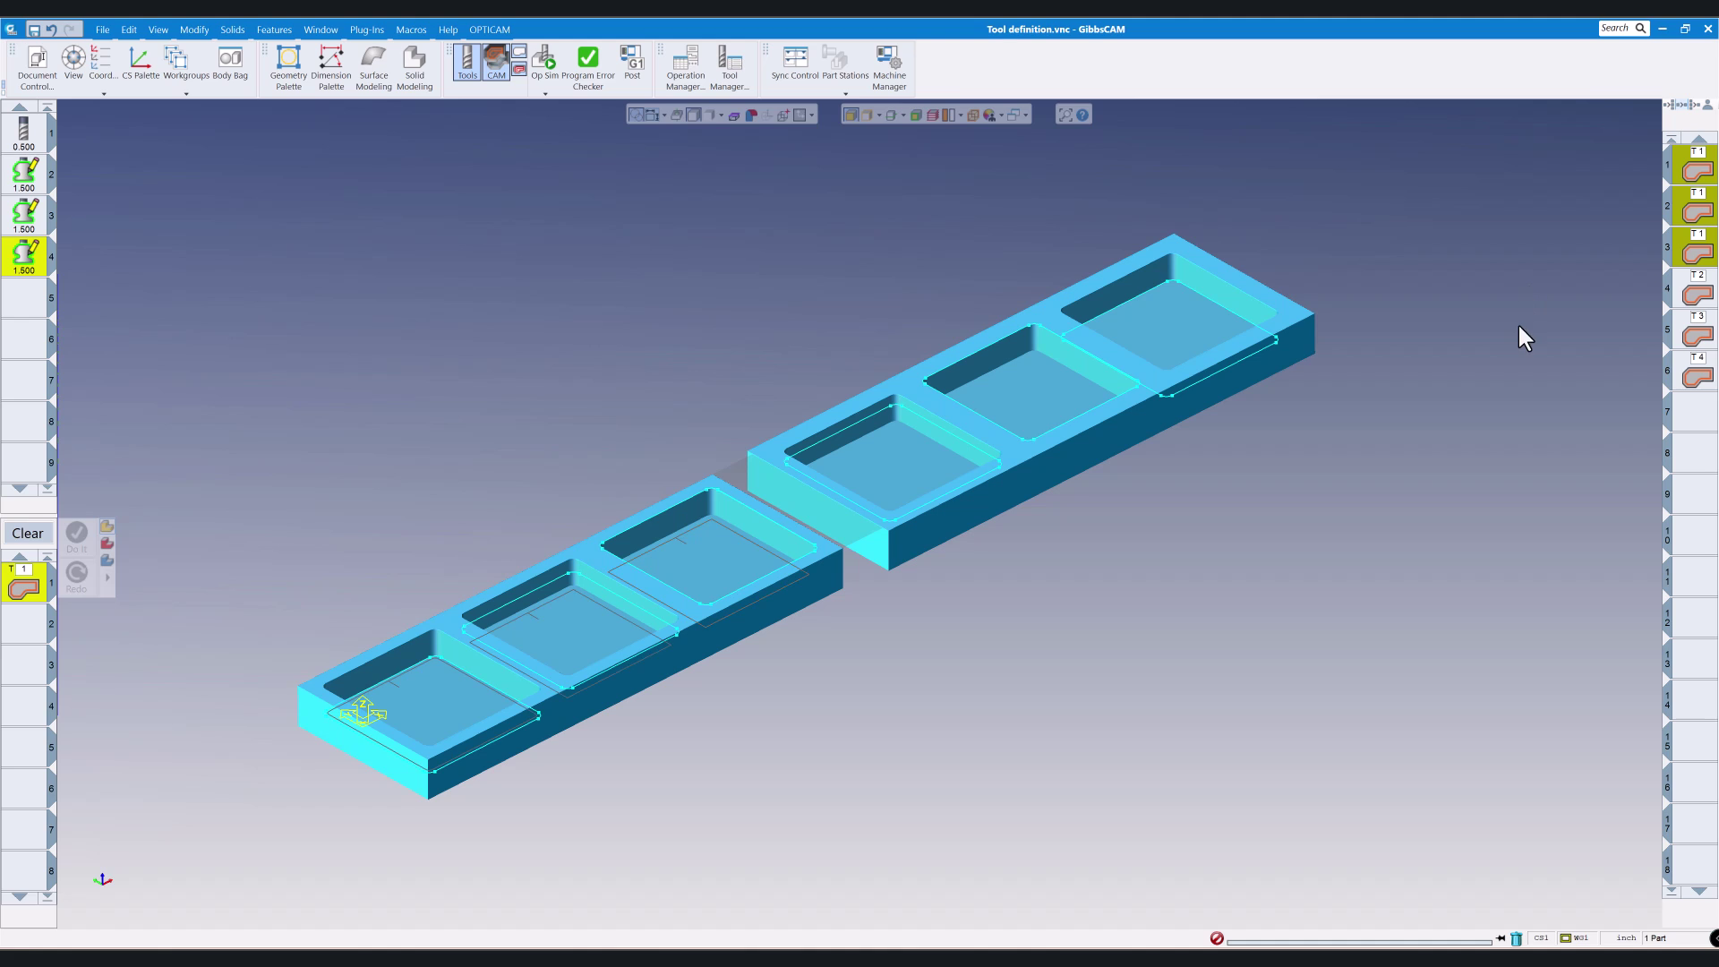
Step: Load operation 4's contour process and review the form profile of milling tool 2, keeping the process settings open
click(1696, 295)
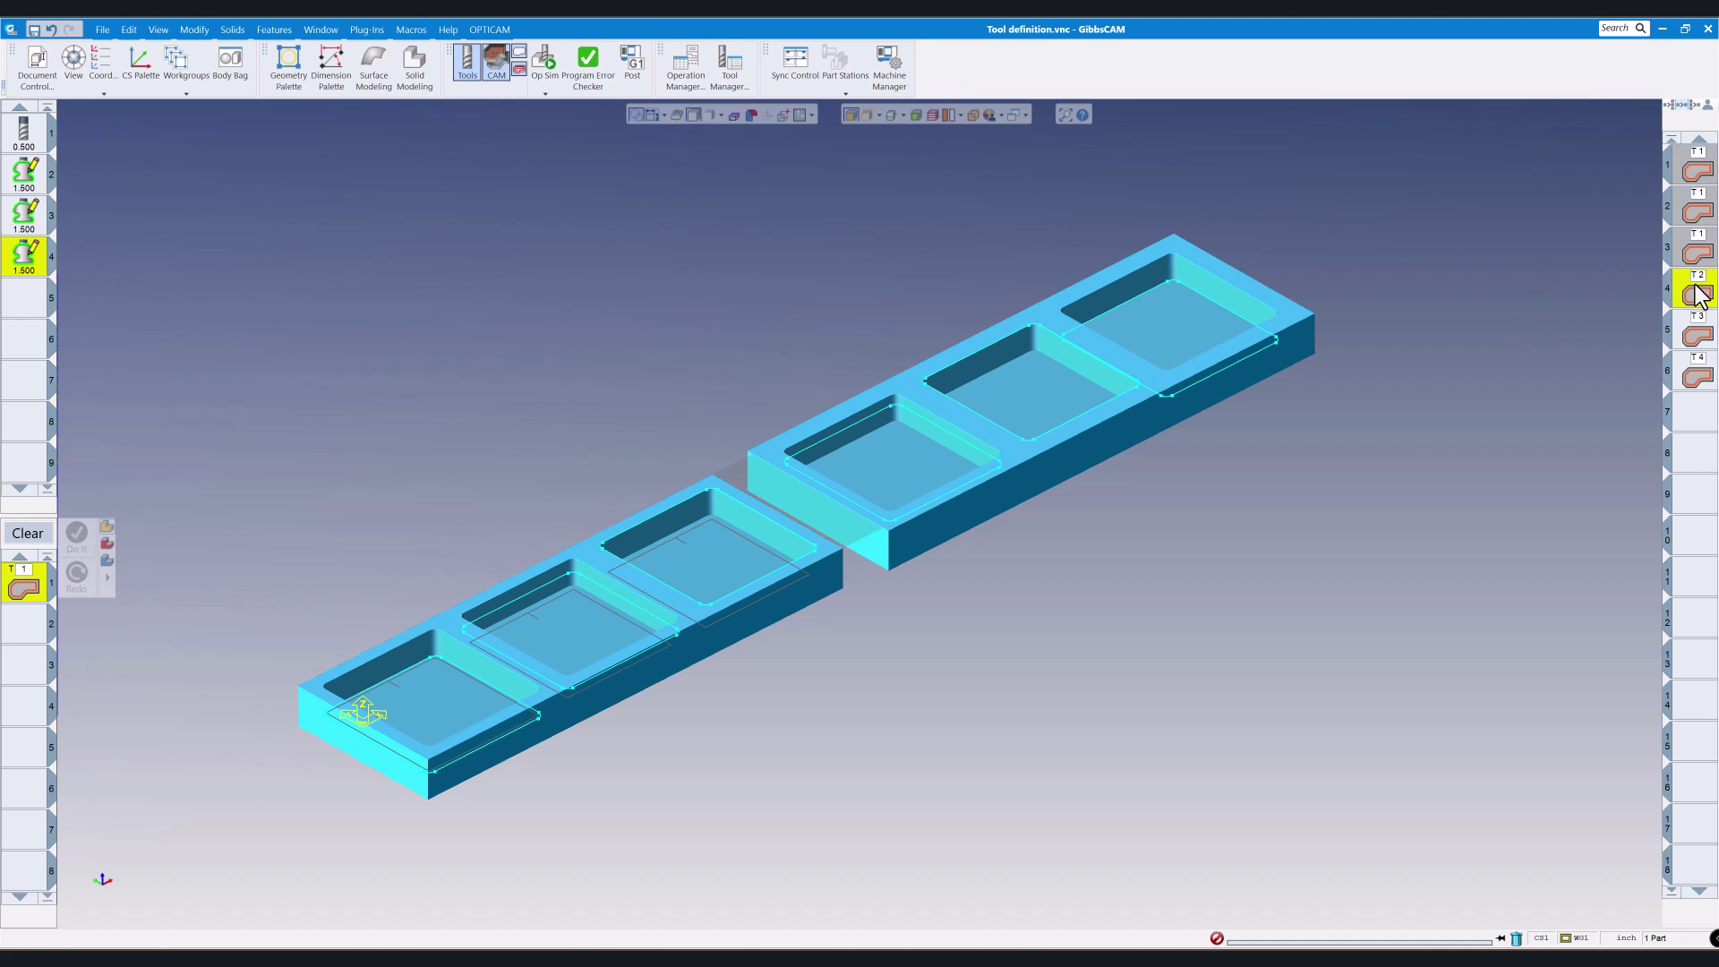
double_click(1697, 295)
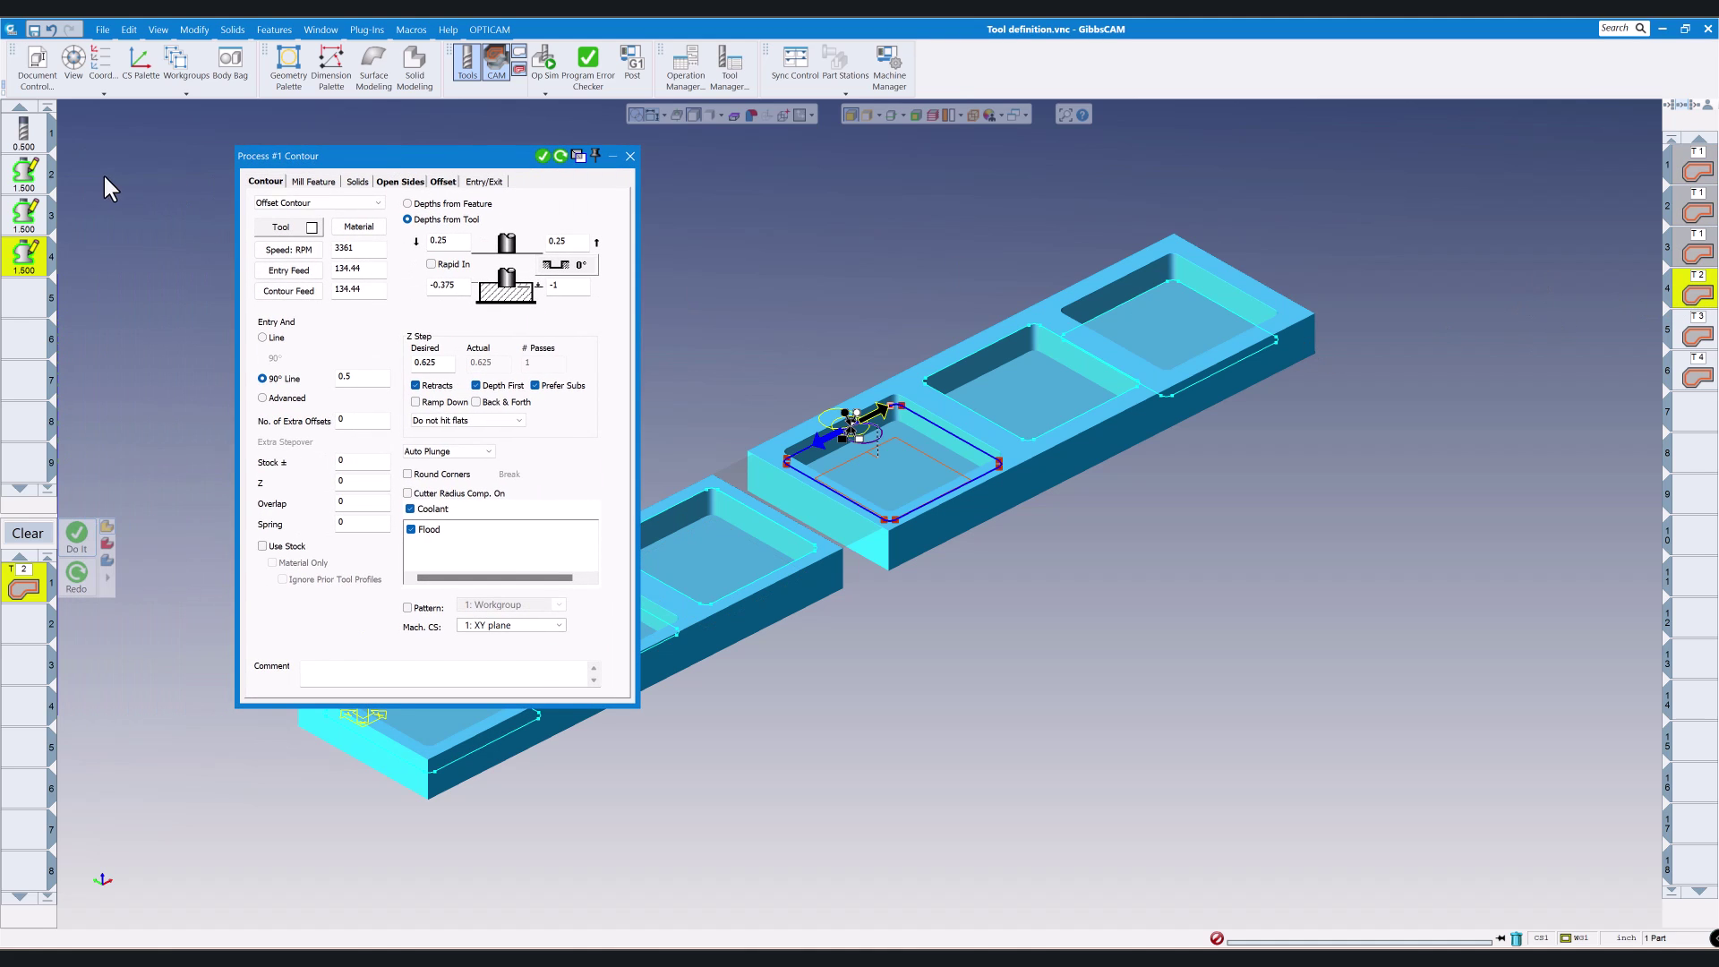
double_click(38, 185)
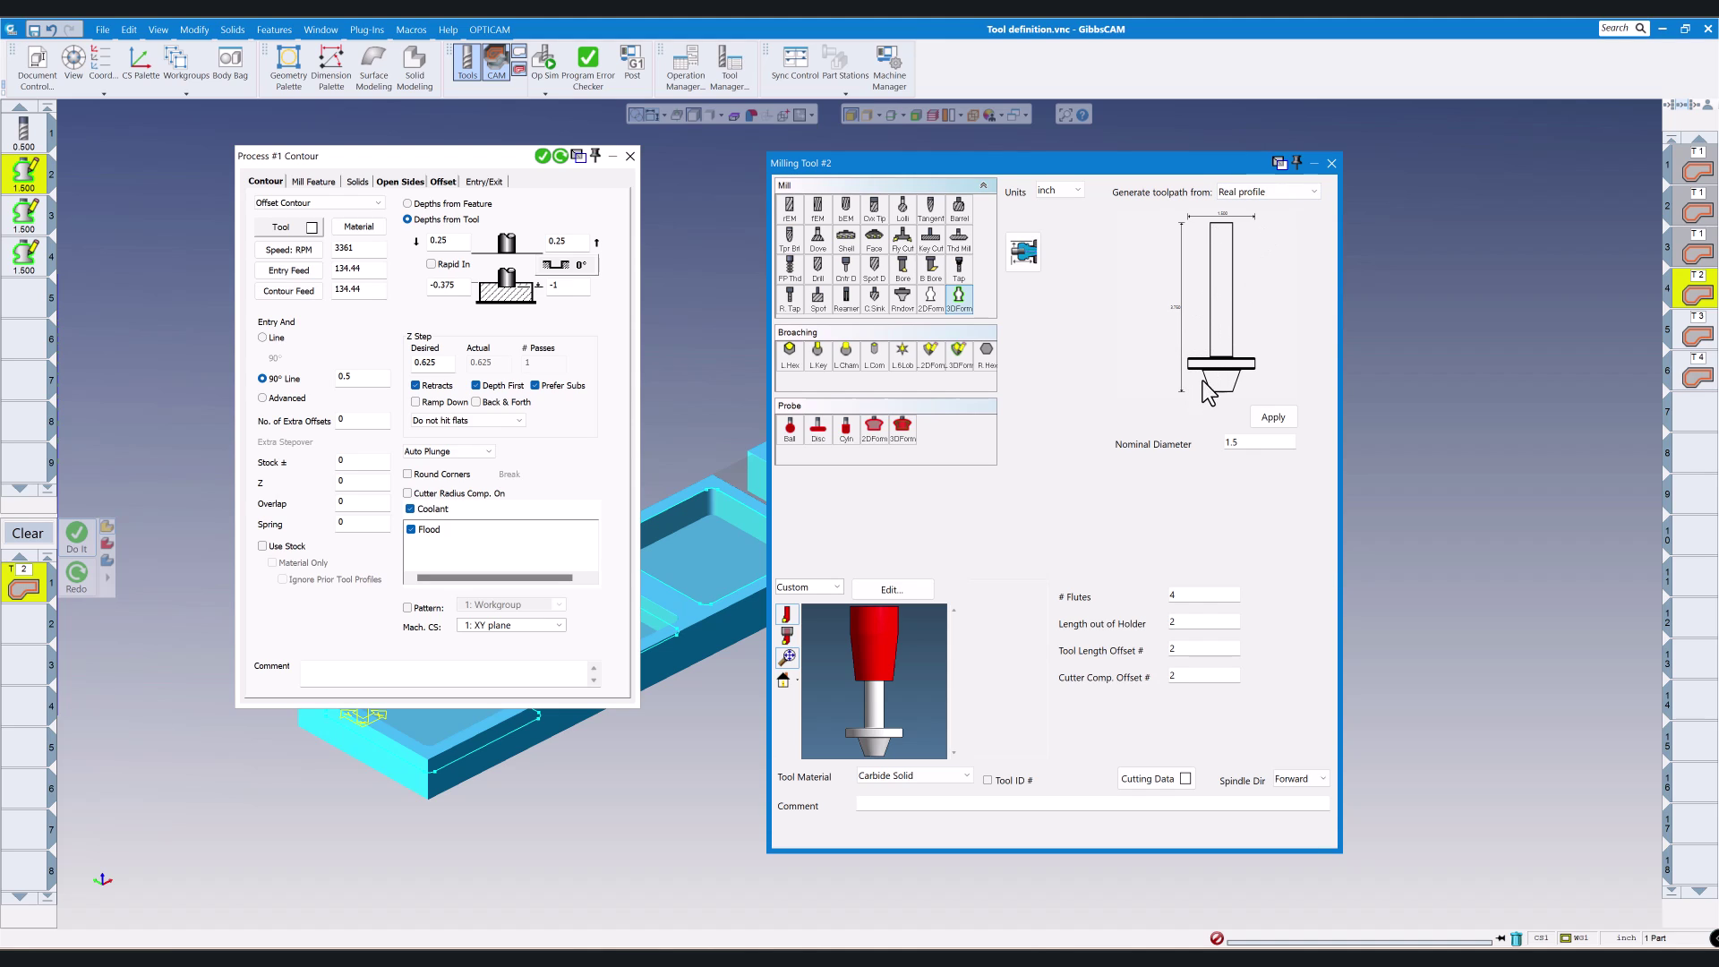
click(1332, 163)
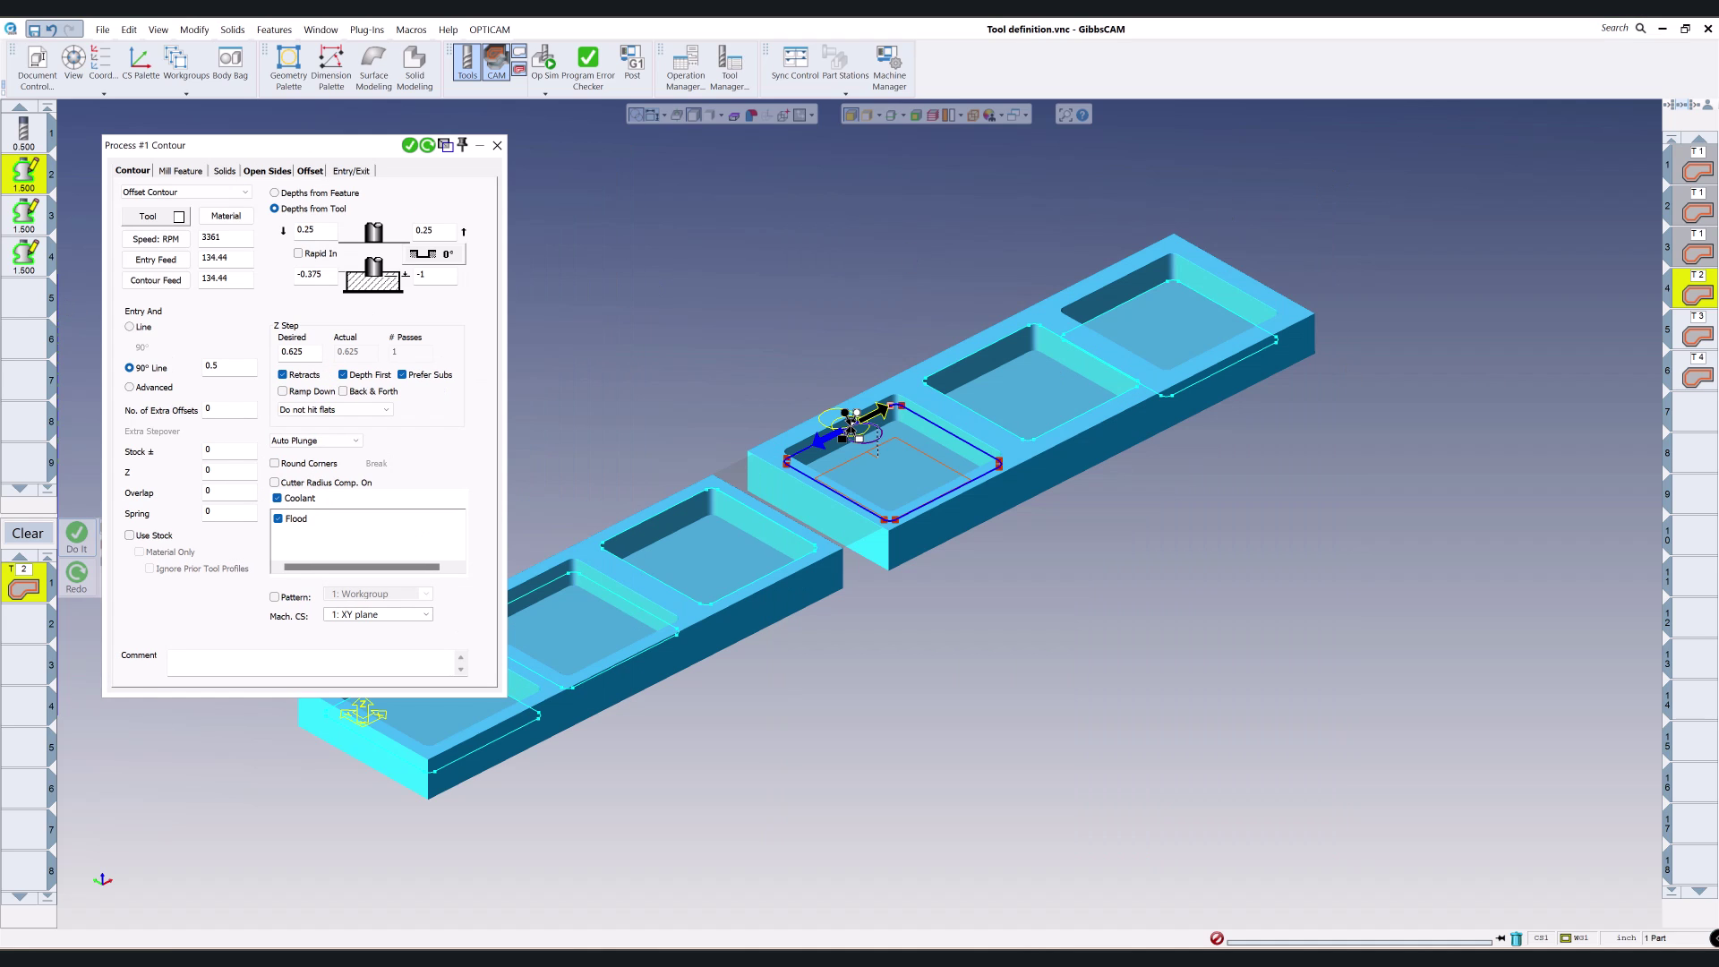
Step: Bring up Form Tool.pdf beside the process settings, examine the form tool's dimensions, and put the drawing away
drag(1718, 223, 1140, 205)
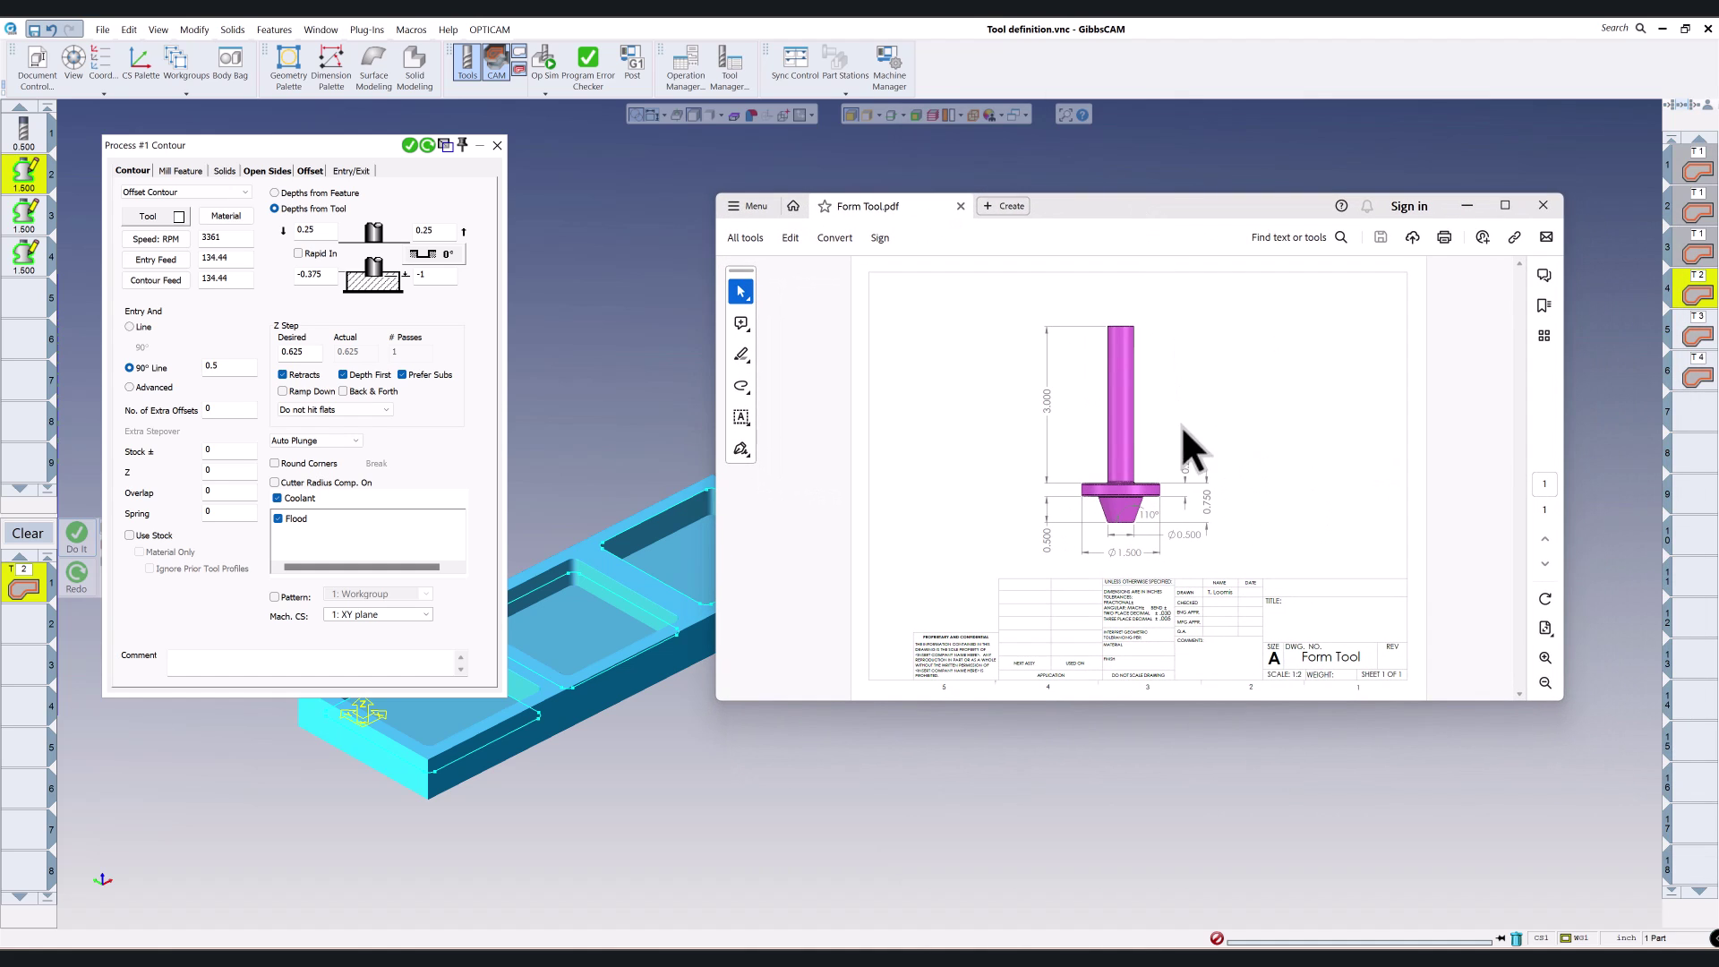
drag(1178, 212, 1050, 191)
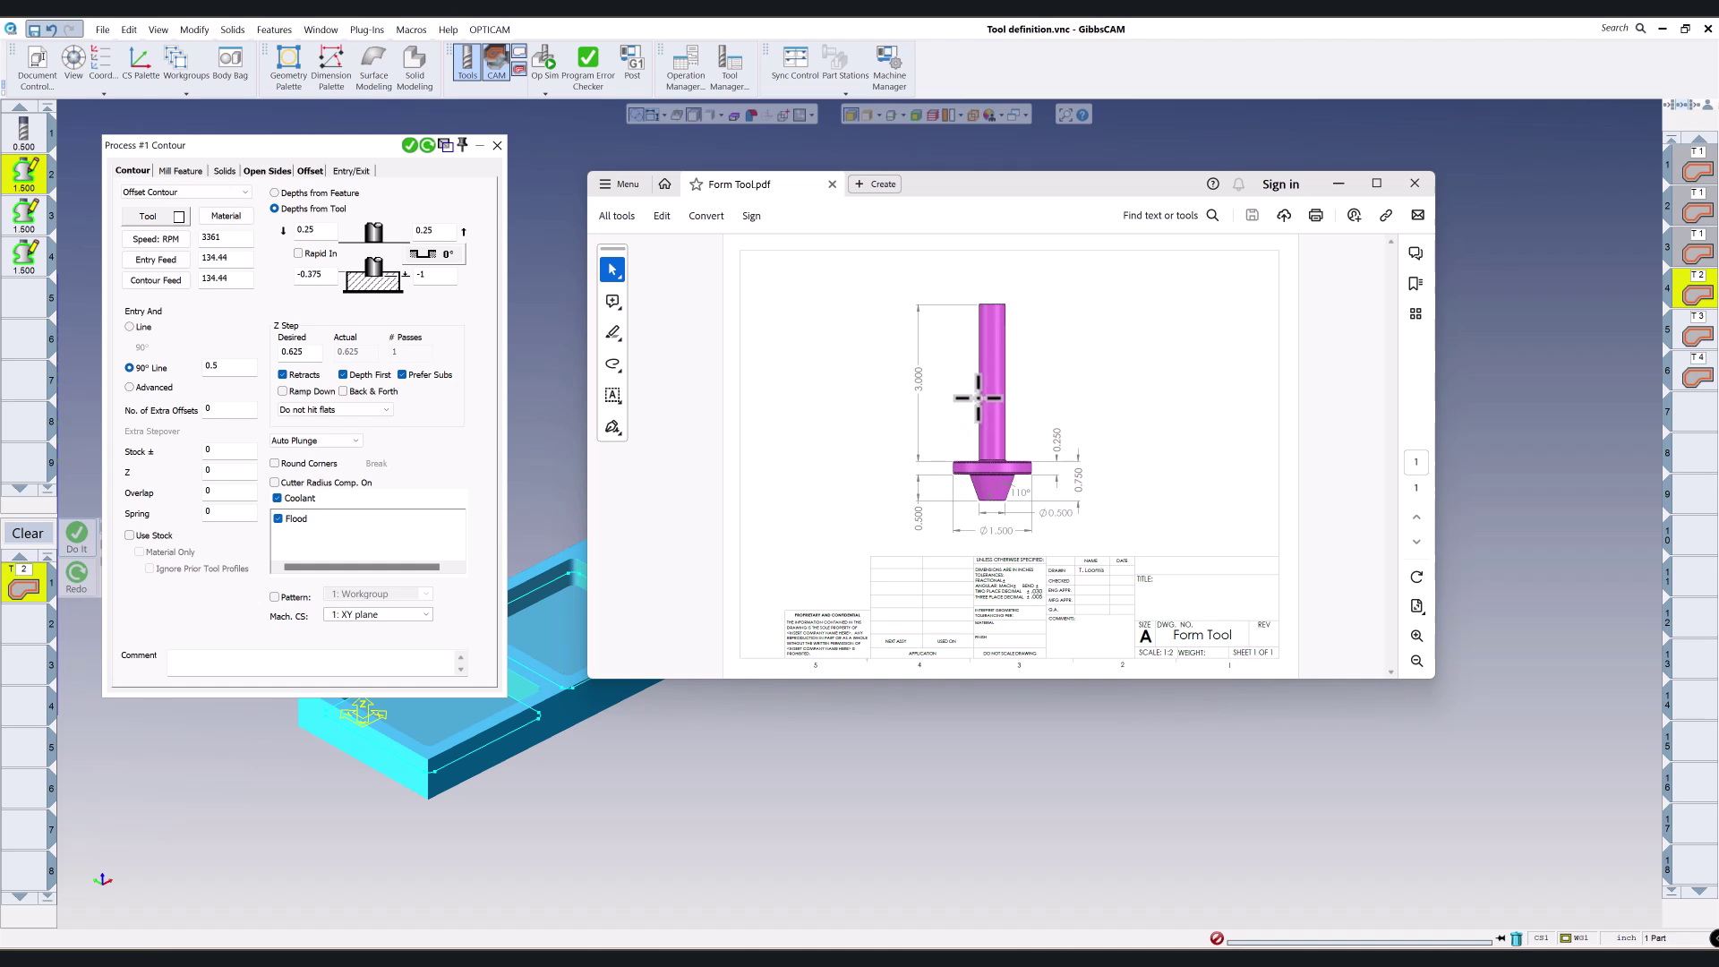
click(1339, 183)
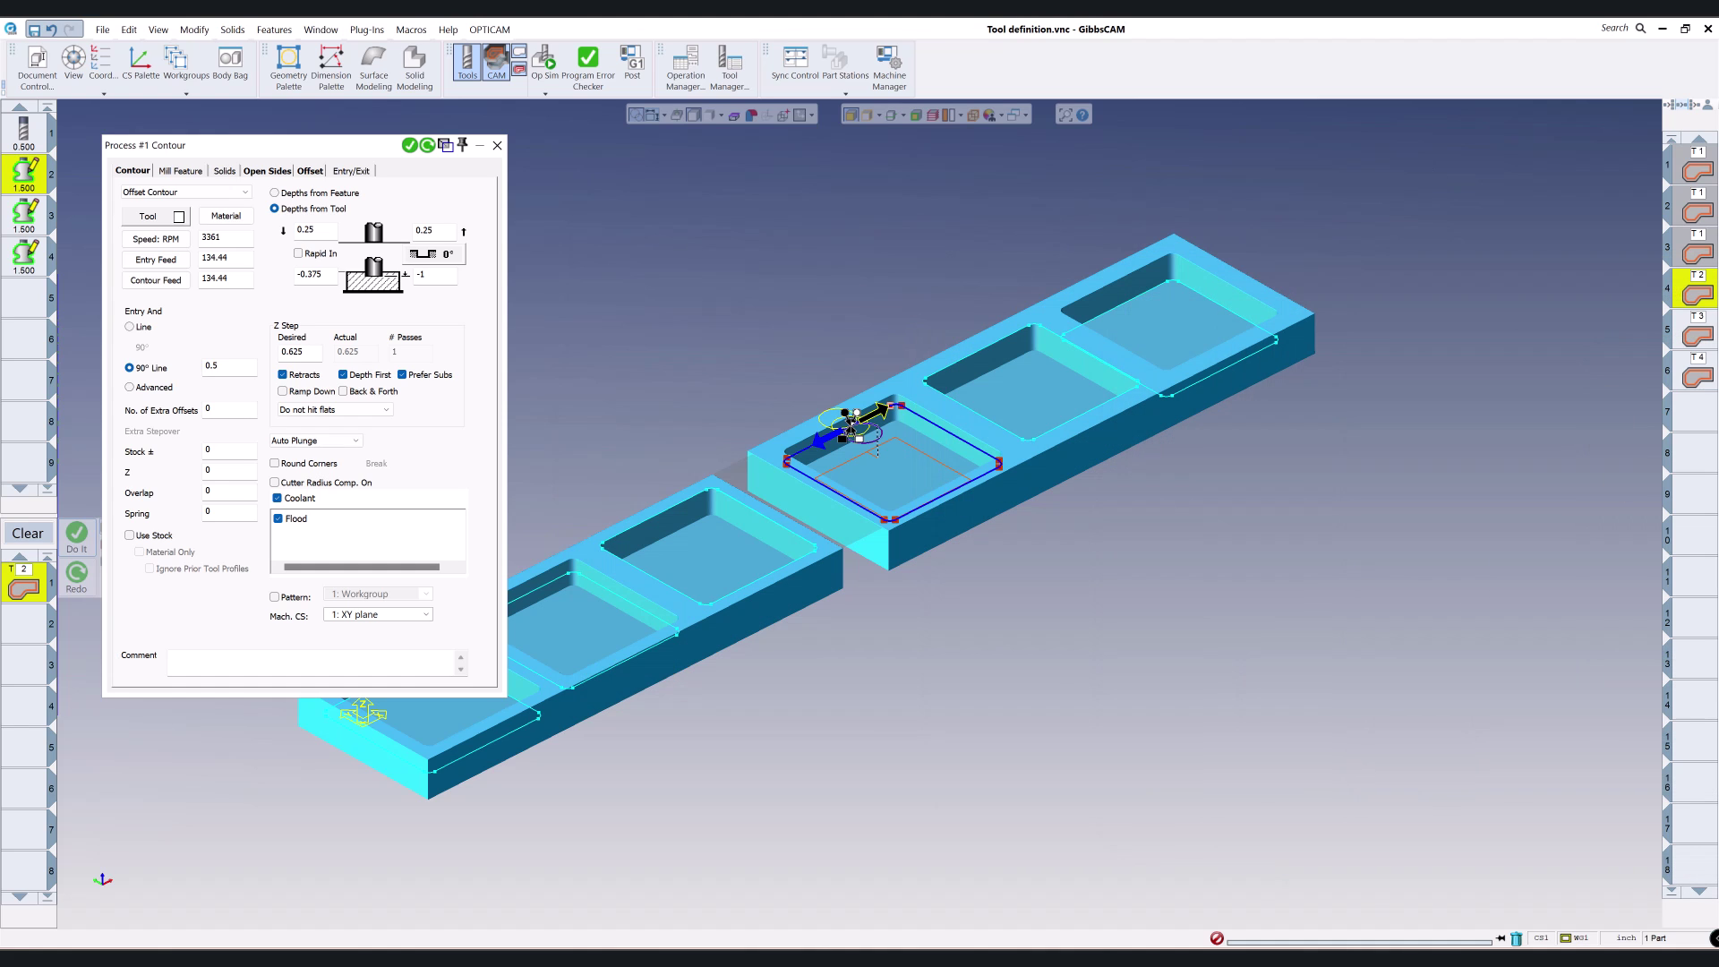
Step: Recheck milling tool 2's toolpath generation setting, then compare operation 4's toolpath in the pocket with the Form Tool drawing
drag(320, 148, 415, 157)
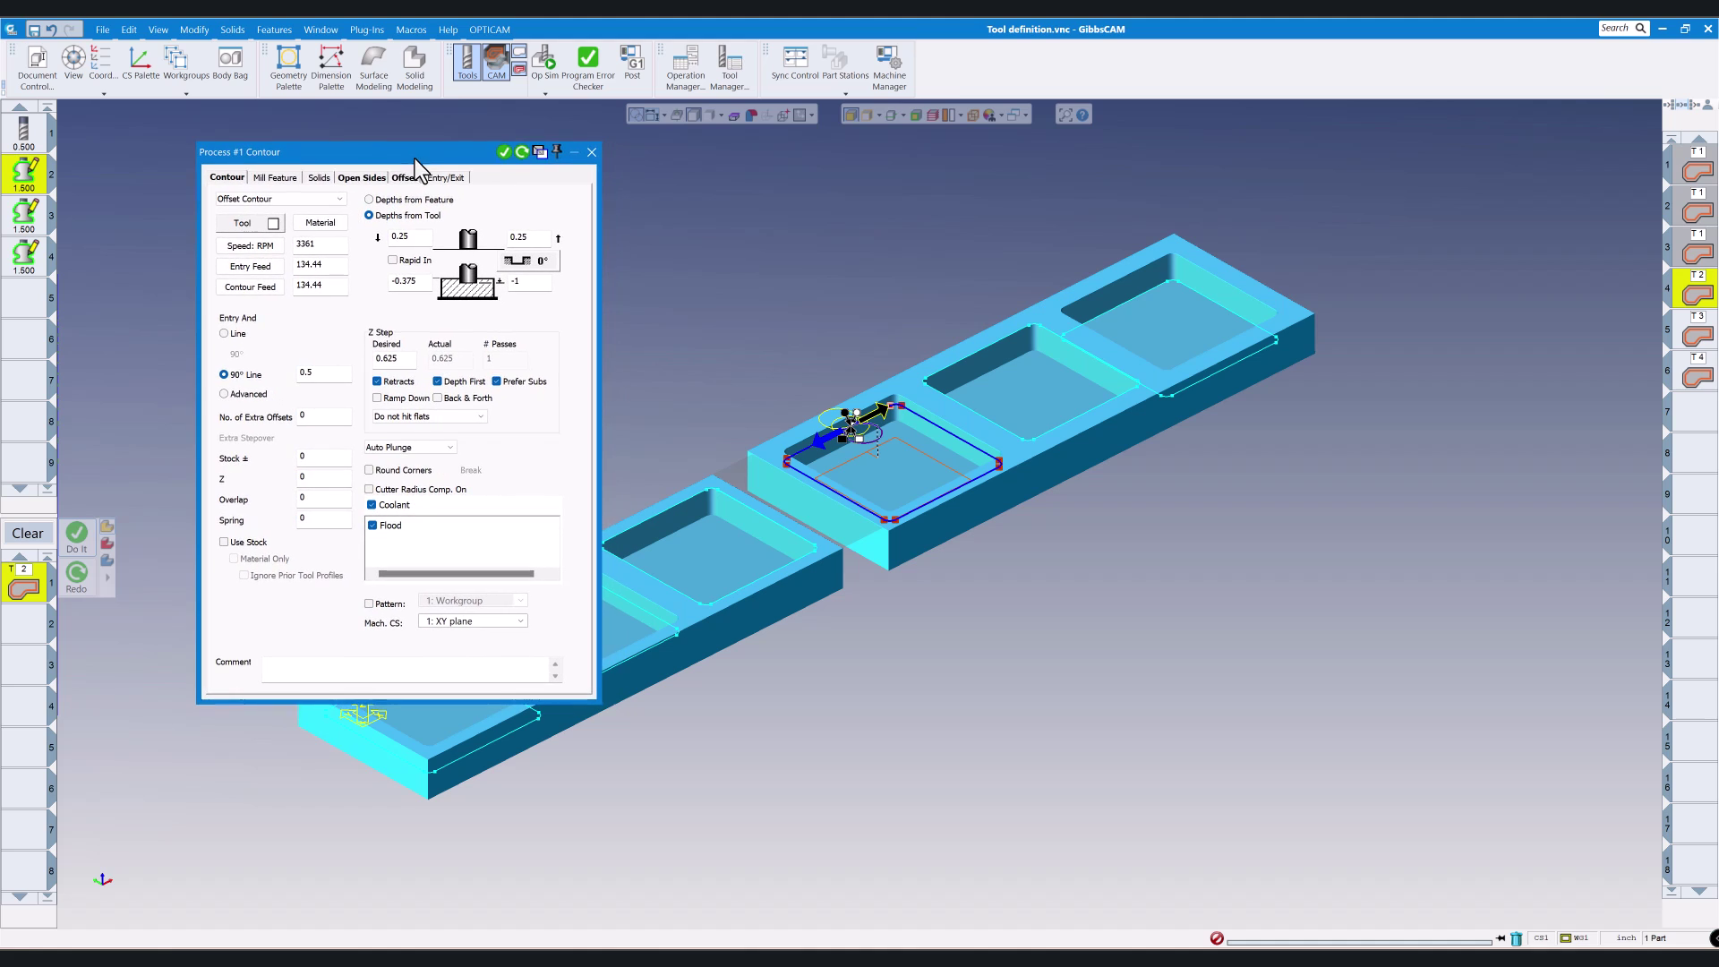
double_click(36, 183)
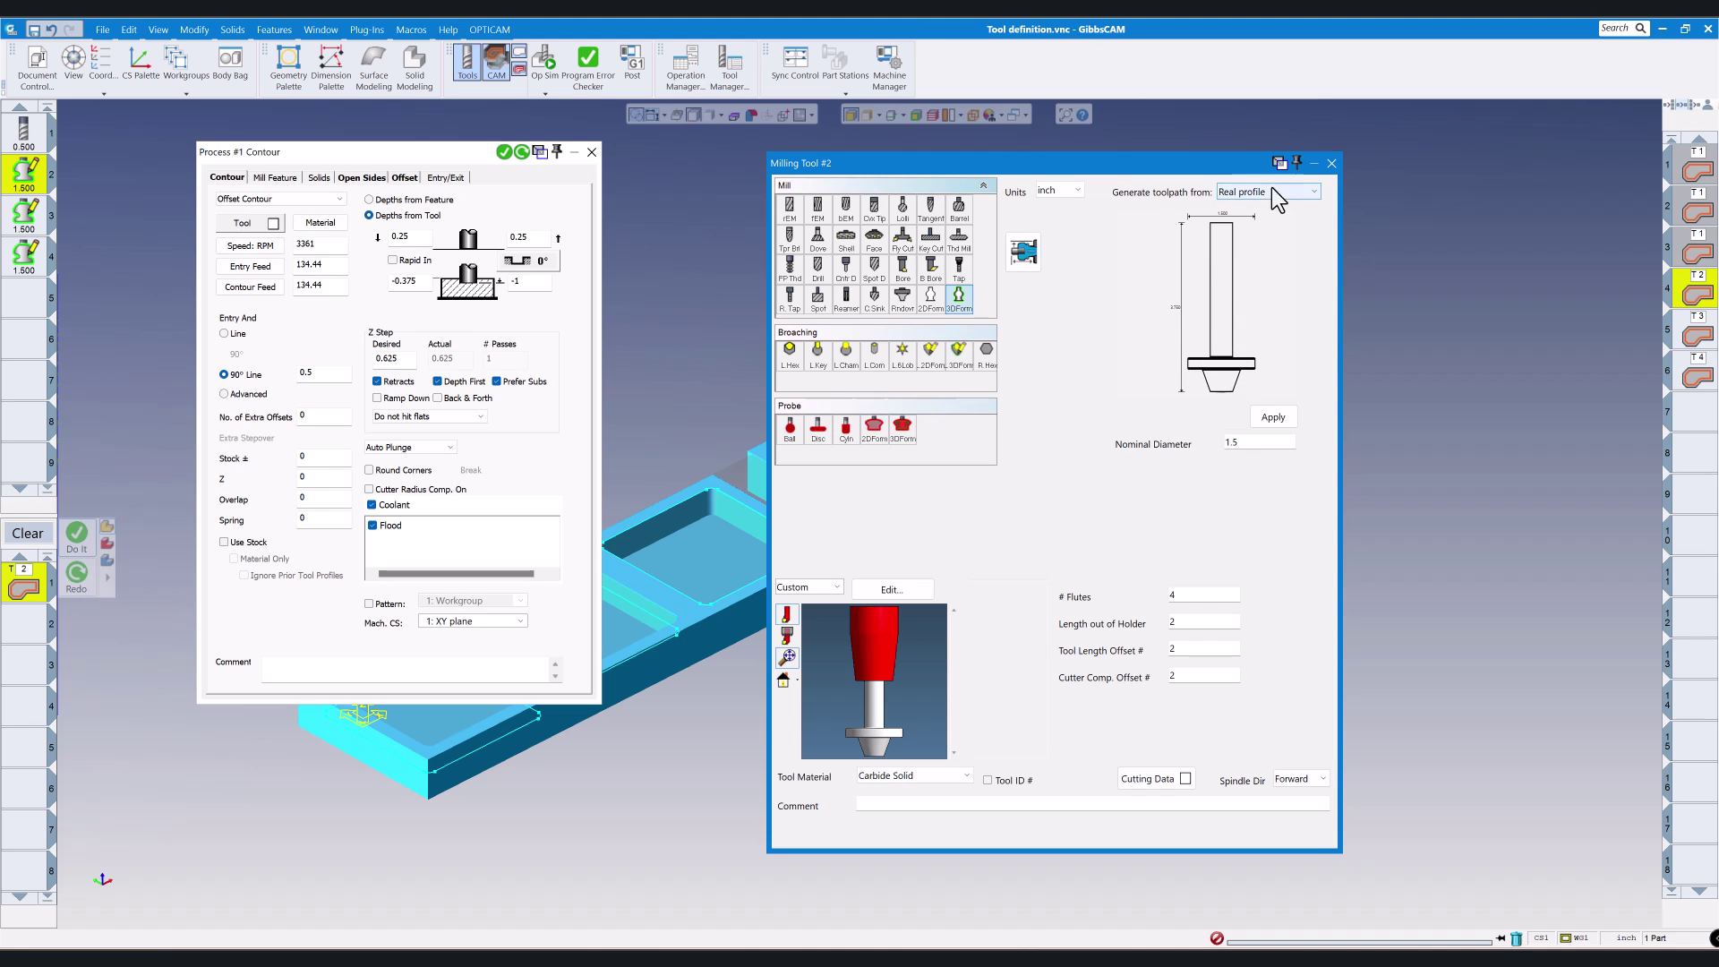
click(1331, 163)
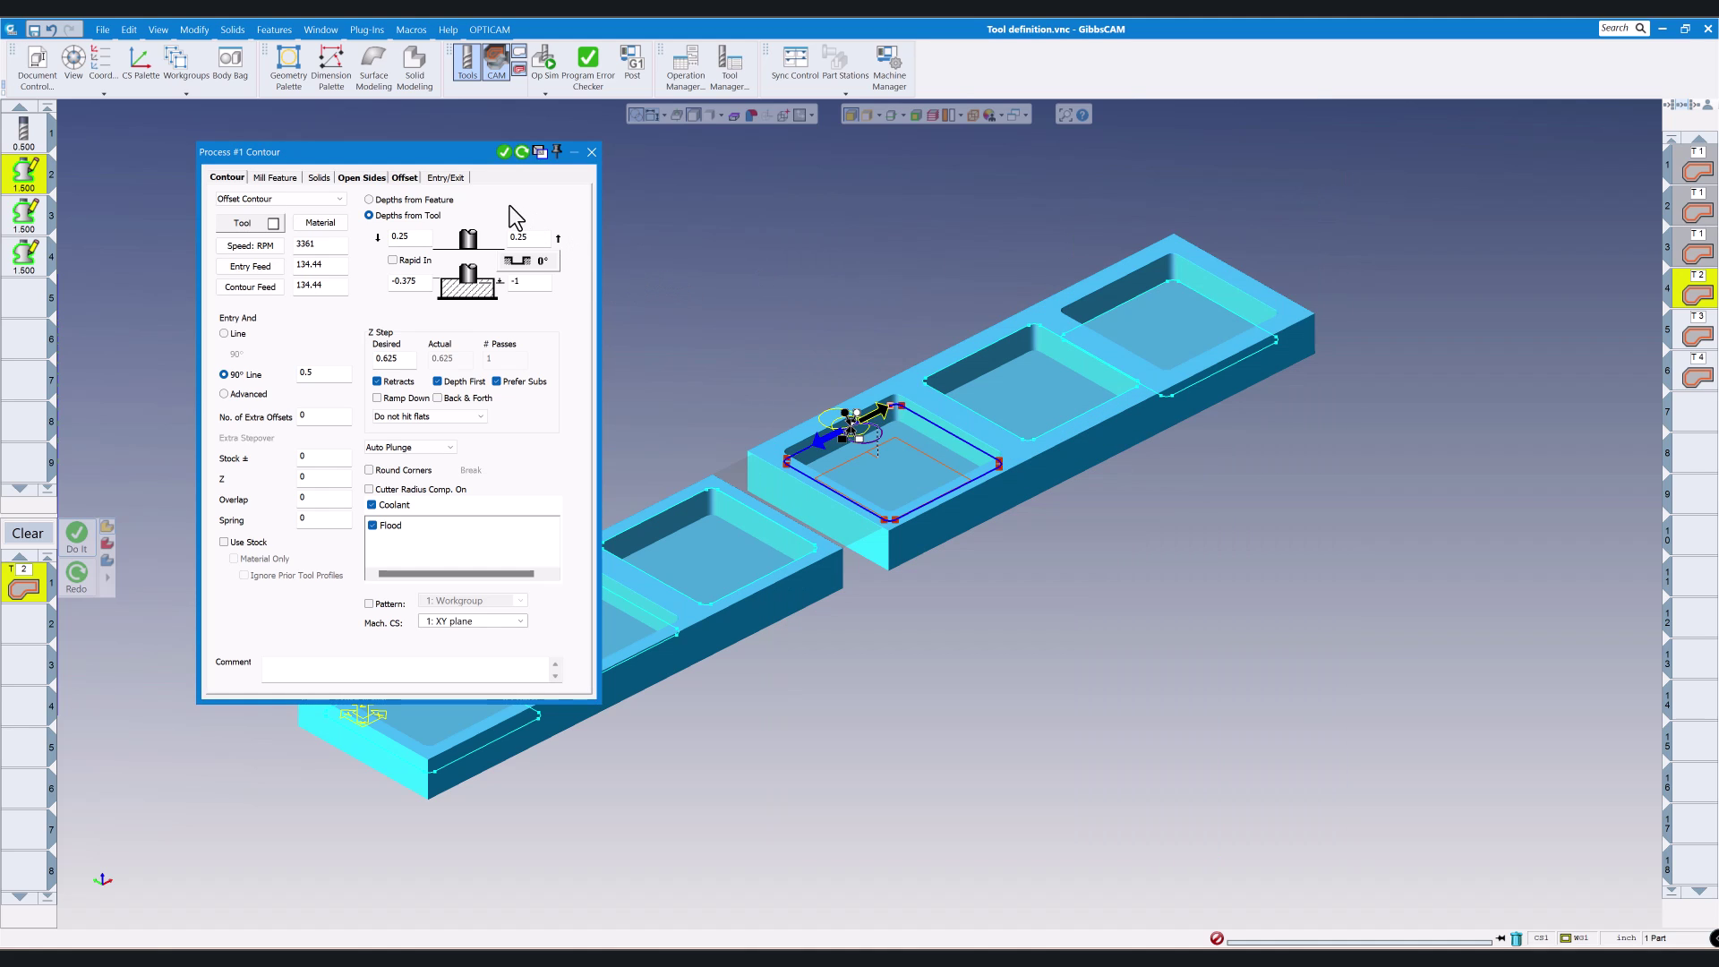
drag(741, 374, 991, 548)
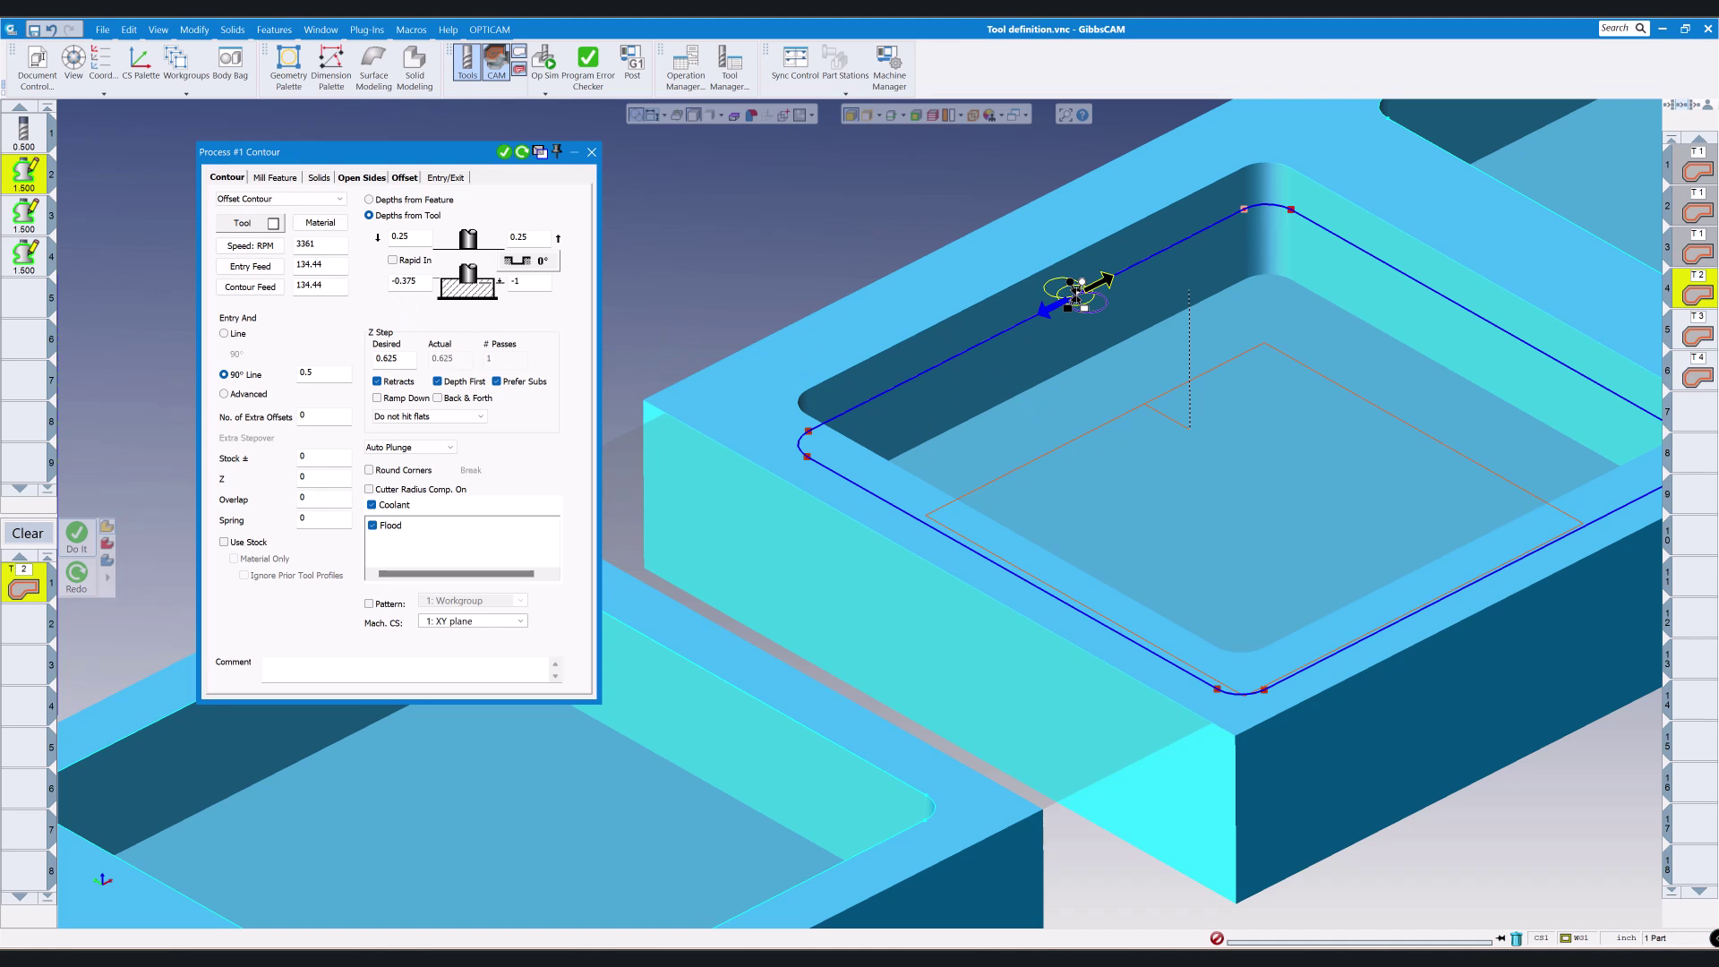
key(alt+Tab)
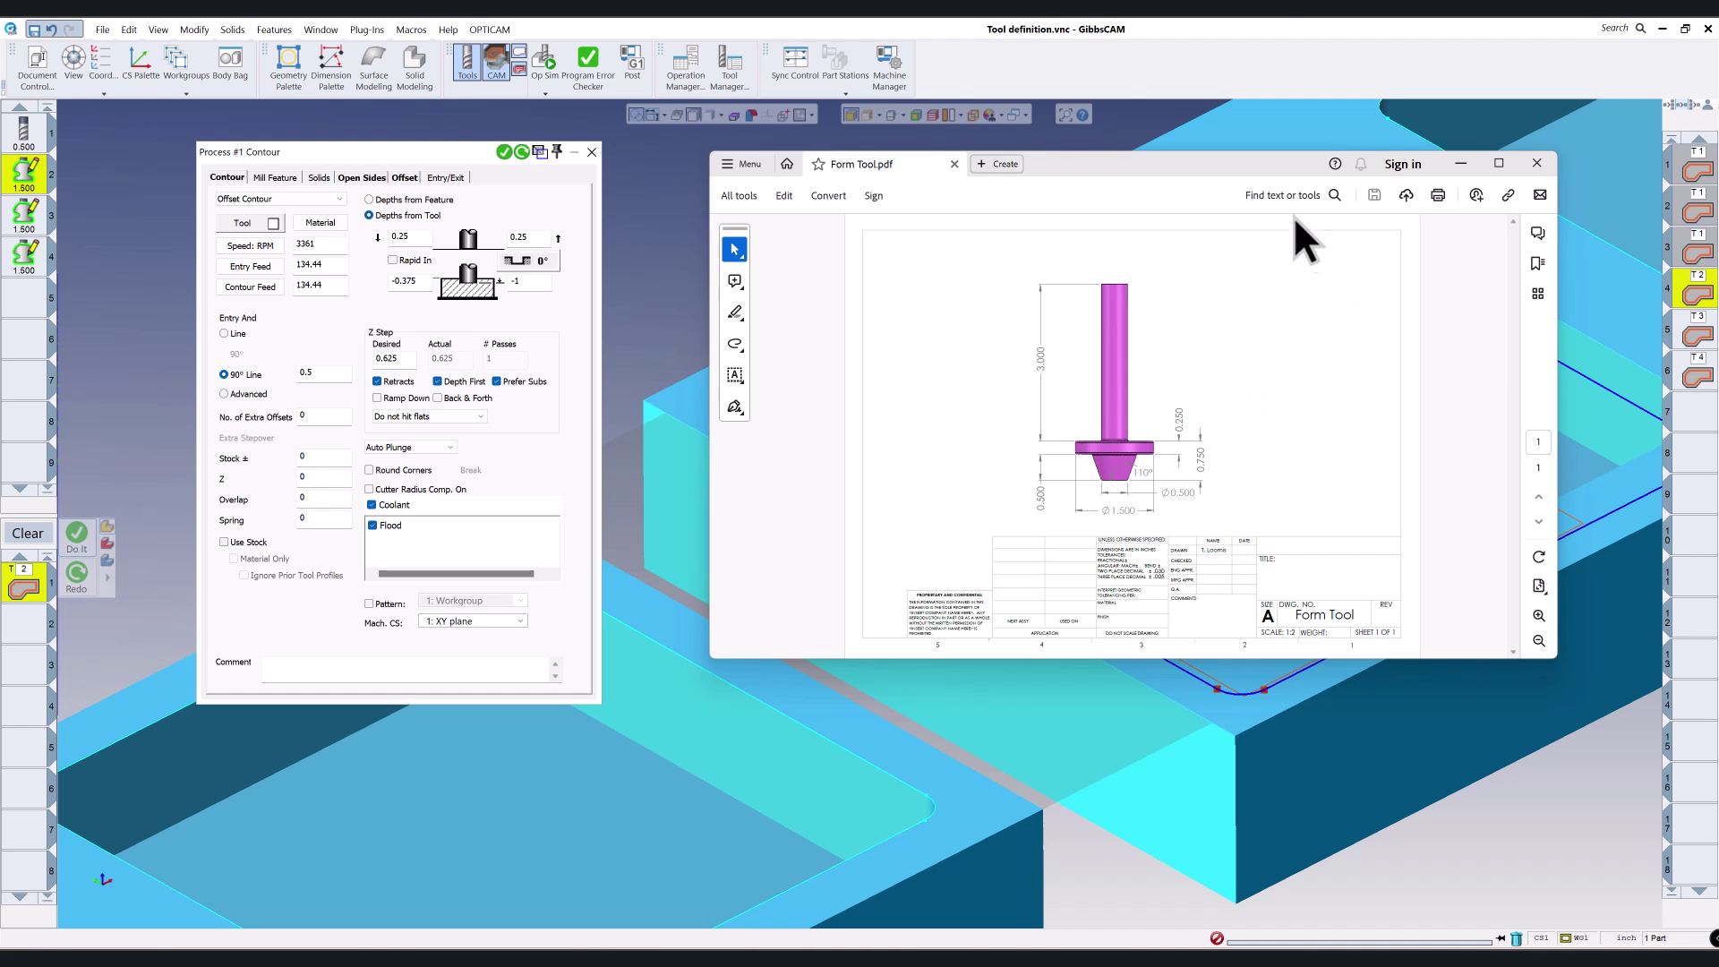
drag(1245, 163, 1718, 360)
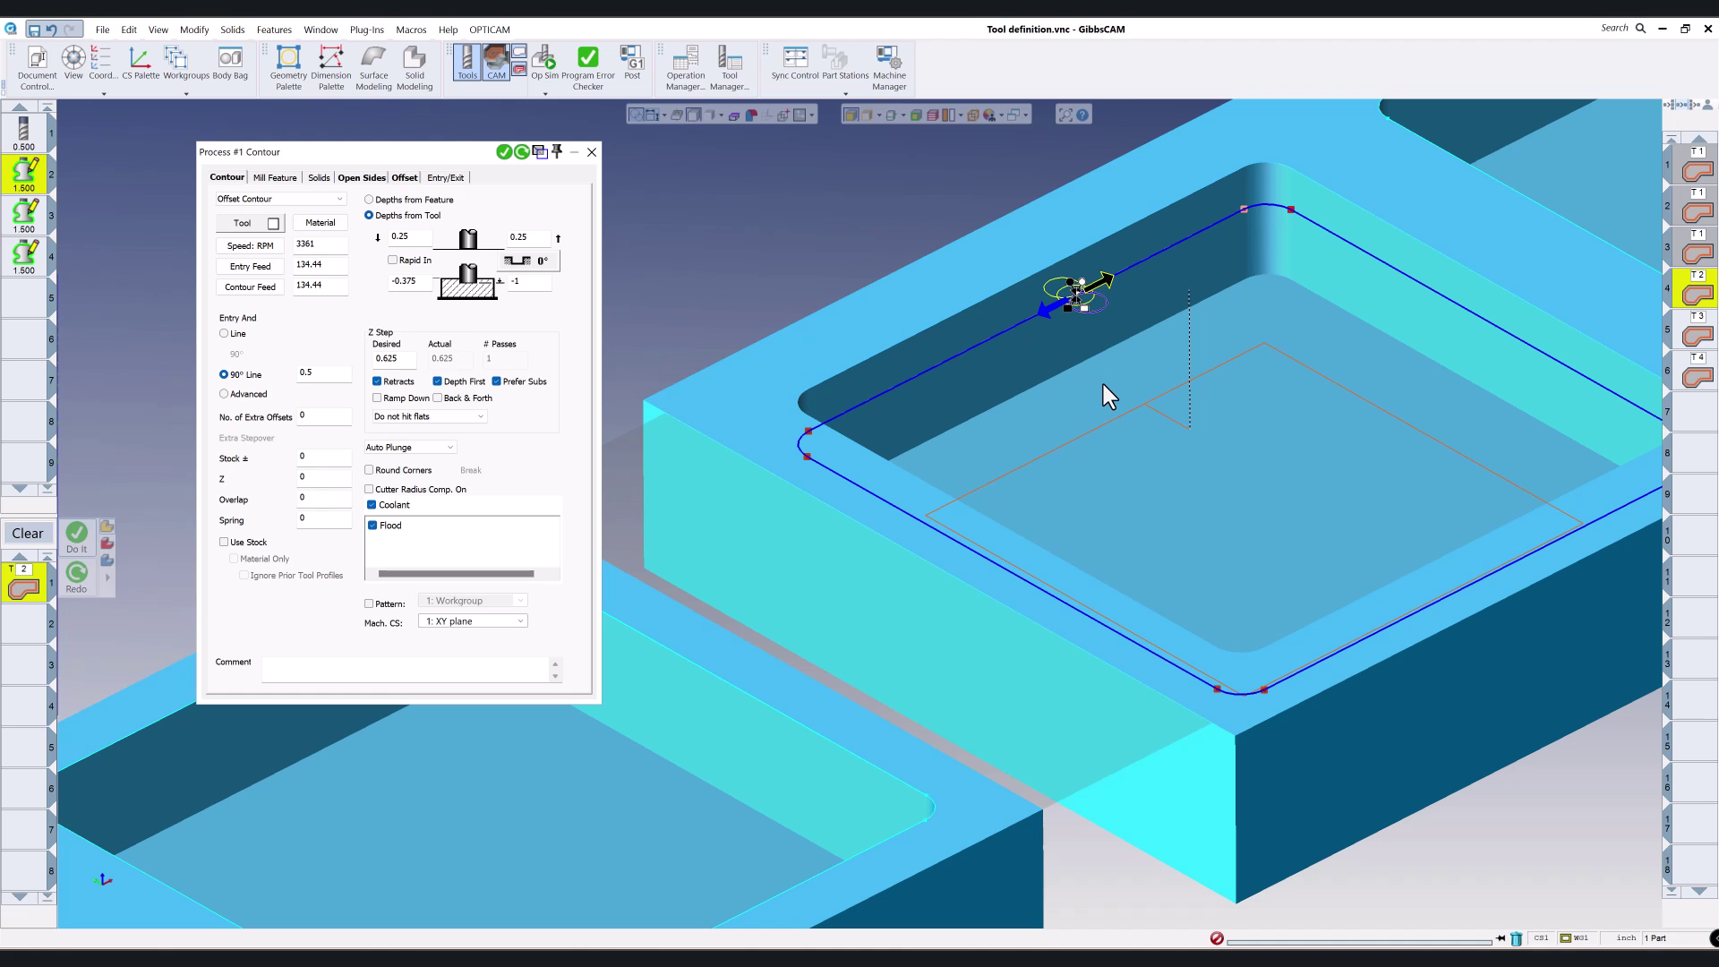
Step: Close the process settings and simulate operation 4 feature by feature in the fourth pocket
click(592, 152)
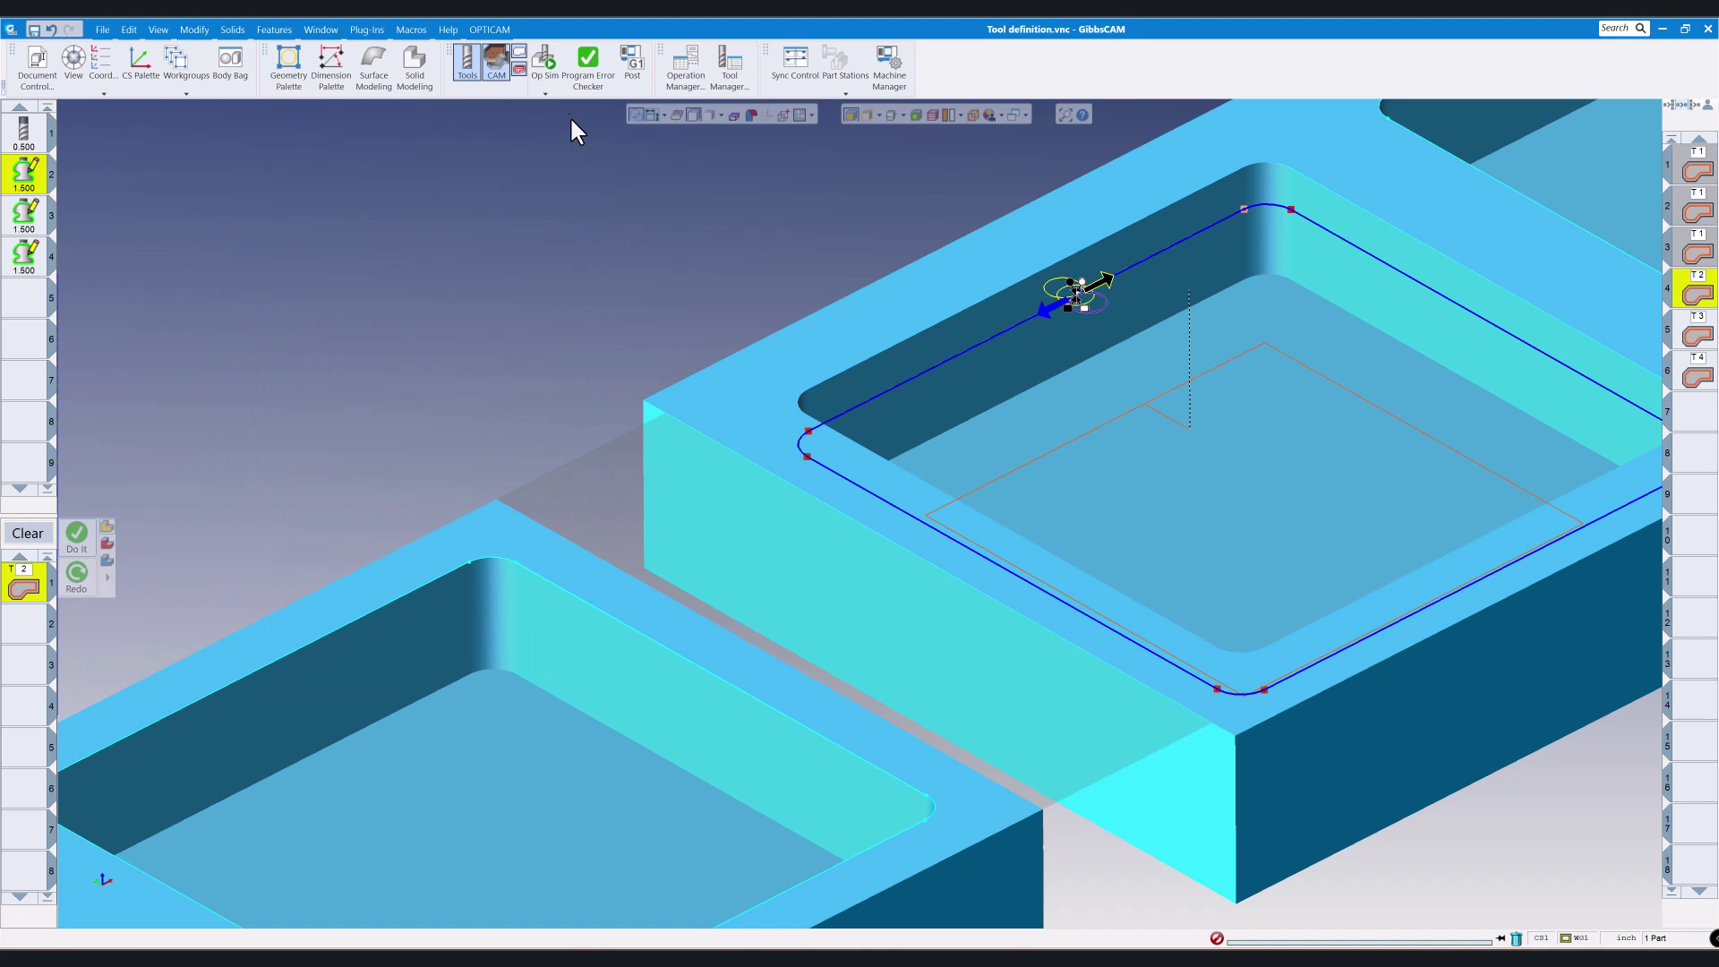
scroll(577, 208, down, 2)
middle_drag(780, 282, 502, 339)
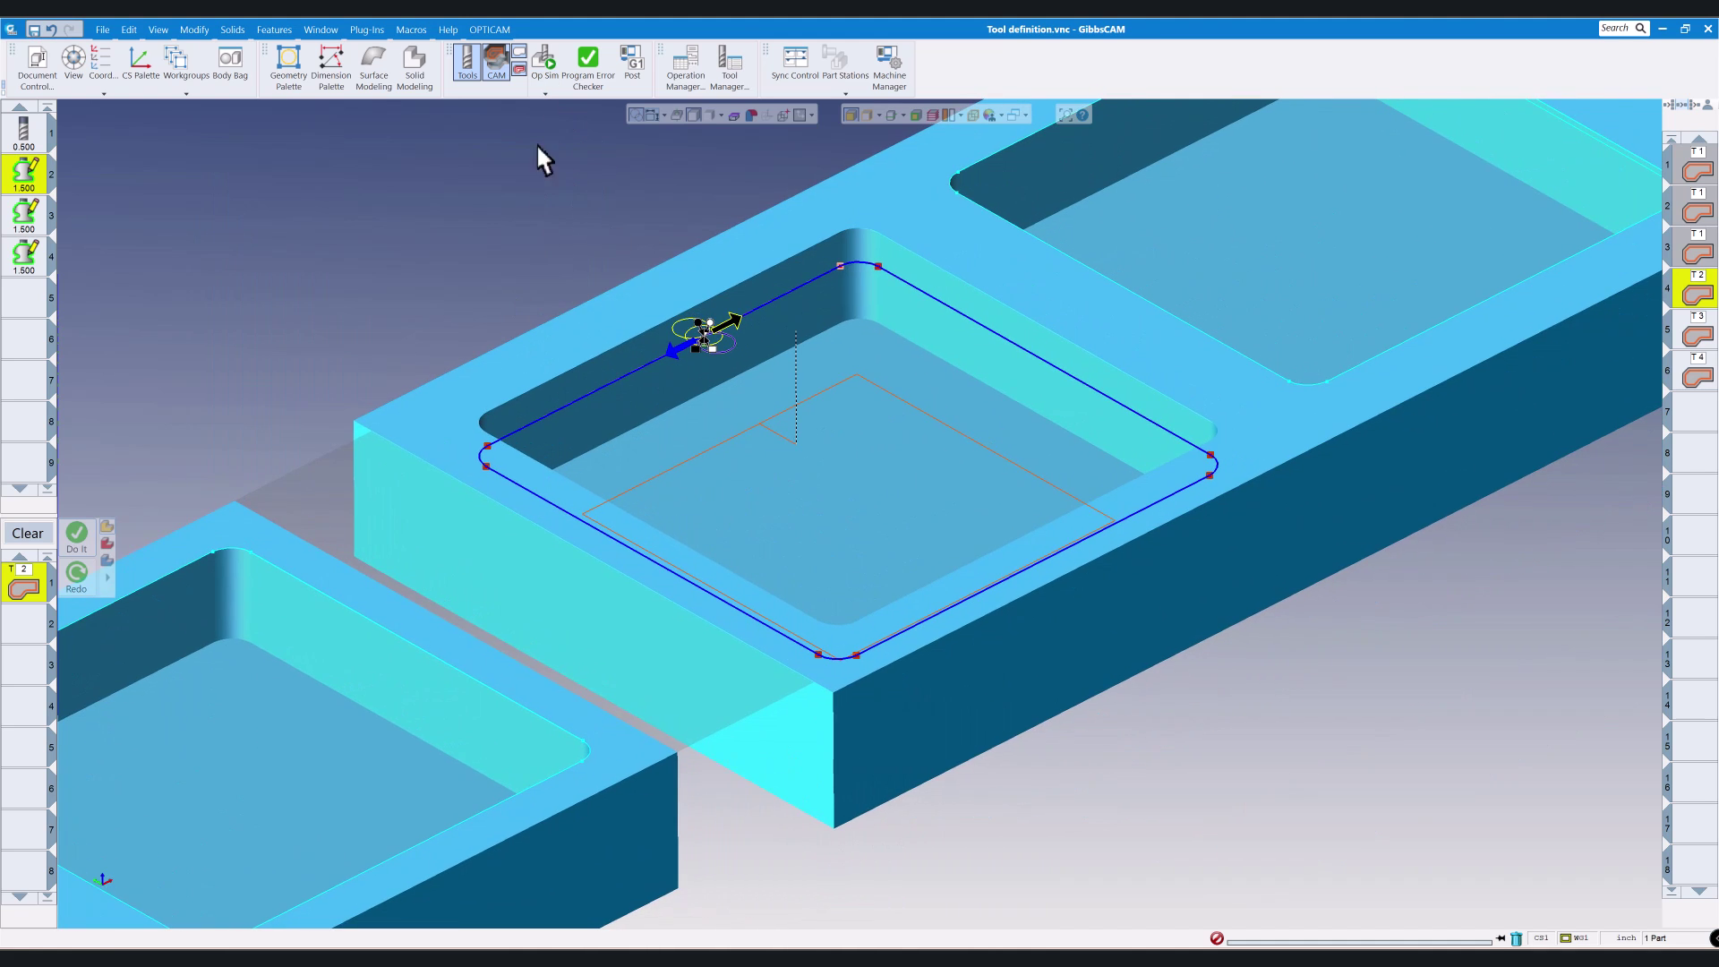
click(543, 61)
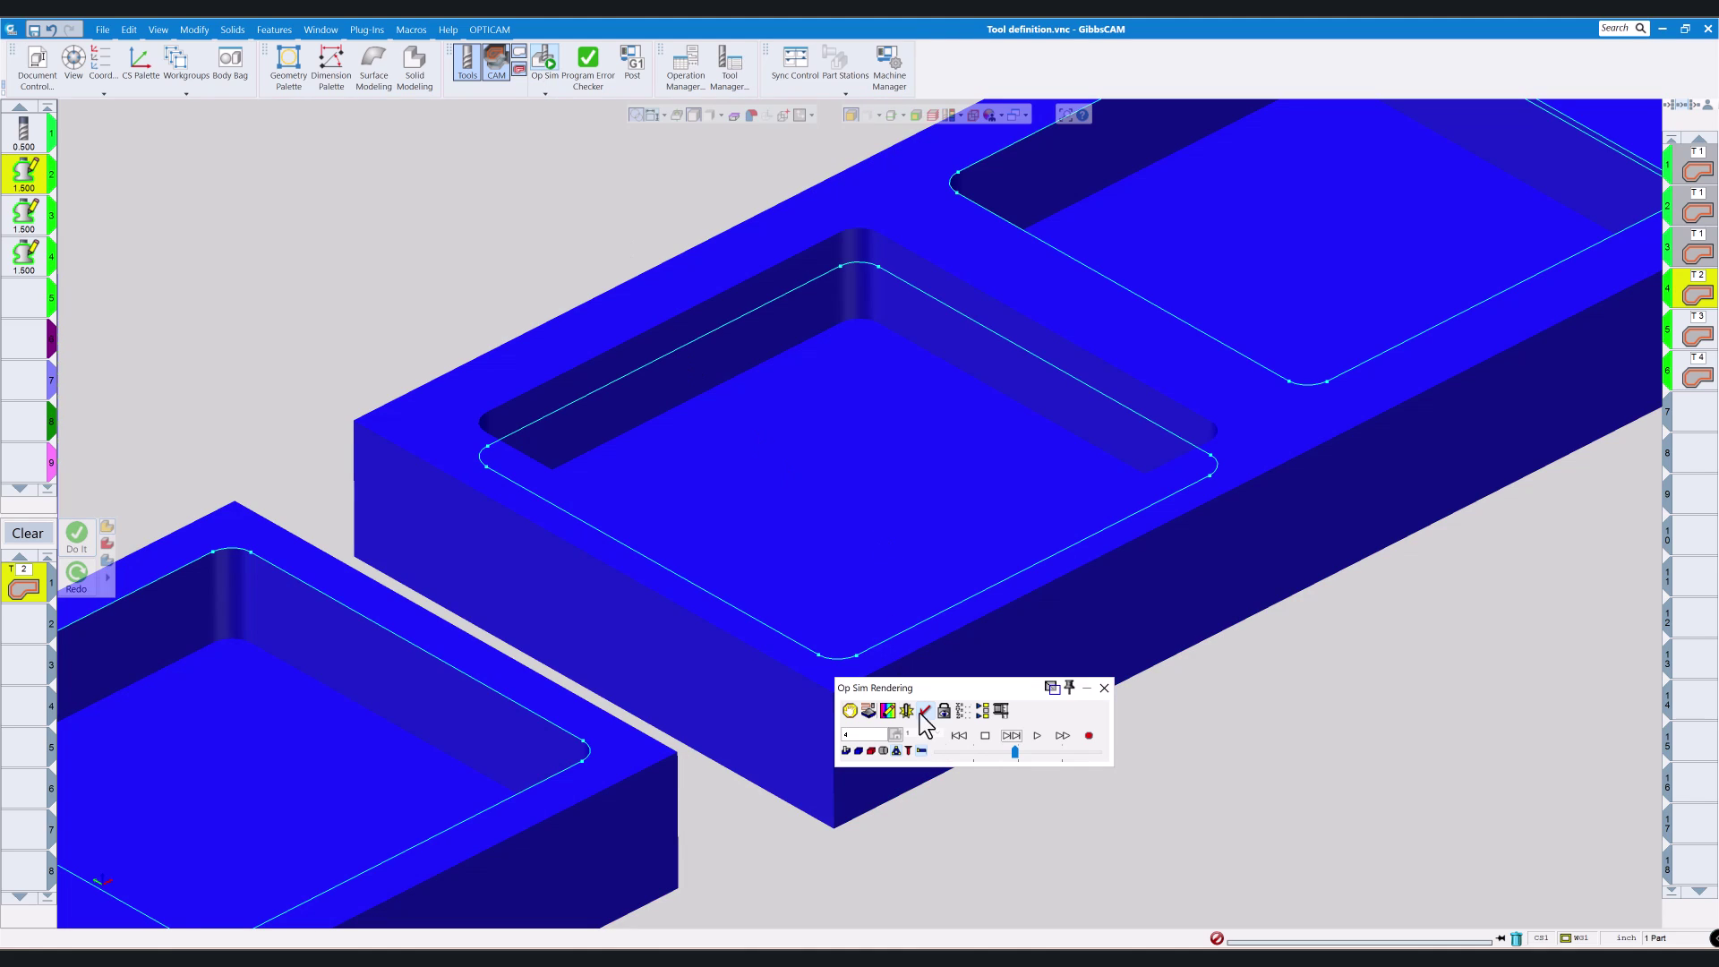
click(1011, 736)
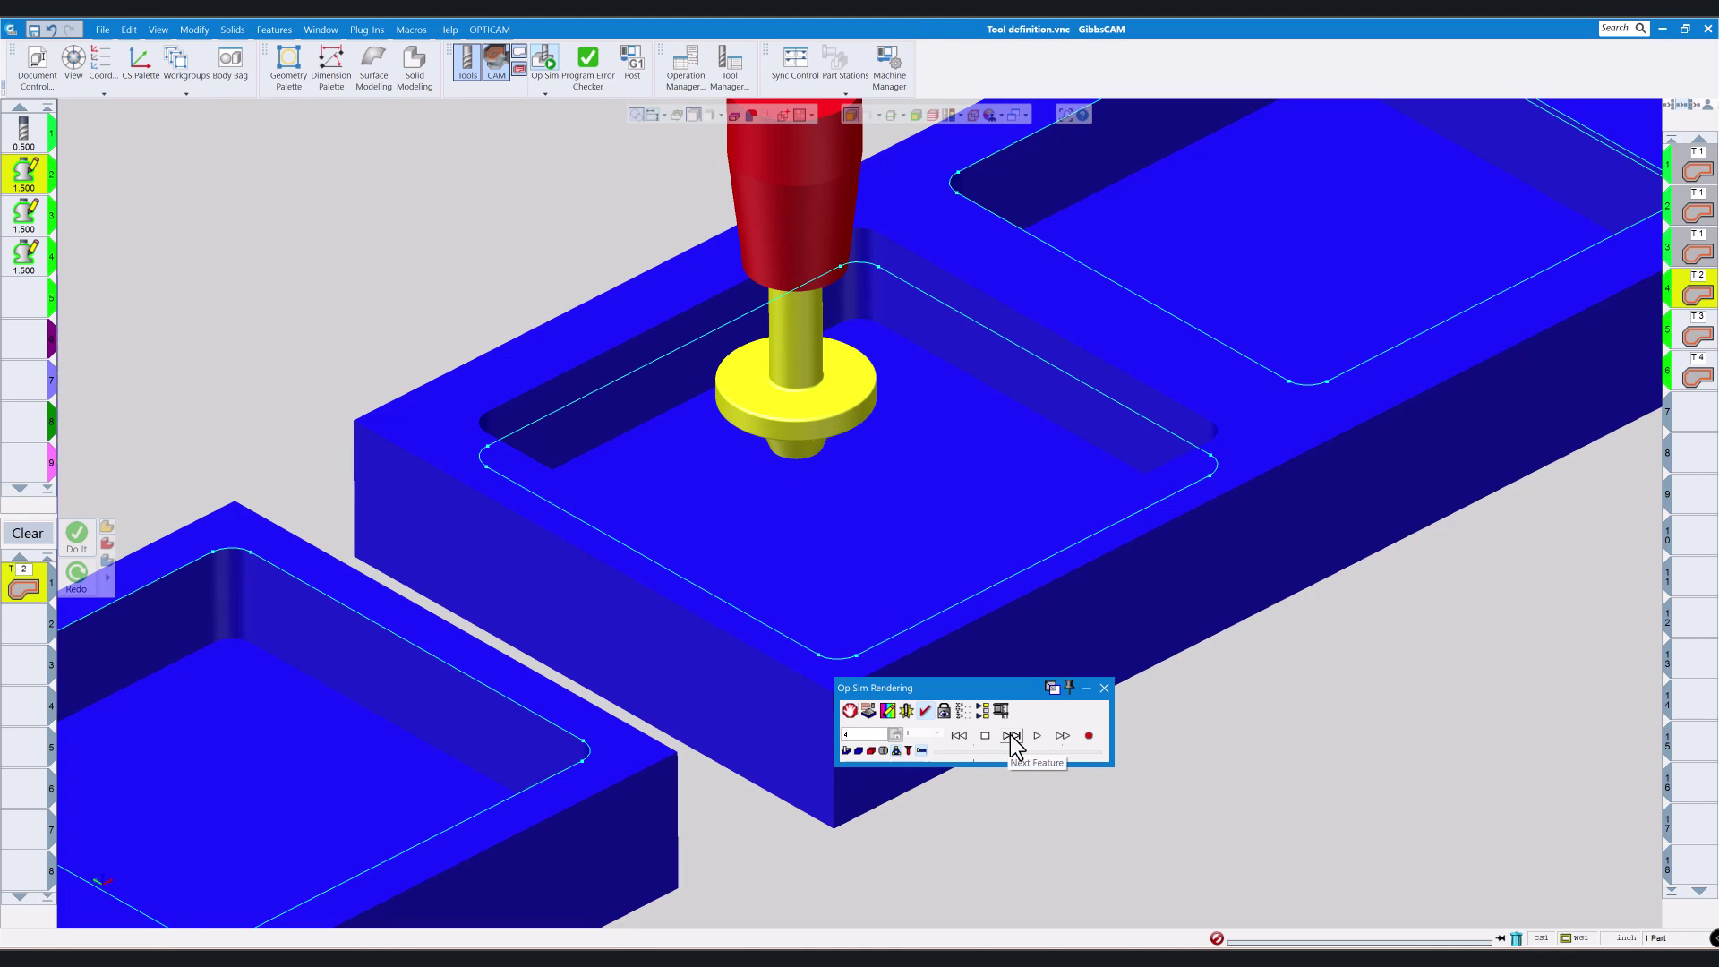
click(1012, 736)
click(1011, 736)
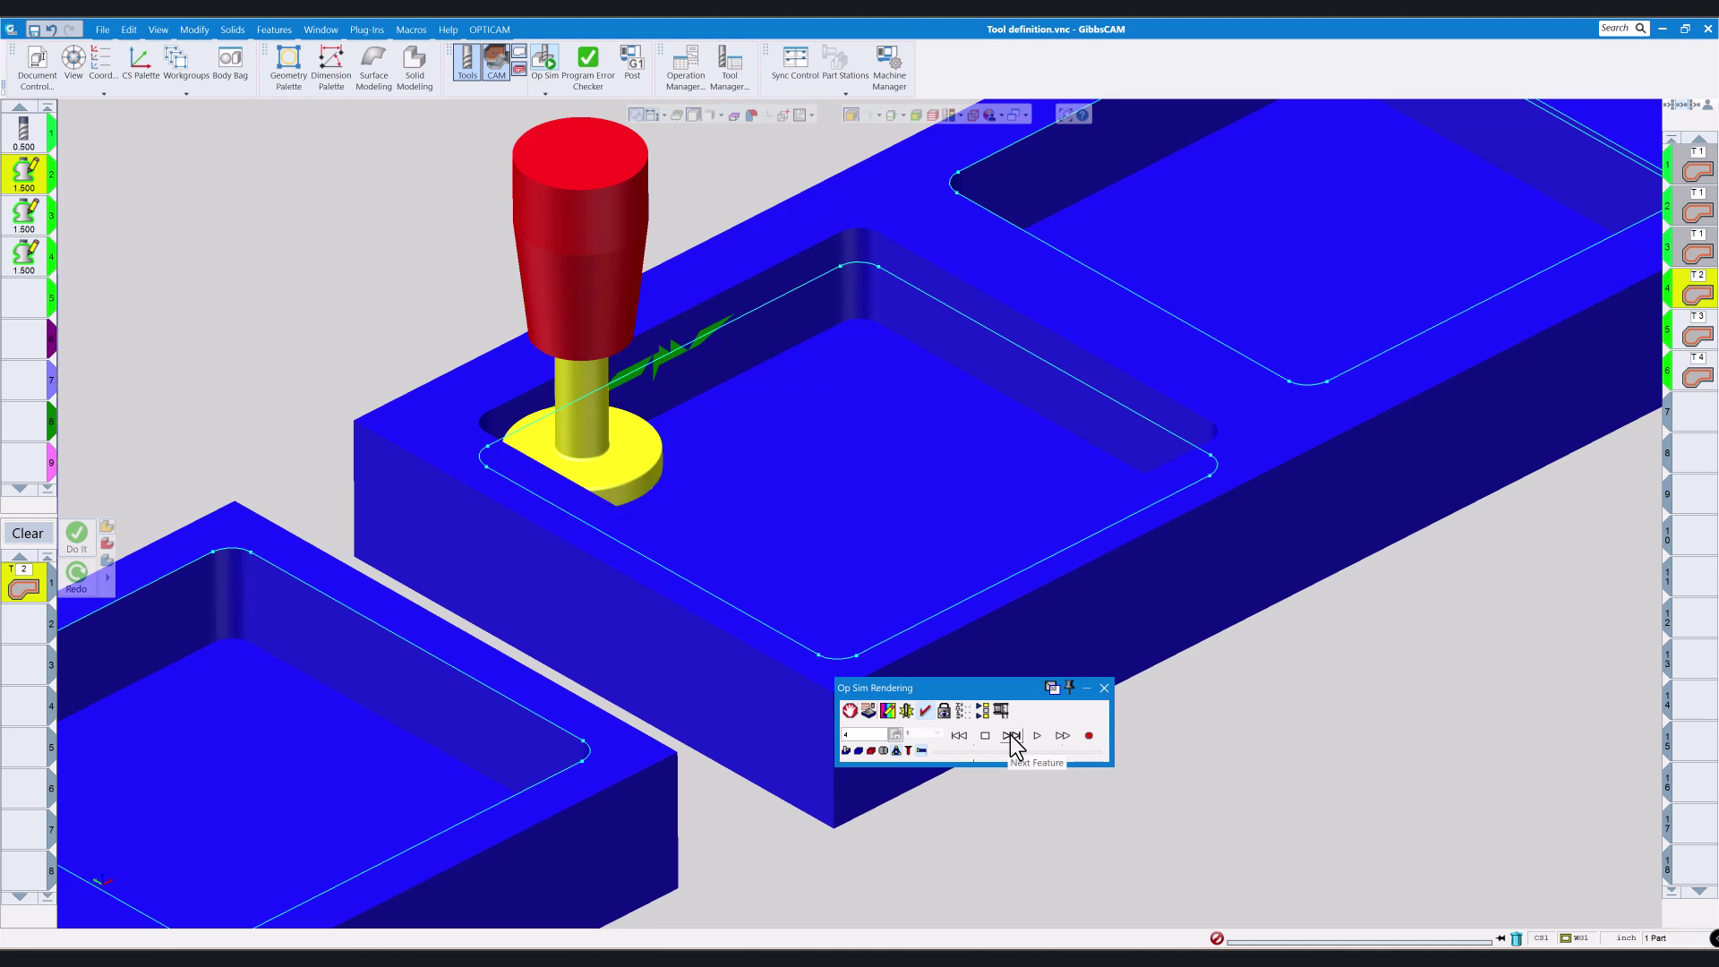
click(1012, 736)
click(1012, 736)
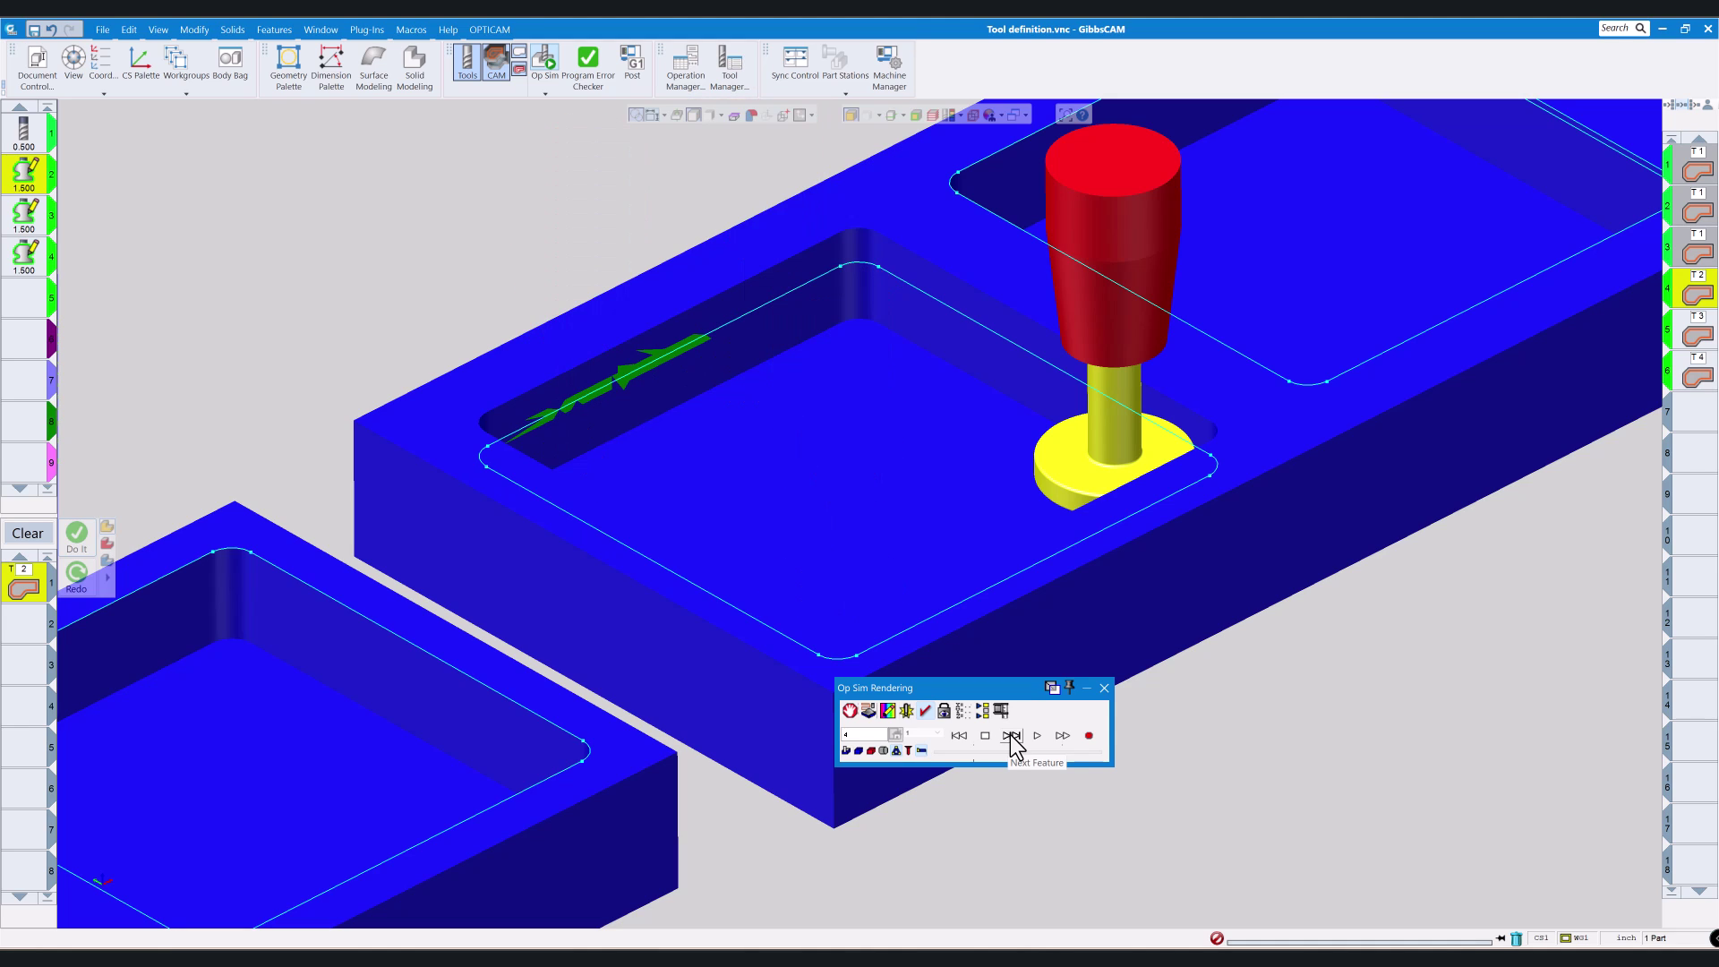
click(1012, 736)
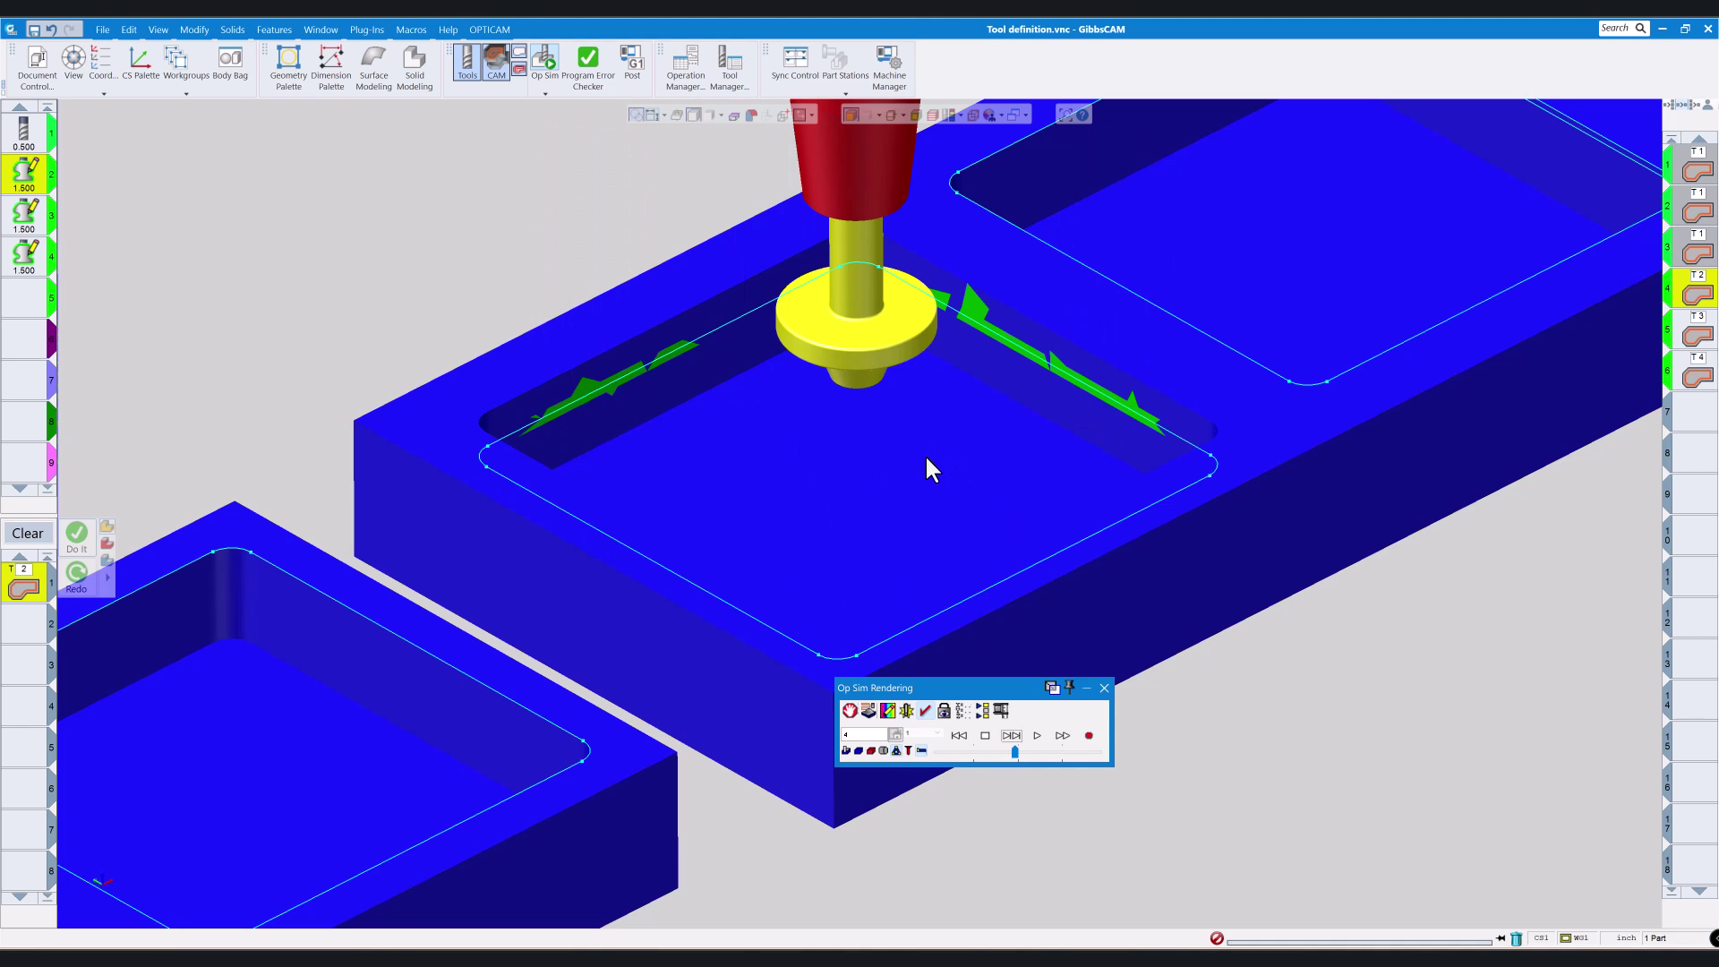
Step: Inspect the form tool's cut along the fourth pocket's walls from a lower angle, then close the simulation
scroll(923, 461, down, 4)
middle_drag(922, 461, 923, 461)
scroll(958, 282, down, 2)
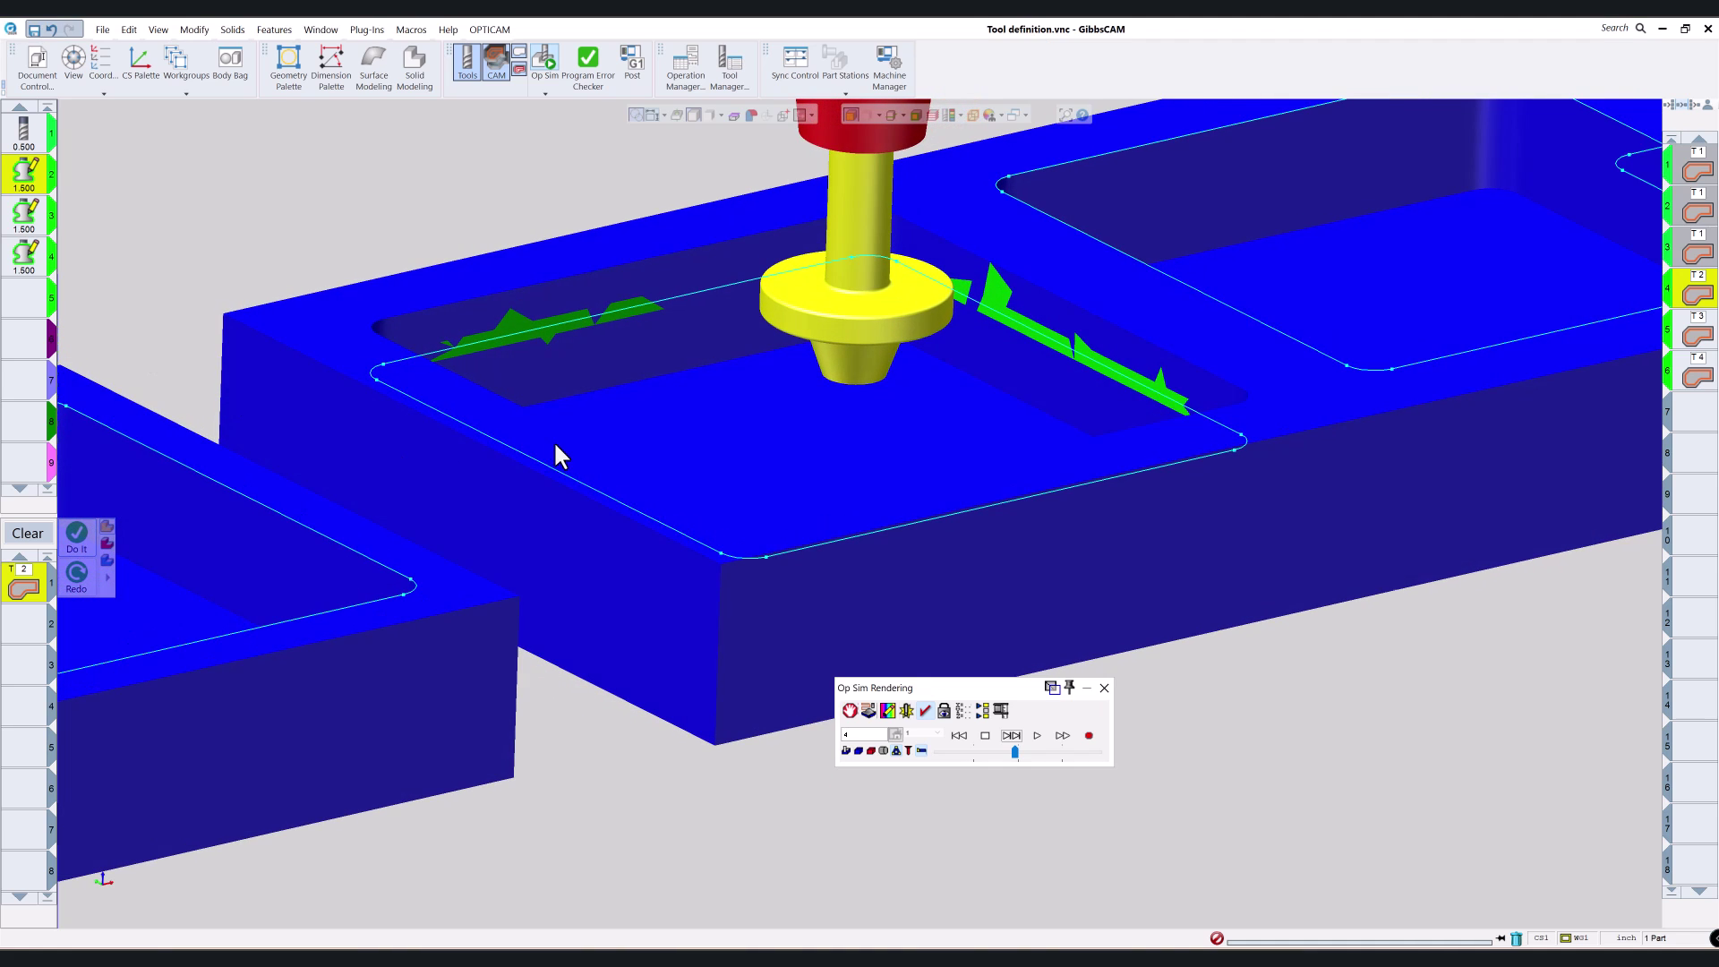
scroll(555, 444, down, 5)
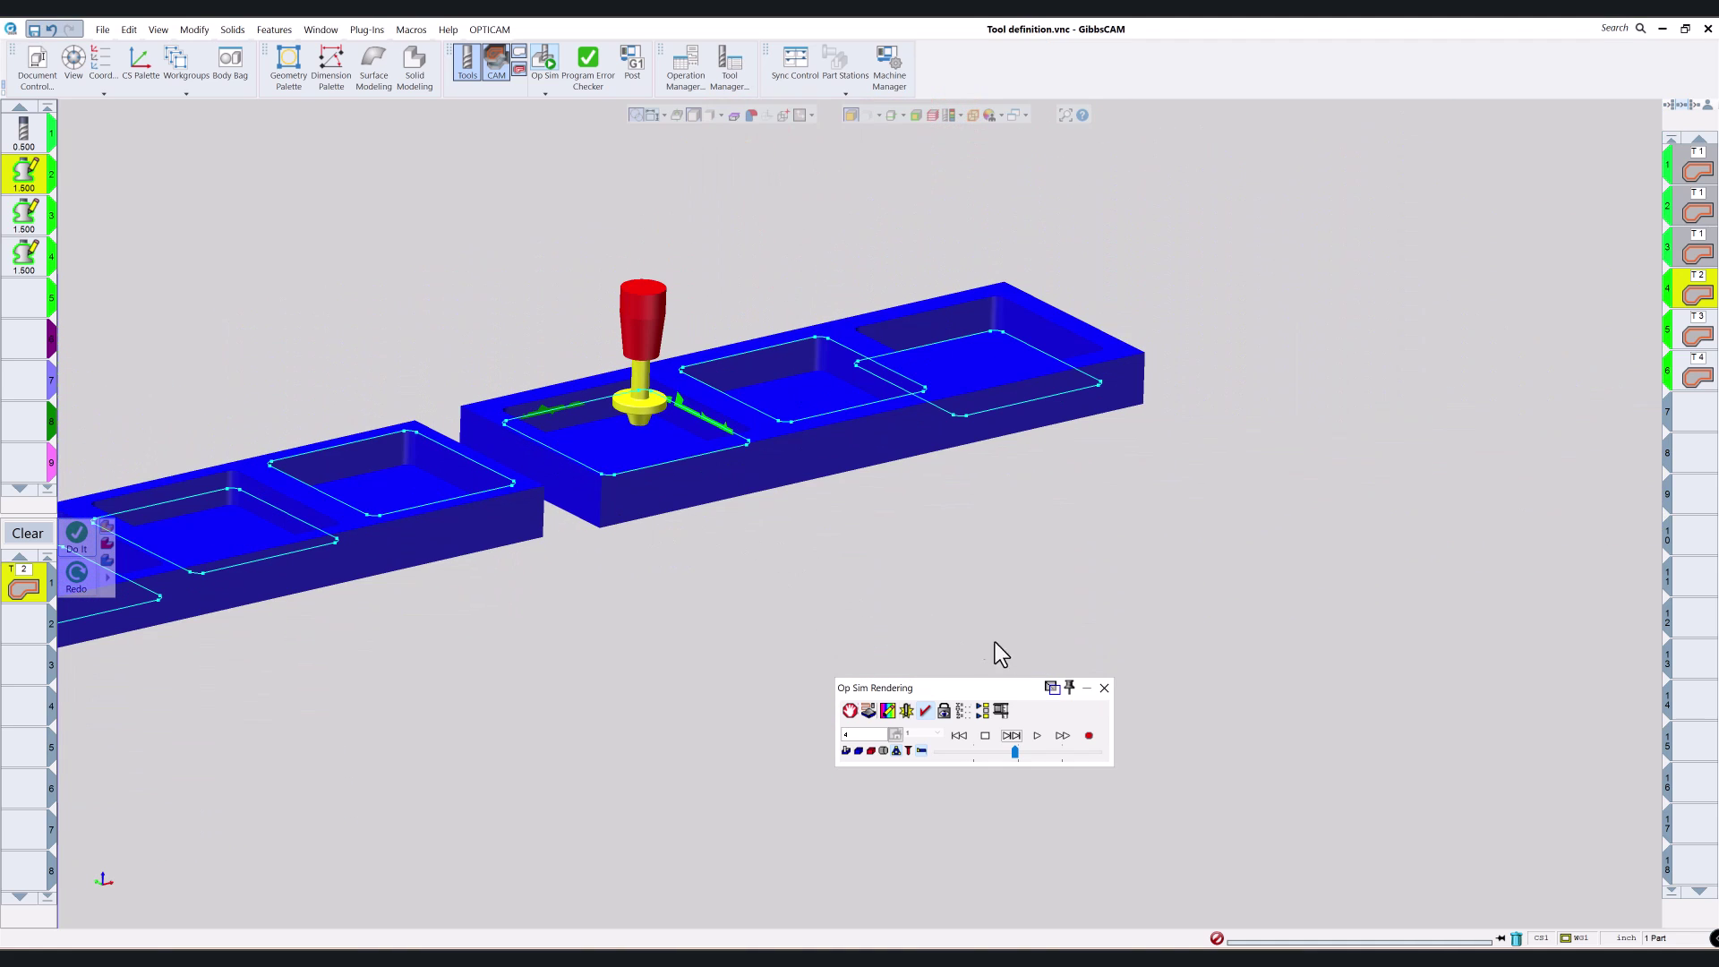
click(1104, 688)
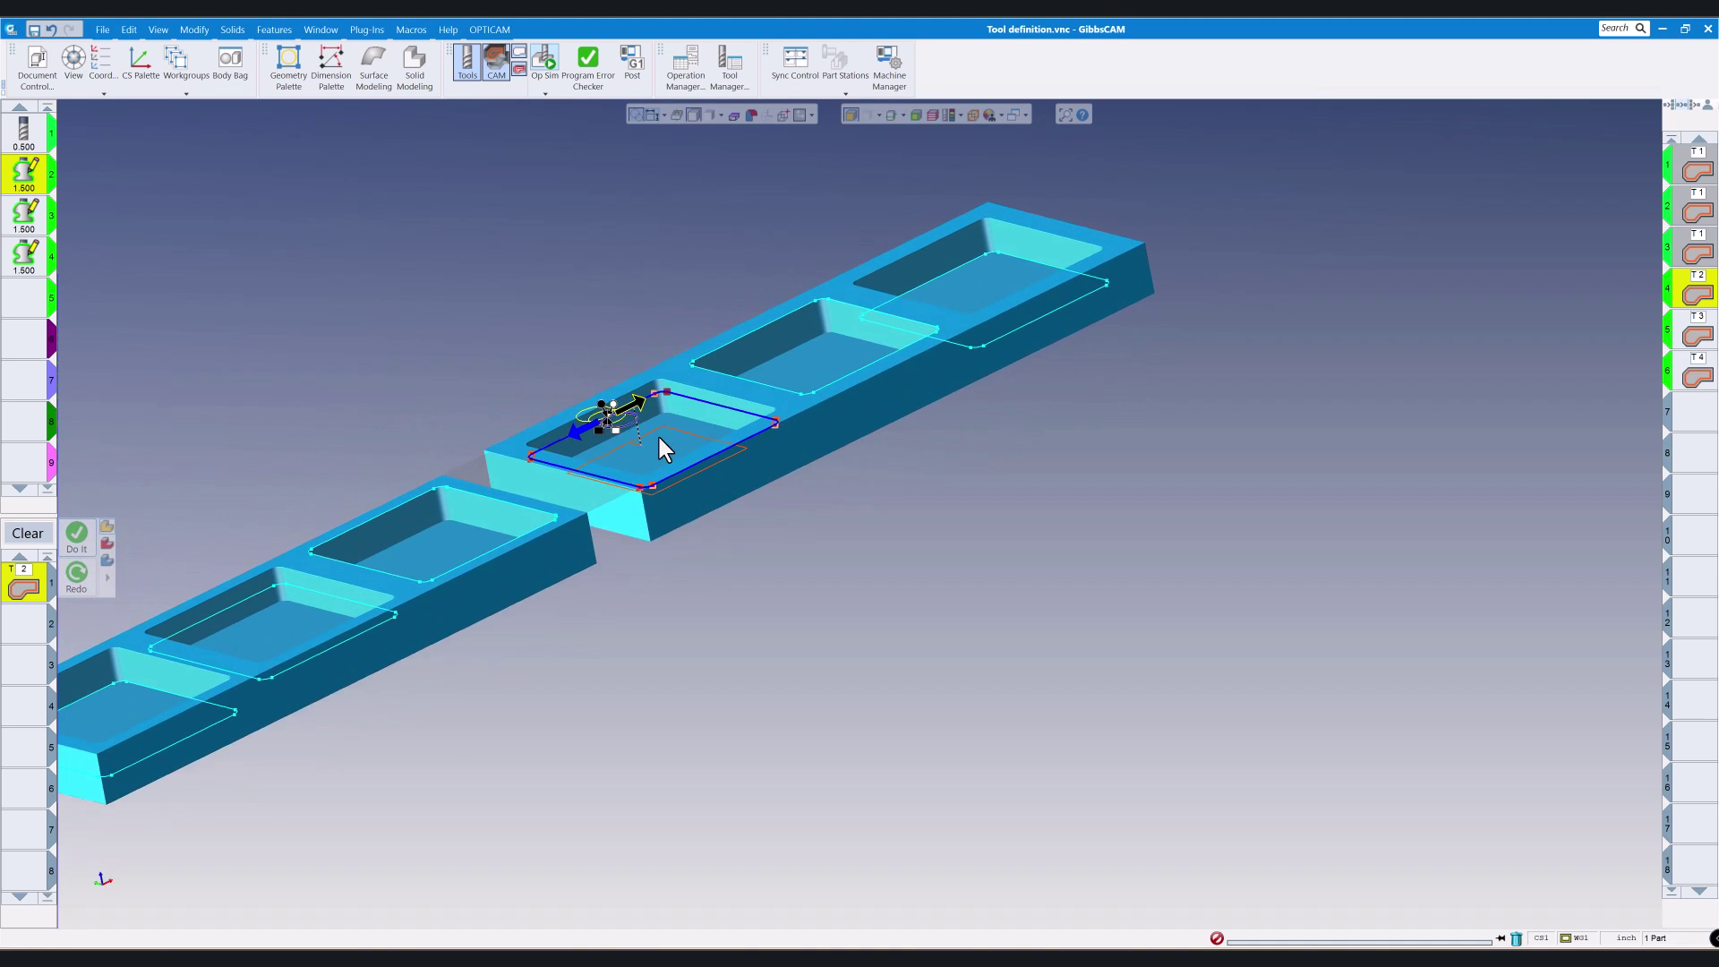
Step: Check milling tool 3's definition, including its toolpath generation setting and nominal dimensions, then close it
click(30, 221)
double_click(30, 221)
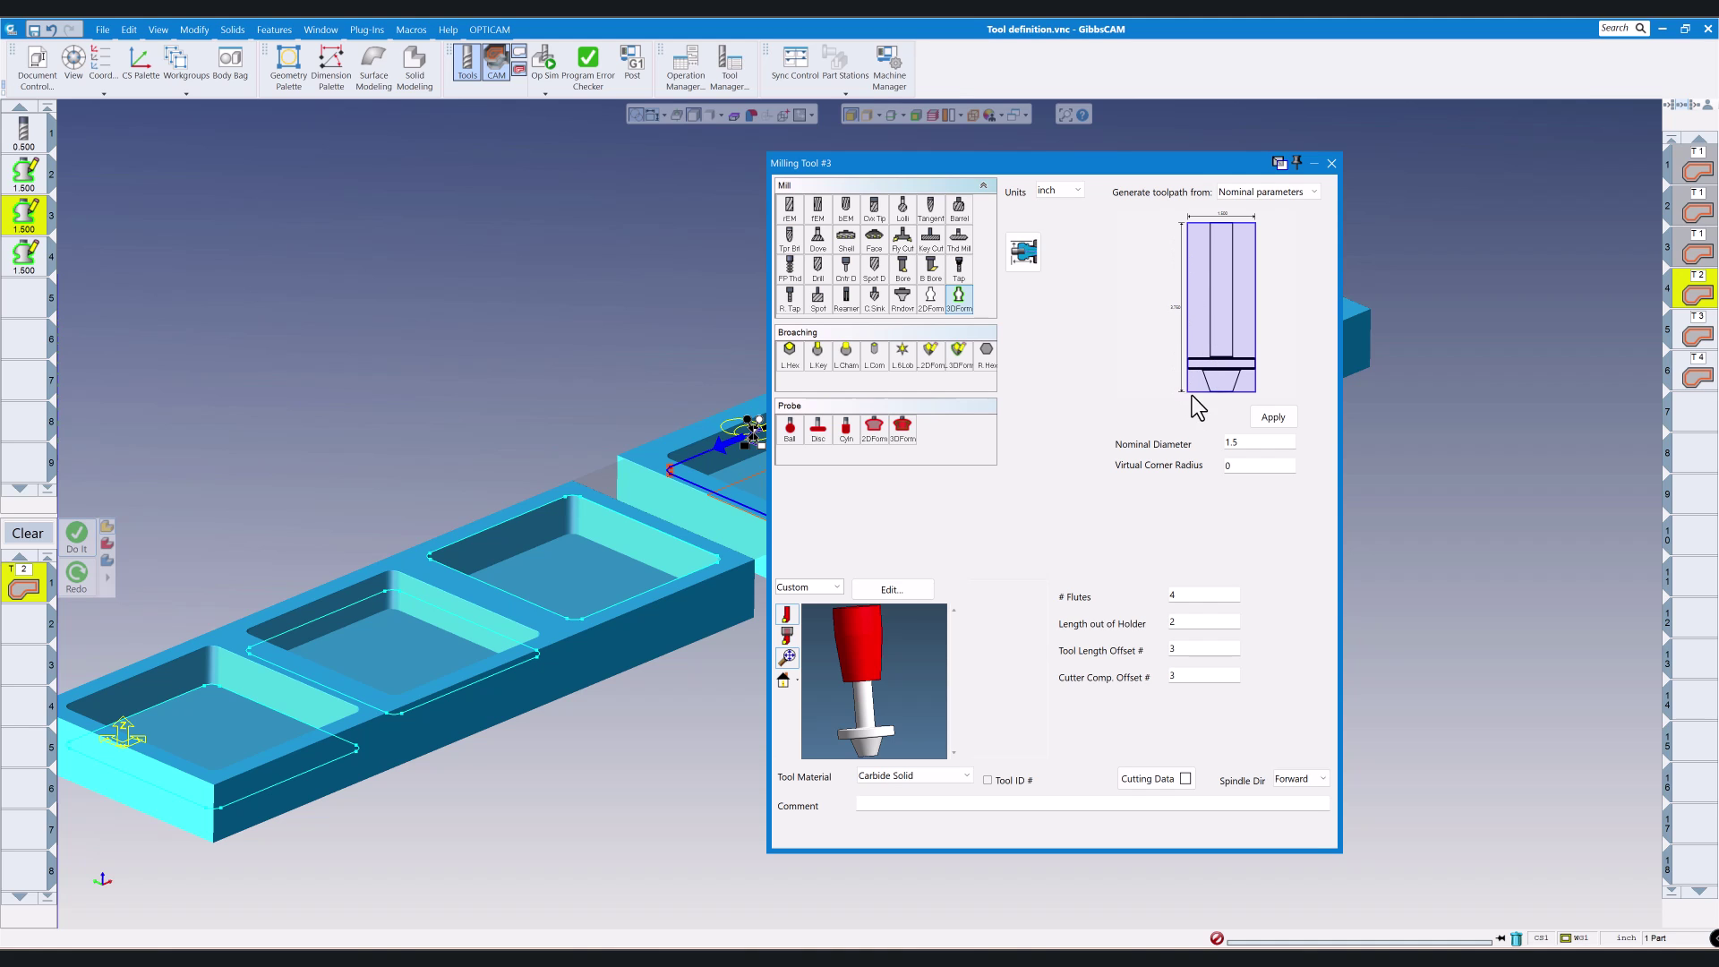
click(1331, 163)
Step: Try a surface Z of 0 in operation 5's contour process, then set it back to -1 and close the process
click(1689, 337)
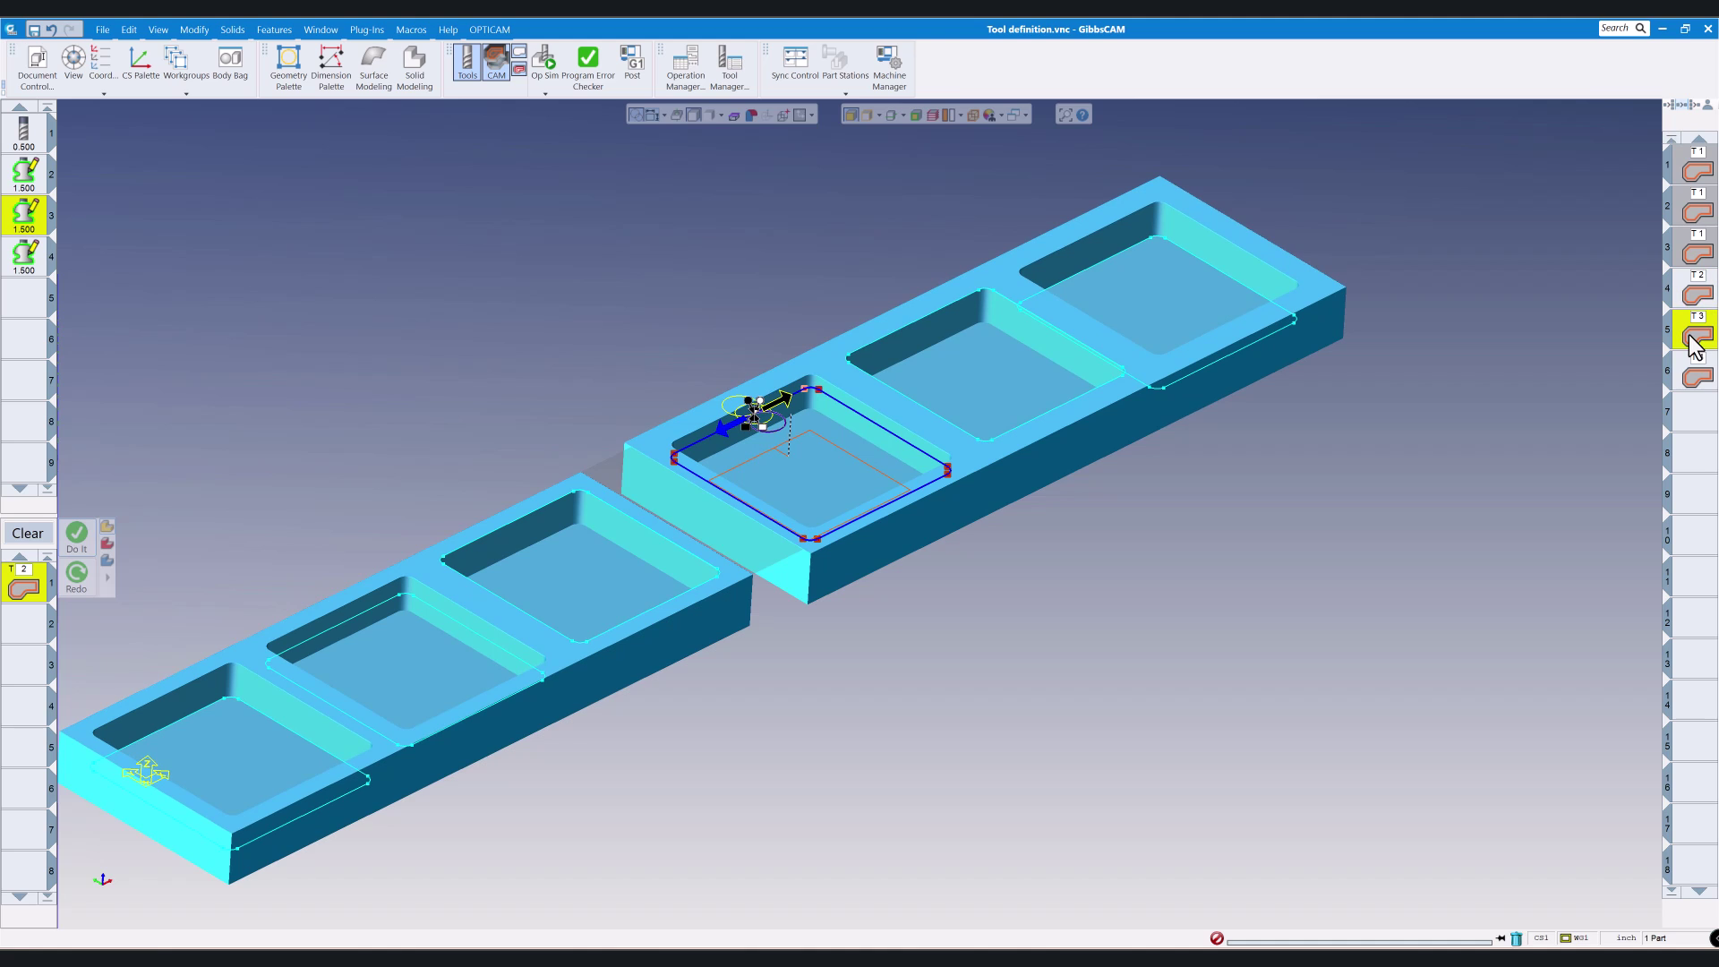
double_click(1689, 336)
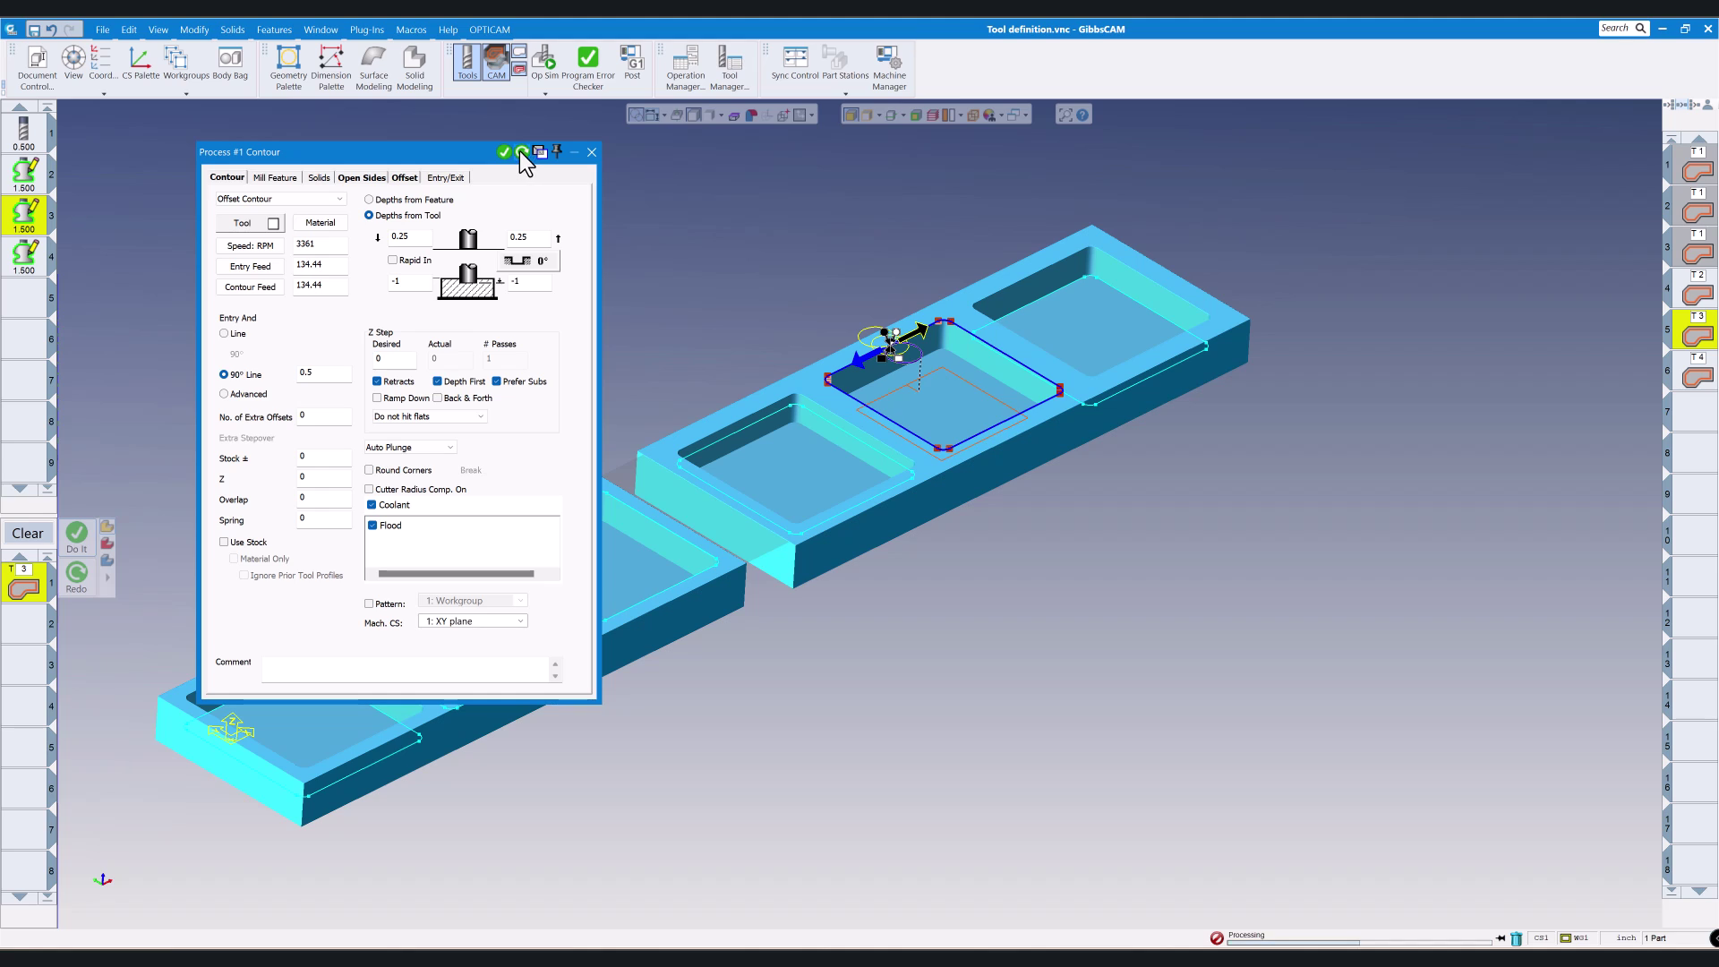
double_click(398, 281)
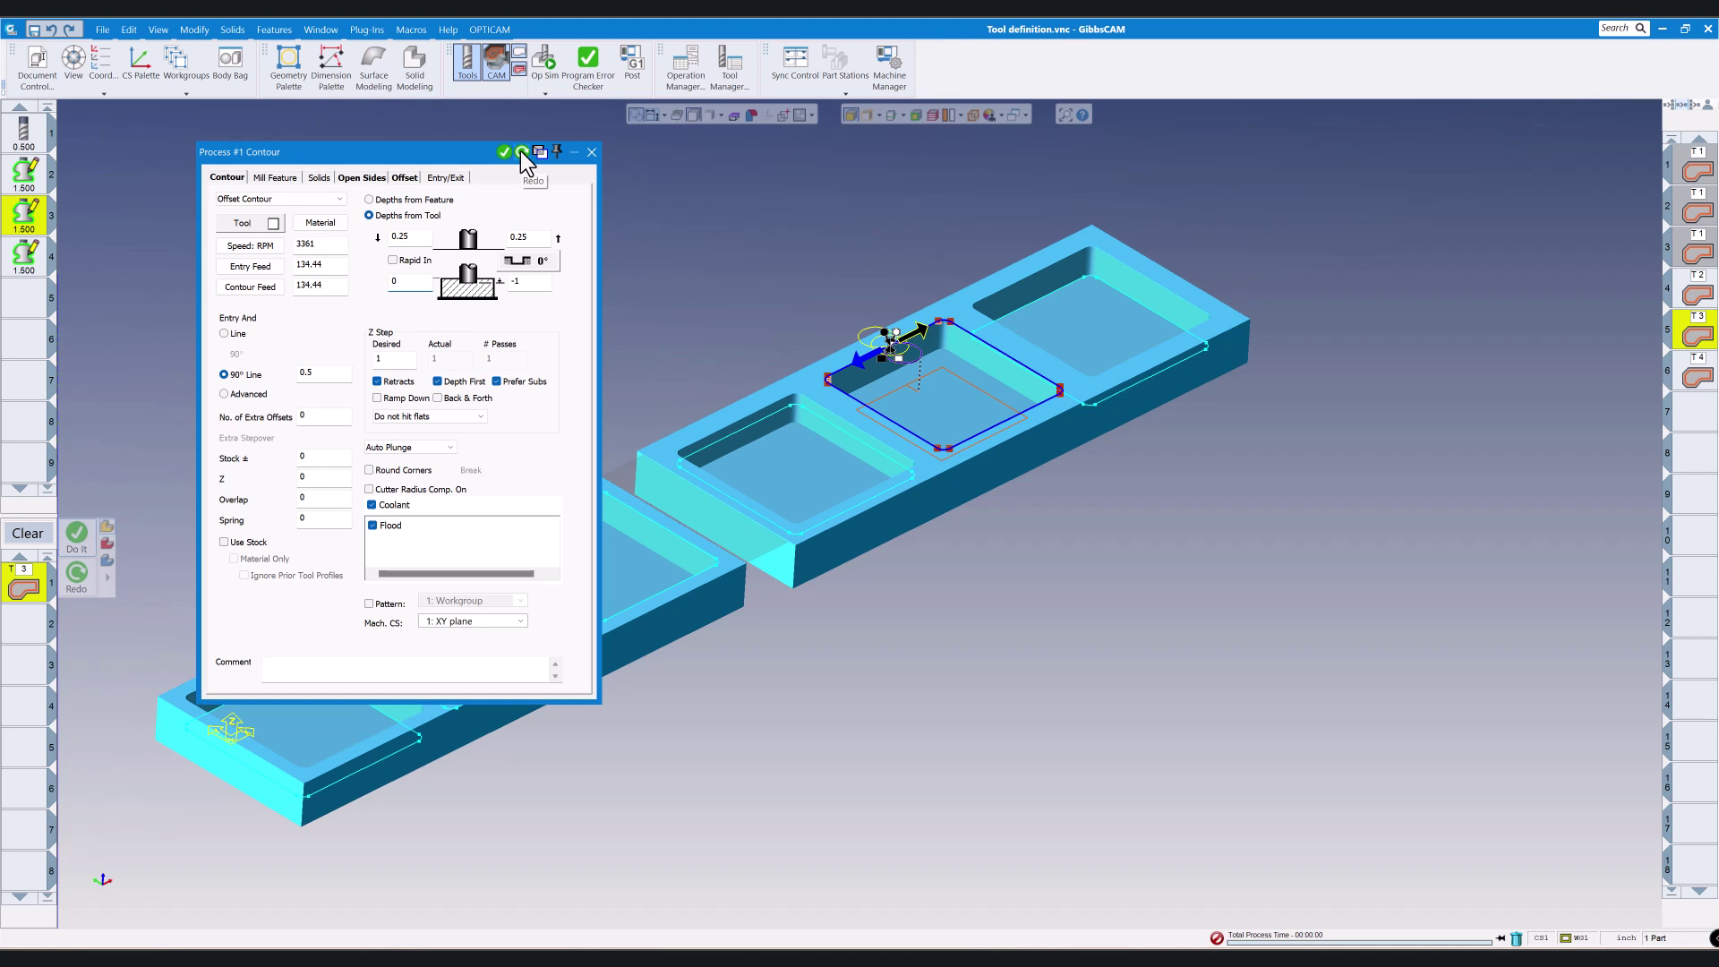
double_click(422, 285)
text(-1)
click(590, 153)
Step: Review the depth settings in operation 6's contour process for the last pocket, then close the process
click(1701, 378)
double_click(1701, 378)
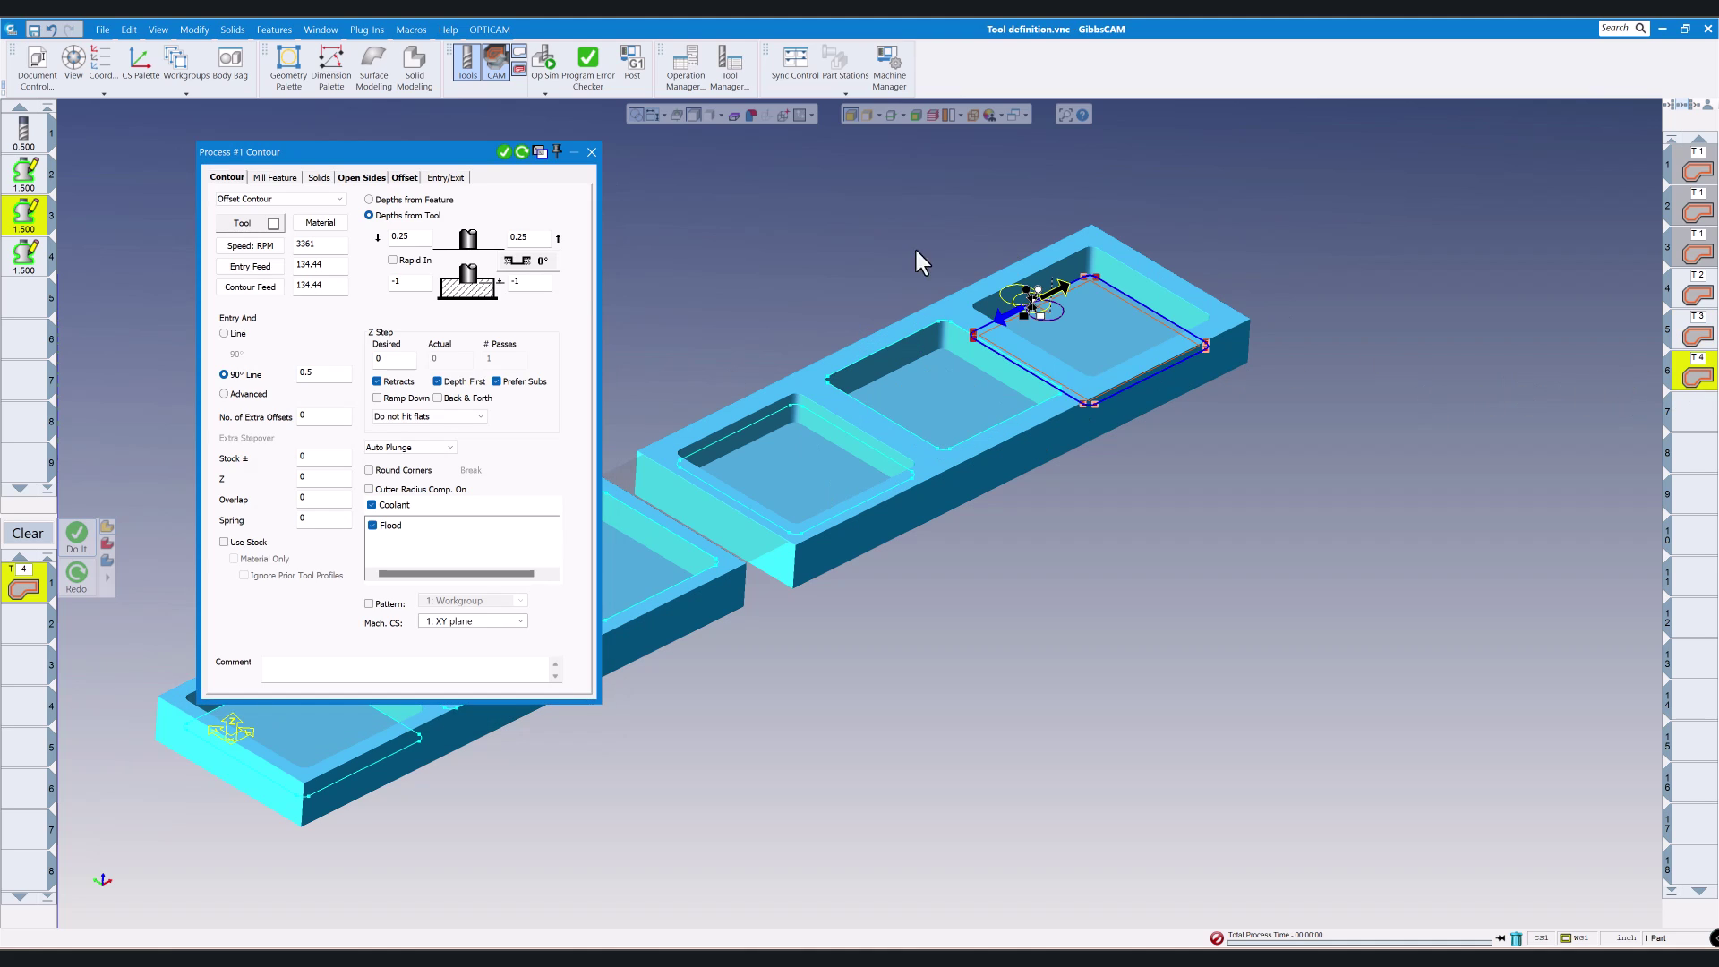
click(591, 152)
Step: Examine milling tool 4's Monotonic profile setting and tool shape, then recheck operation 6's depth settings
double_click(30, 260)
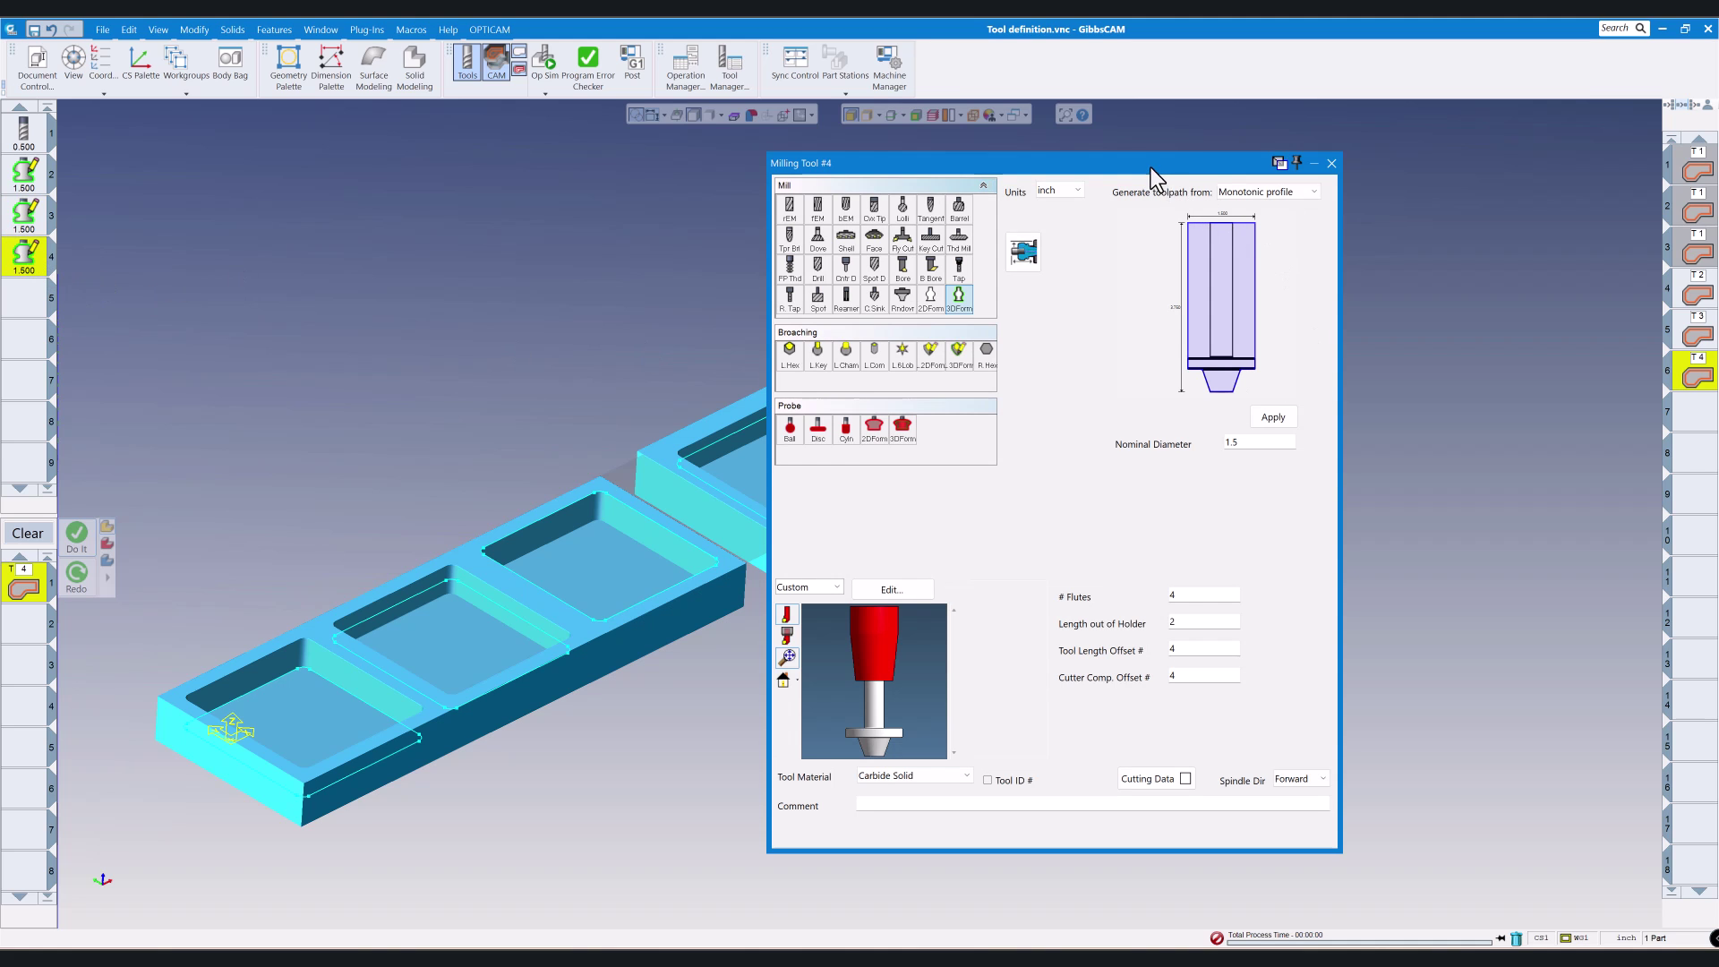
drag(1151, 169, 671, 180)
click(831, 206)
click(773, 231)
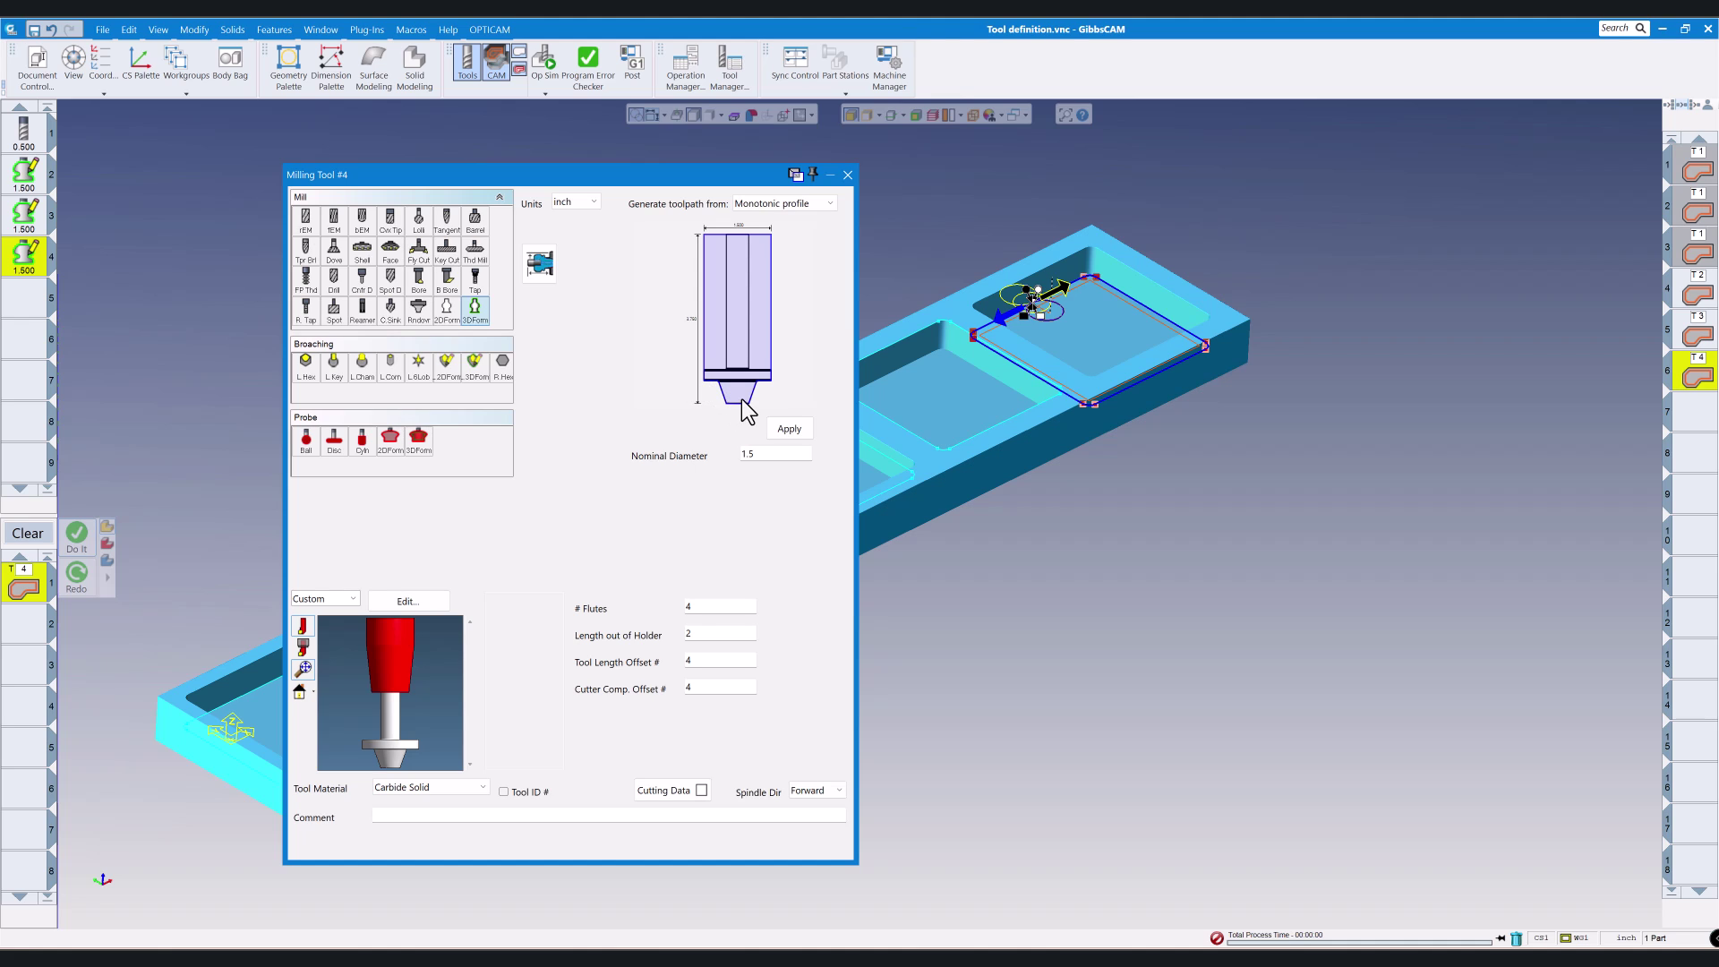
click(847, 176)
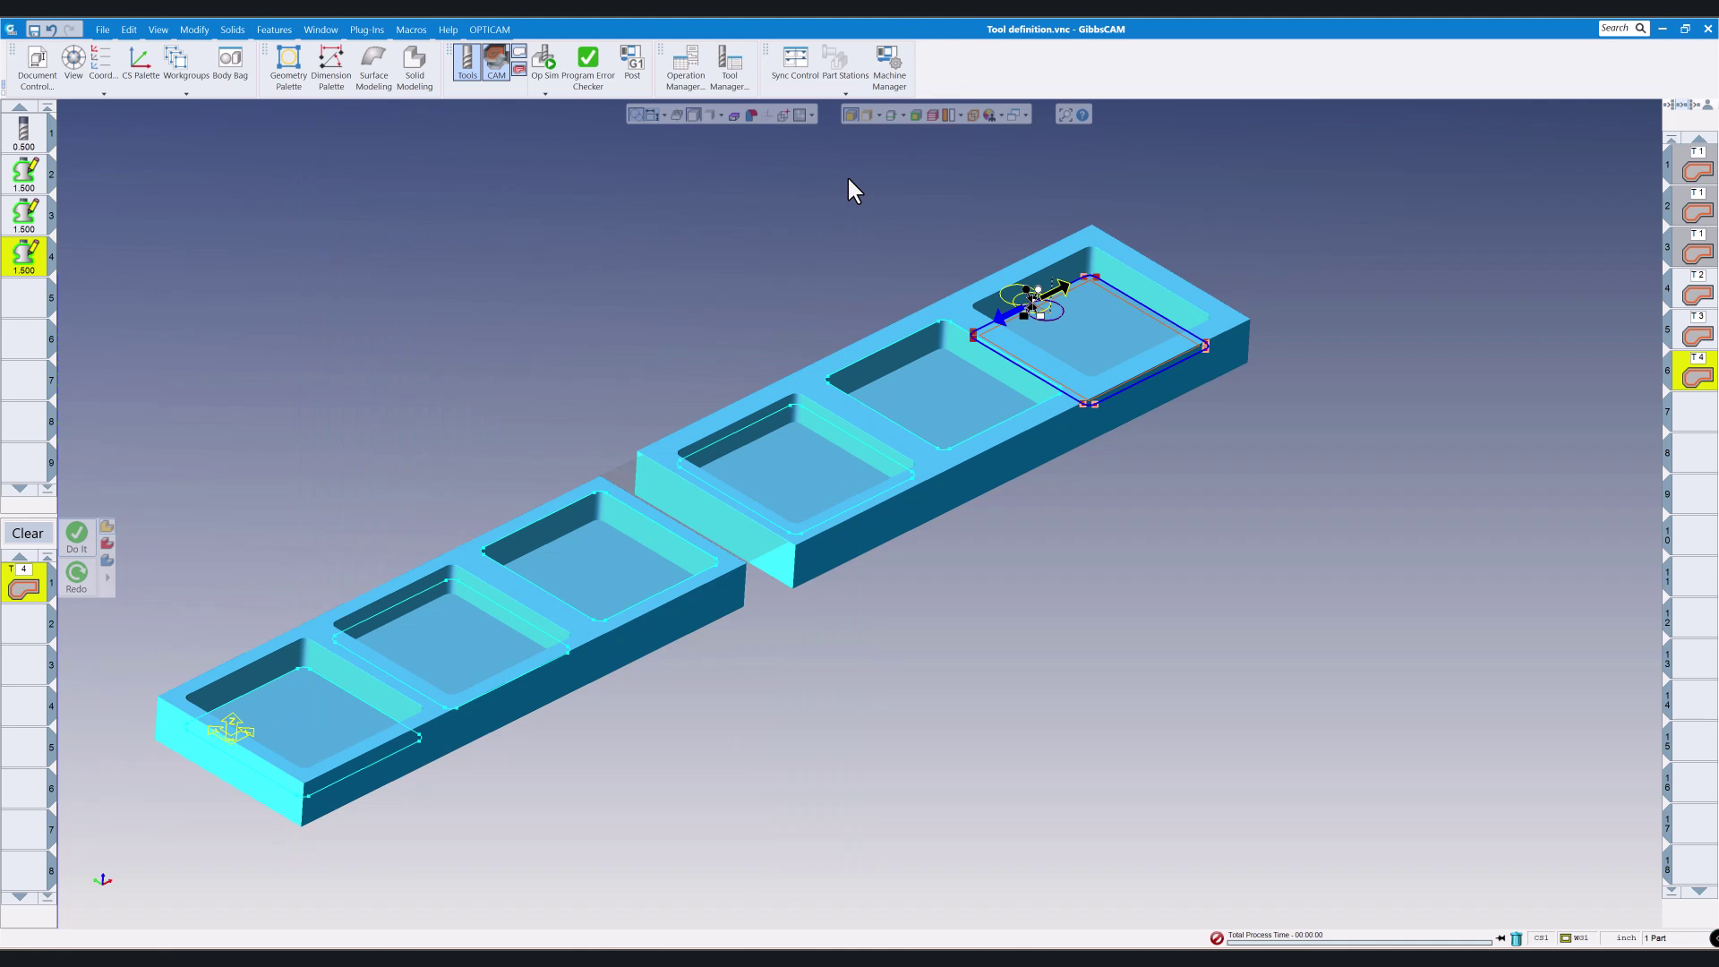
double_click(1694, 376)
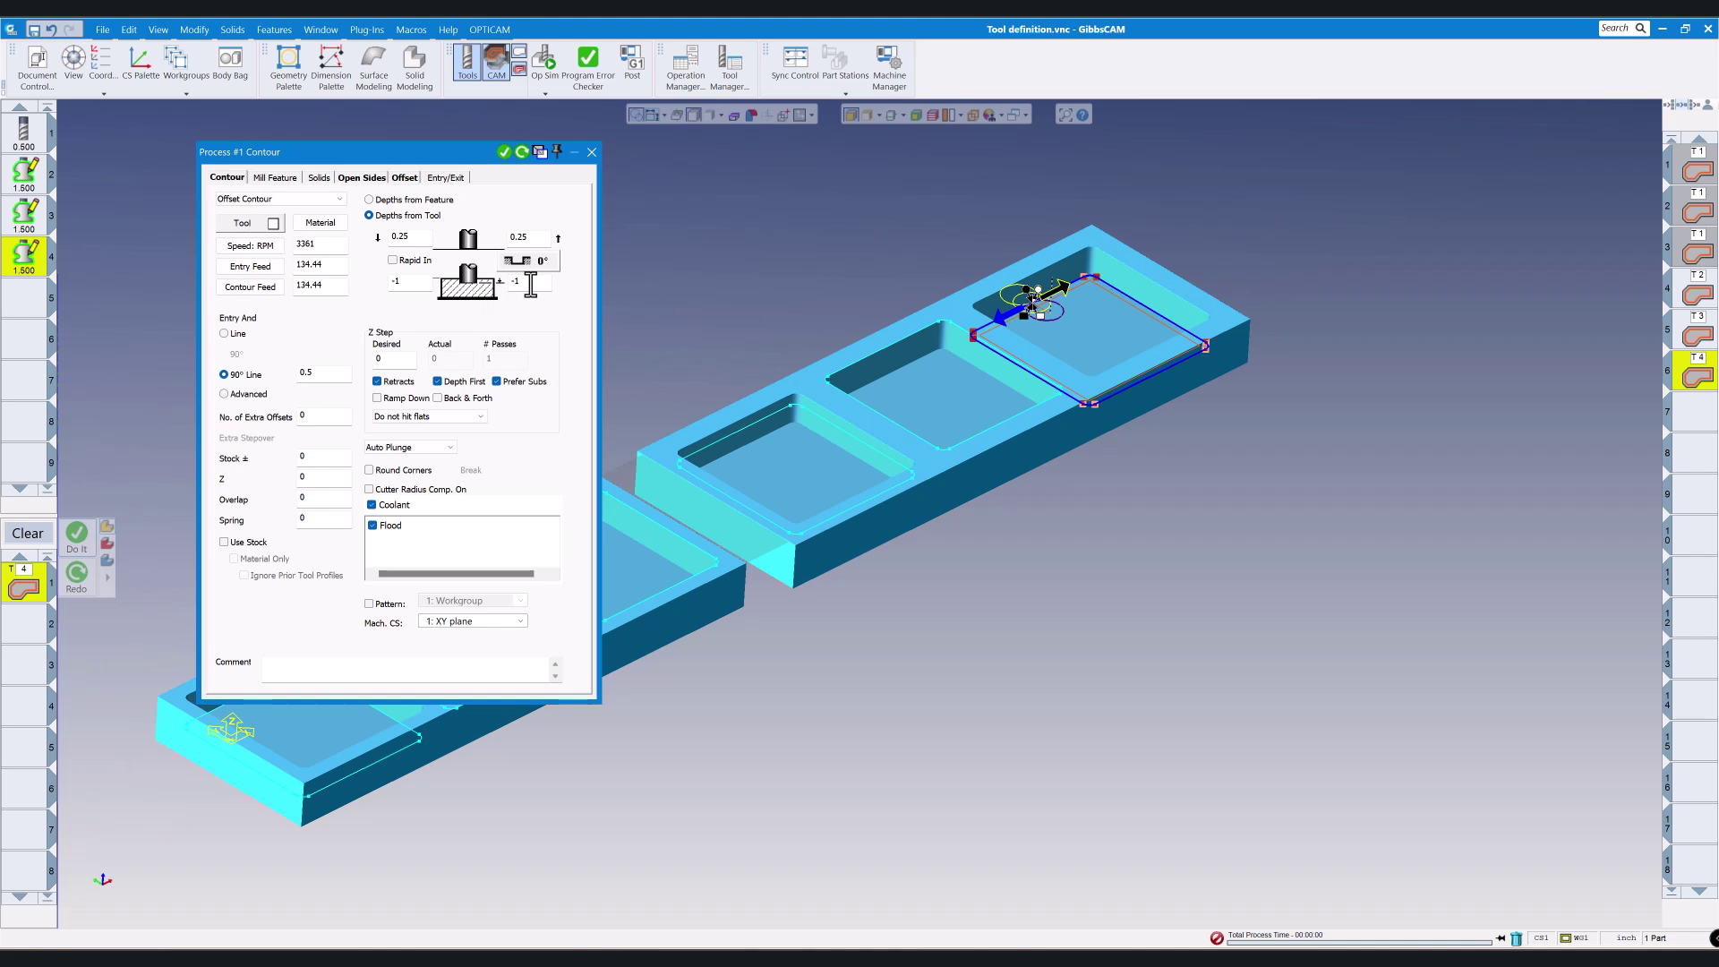
click(592, 152)
Step: Run the machining simulation feature by feature until the form tool reaches the last pocket
click(544, 61)
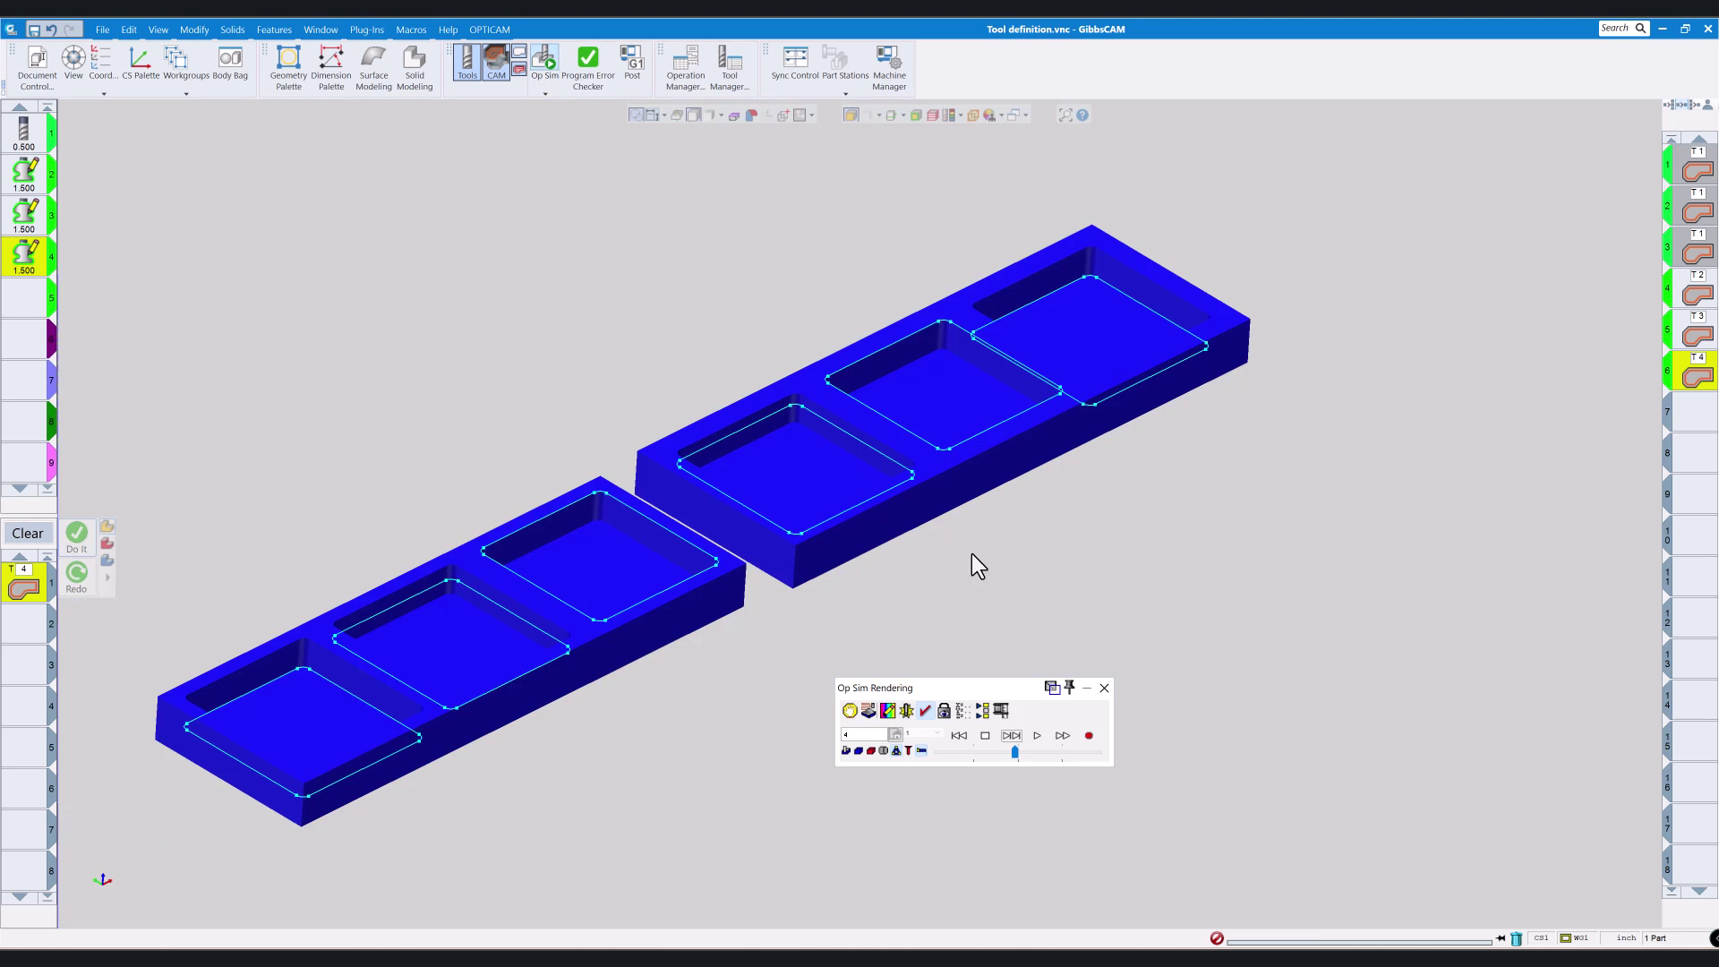
click(1018, 744)
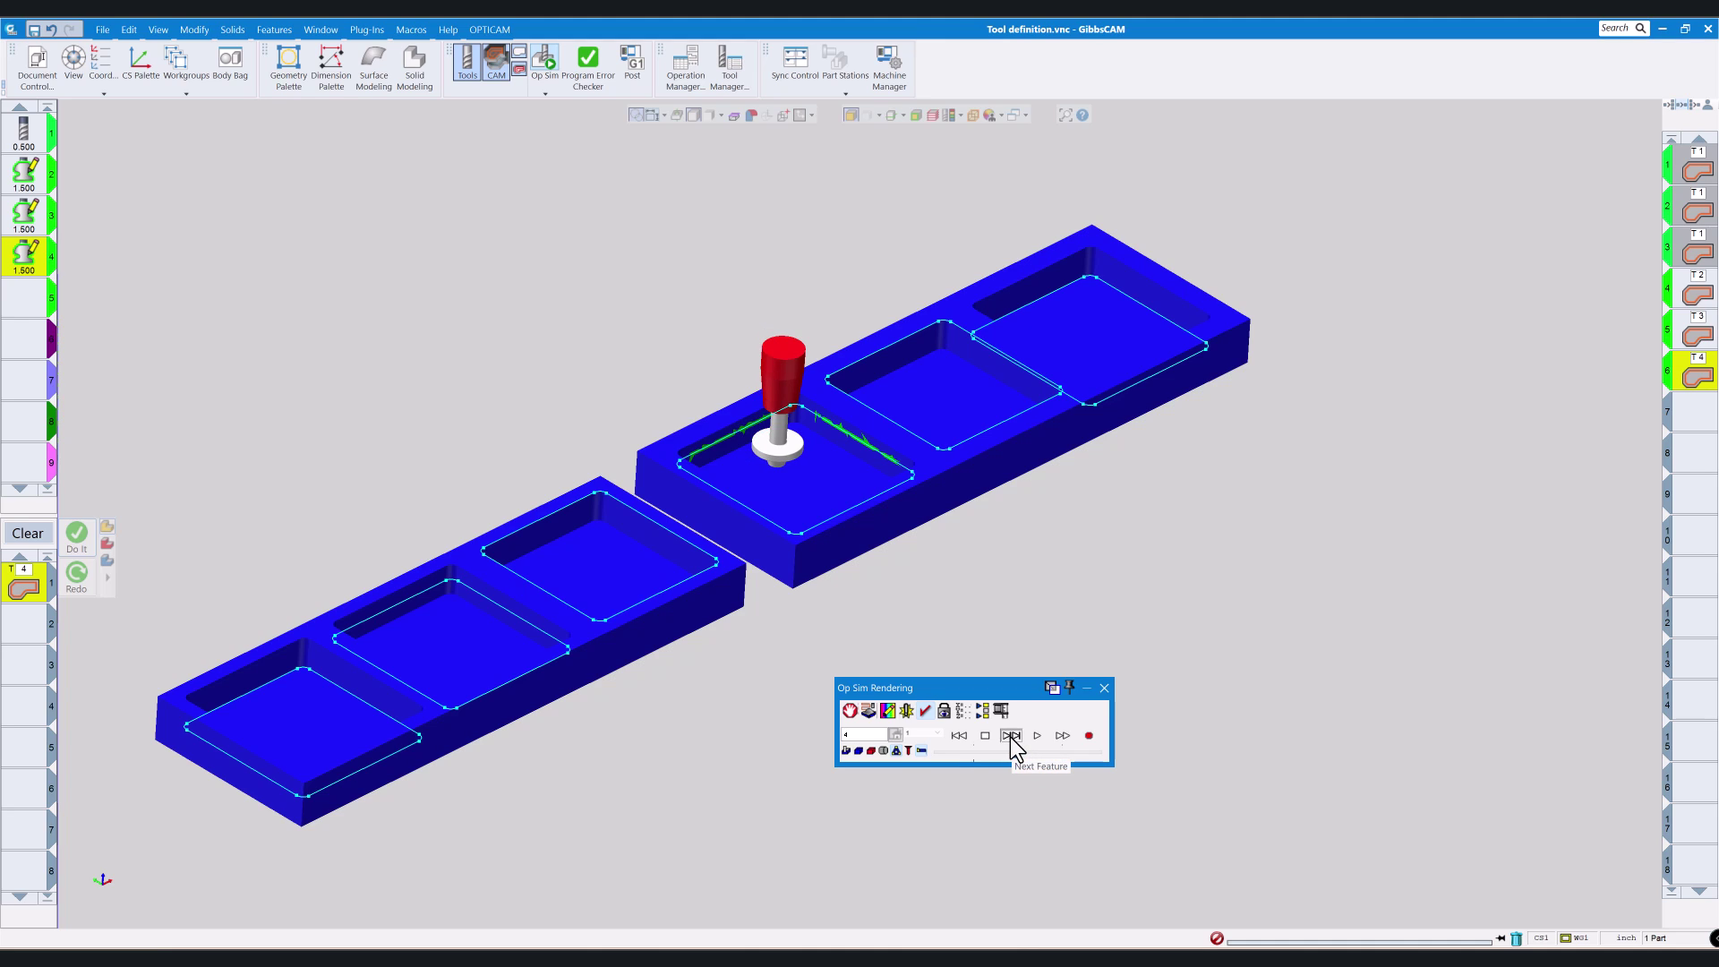
click(1011, 736)
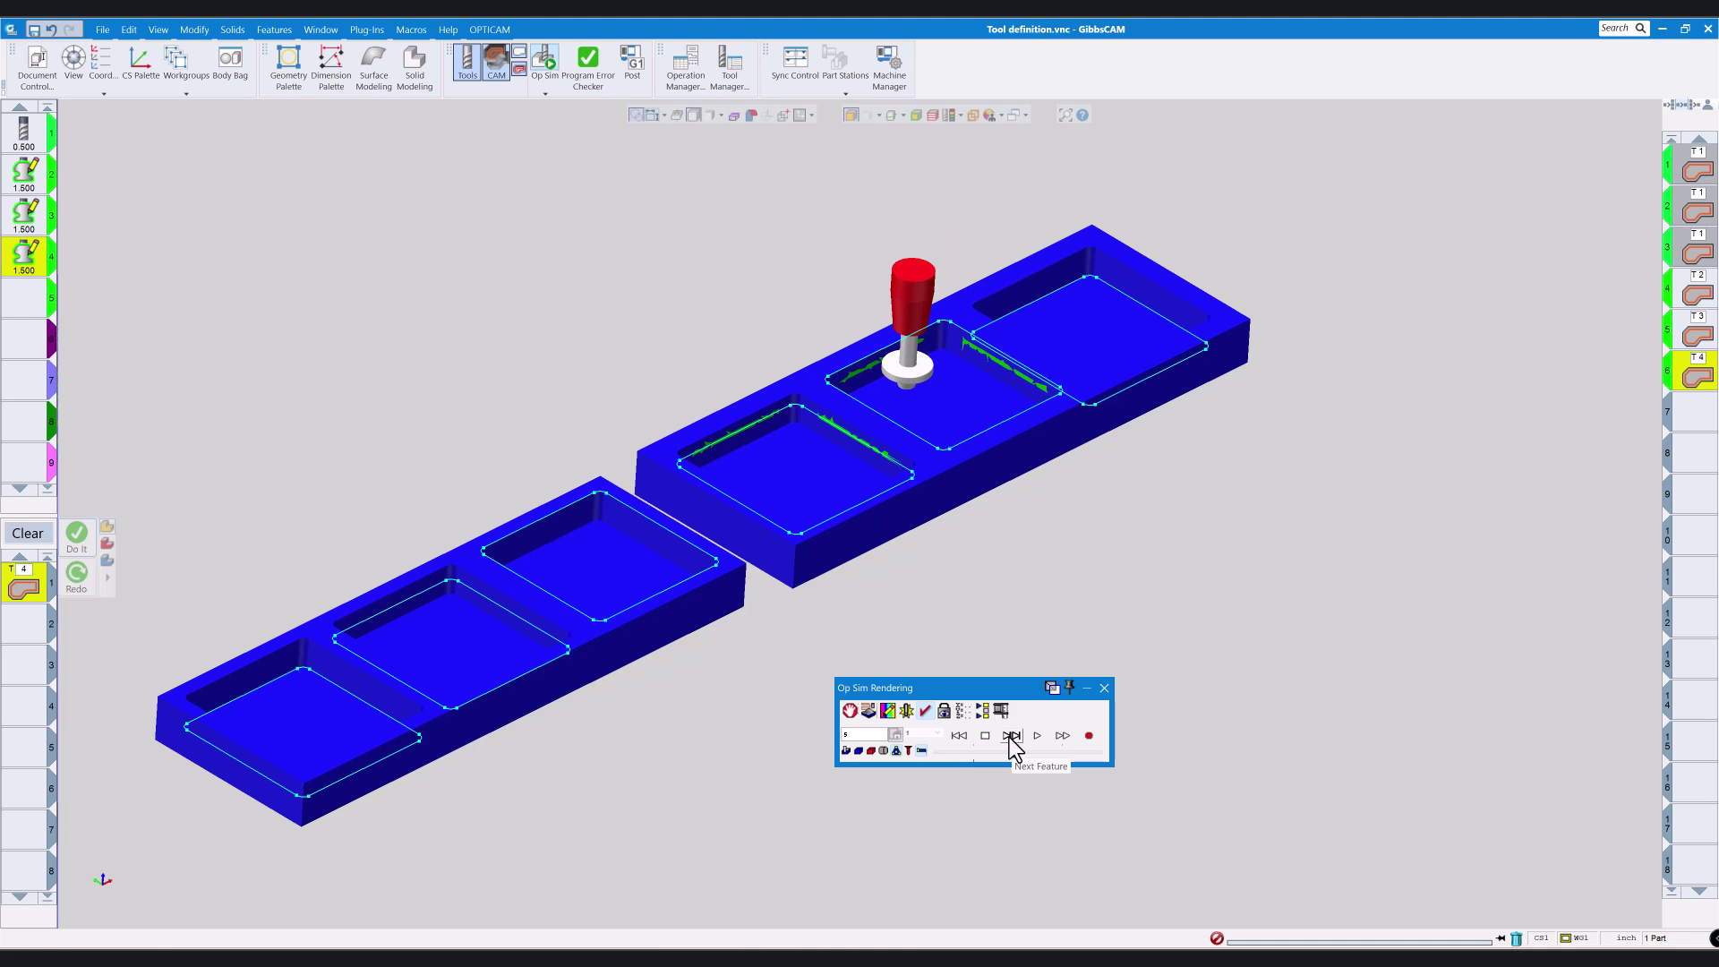
click(1011, 735)
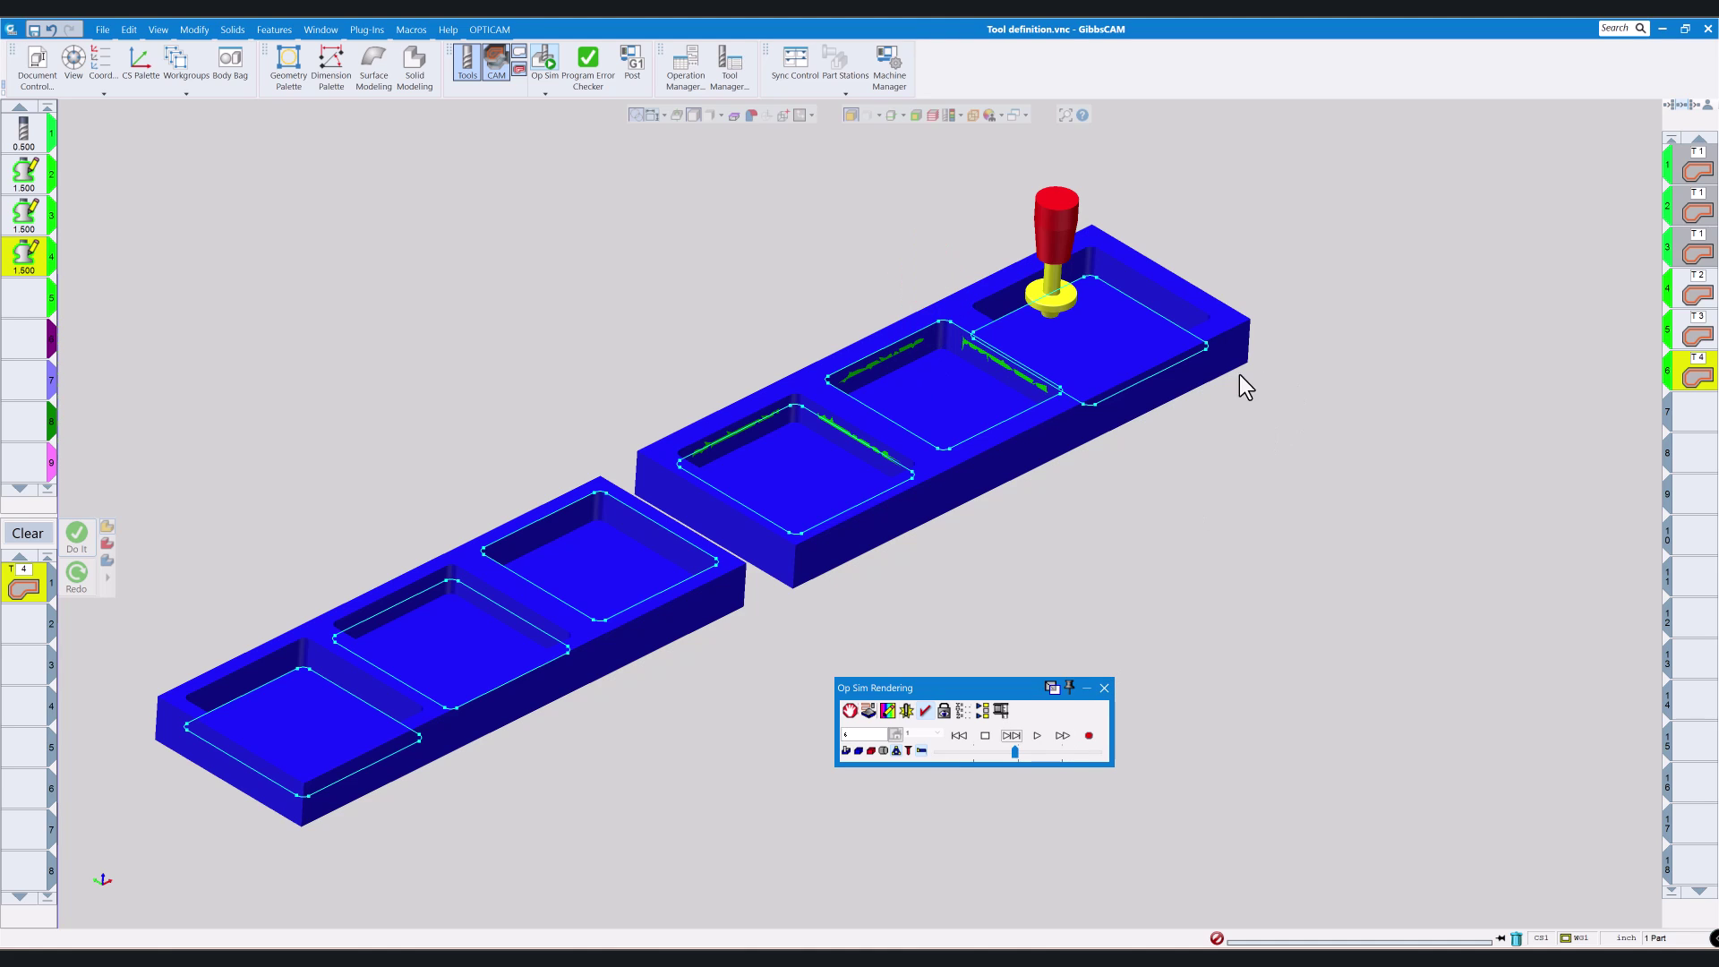
Step: Simulate operation 6 feature by feature in the last pocket and examine the cut along its walls
drag(924, 195, 1264, 483)
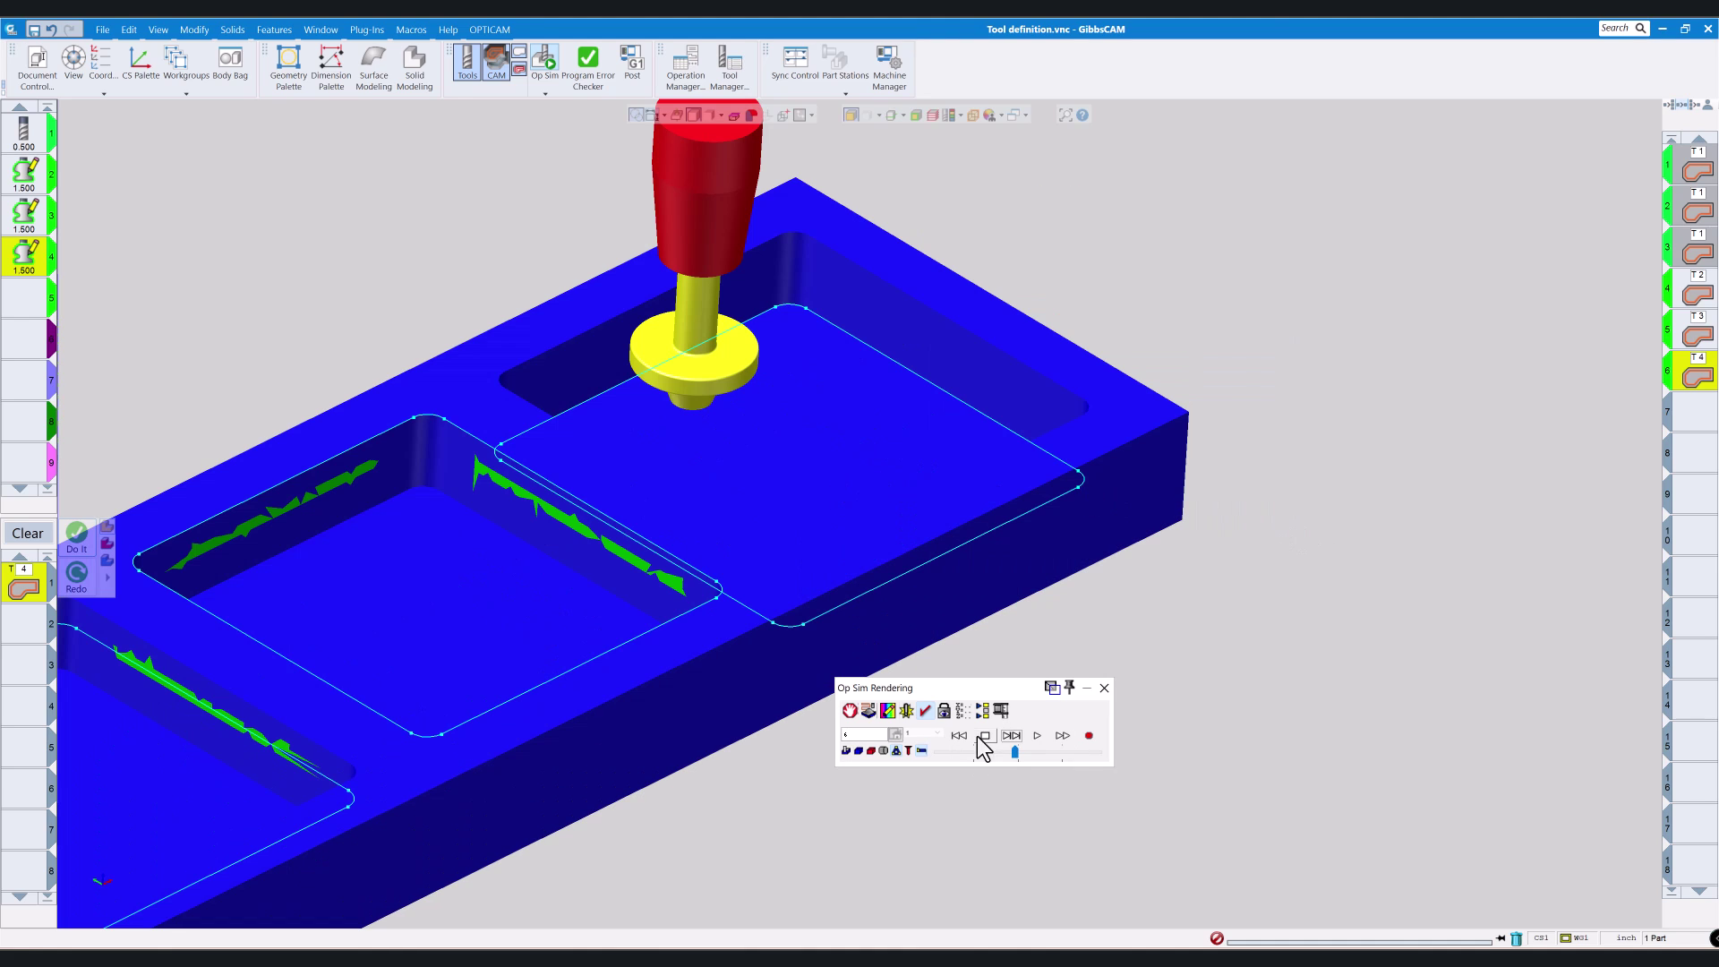
click(1012, 736)
click(1011, 735)
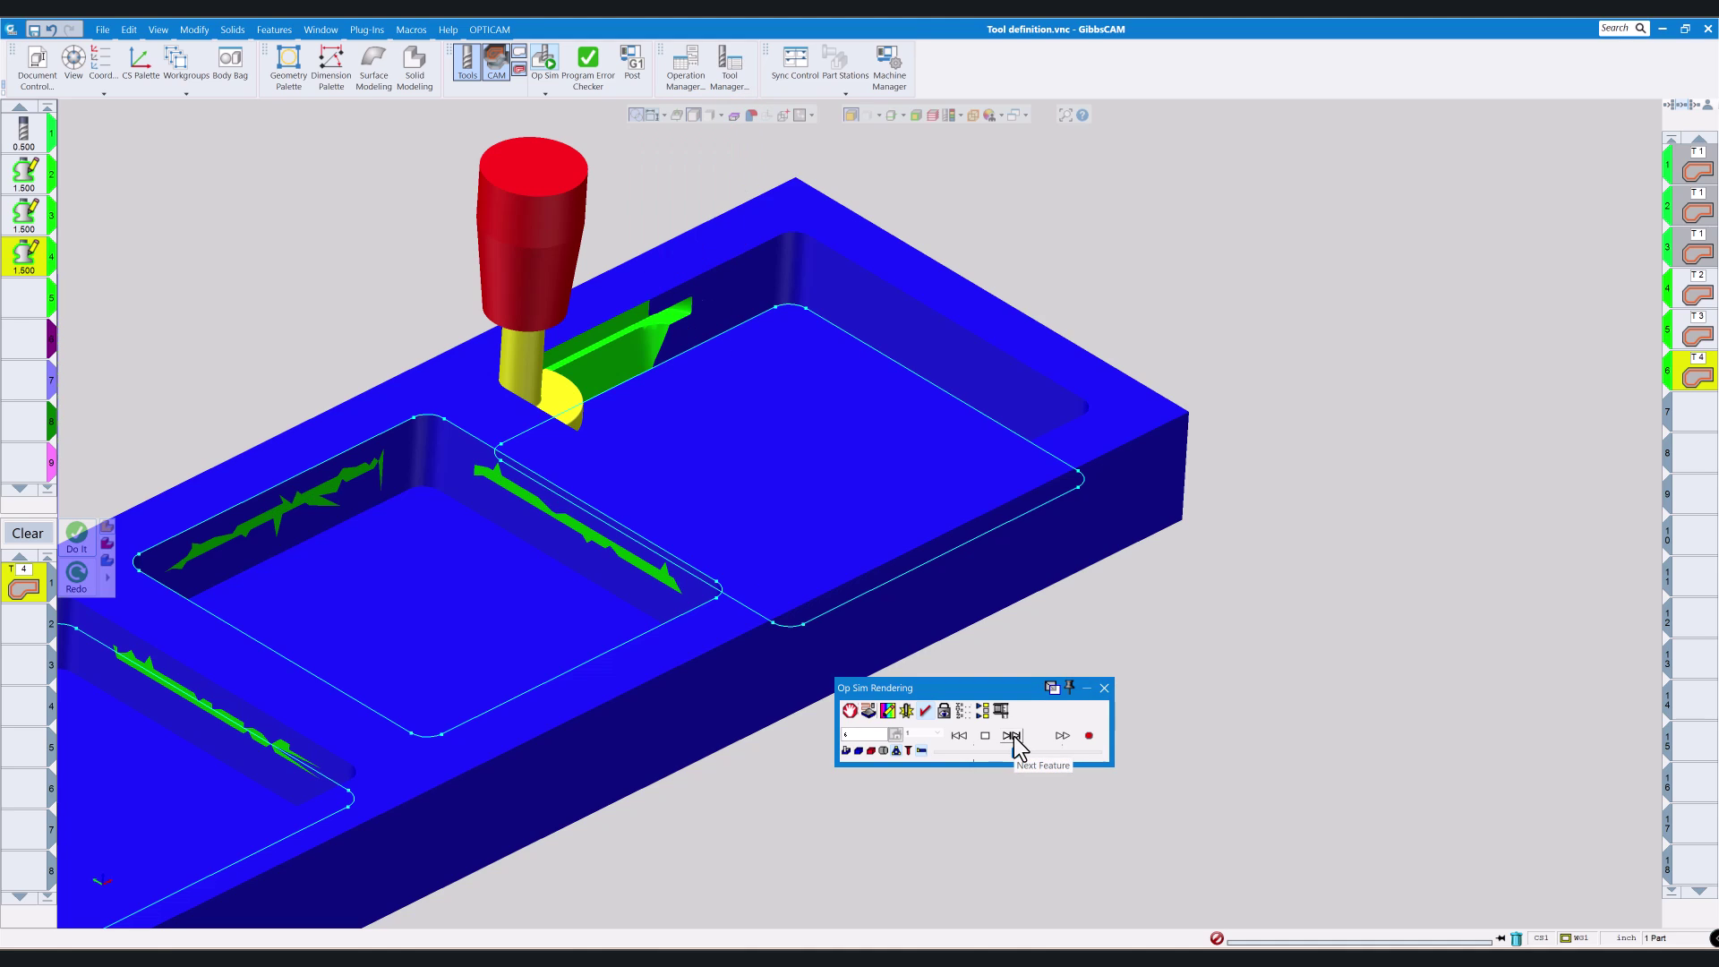
click(1012, 735)
click(1011, 735)
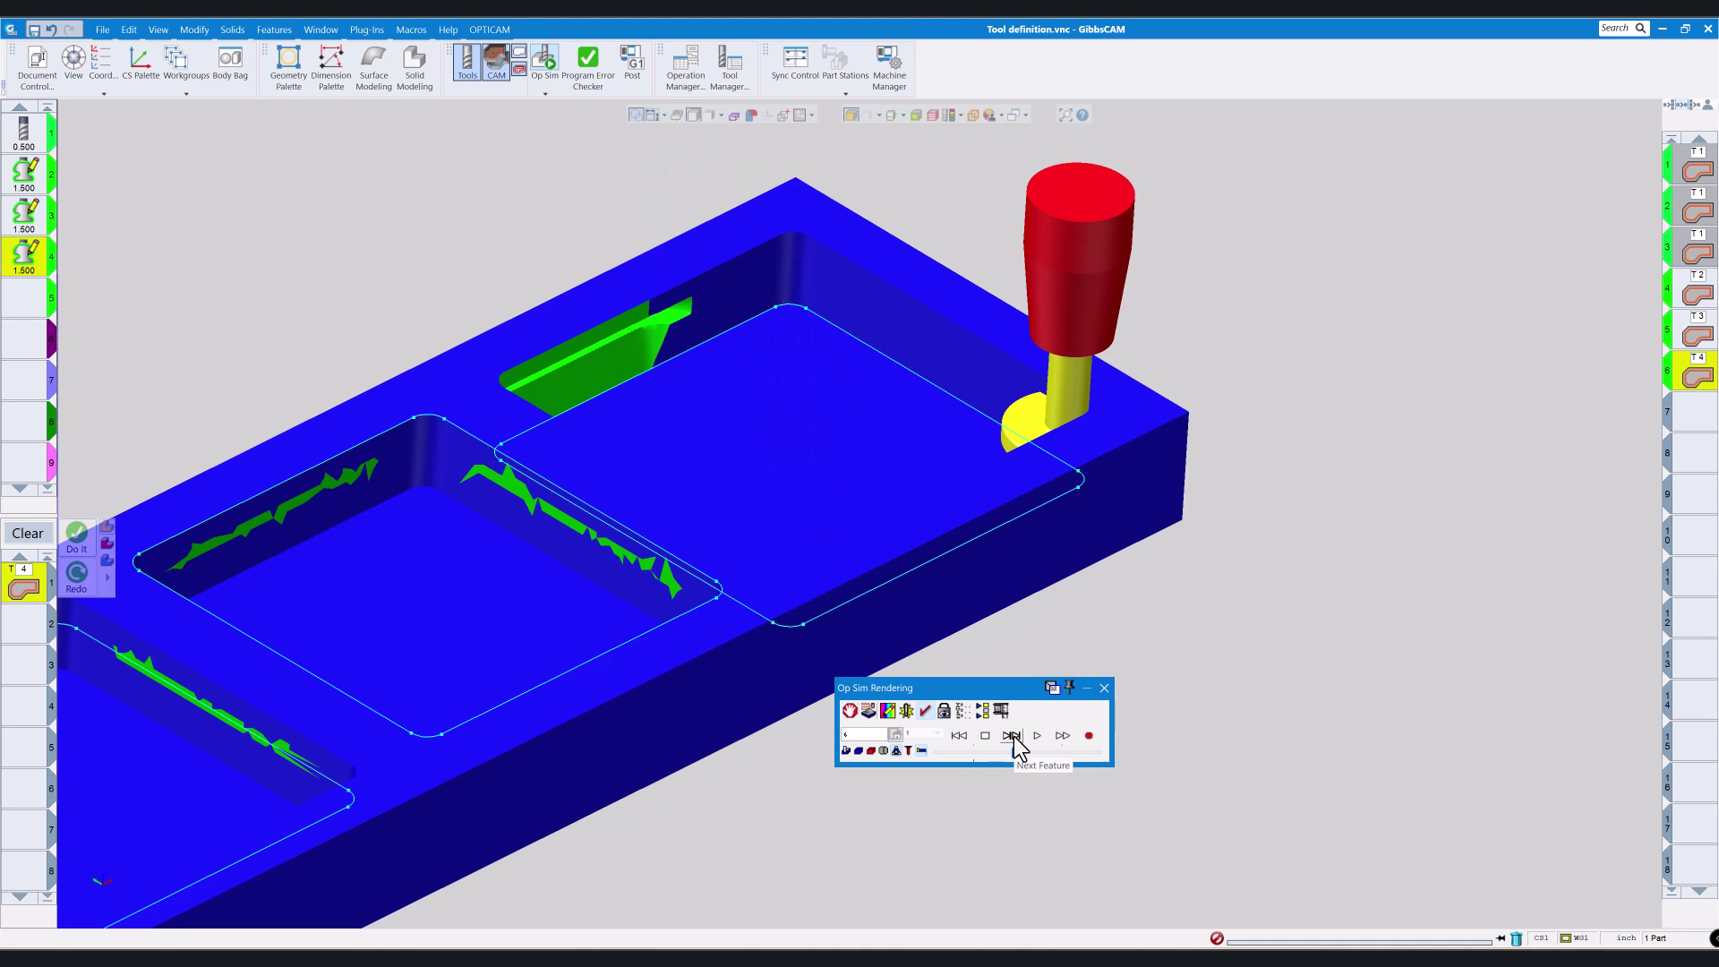
click(1011, 735)
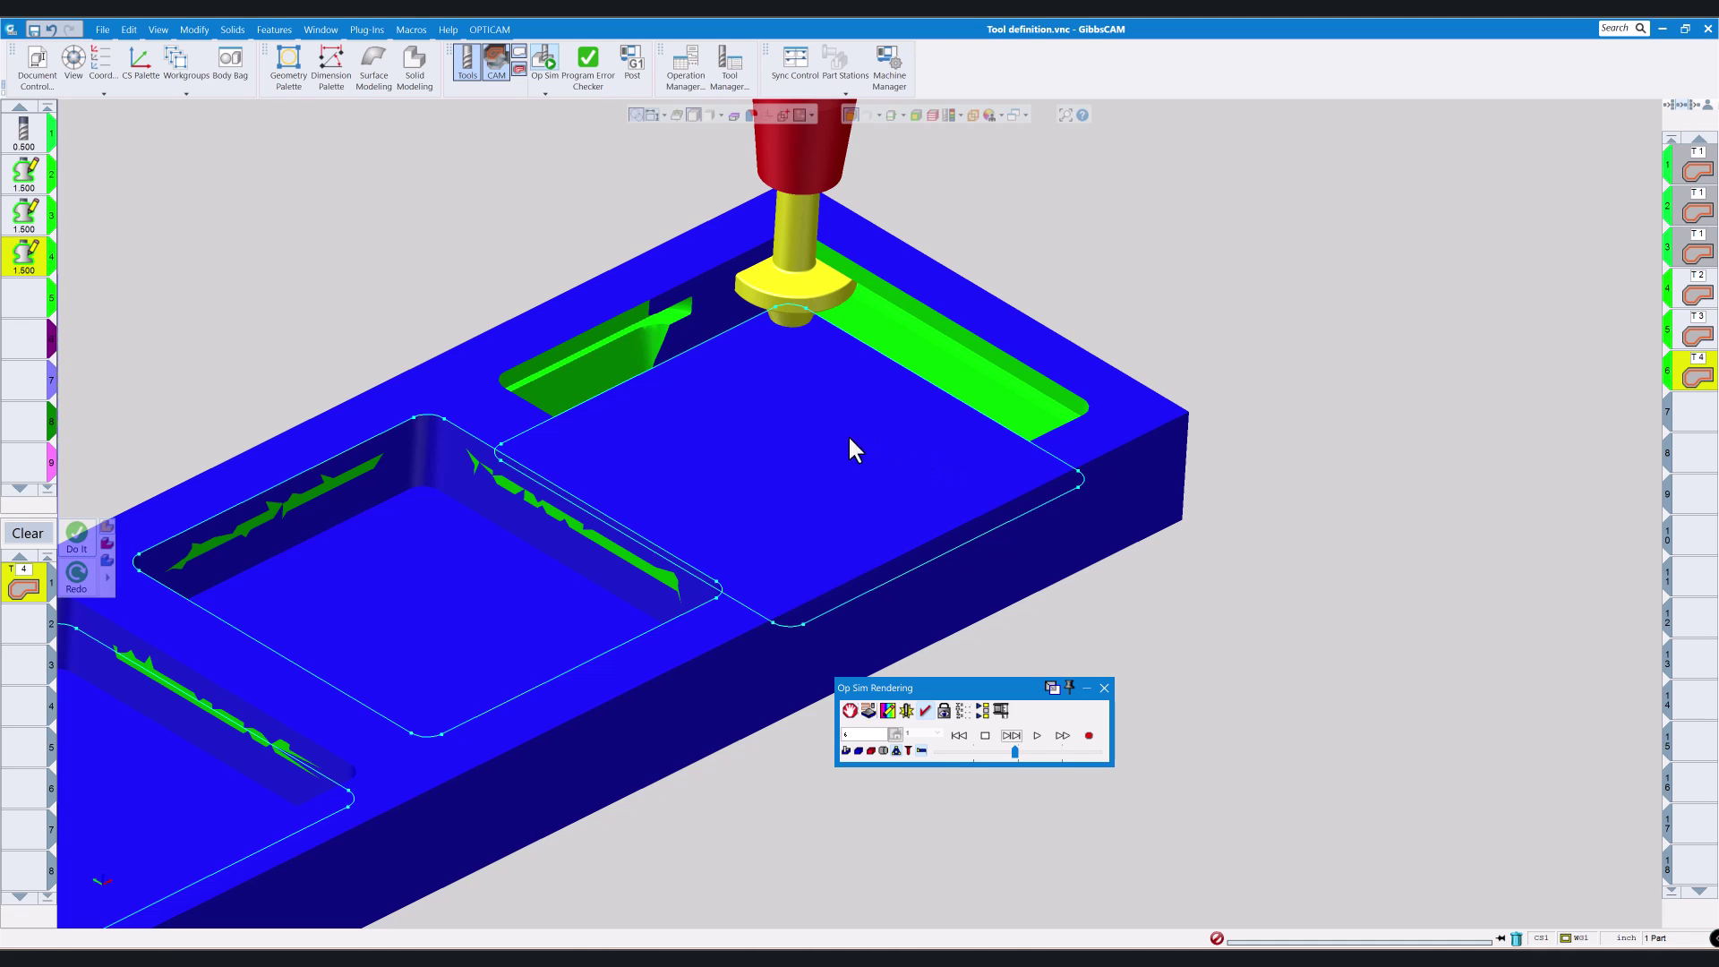
scroll(817, 475, down, 1)
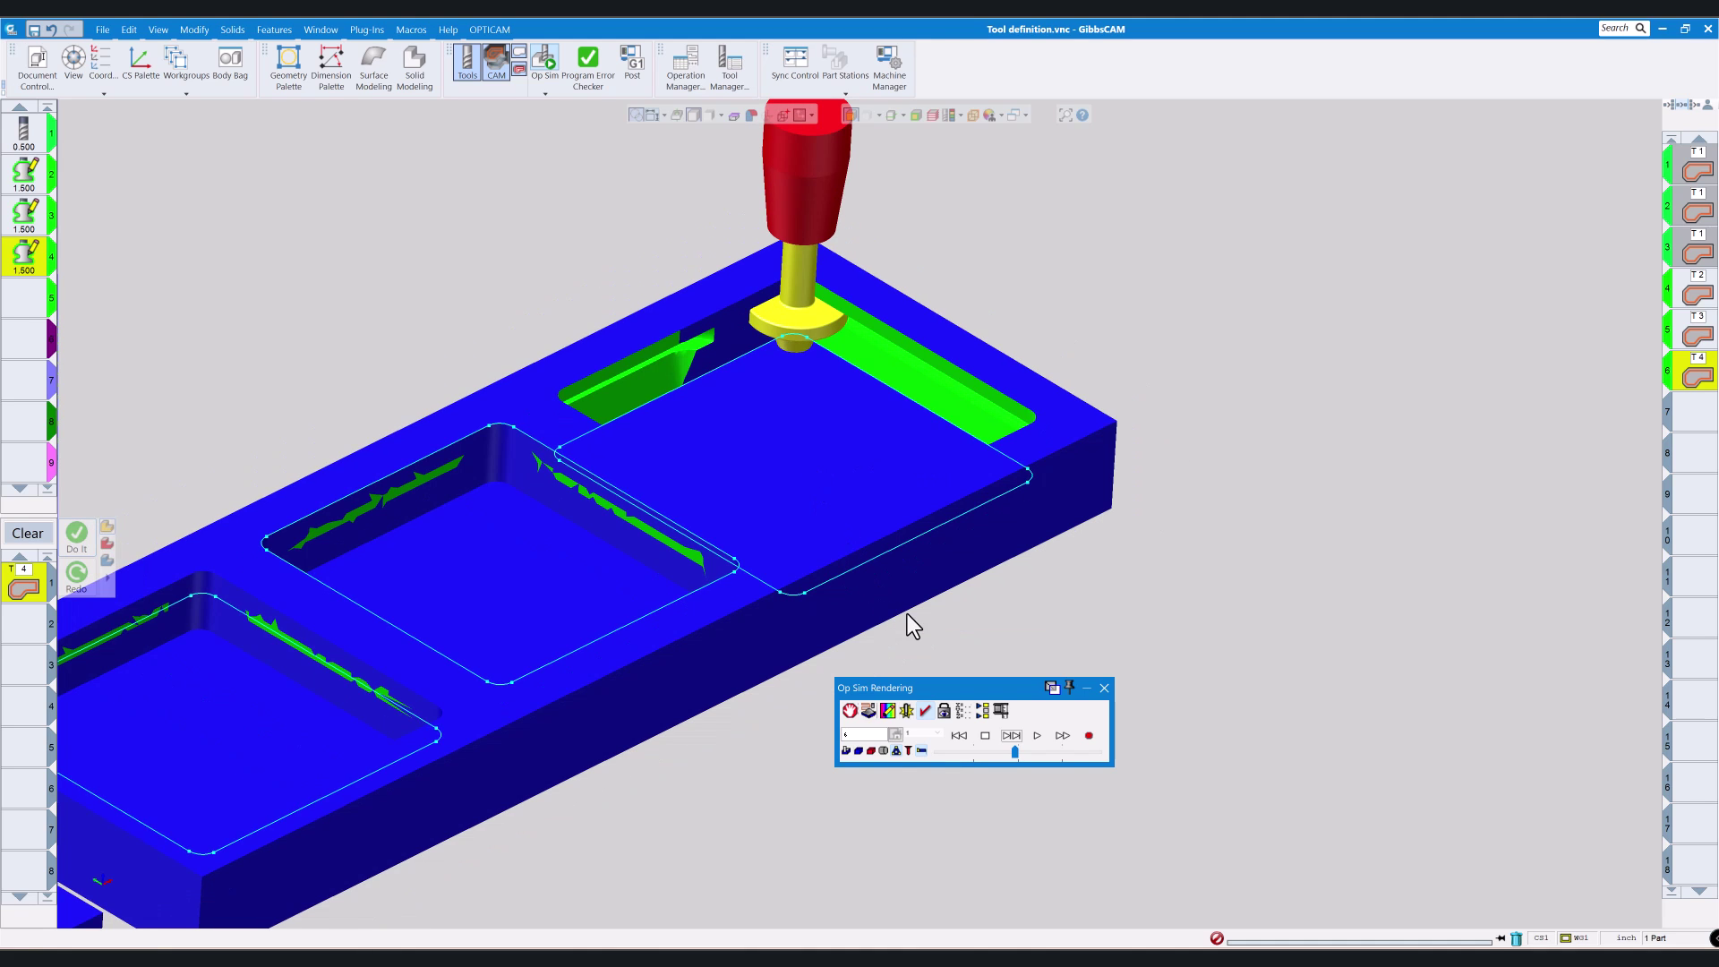
scroll(906, 614, down, 2)
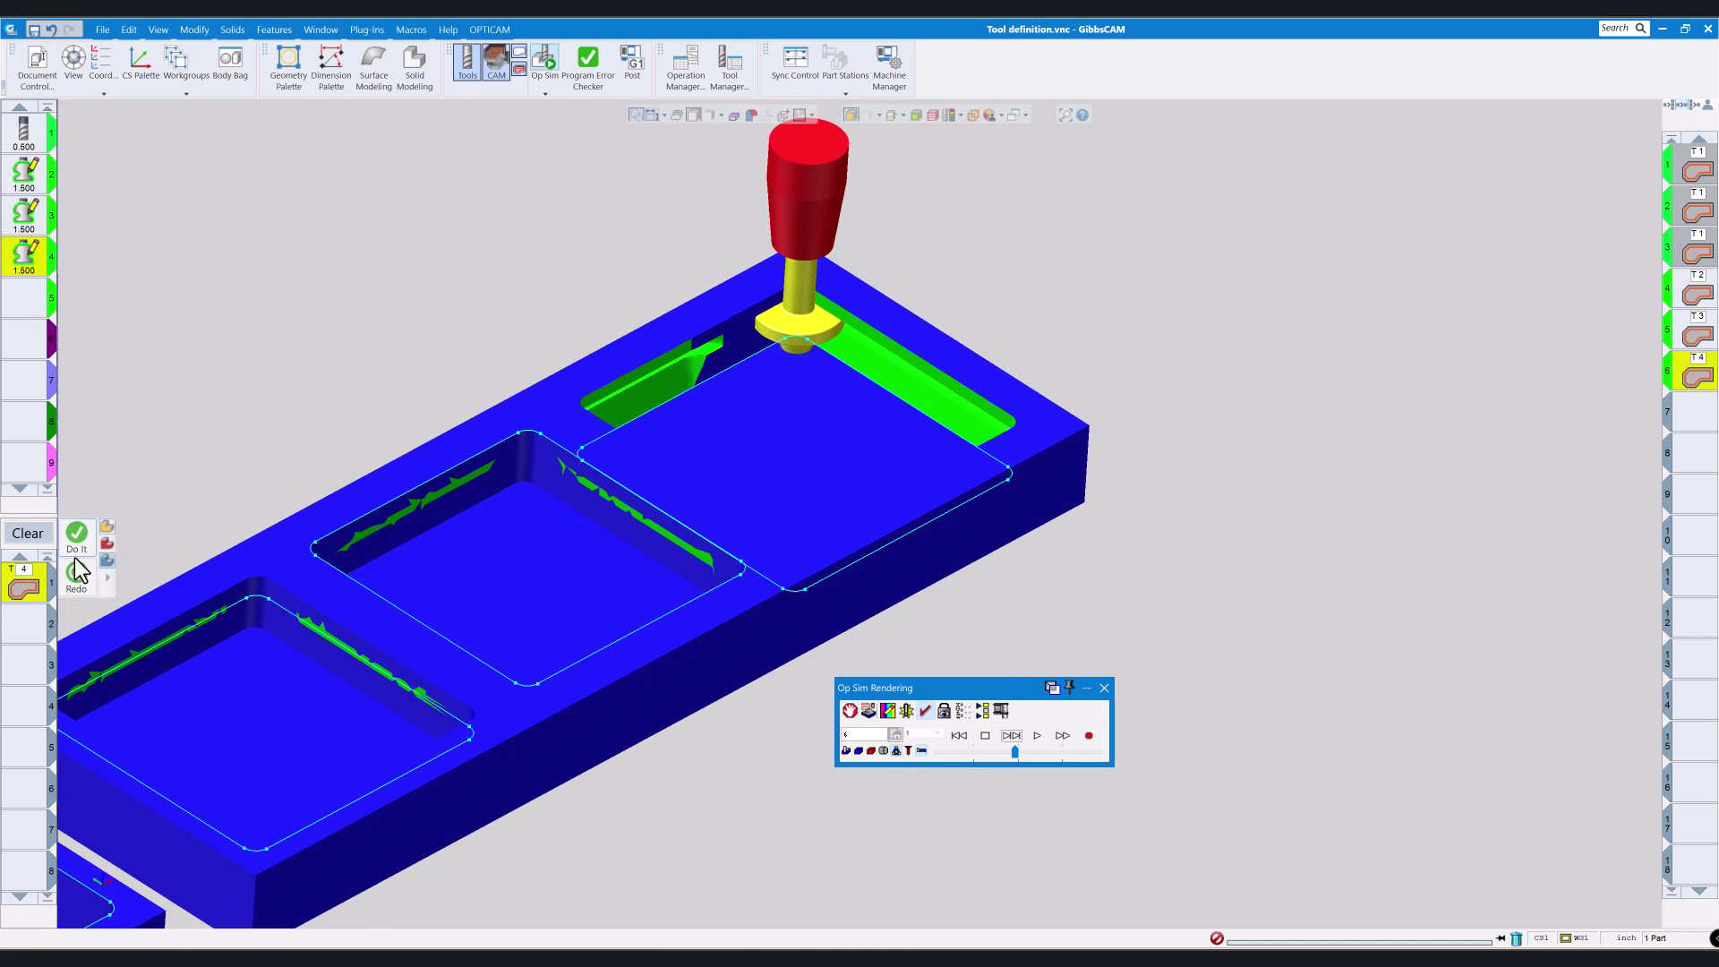
Step: Recheck operation 6's contour depths and compare them with the tool dimensions in Form Tool.pdf, then return to the simulation
double_click(27, 581)
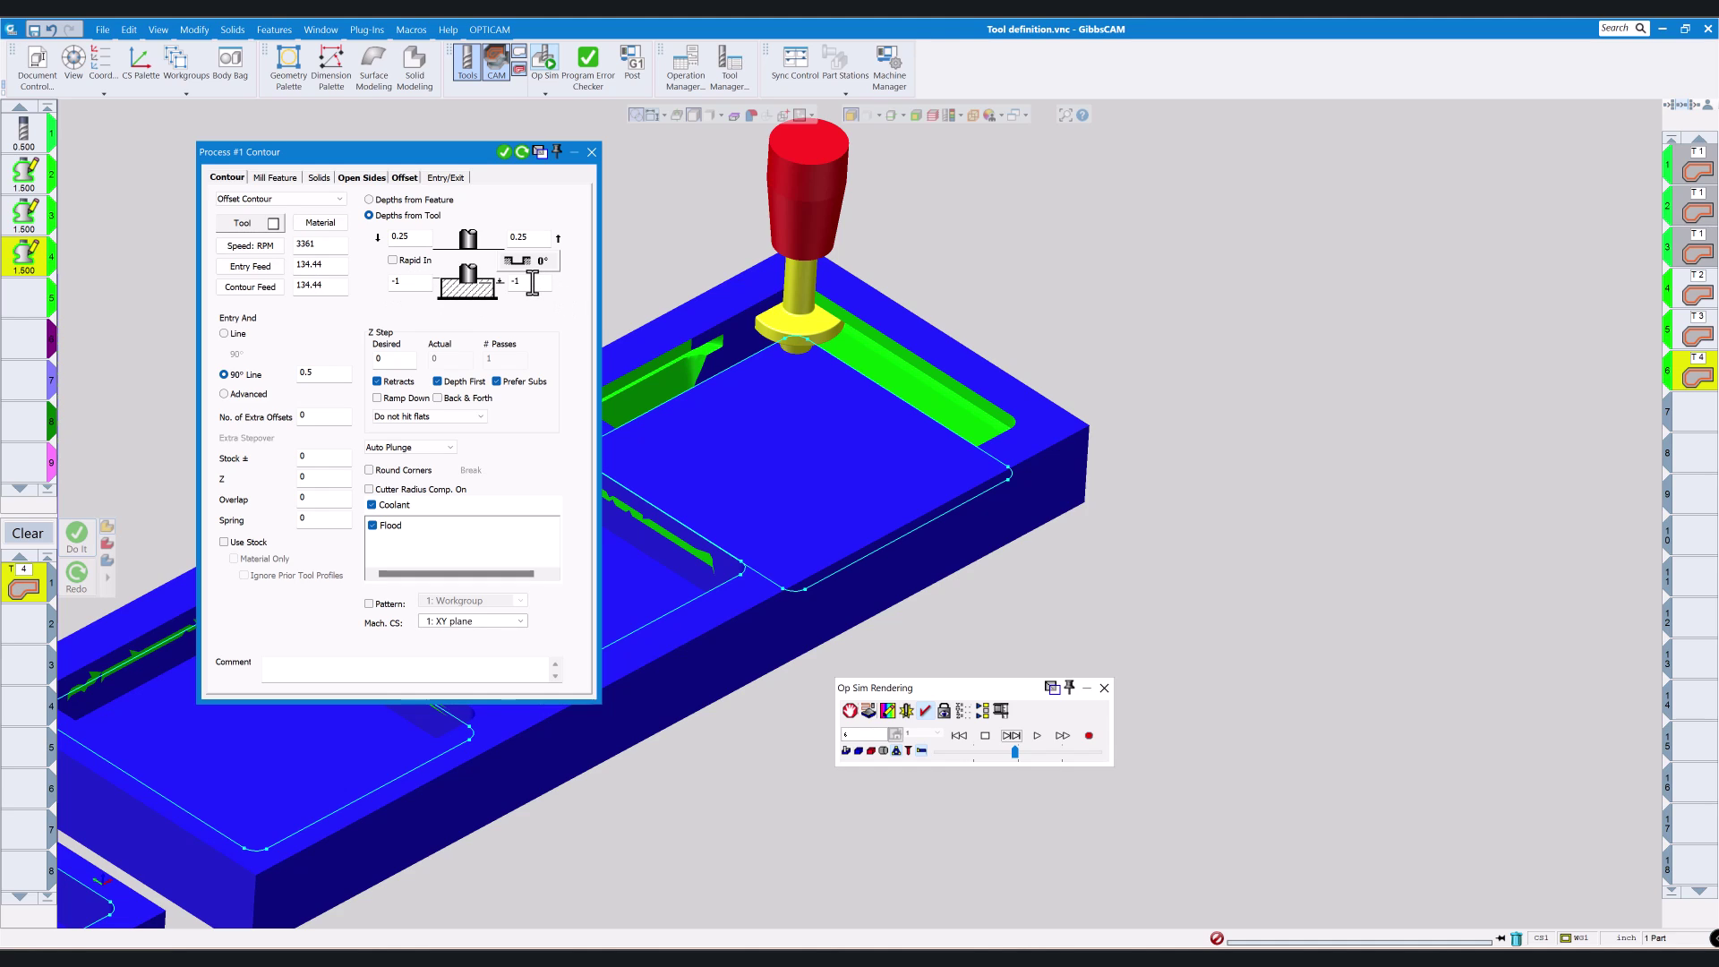
click(591, 153)
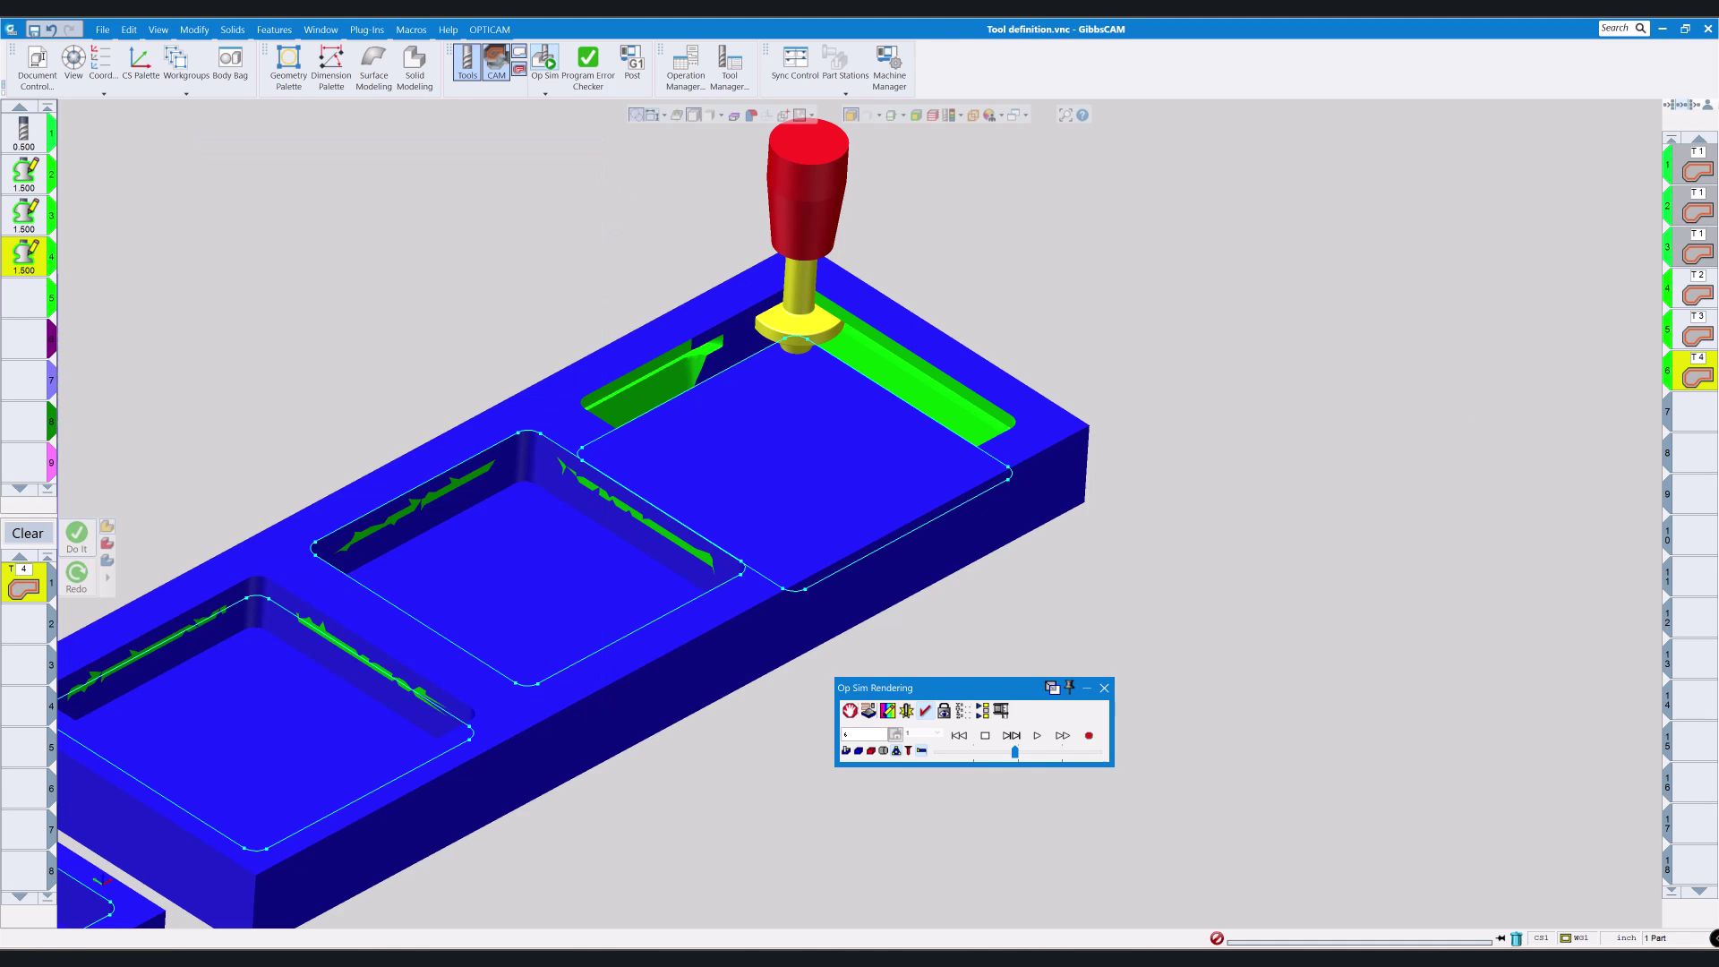
key(alt+Tab)
drag(1074, 272, 678, 179)
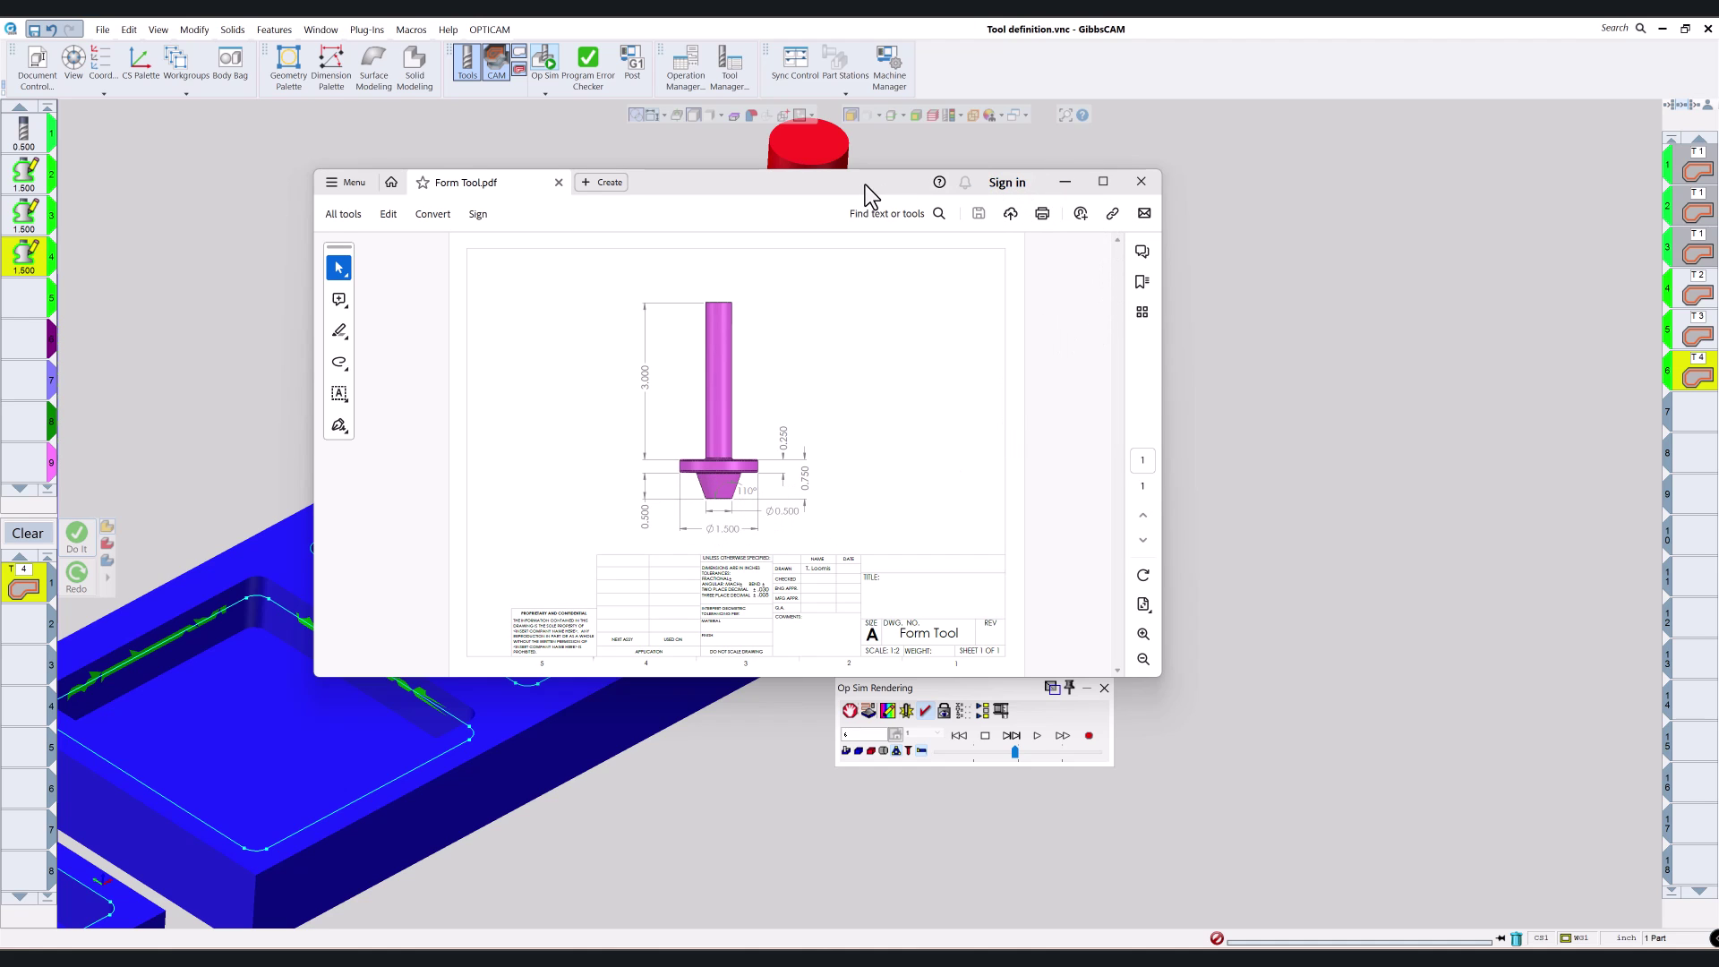
key(alt+Tab)
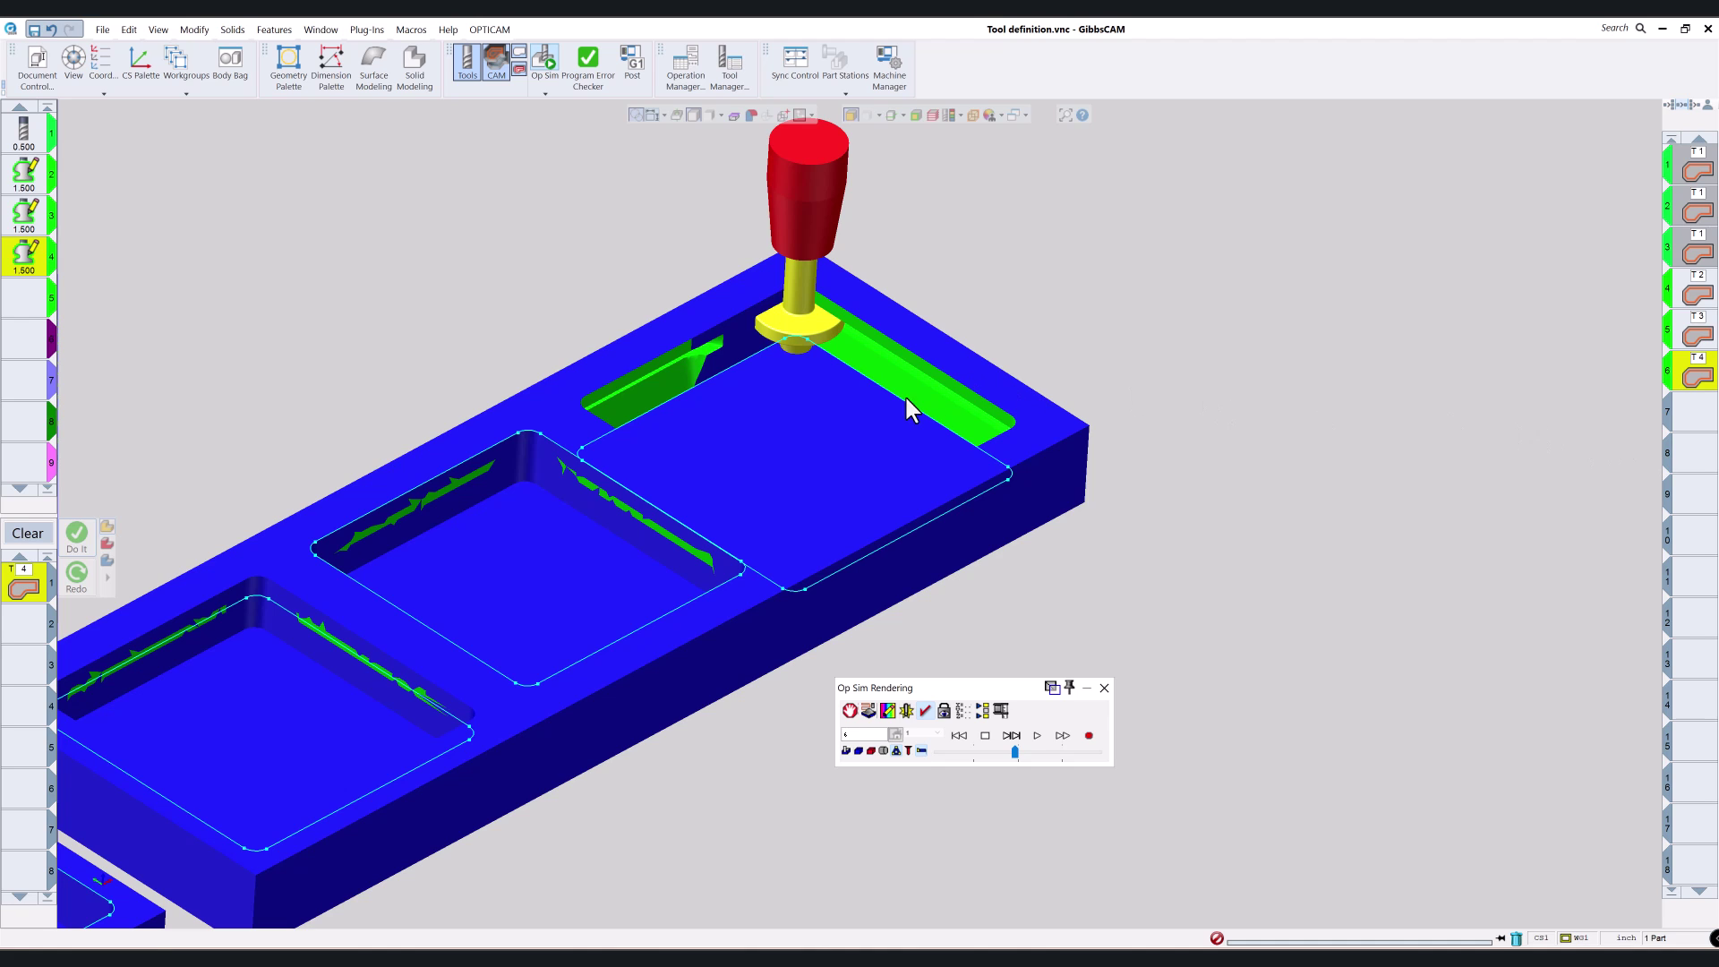
Step: Inspect the form tool's cut in the last pocket from several angles while advancing the simulation, then close the simulation
scroll(837, 394, up, 5)
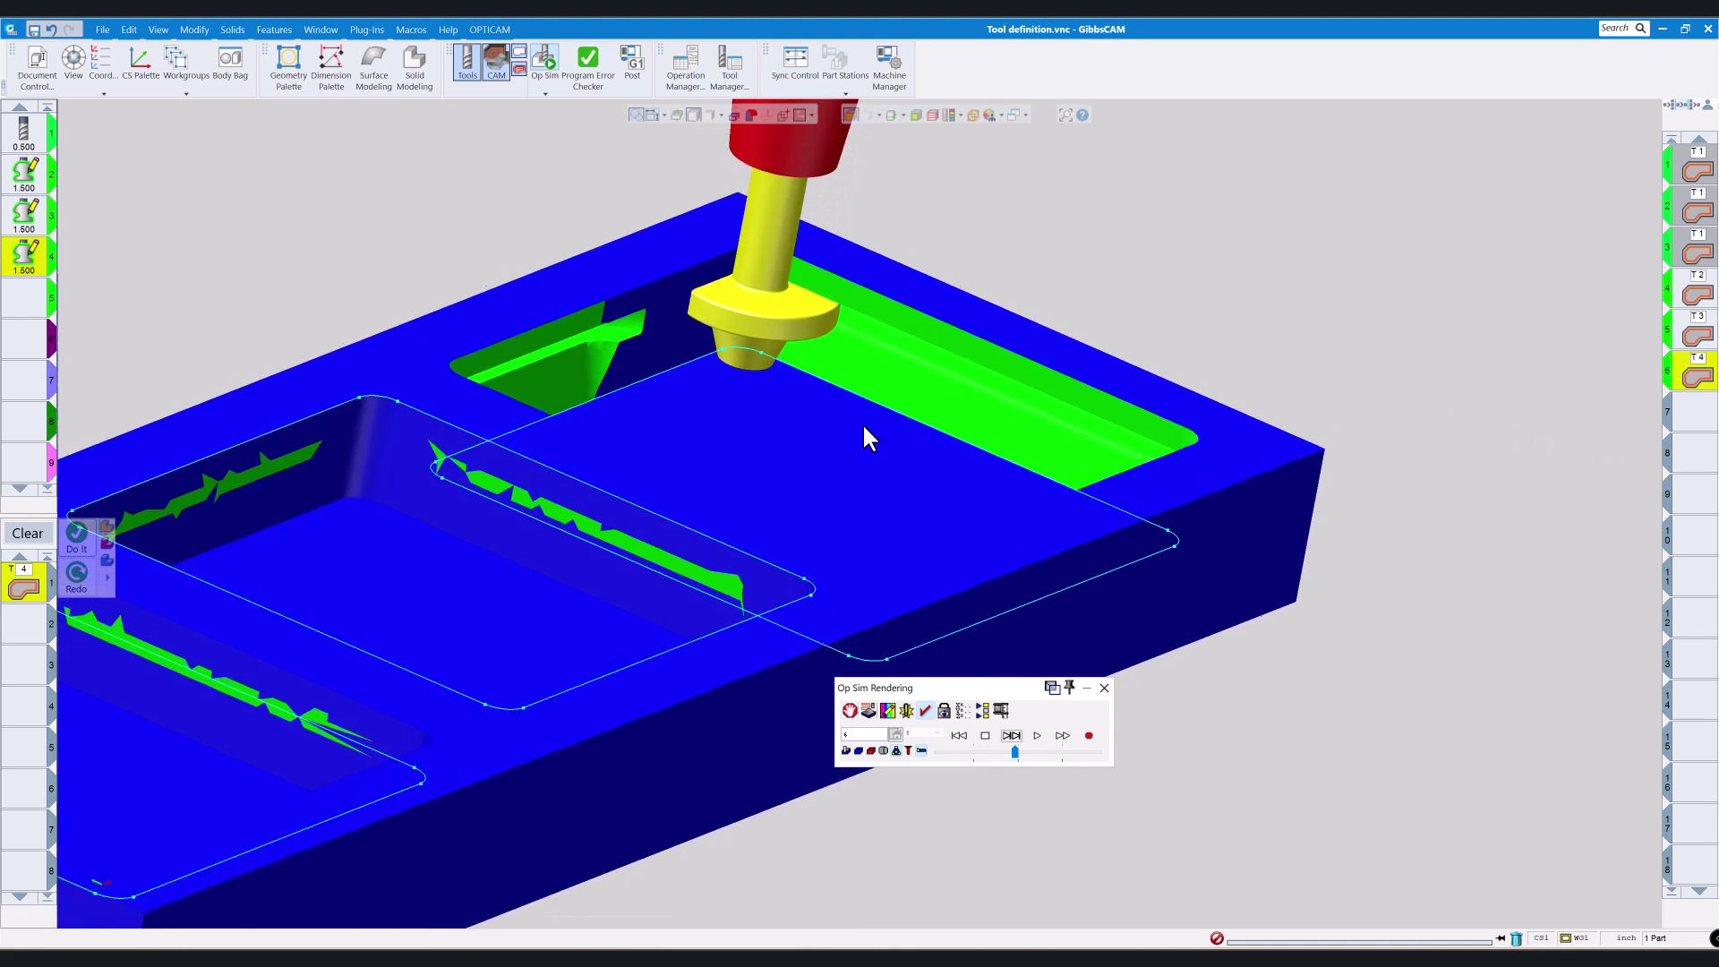
scroll(851, 425, up, 5)
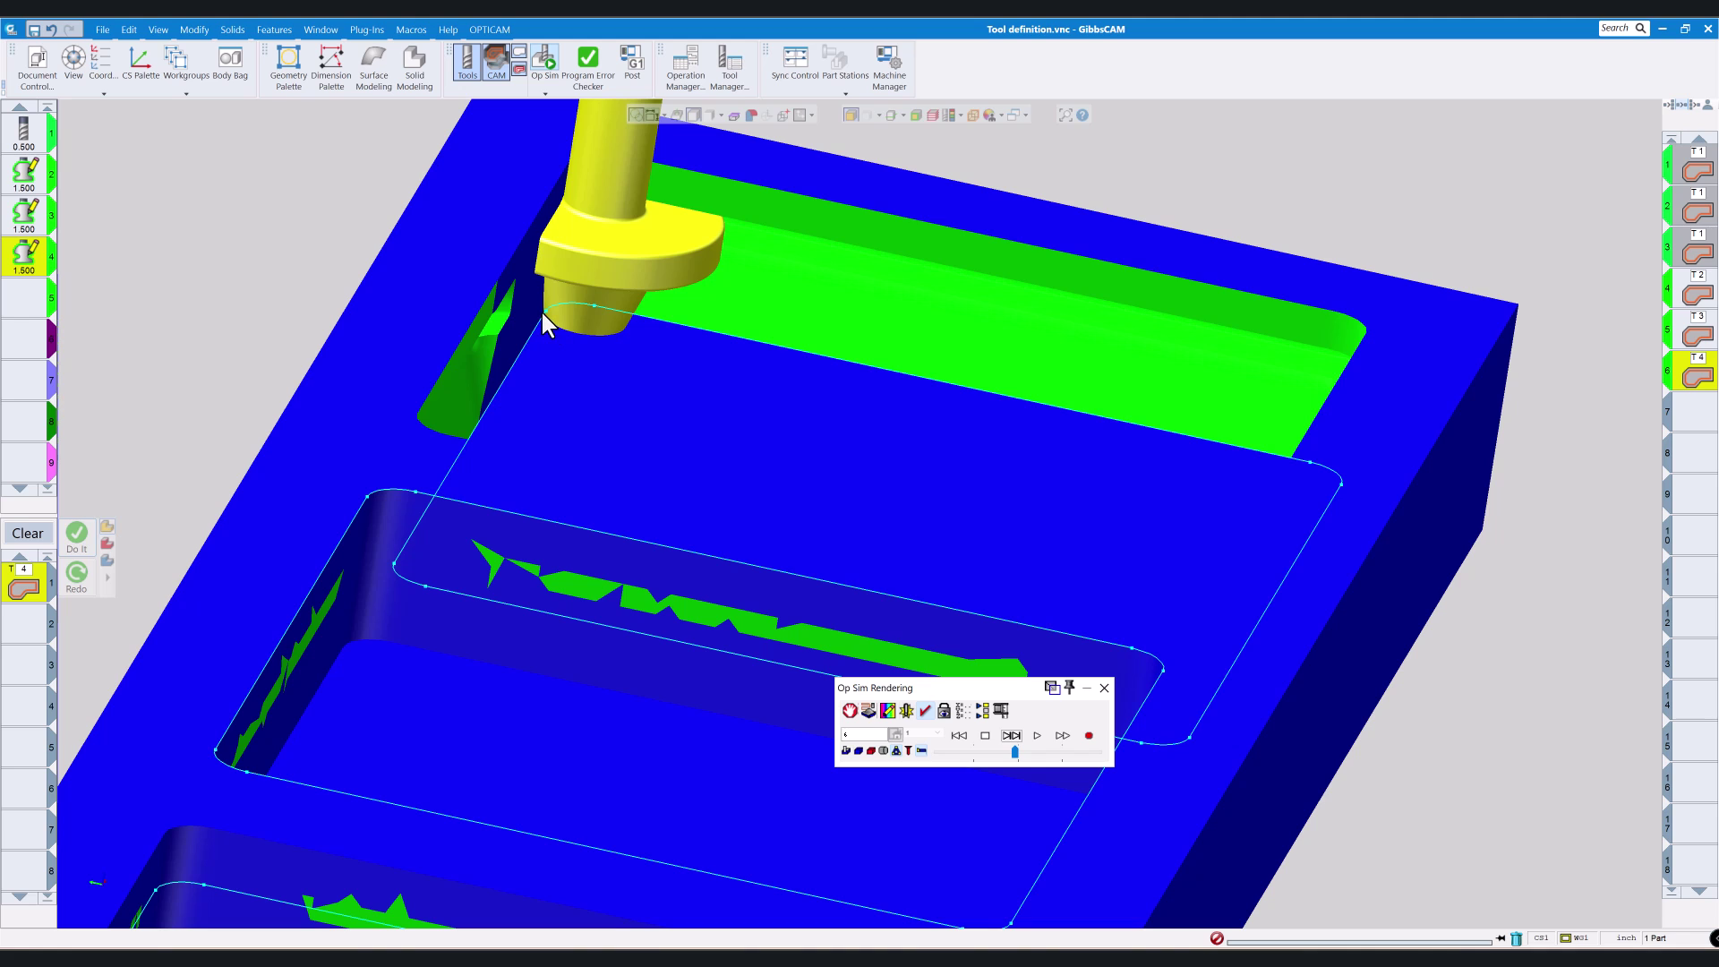
middle_drag(546, 317, 970, 625)
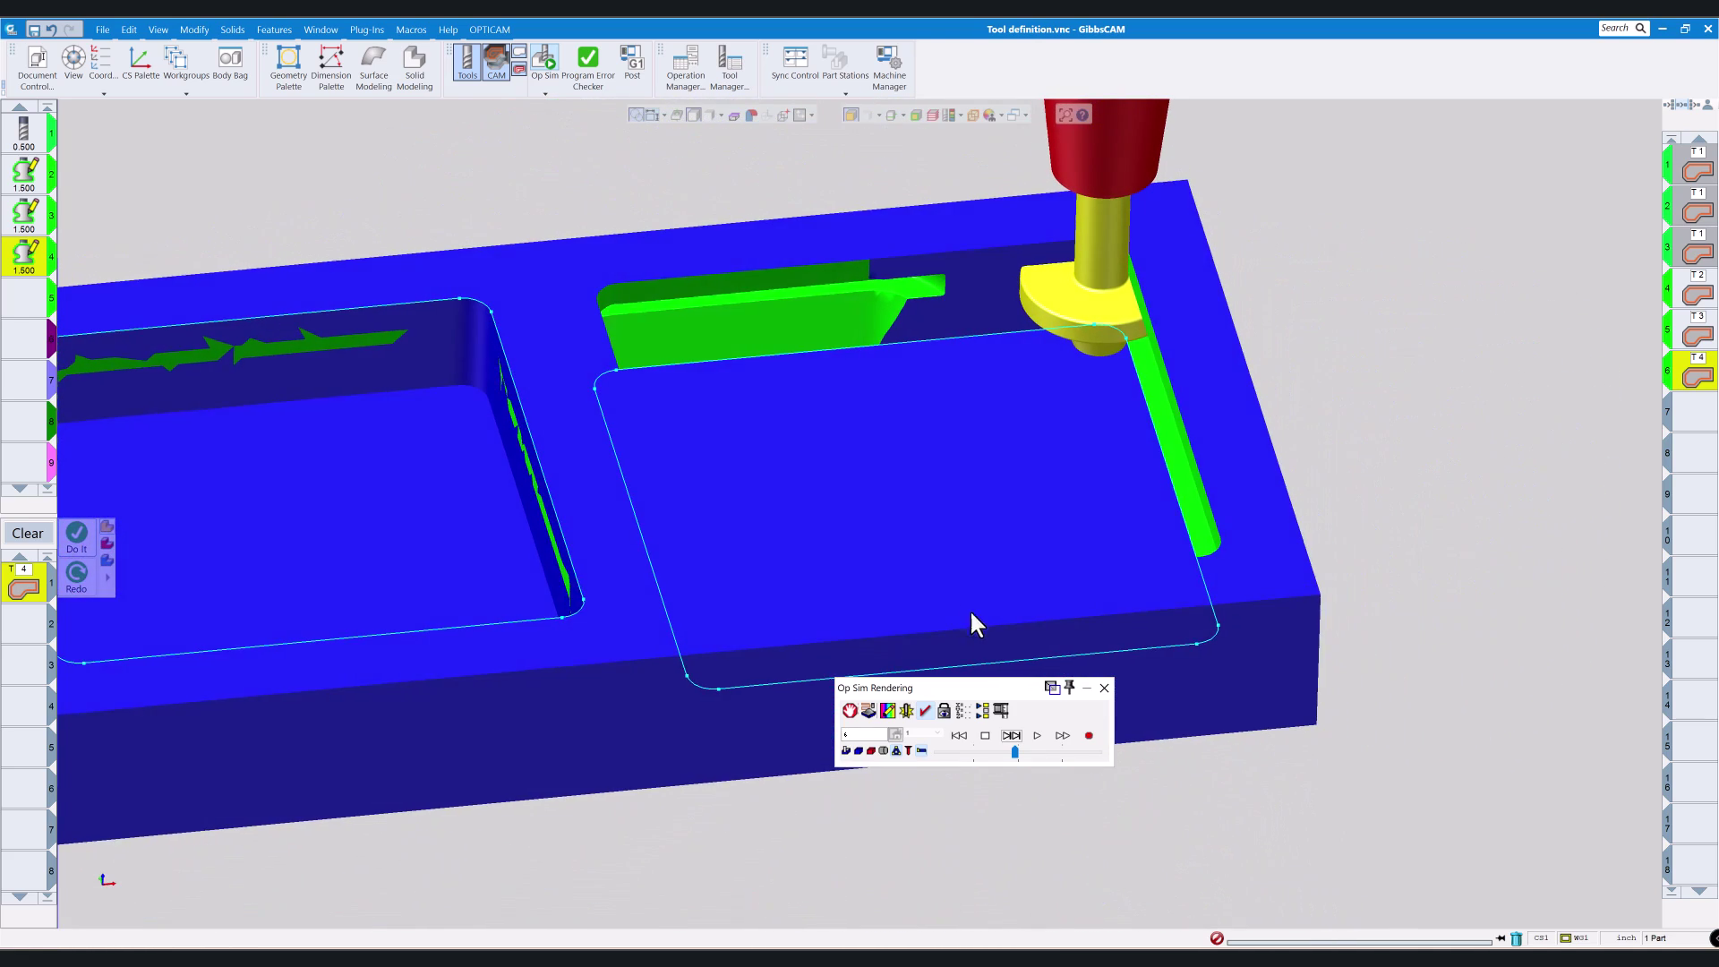
click(1012, 736)
middle_drag(899, 567, 935, 667)
click(1012, 738)
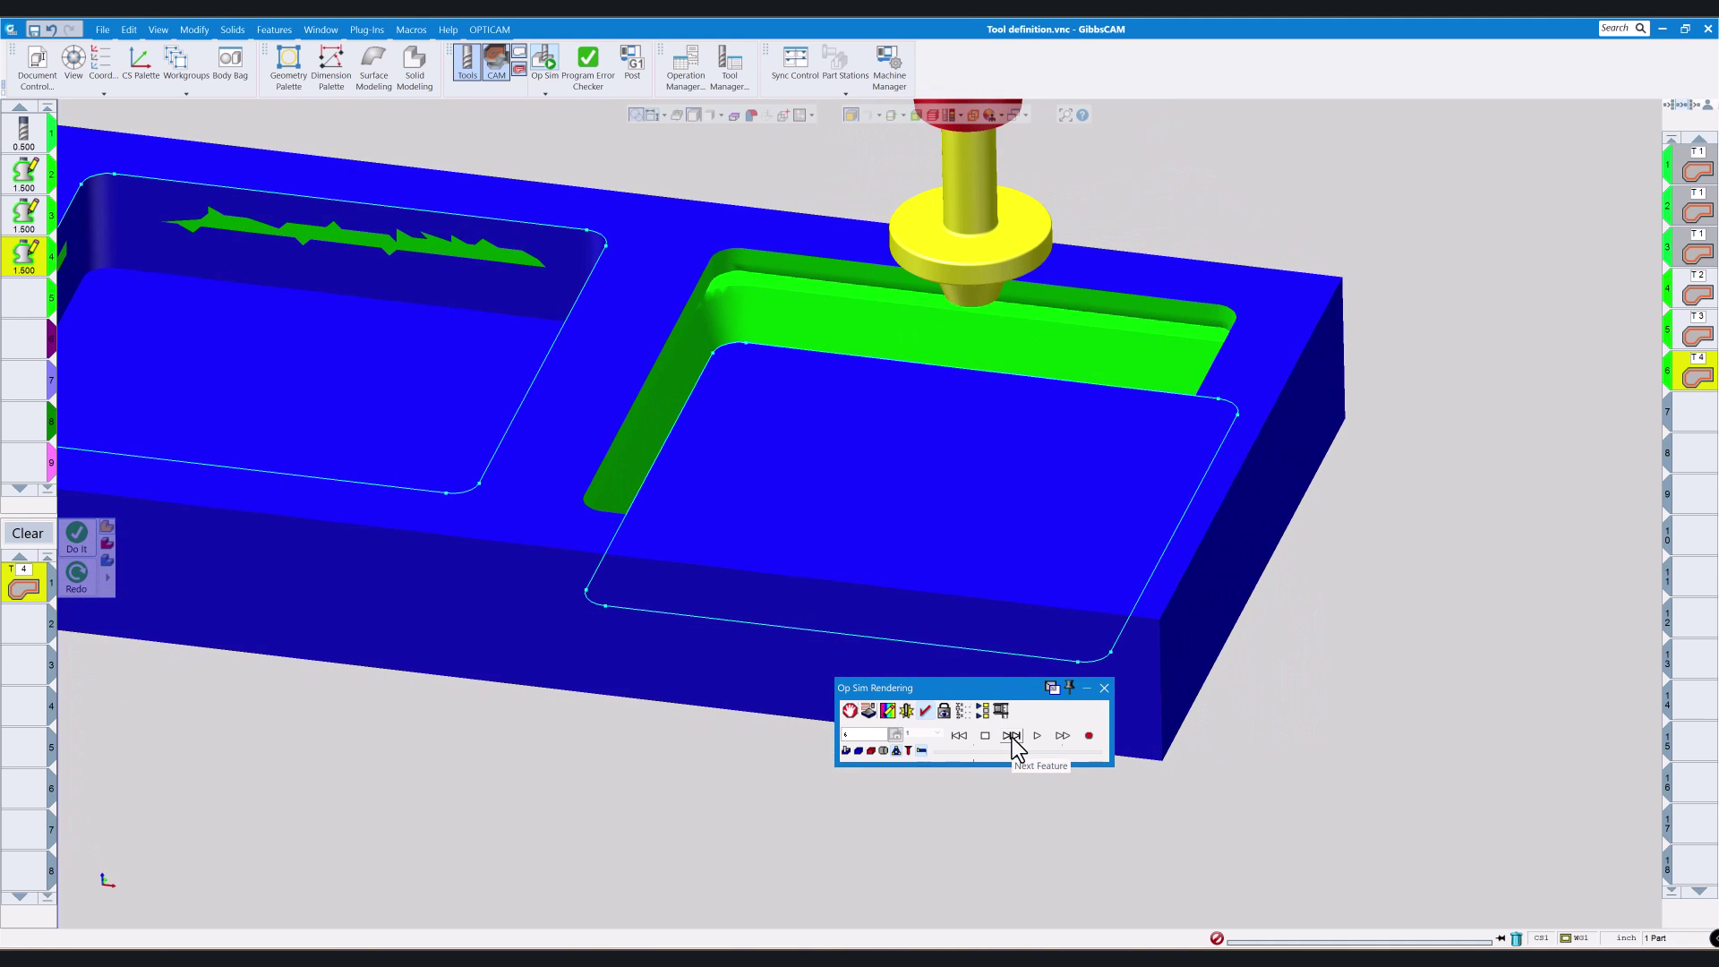
middle_drag(989, 616, 978, 515)
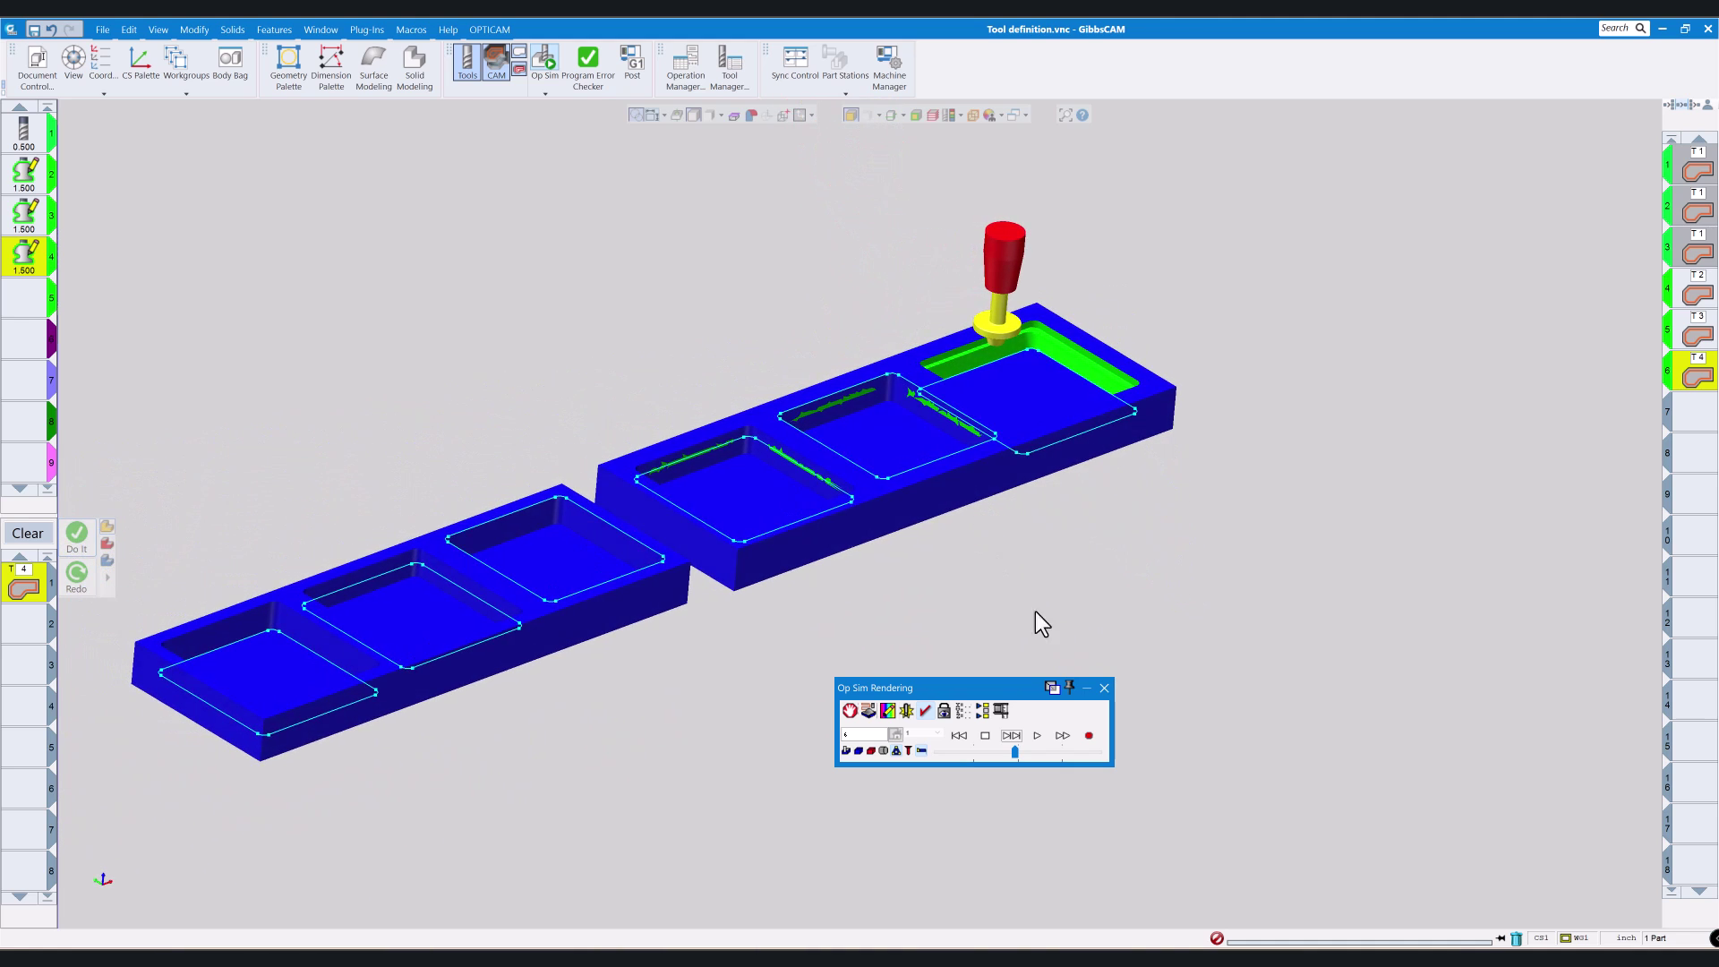
click(1104, 687)
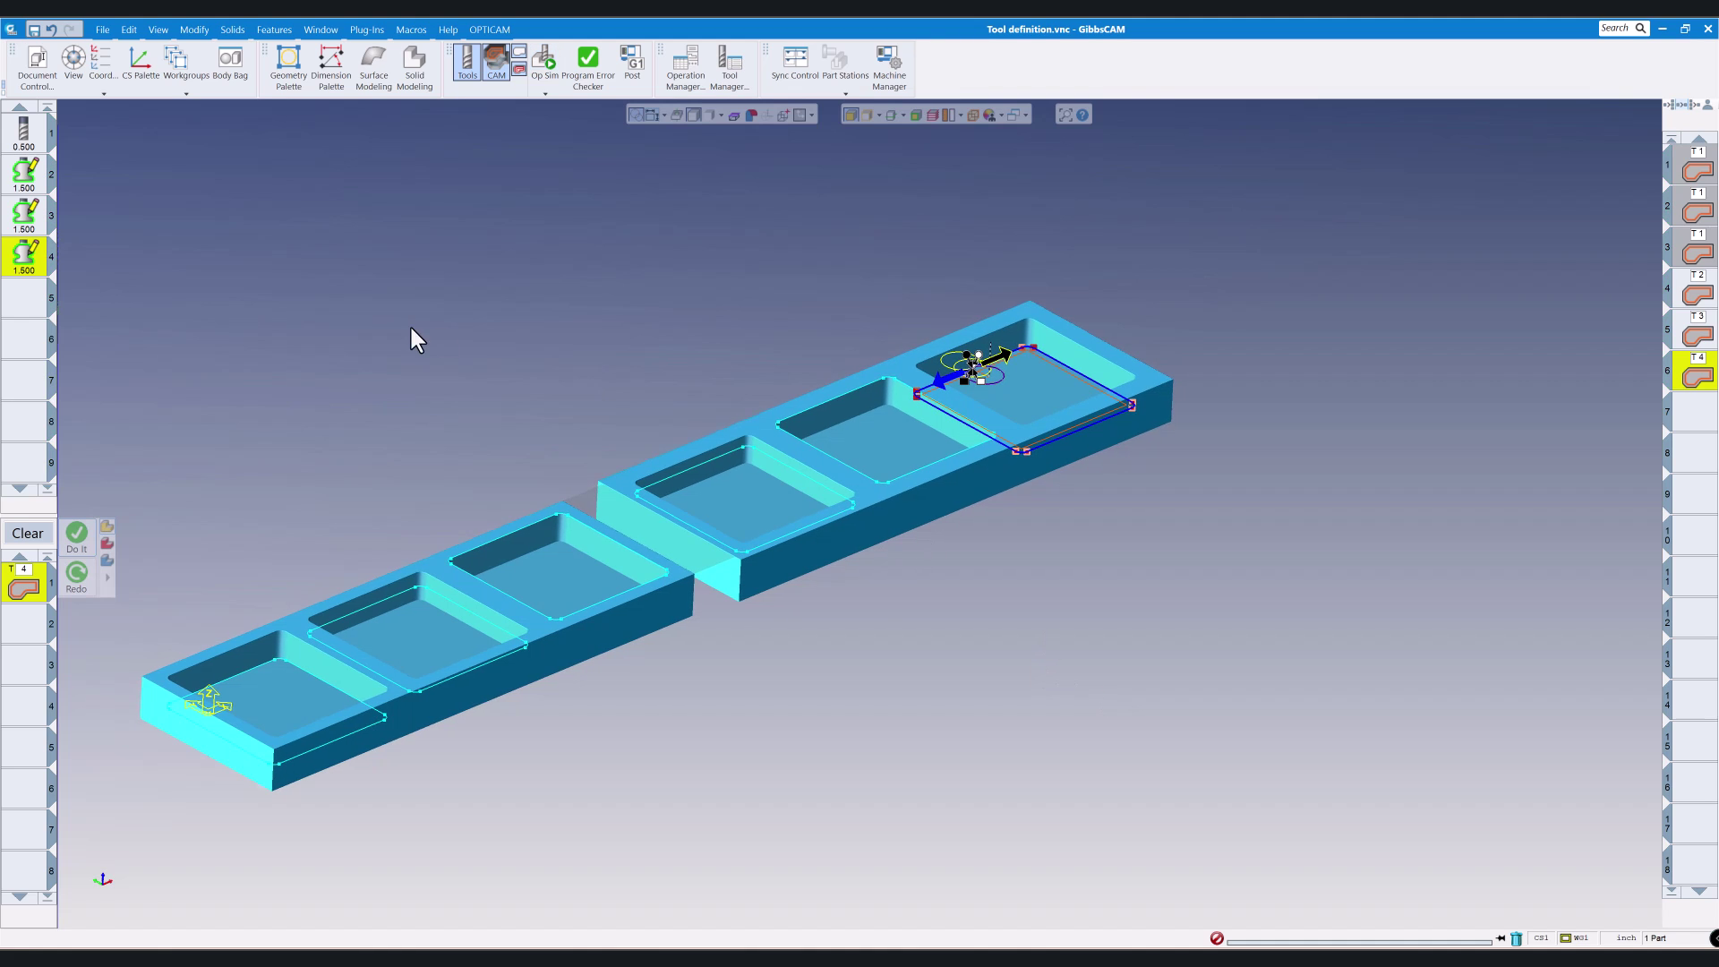
Step: Create milling tool 5 as a straight-shank finish end mill with Options enabled
double_click(42, 302)
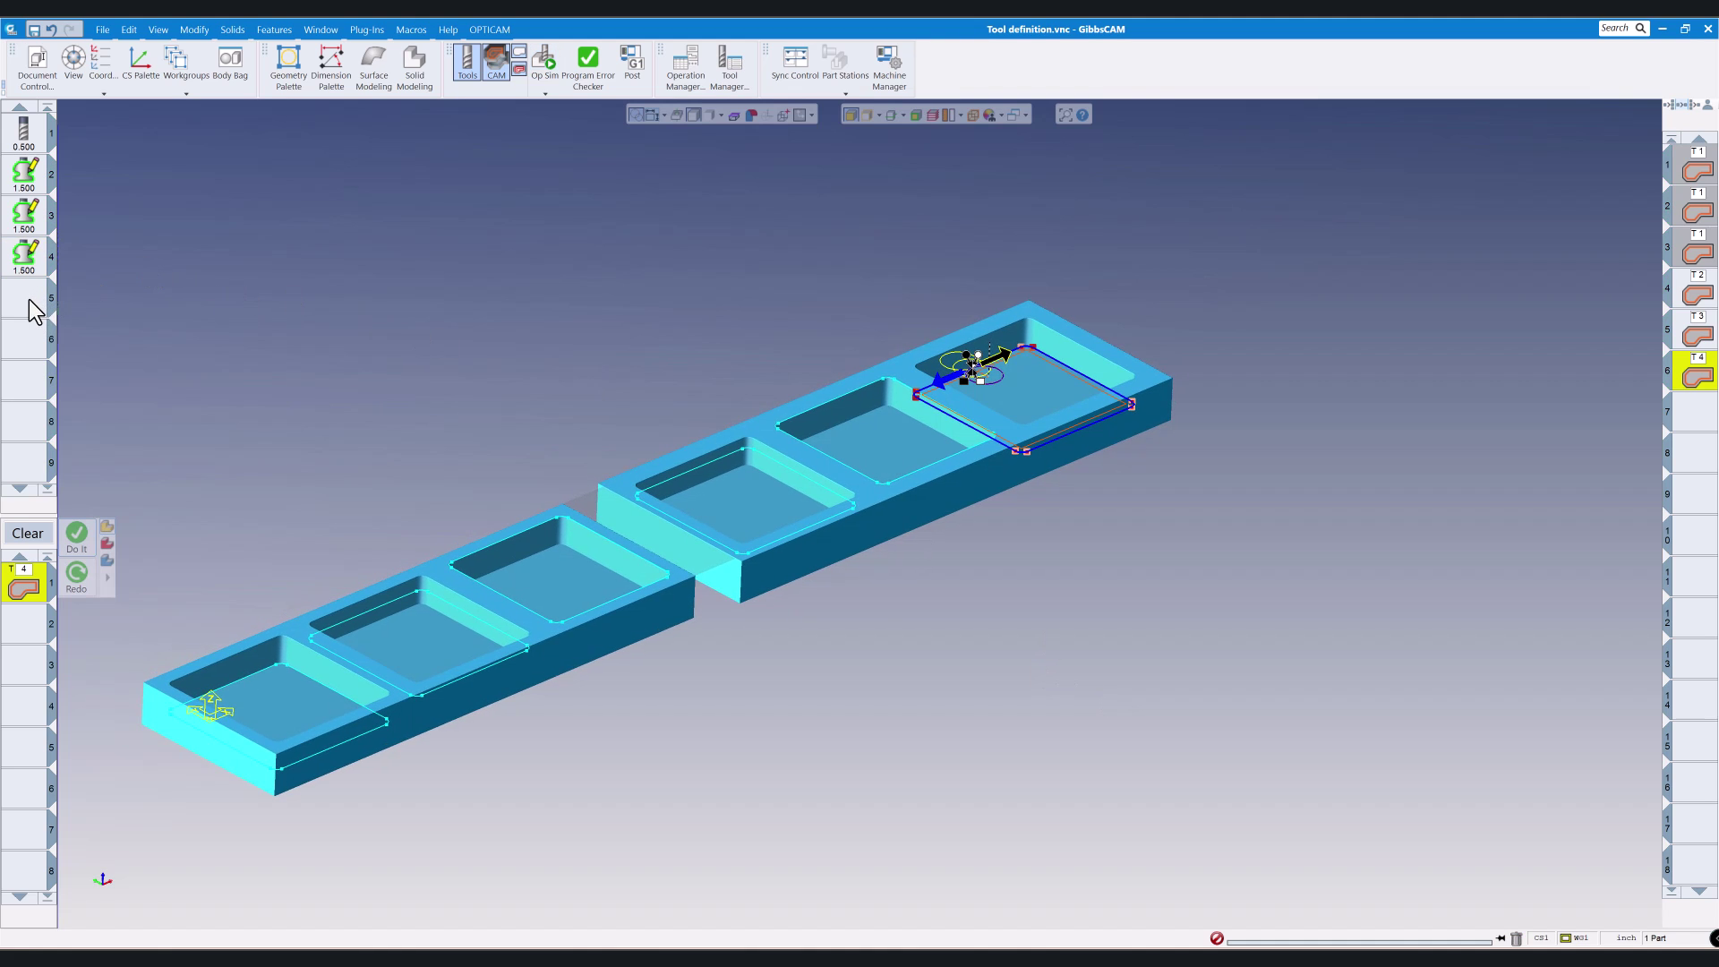
click(327, 224)
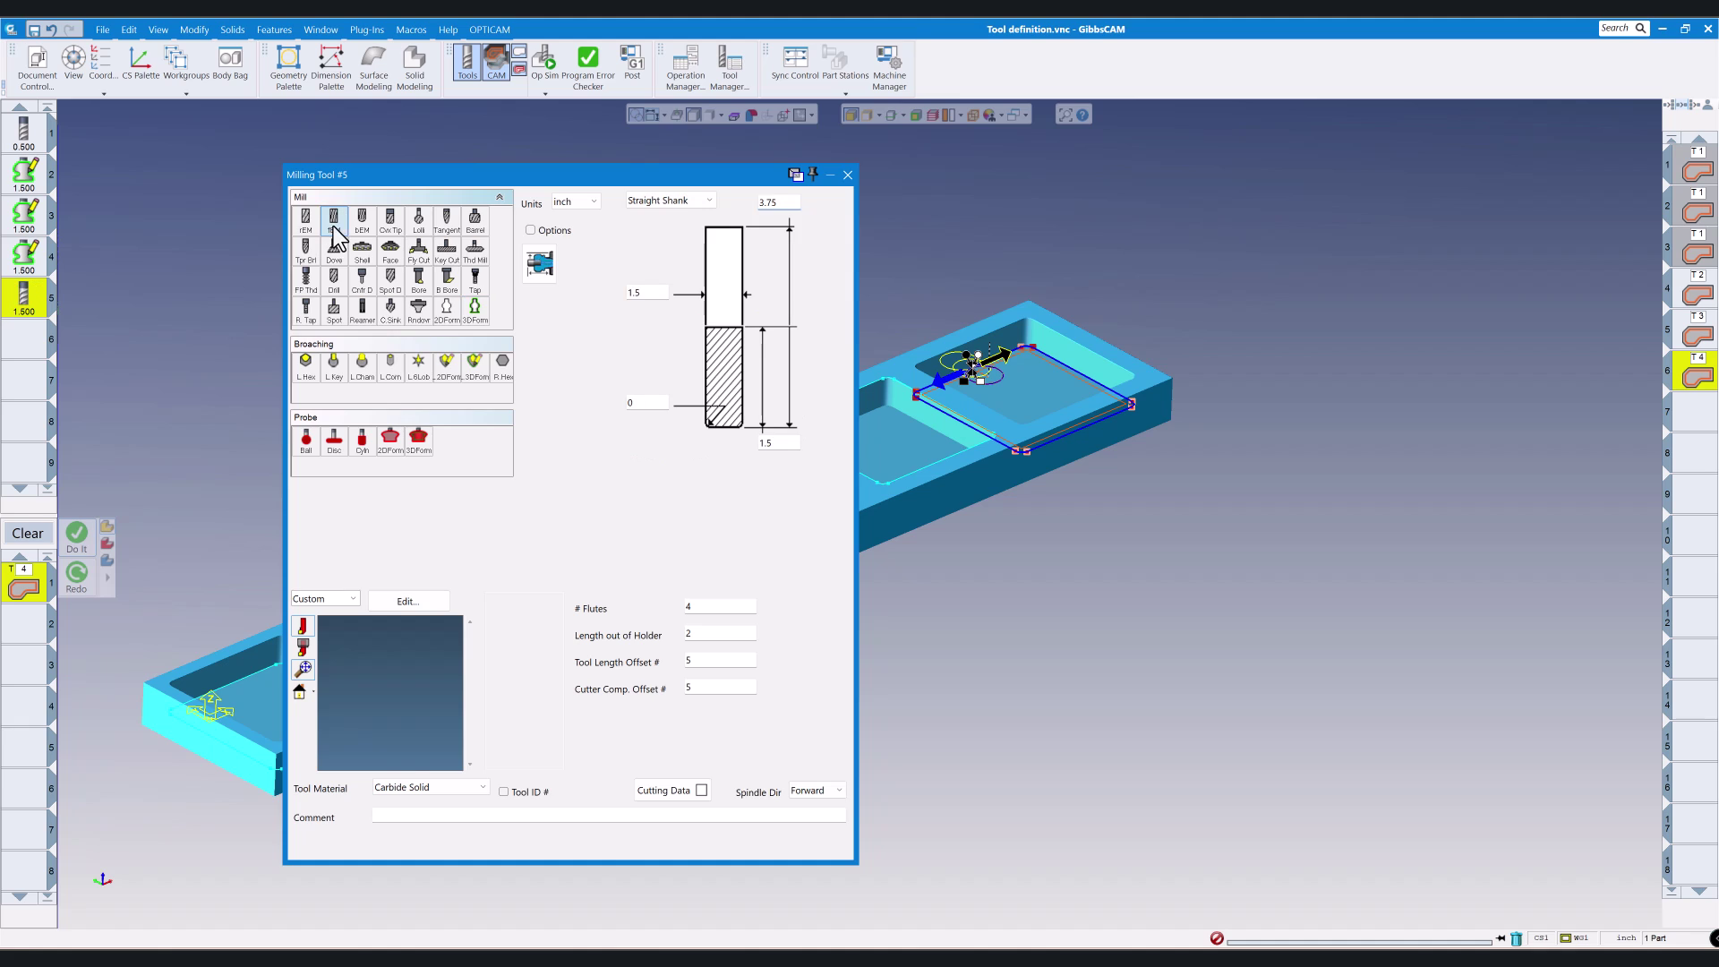
click(530, 231)
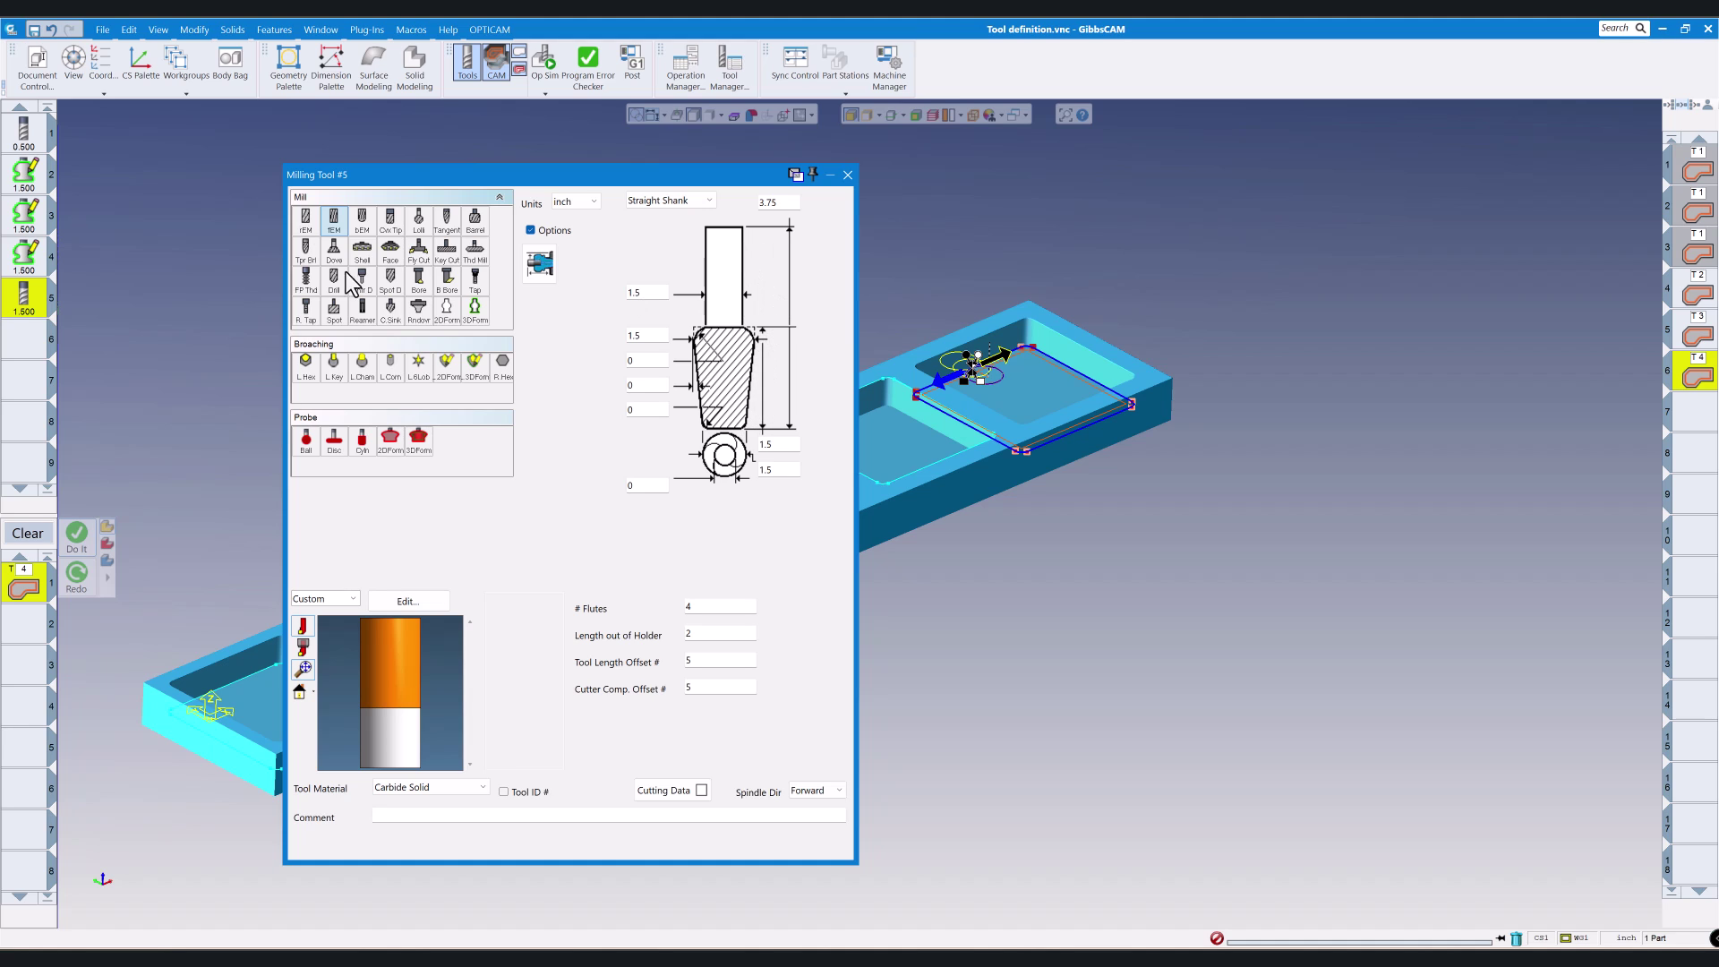
Step: Compare the definition of form tool 2 with that of finish end mill tool 5, then close the tool dialog
click(42, 191)
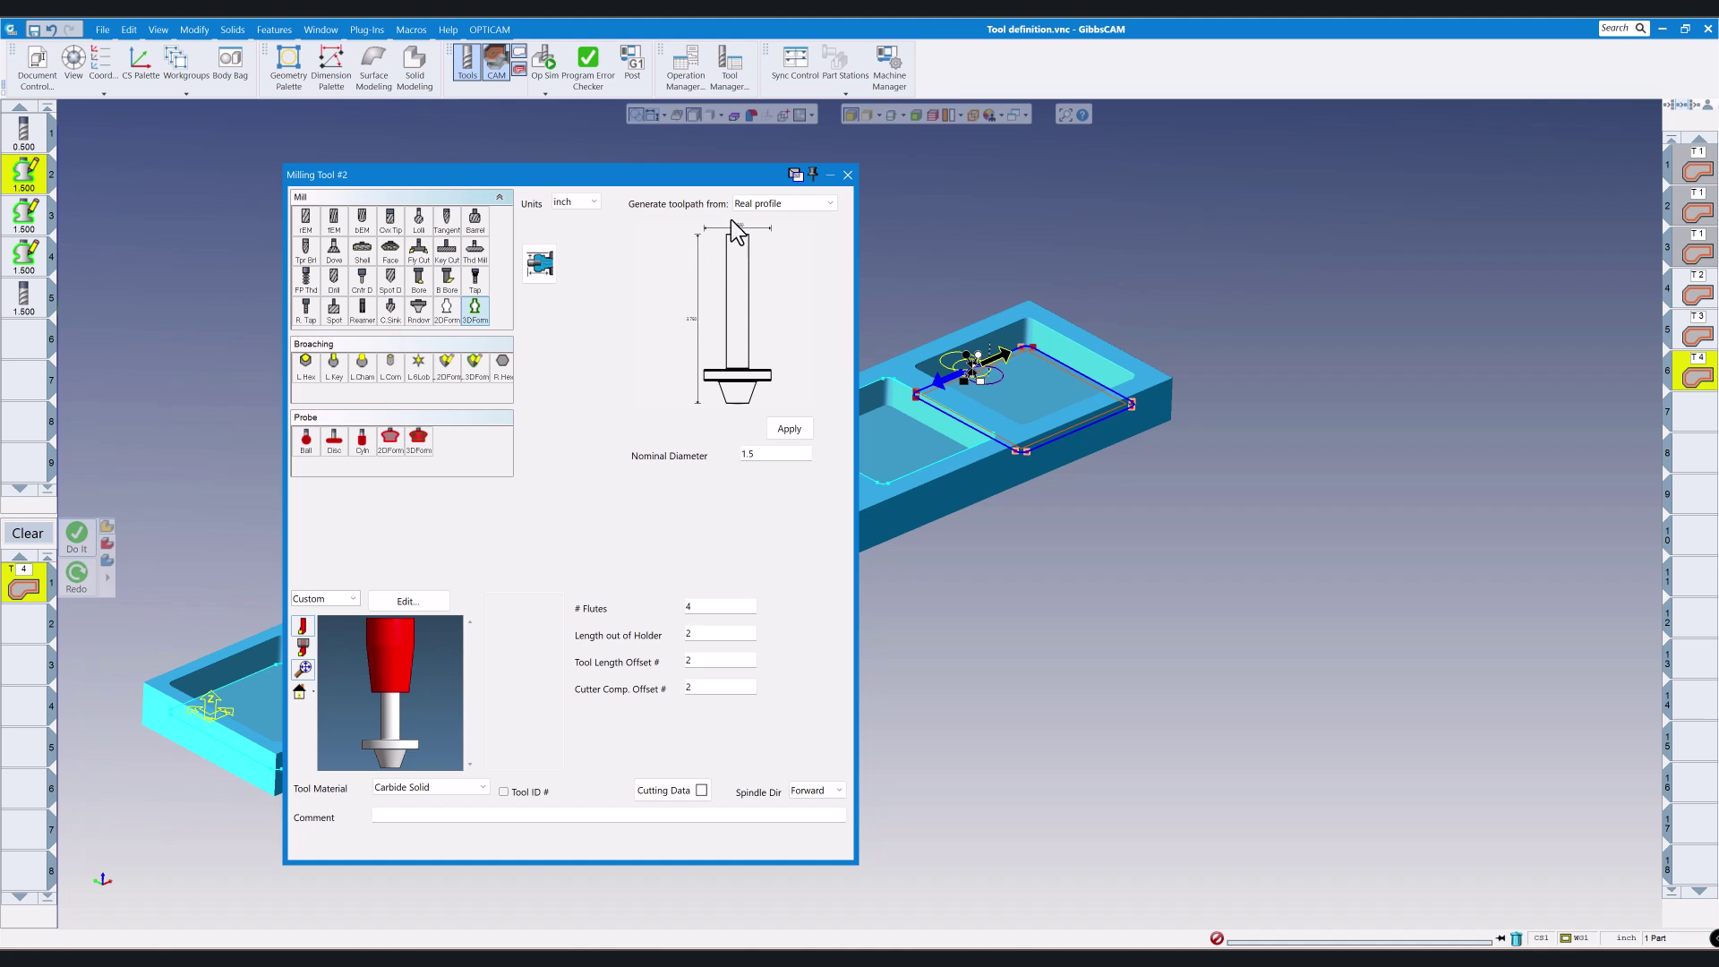
click(847, 175)
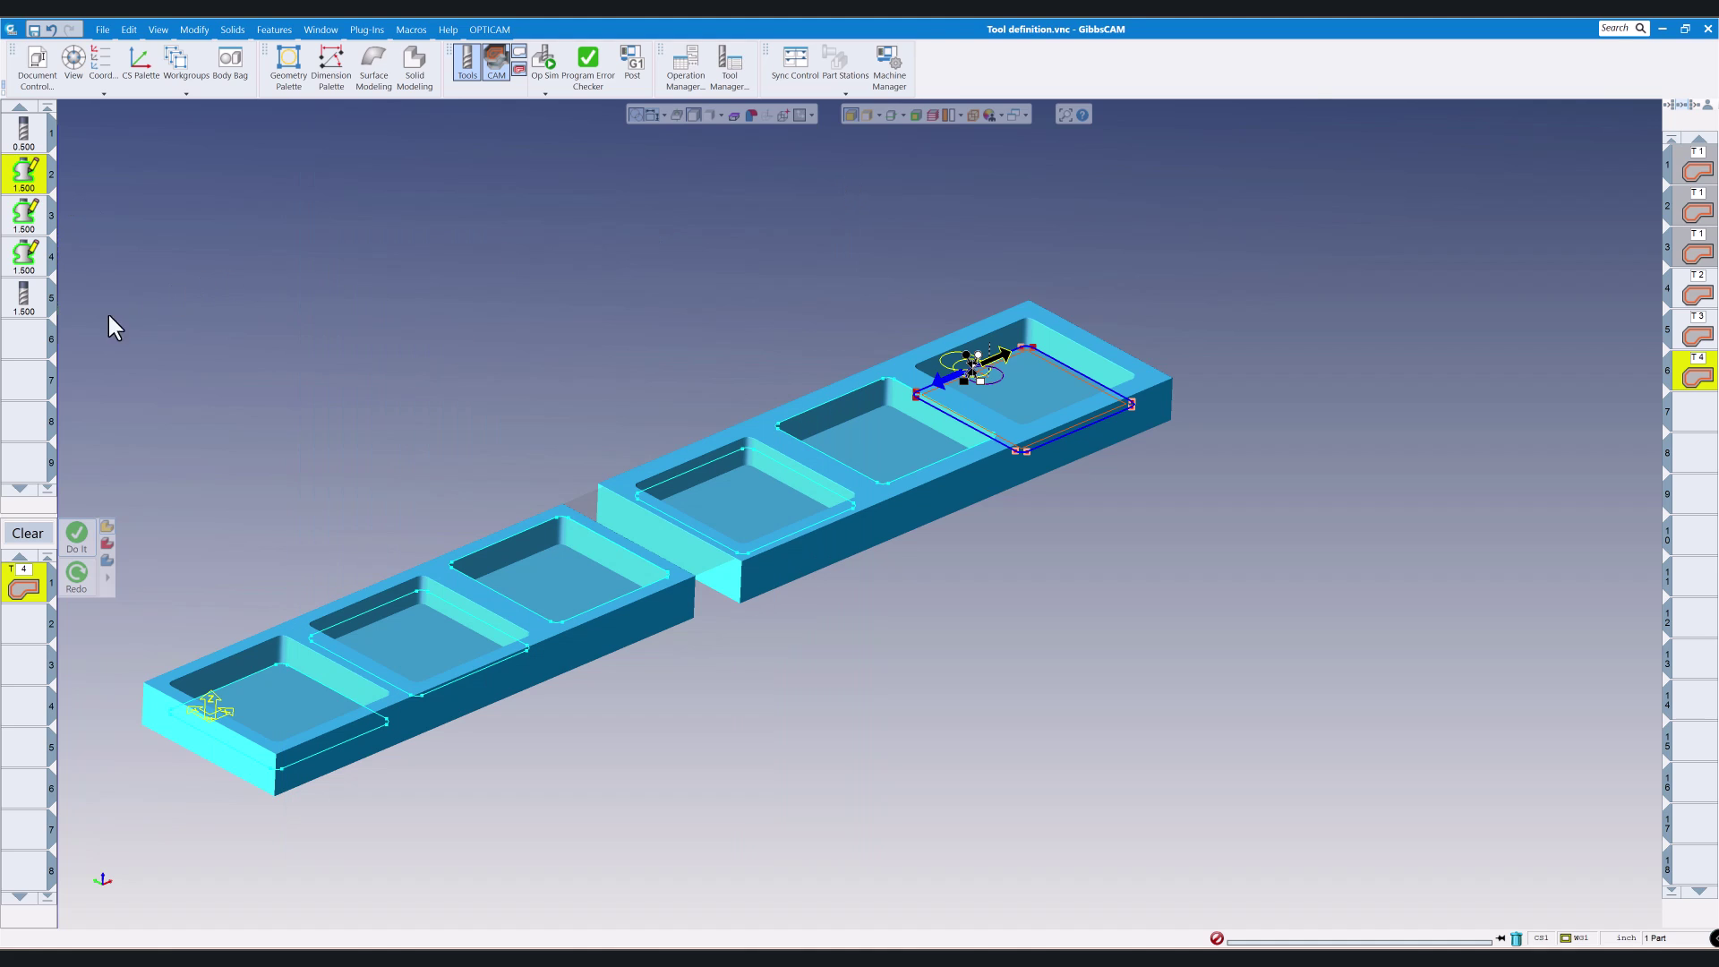
double_click(26, 309)
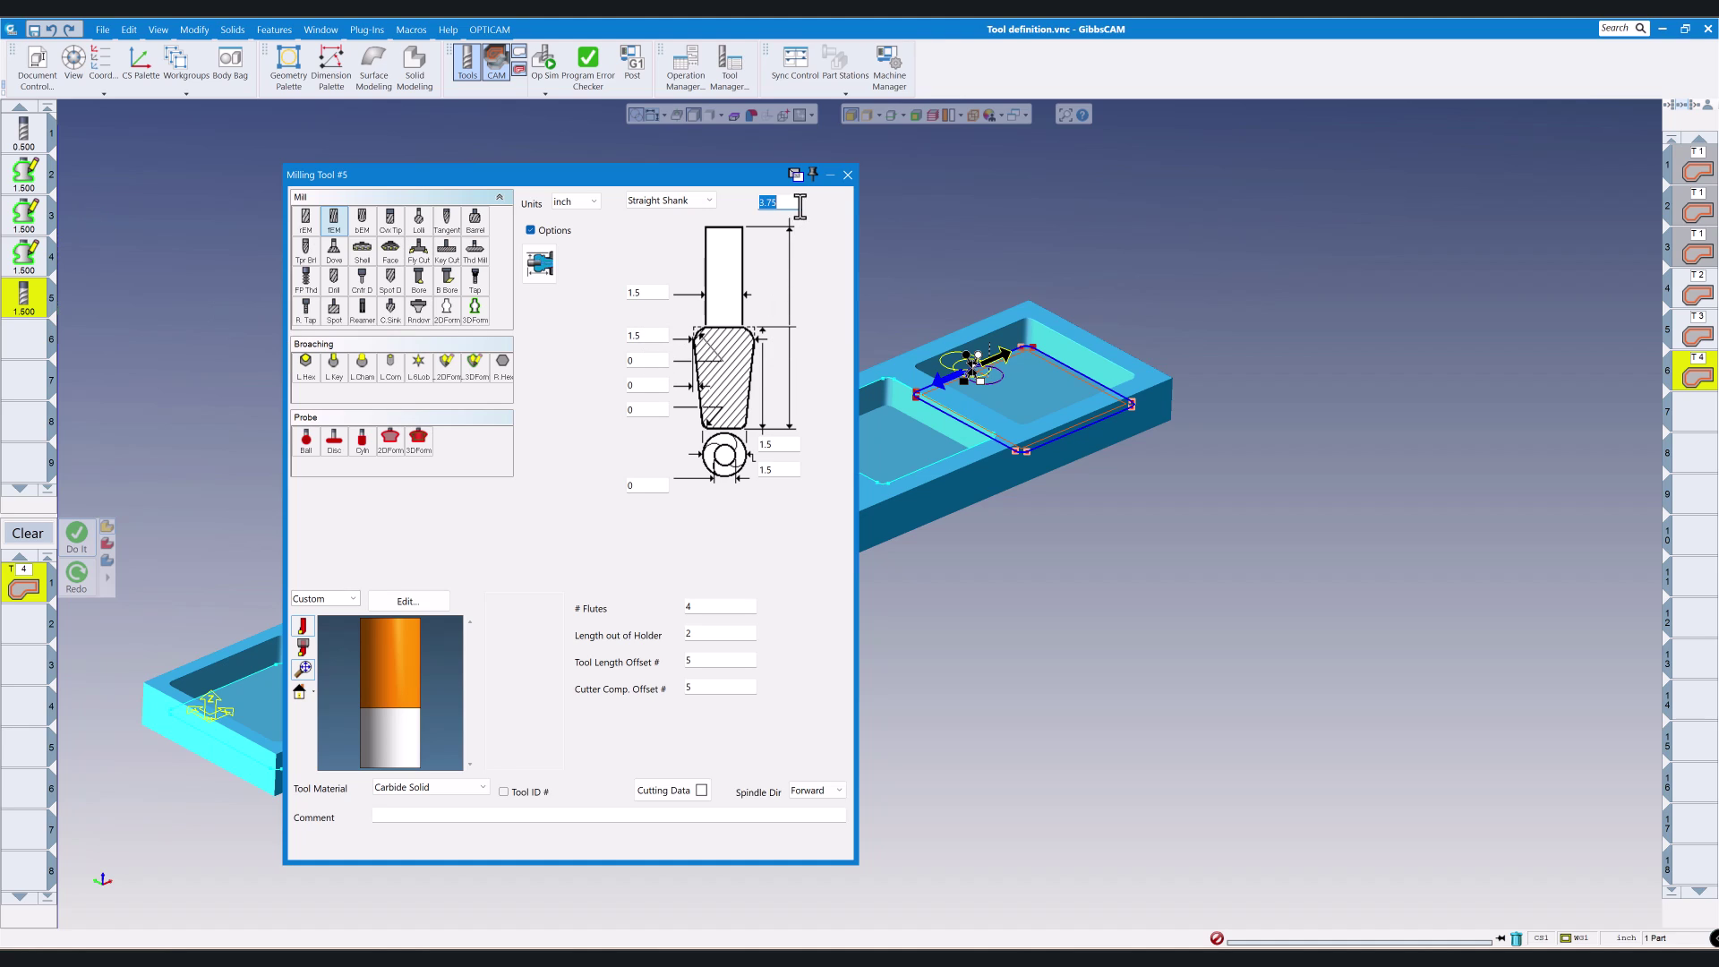
double_click(30, 179)
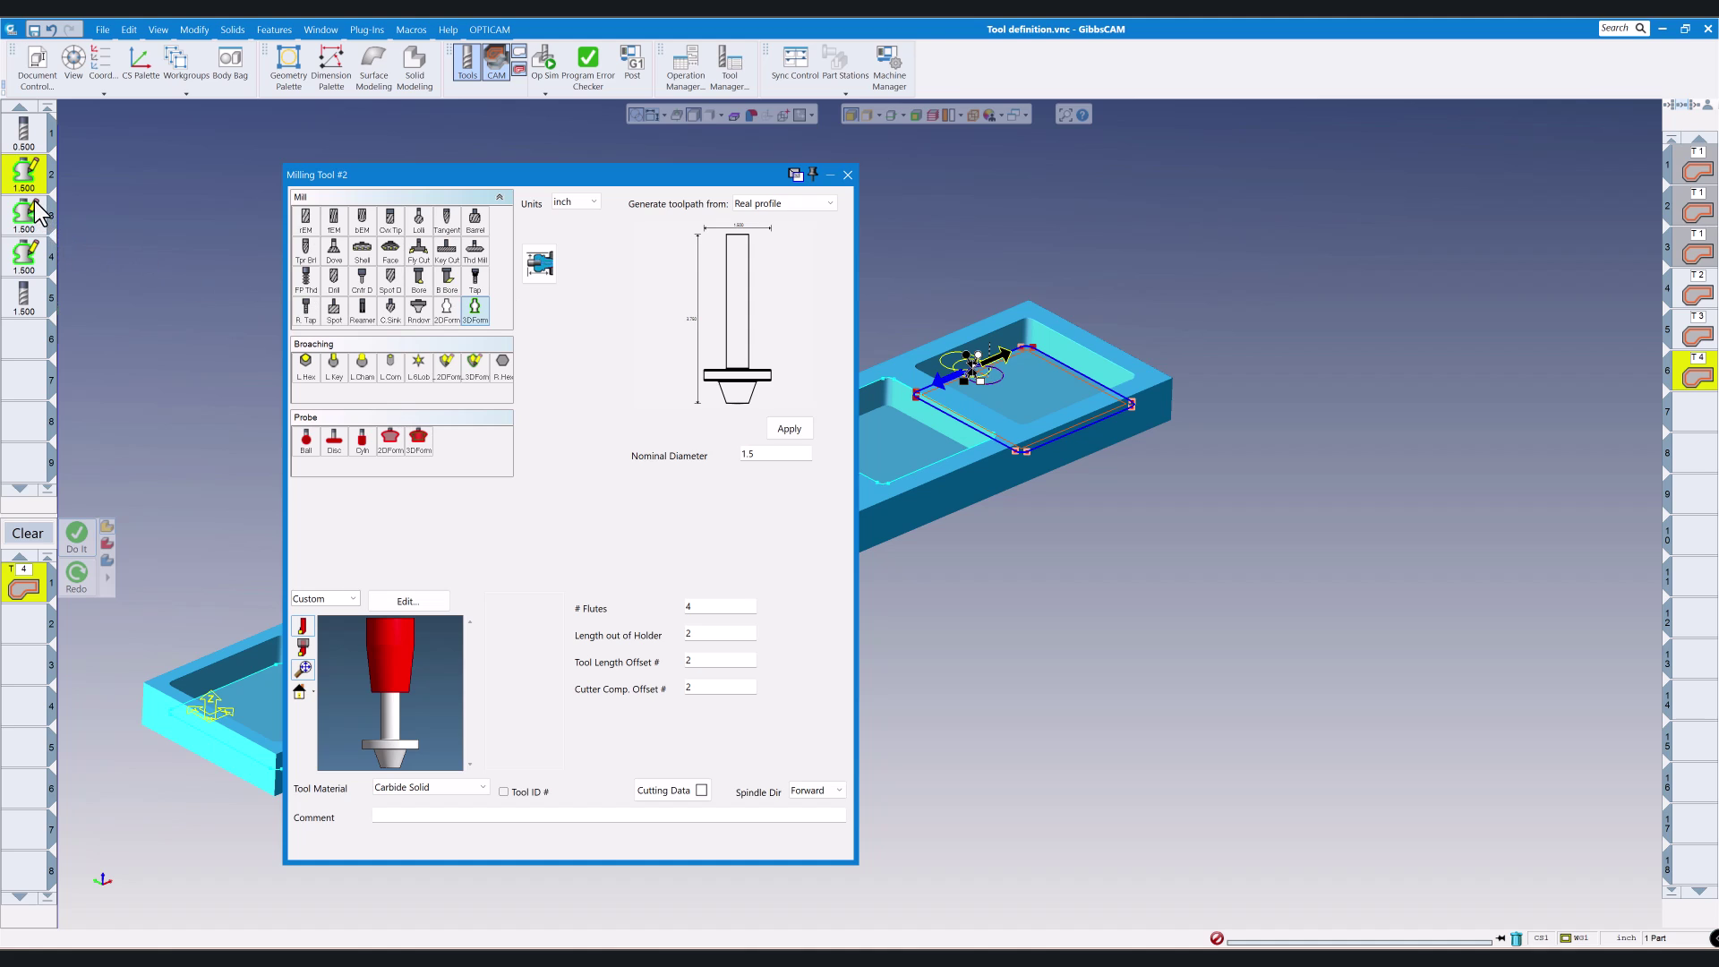
click(847, 174)
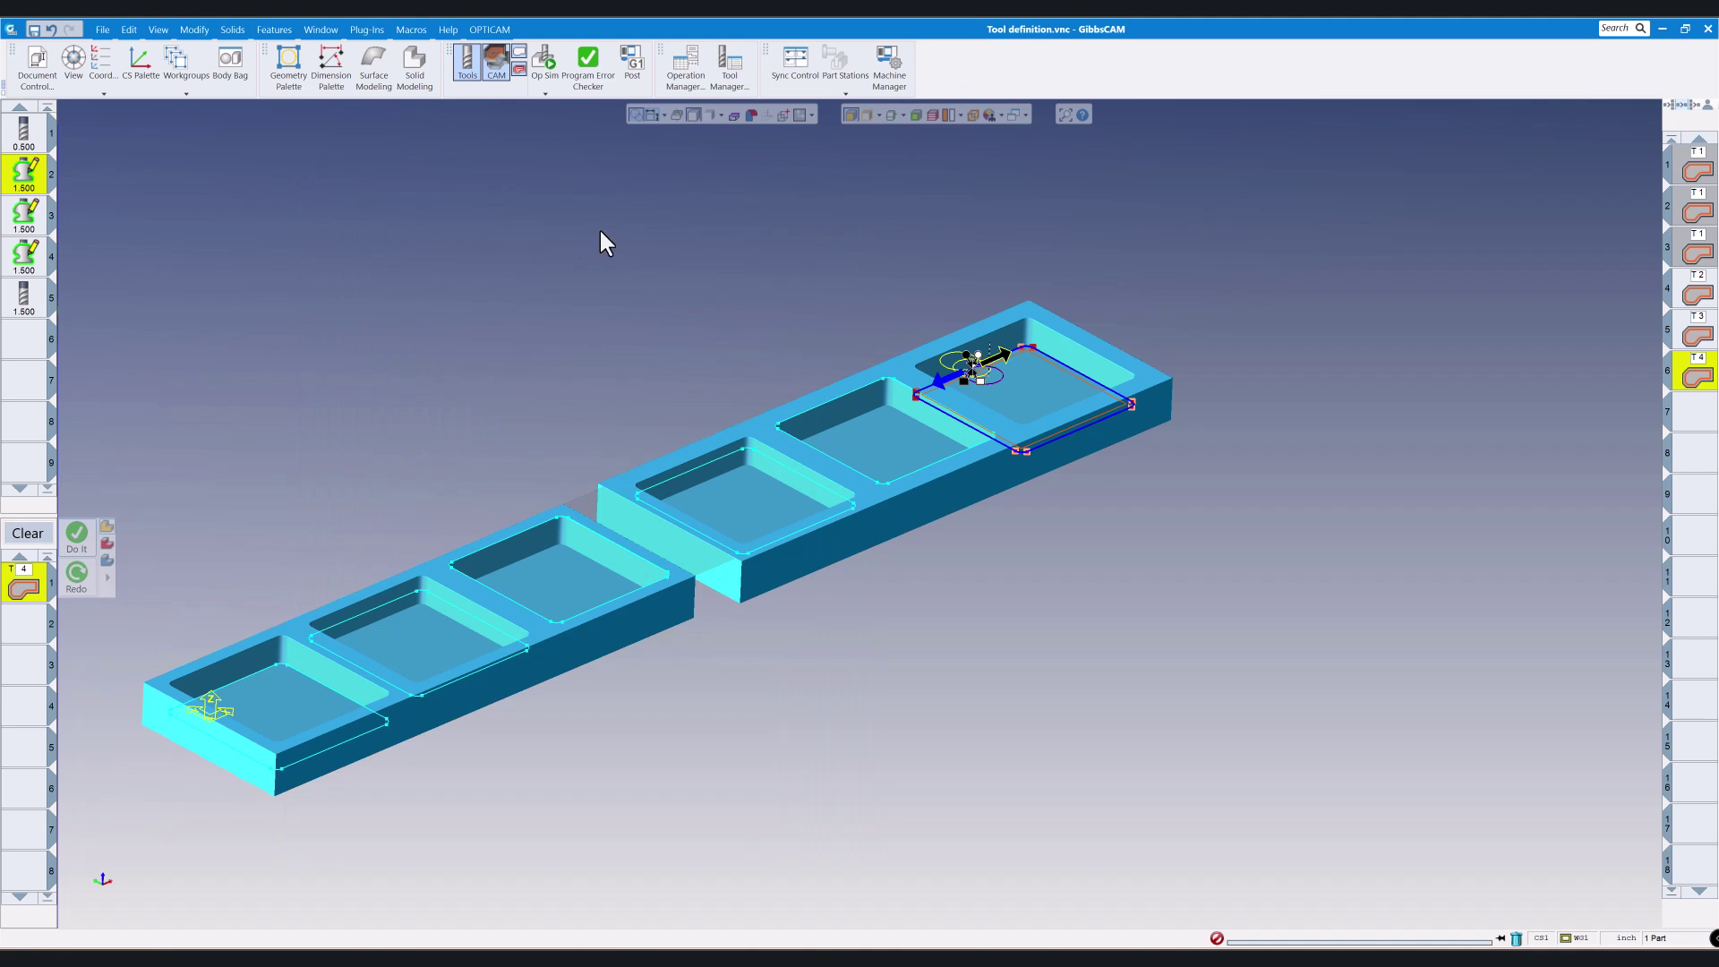
Step: Simulate all the operations, examine the form tool cuts on the walls of the three far pockets, and close the simulation
click(544, 61)
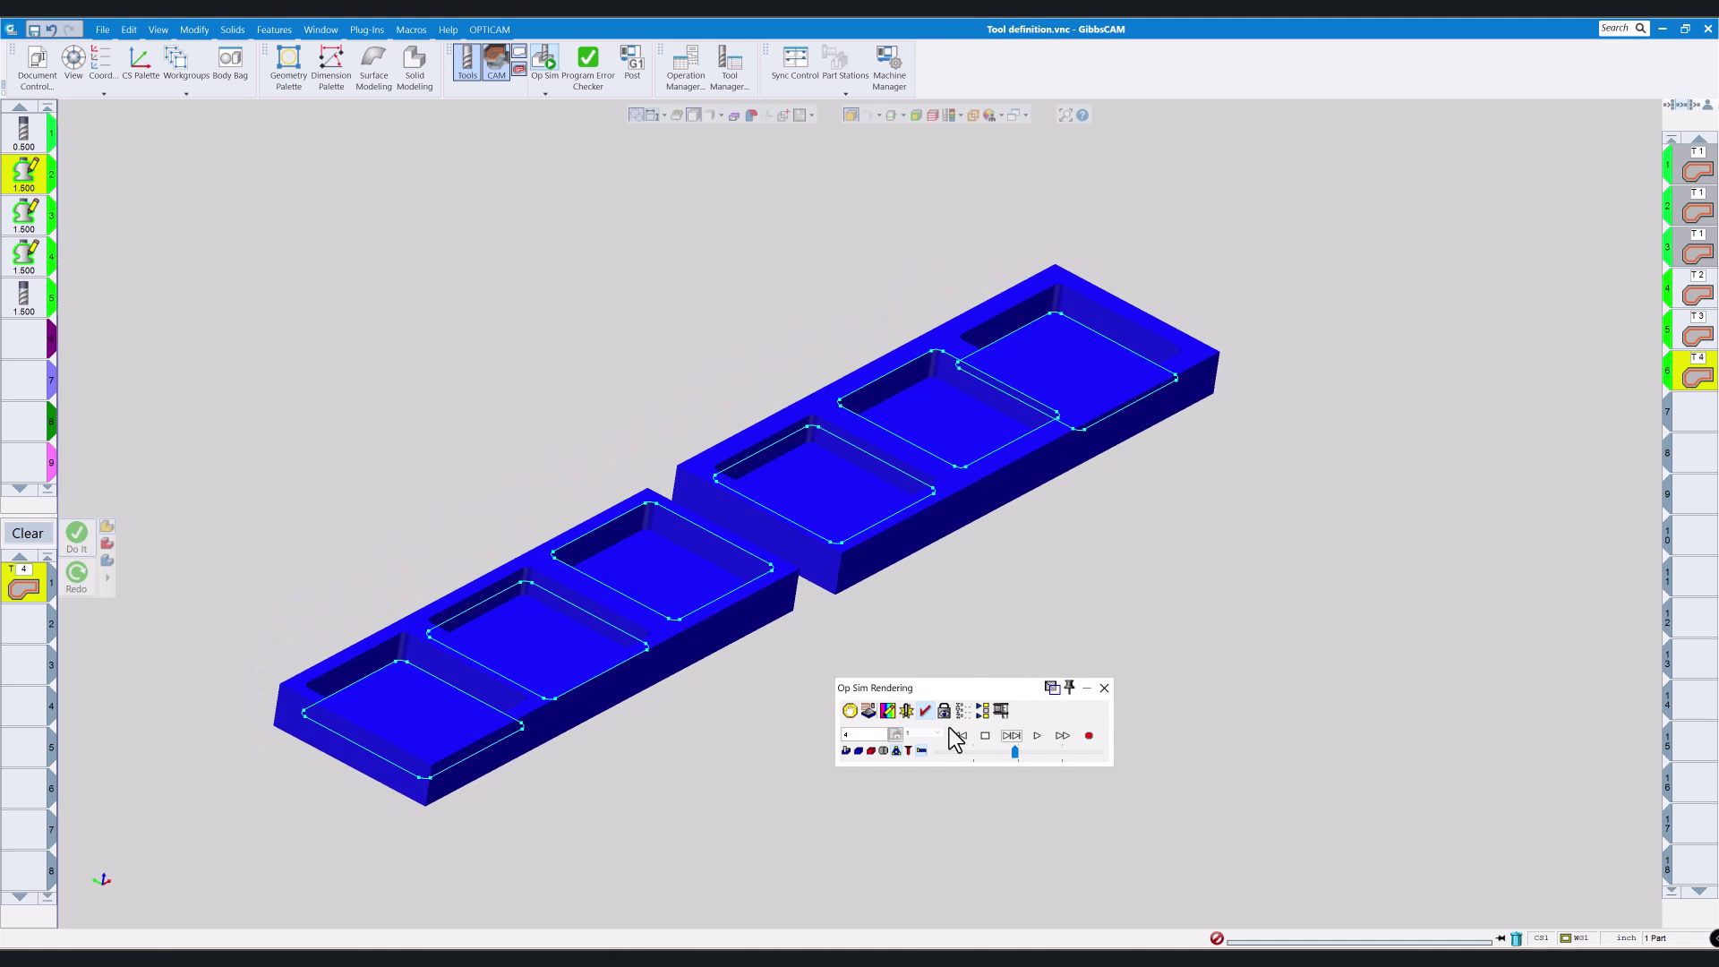
click(1037, 735)
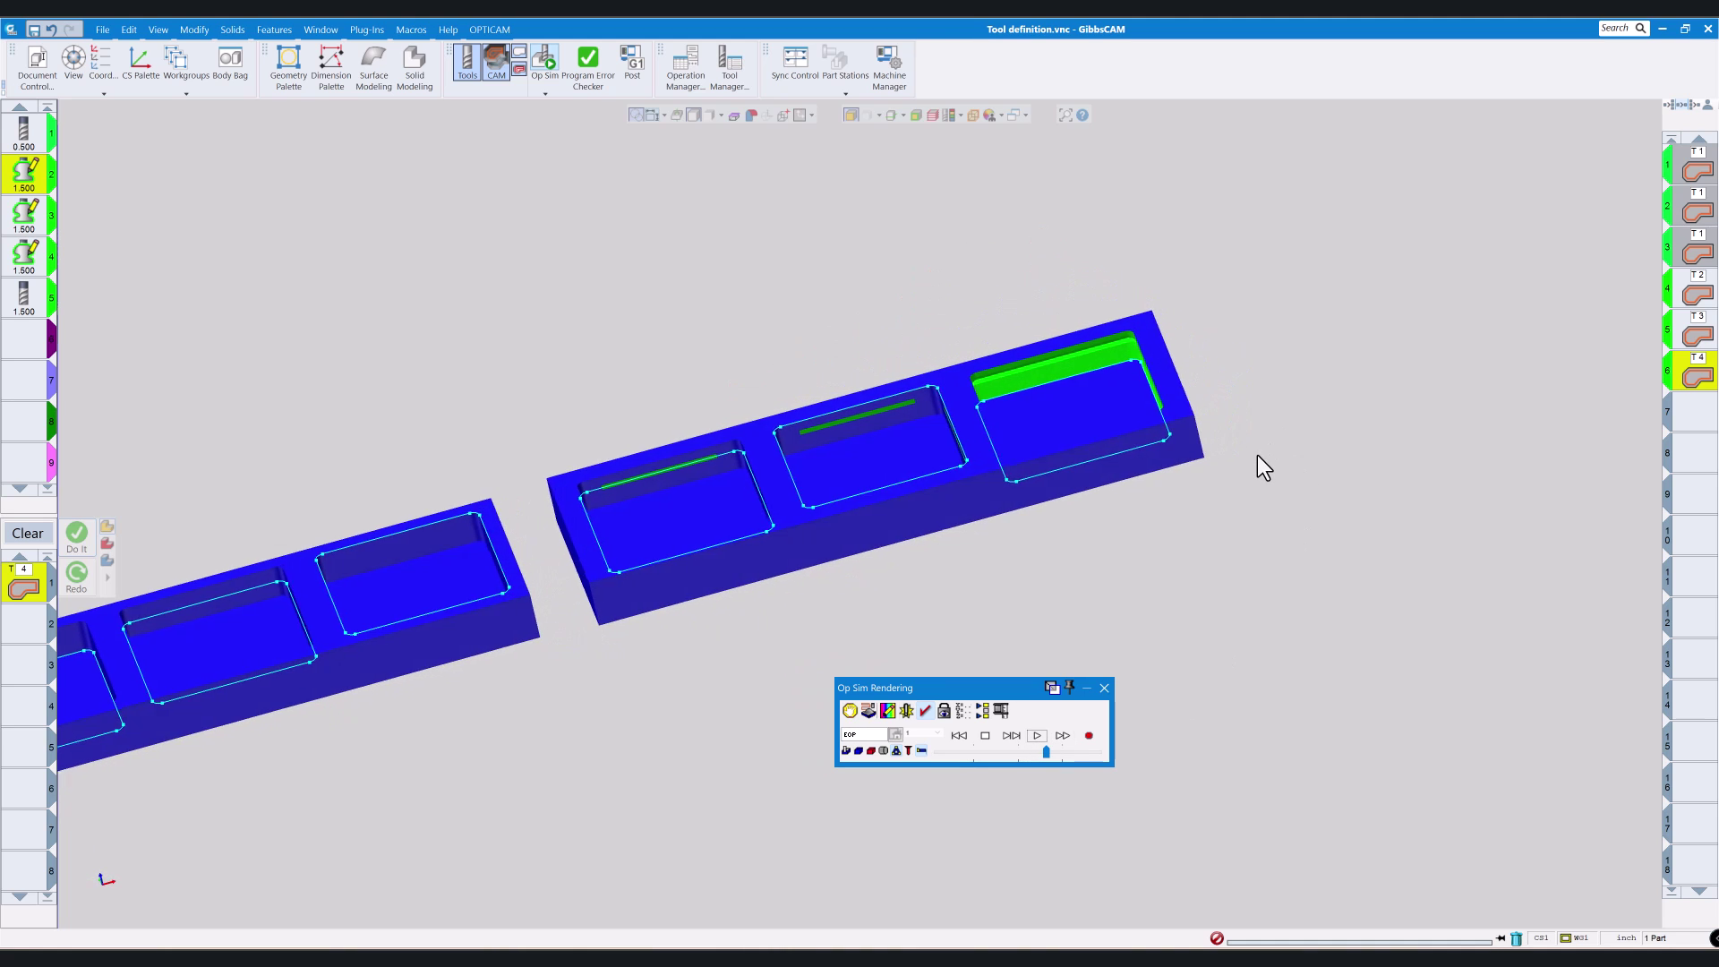
click(1104, 688)
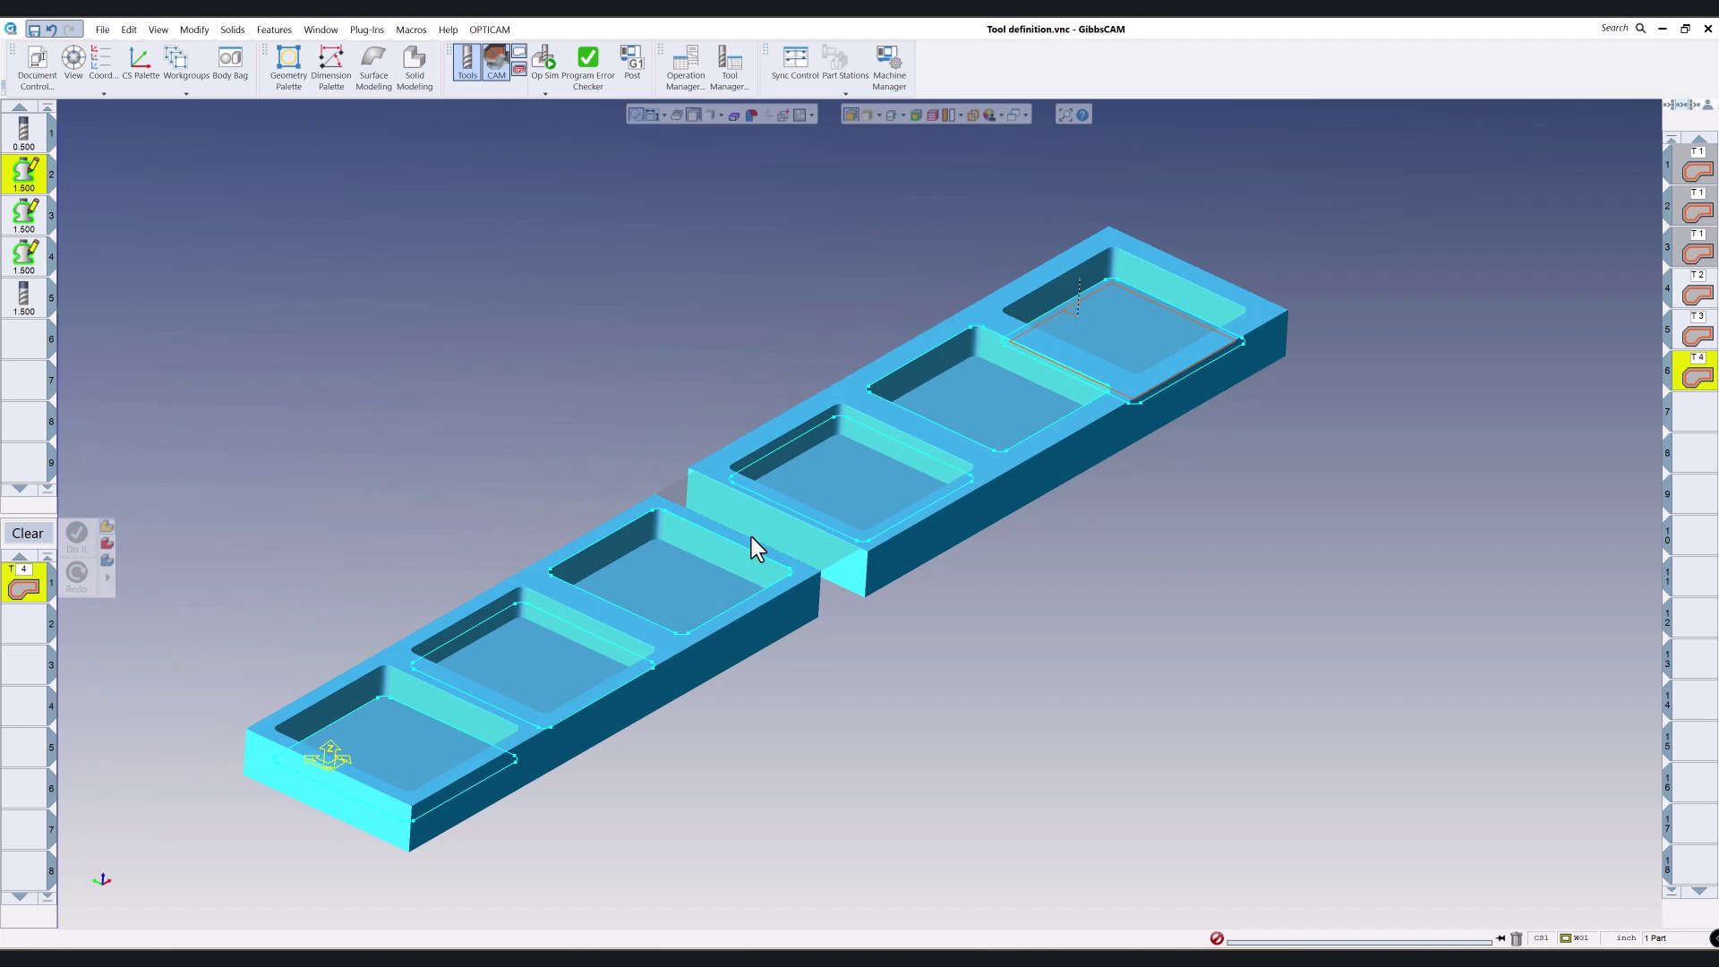
click(592, 482)
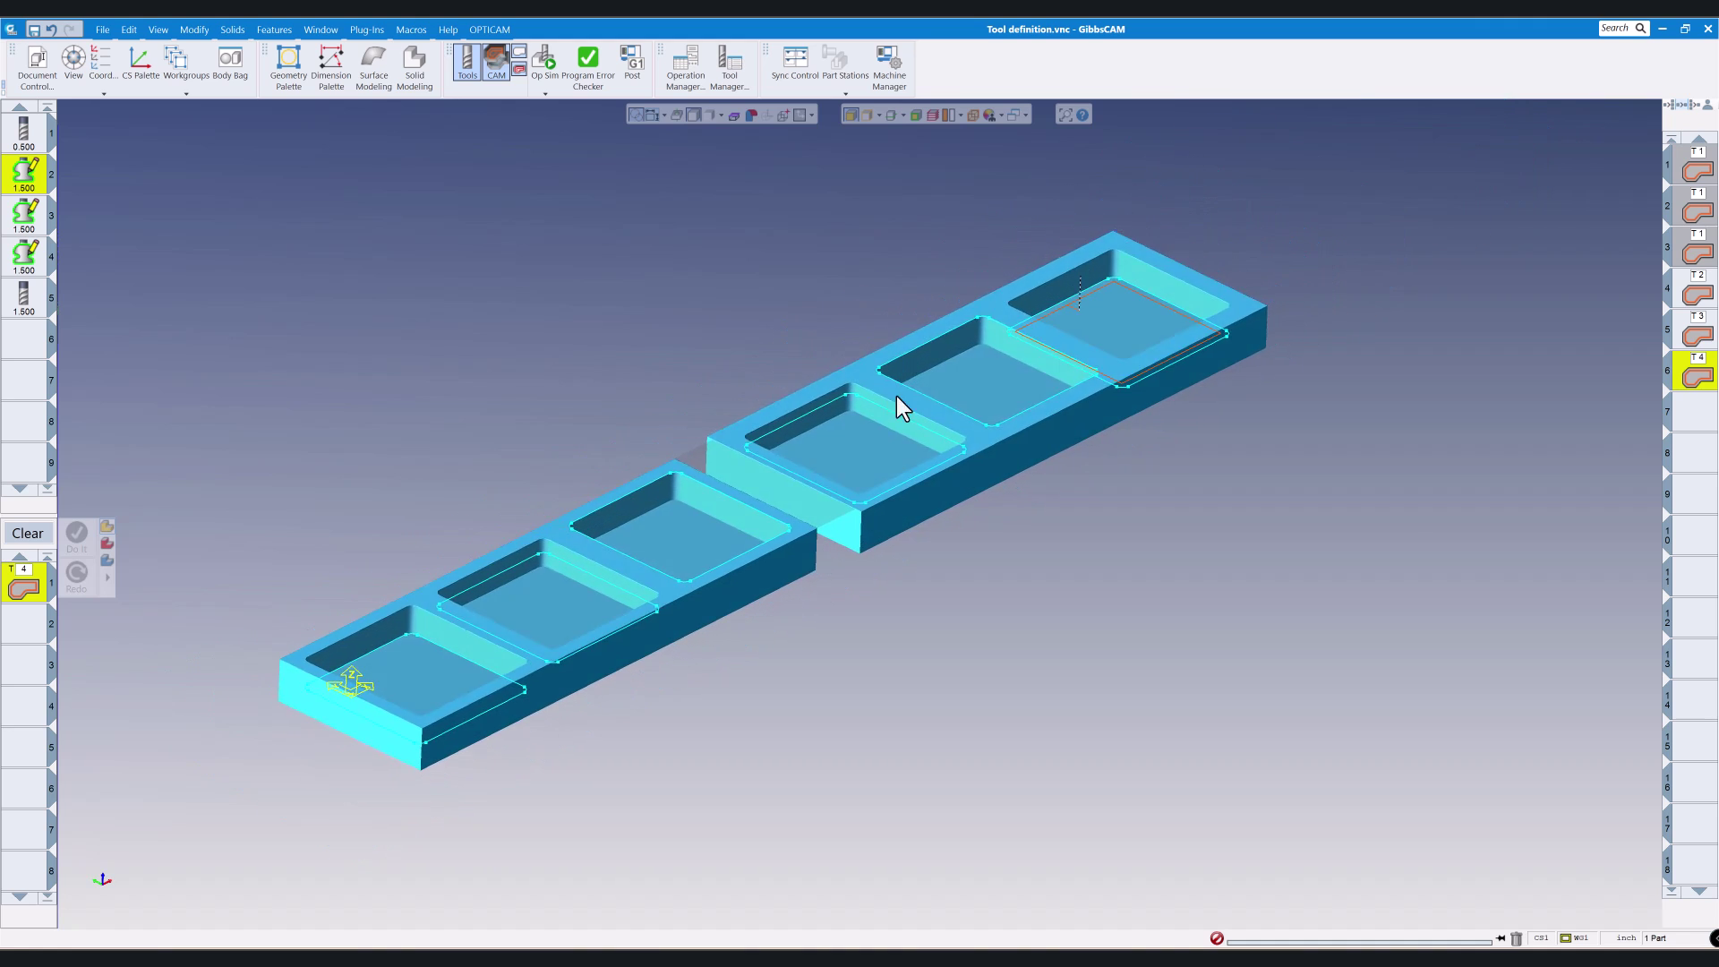
Step: Review the contour depth and Z step settings of operations 4, 5 and 6
double_click(1676, 303)
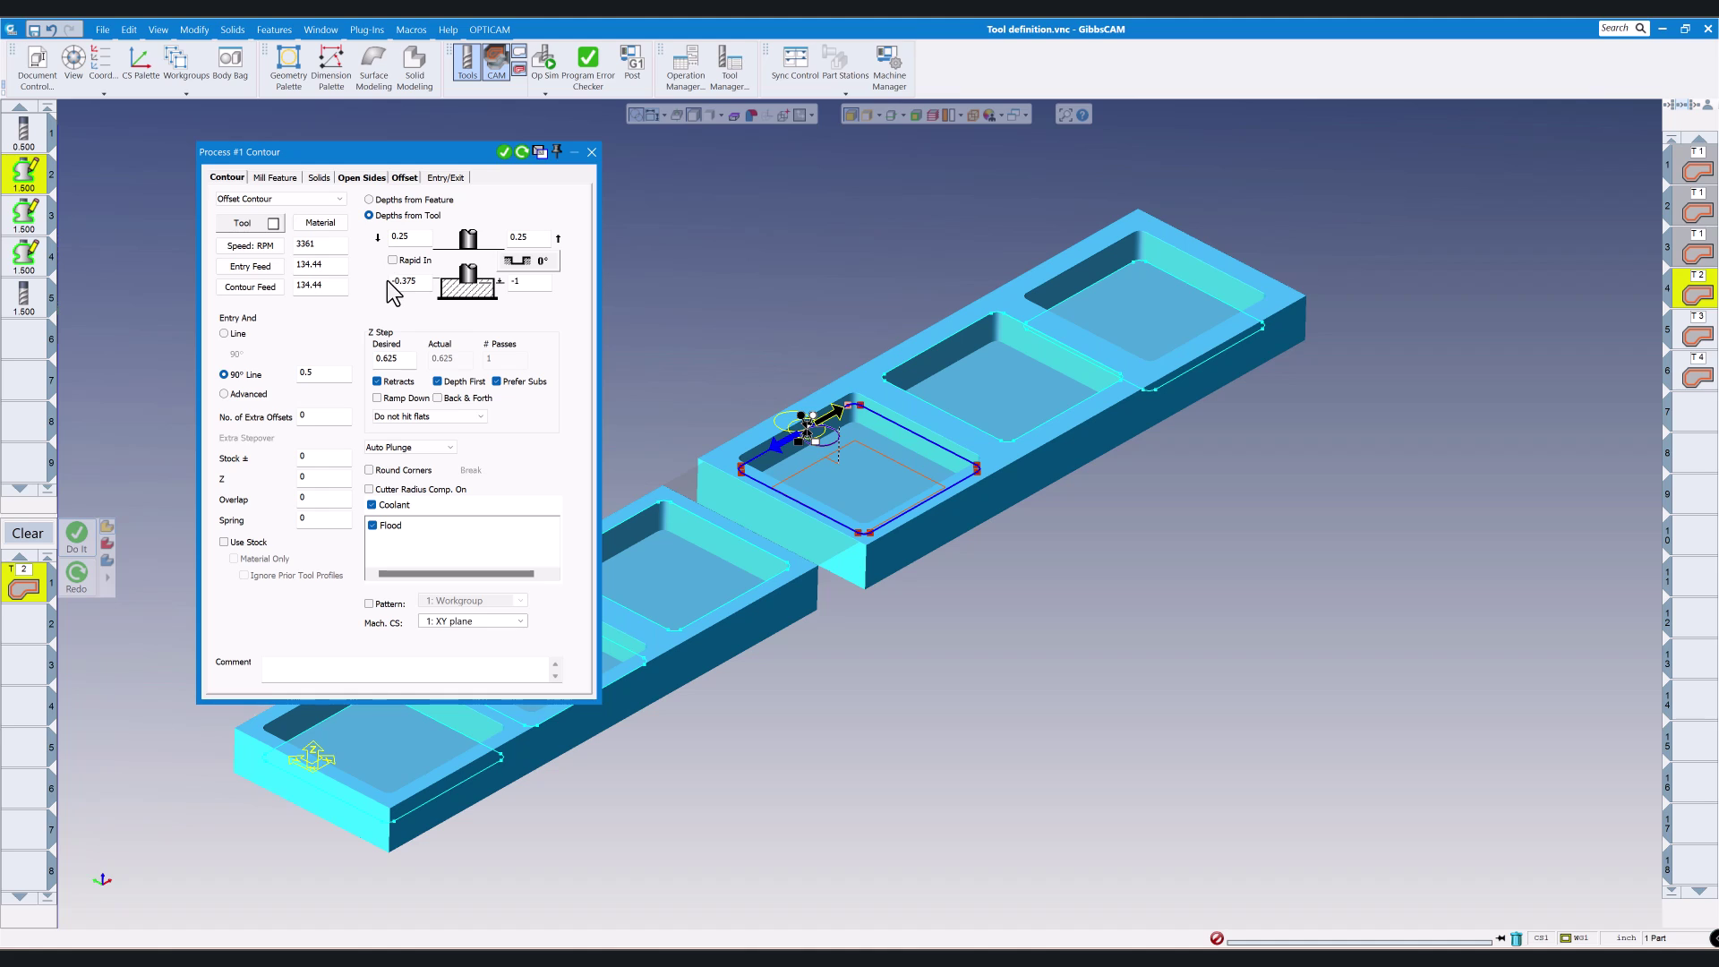
double_click(1689, 333)
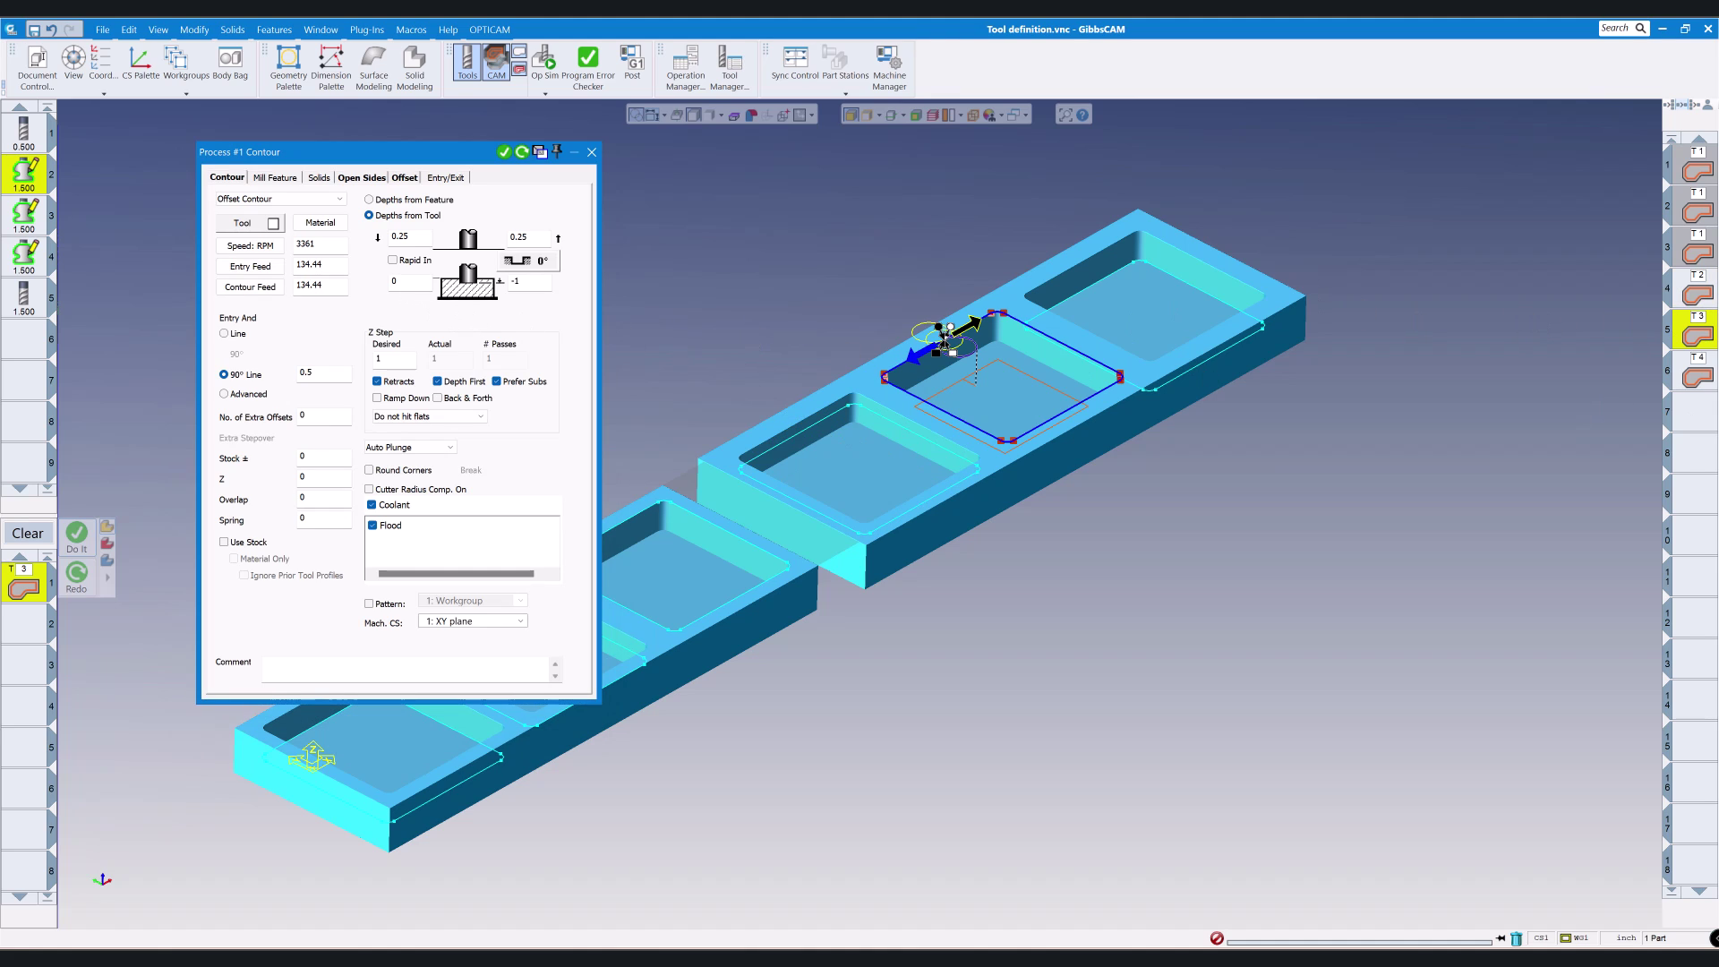
double_click(1699, 380)
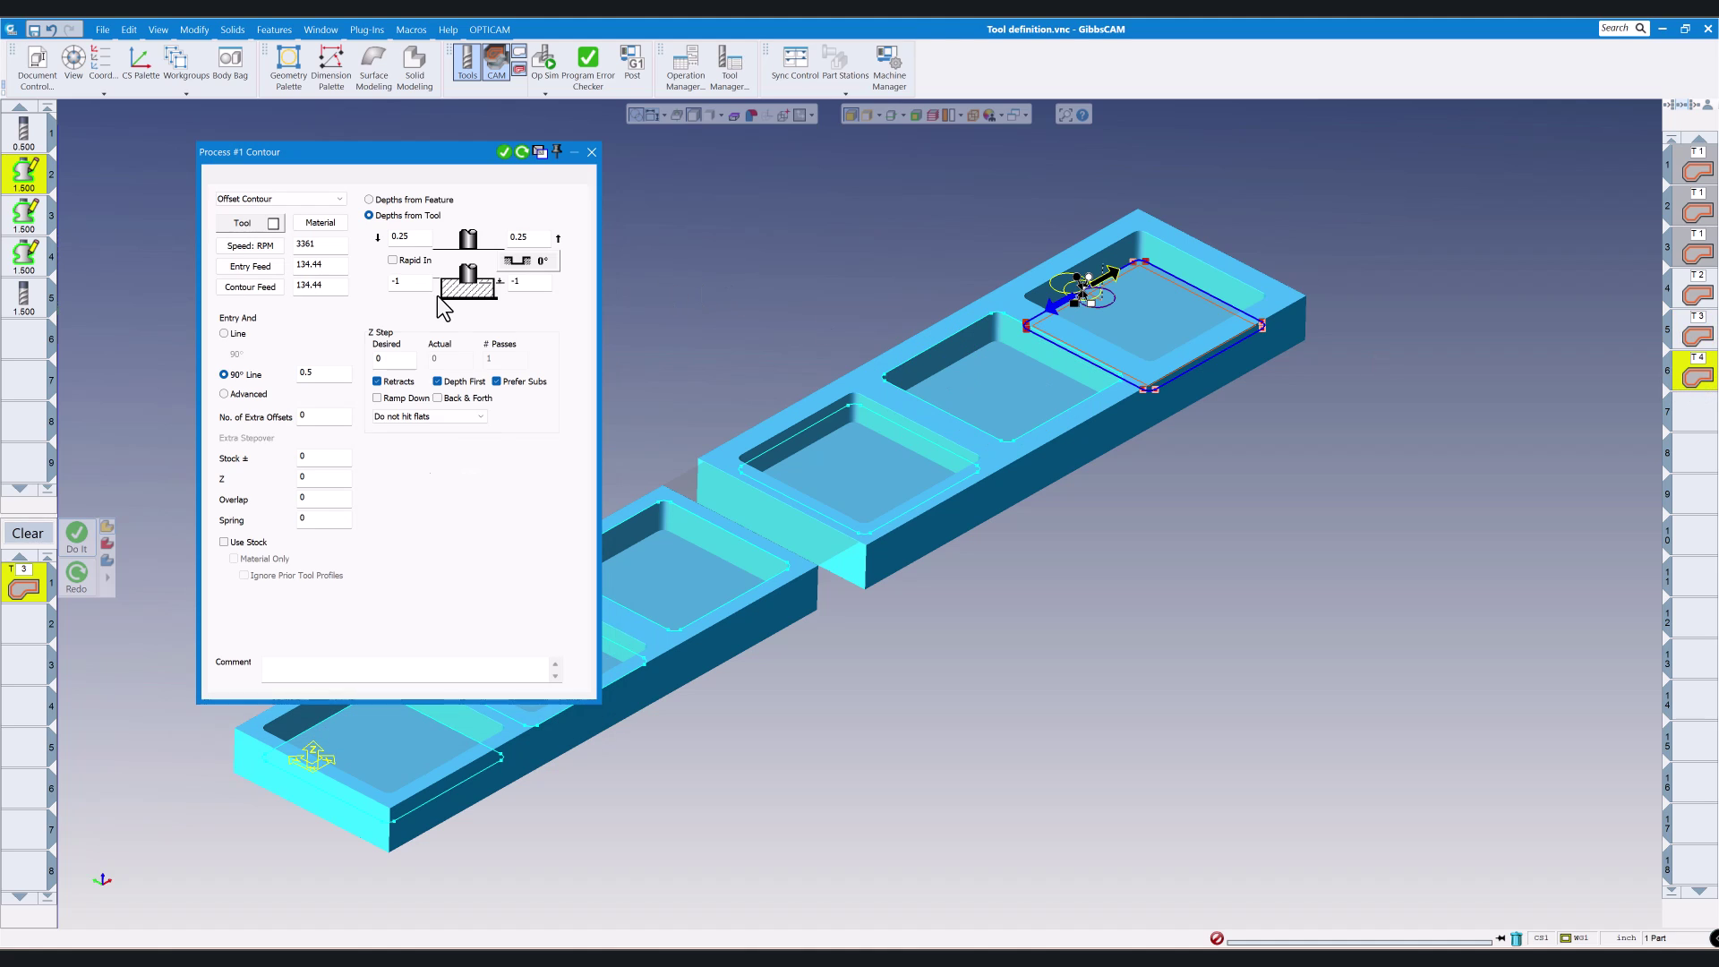
click(592, 152)
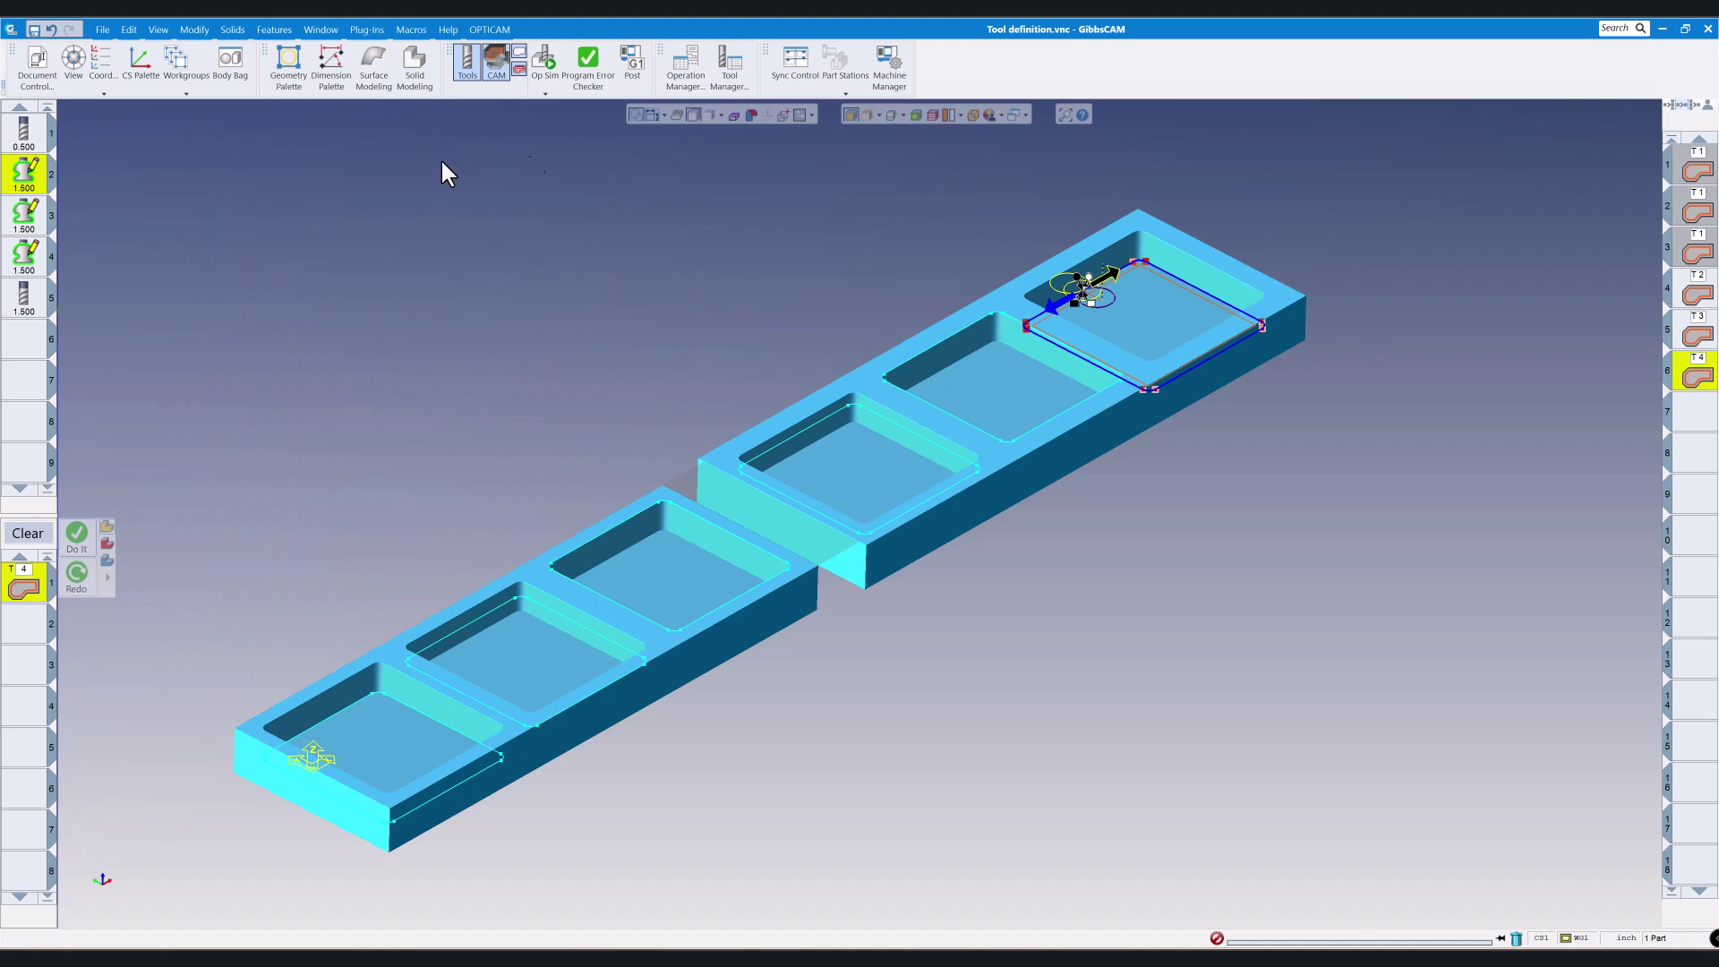
Step: Compare the toolpath generation profile options of form tools 2, 3 and 4, then check the definition of end mill tool 1
double_click(27, 175)
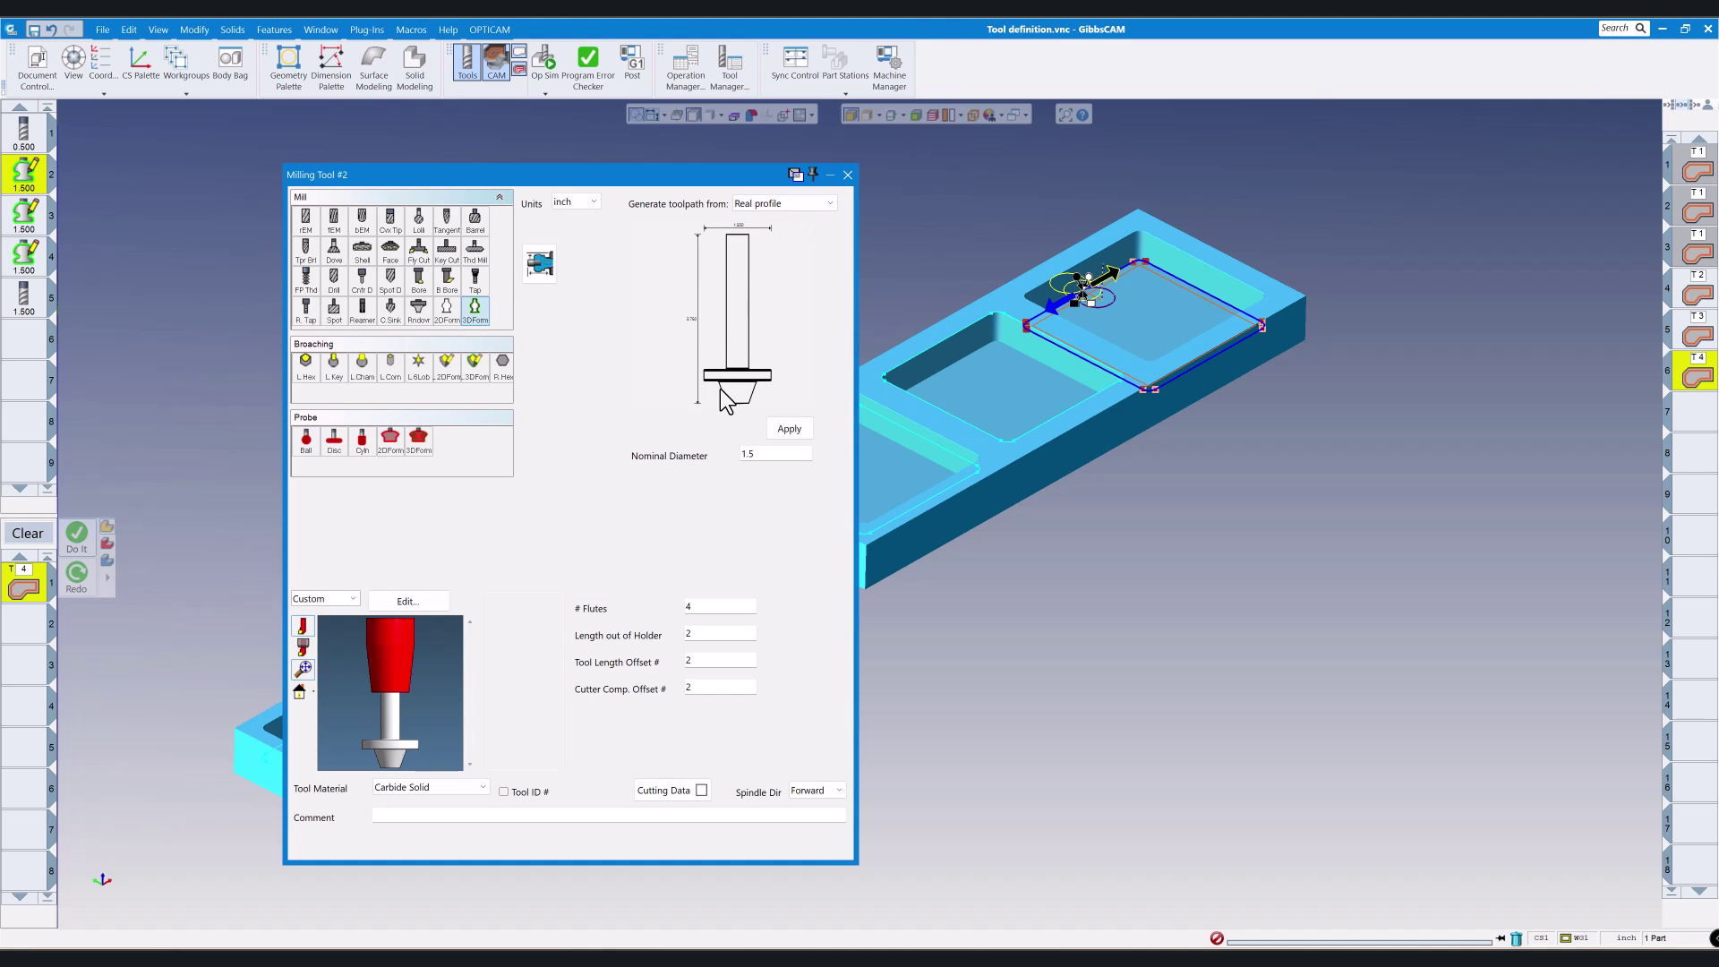
click(30, 226)
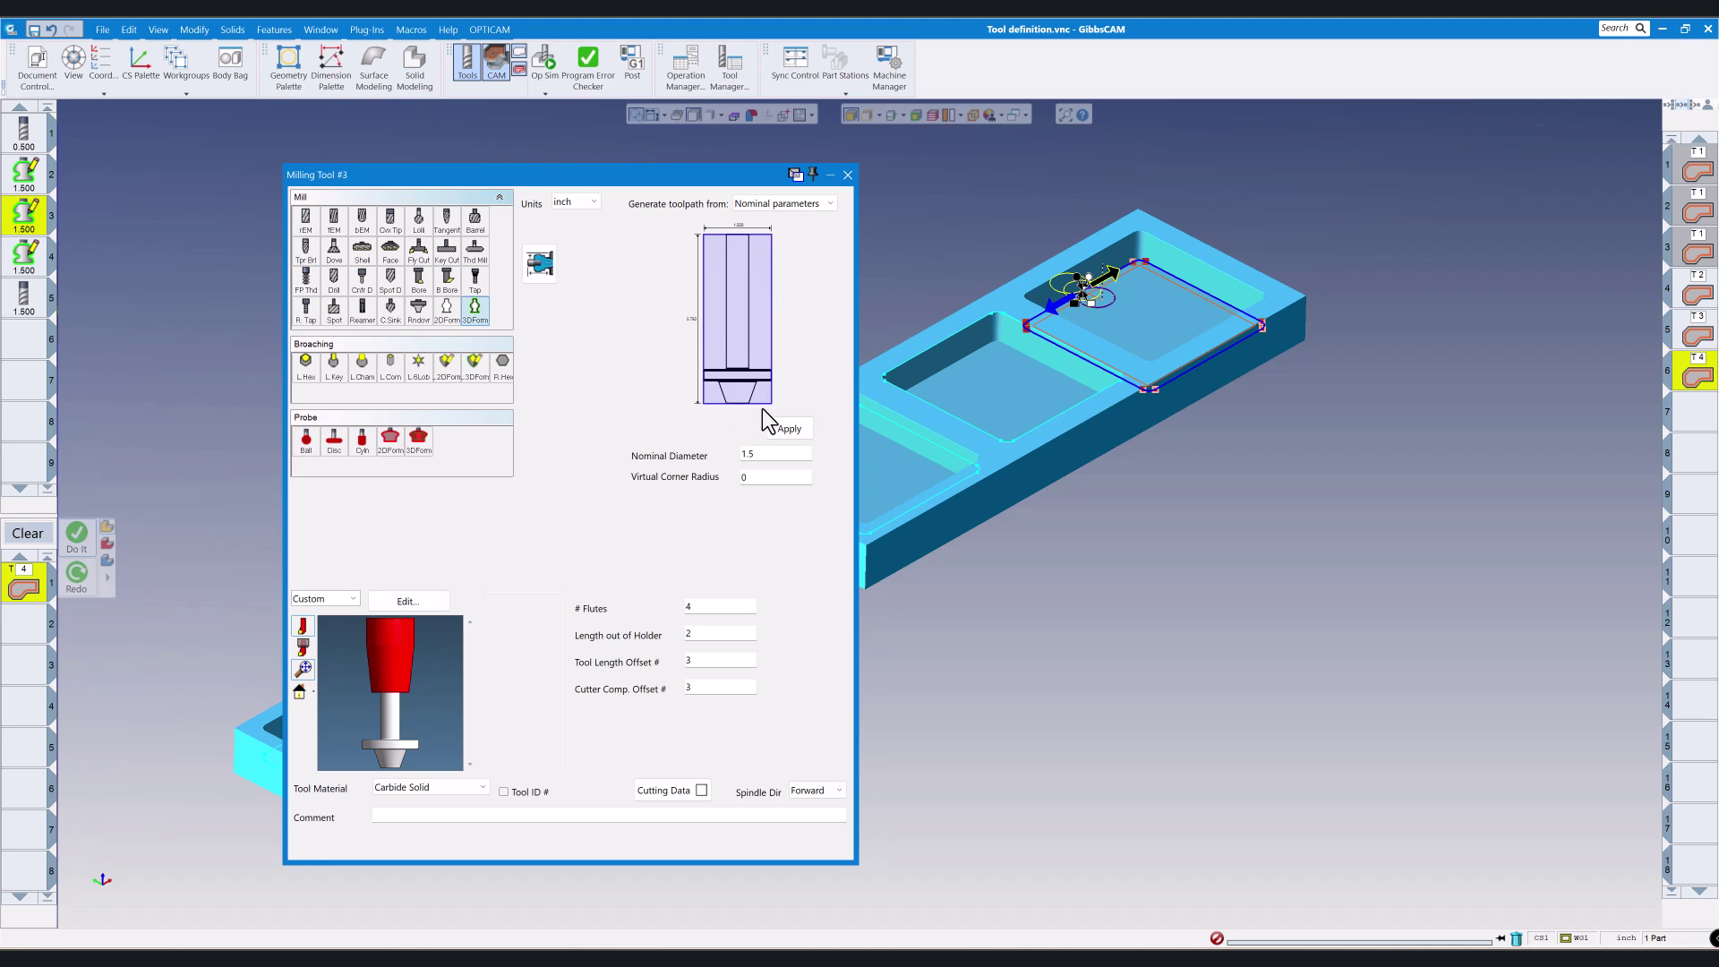
click(33, 261)
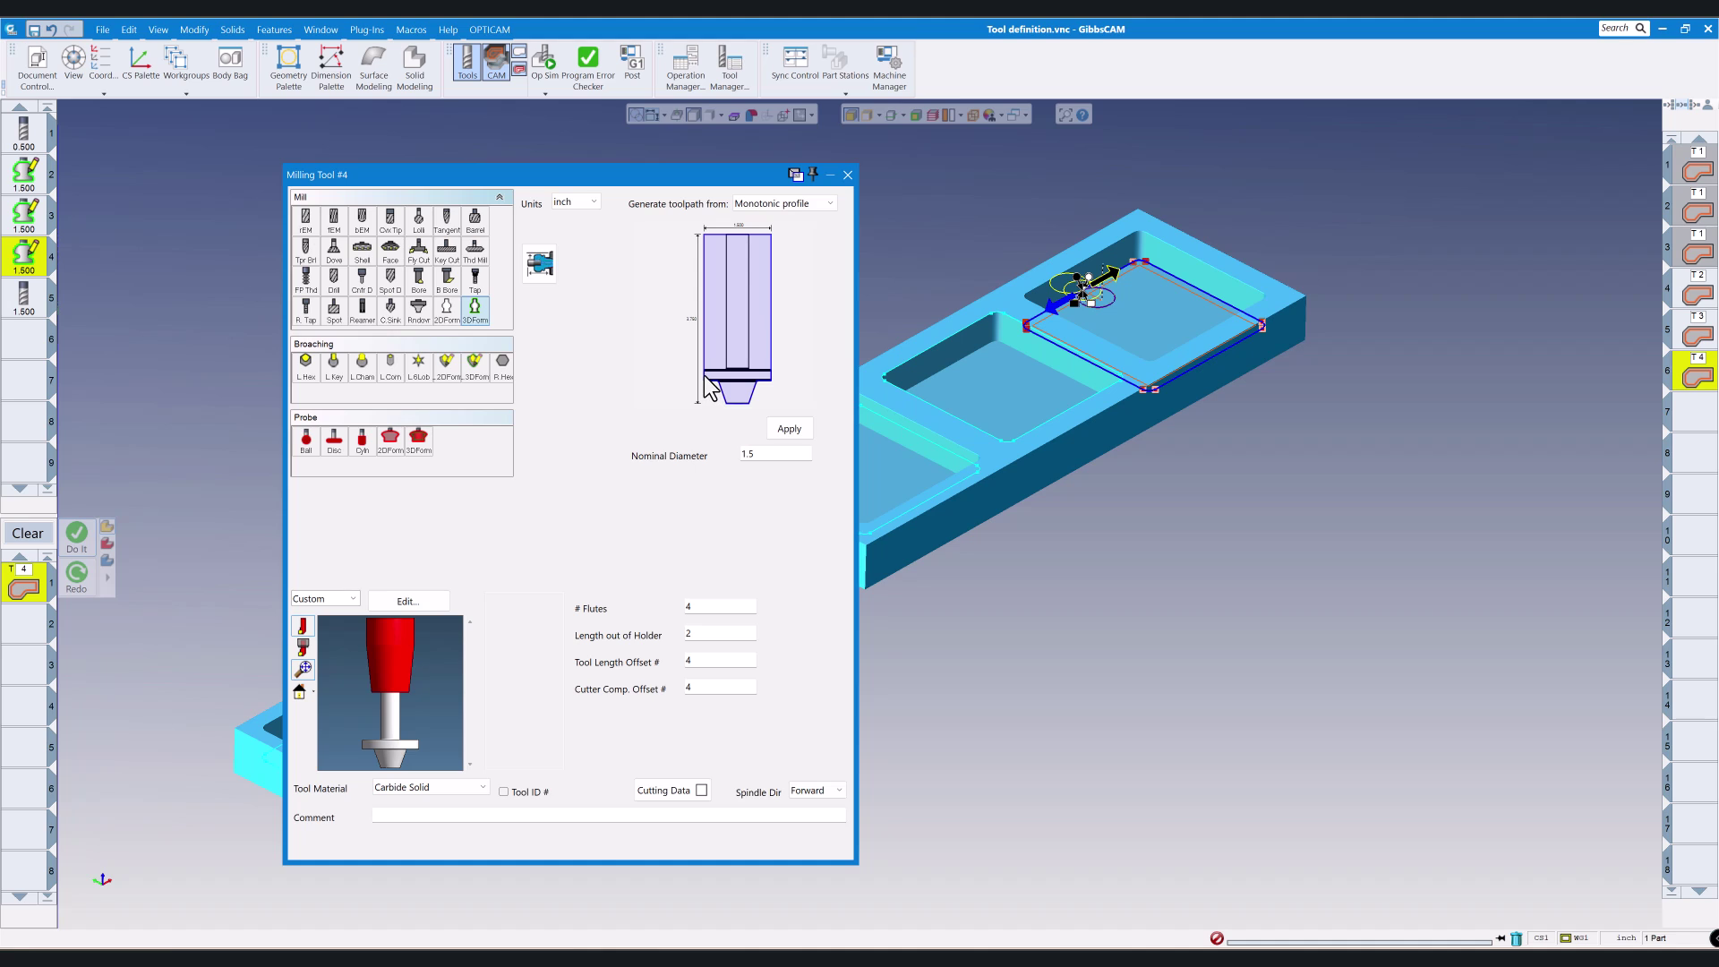
click(38, 228)
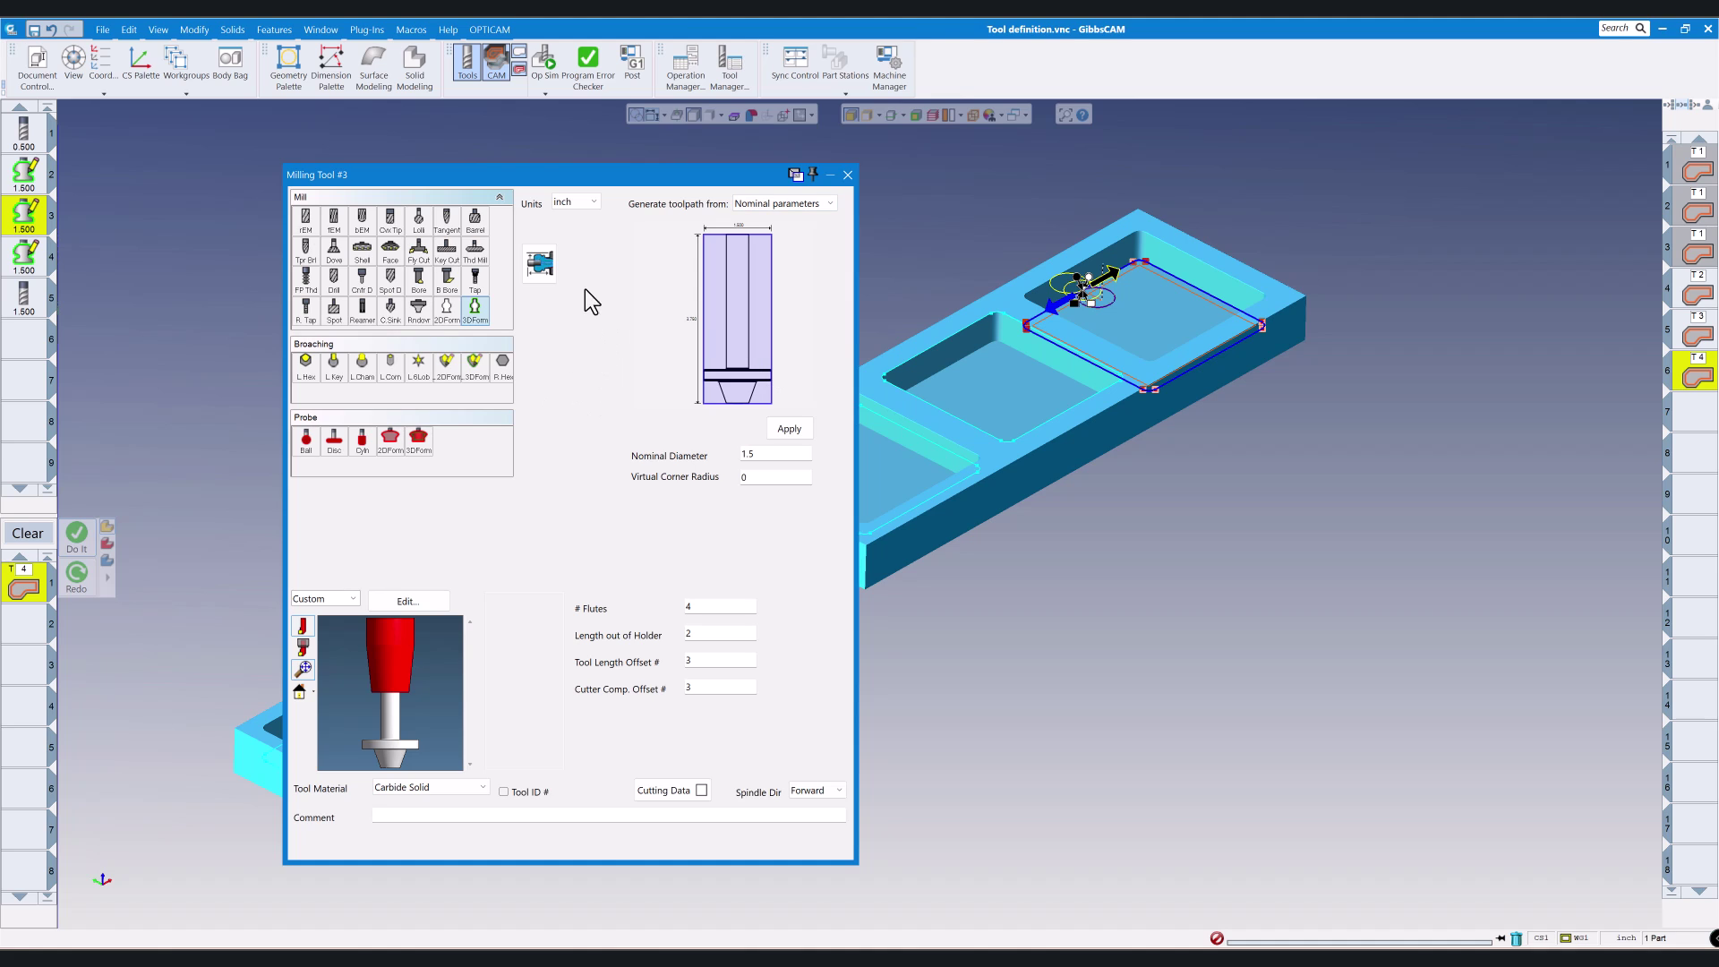
click(846, 175)
double_click(25, 133)
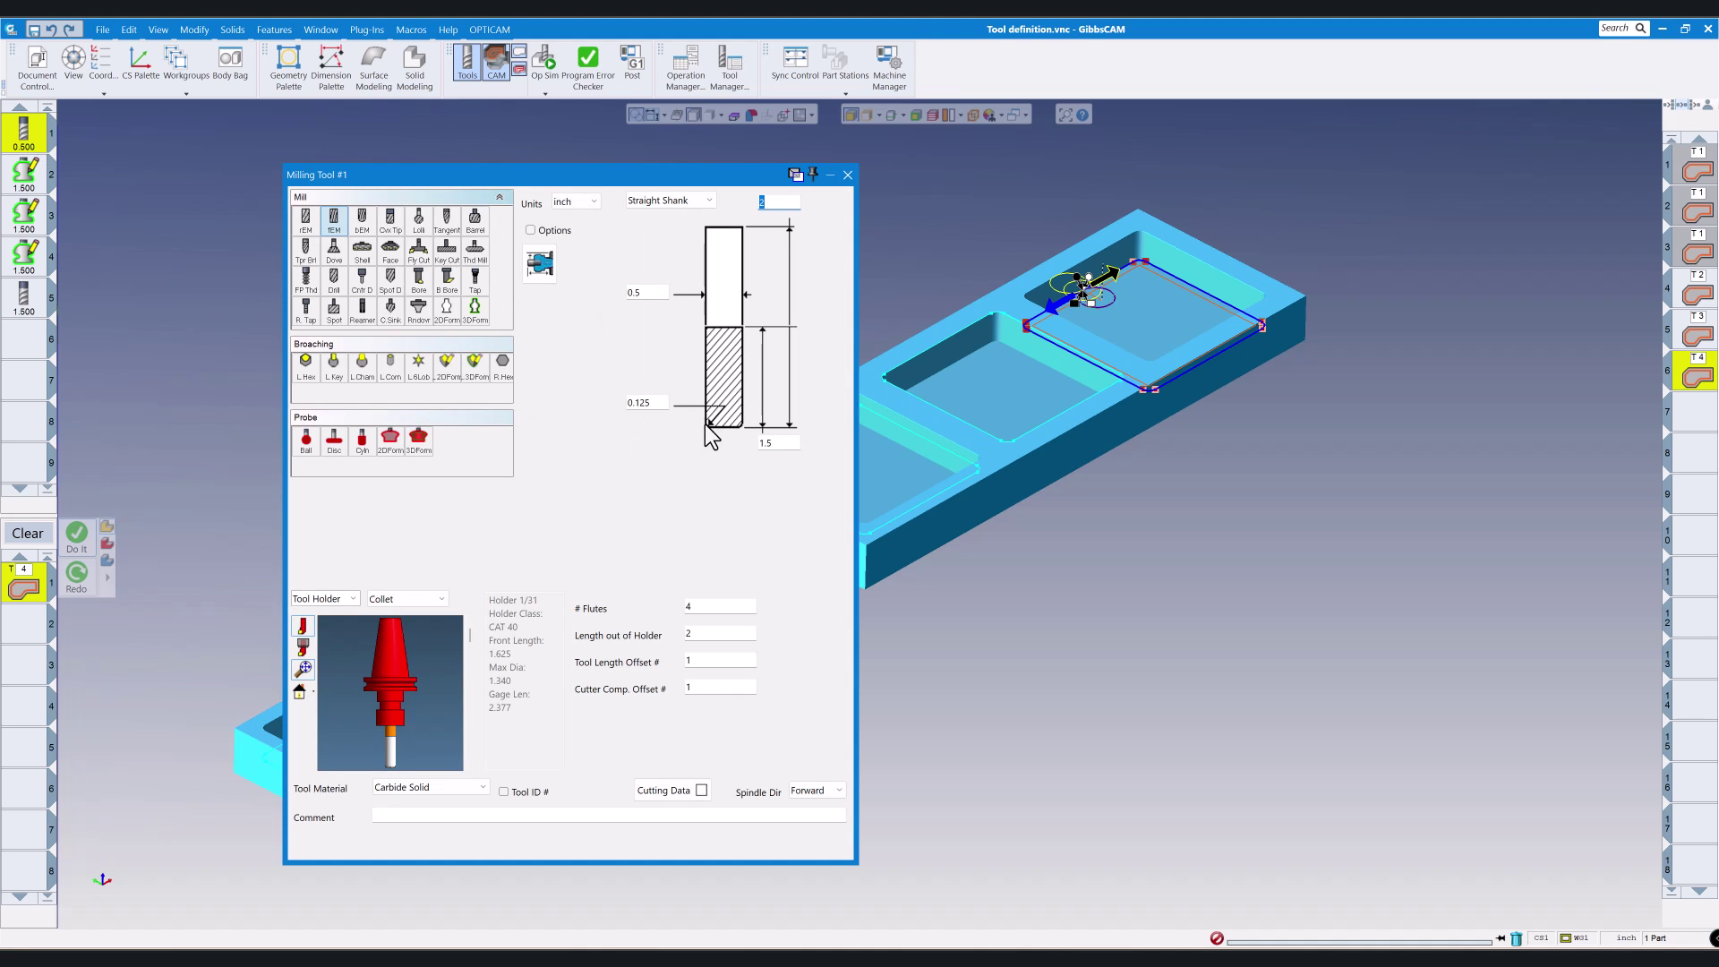
click(847, 175)
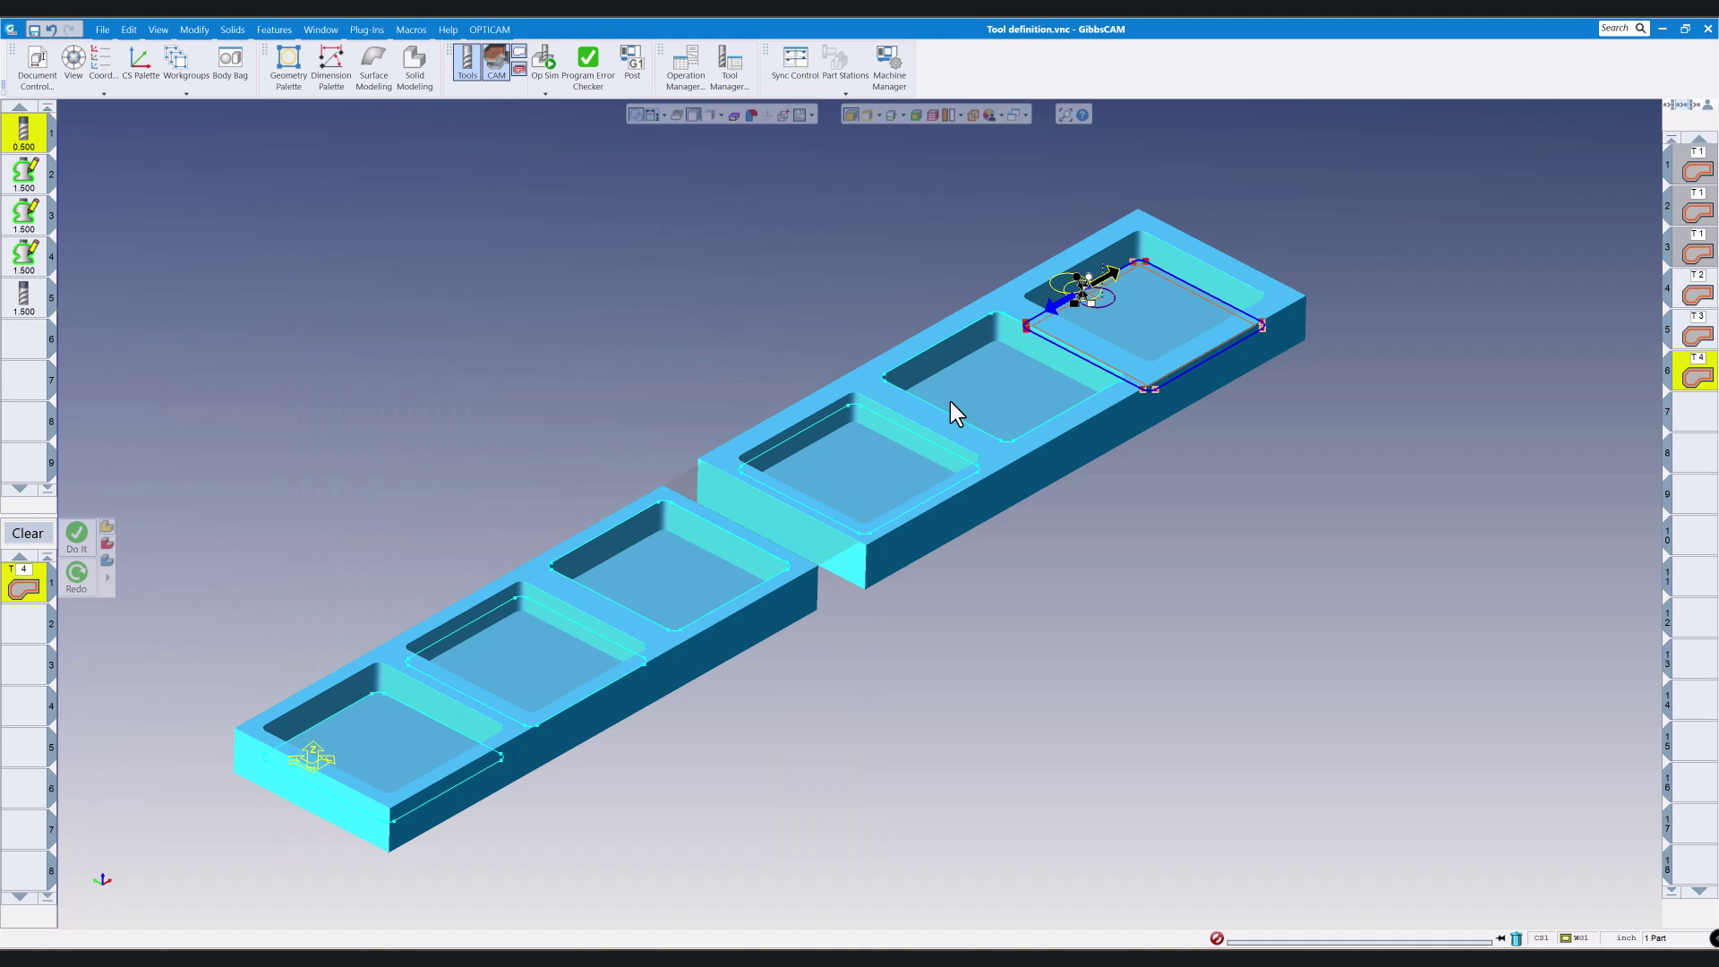
Step: Review the contour depth settings of operations 1 and 2, moving the process dialog clear of their pockets
scroll(1185, 303, down, 3)
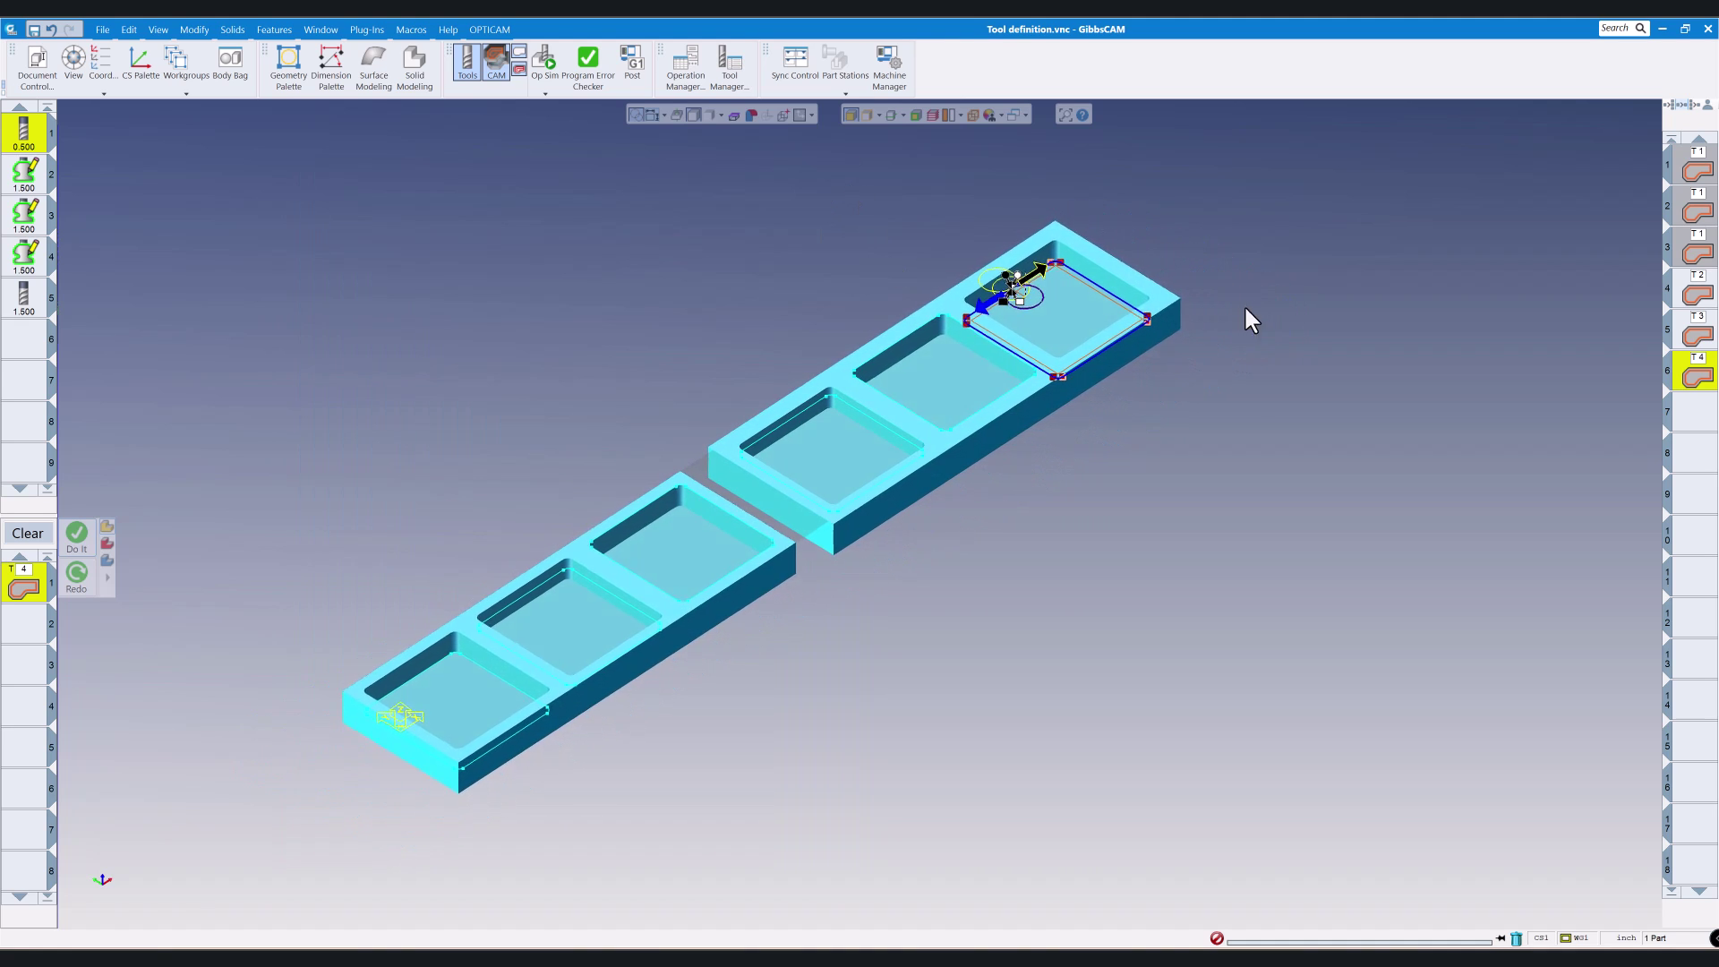
click(1696, 171)
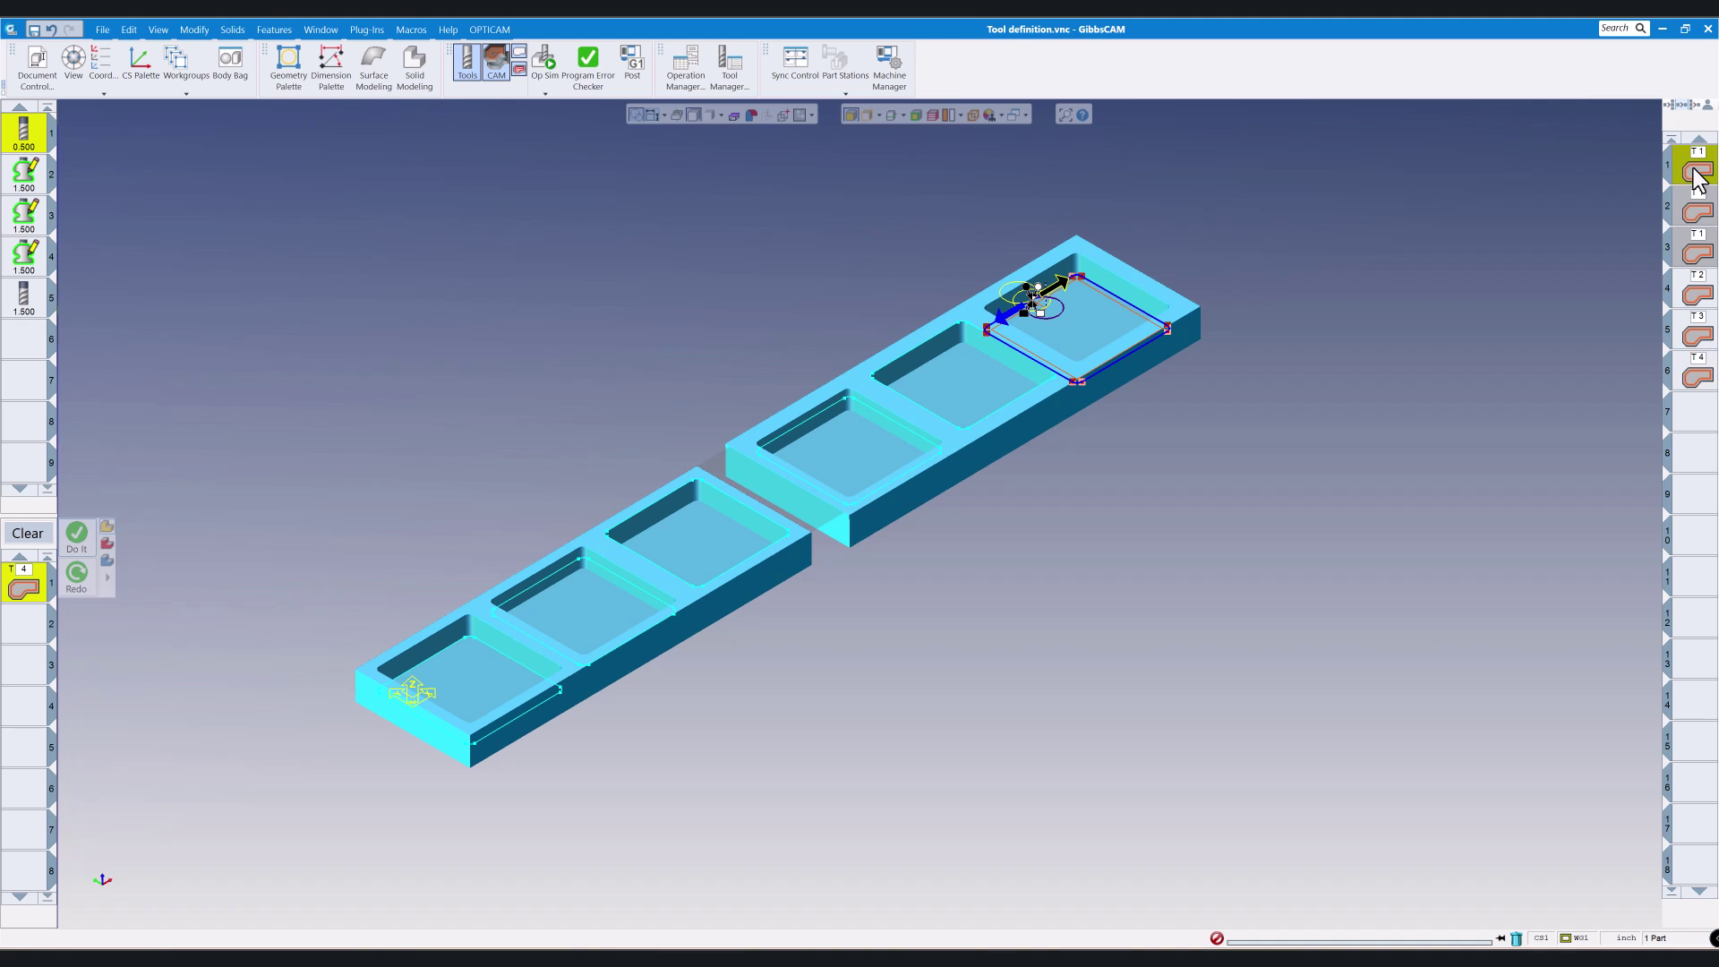
double_click(1695, 173)
drag(398, 152, 1195, 291)
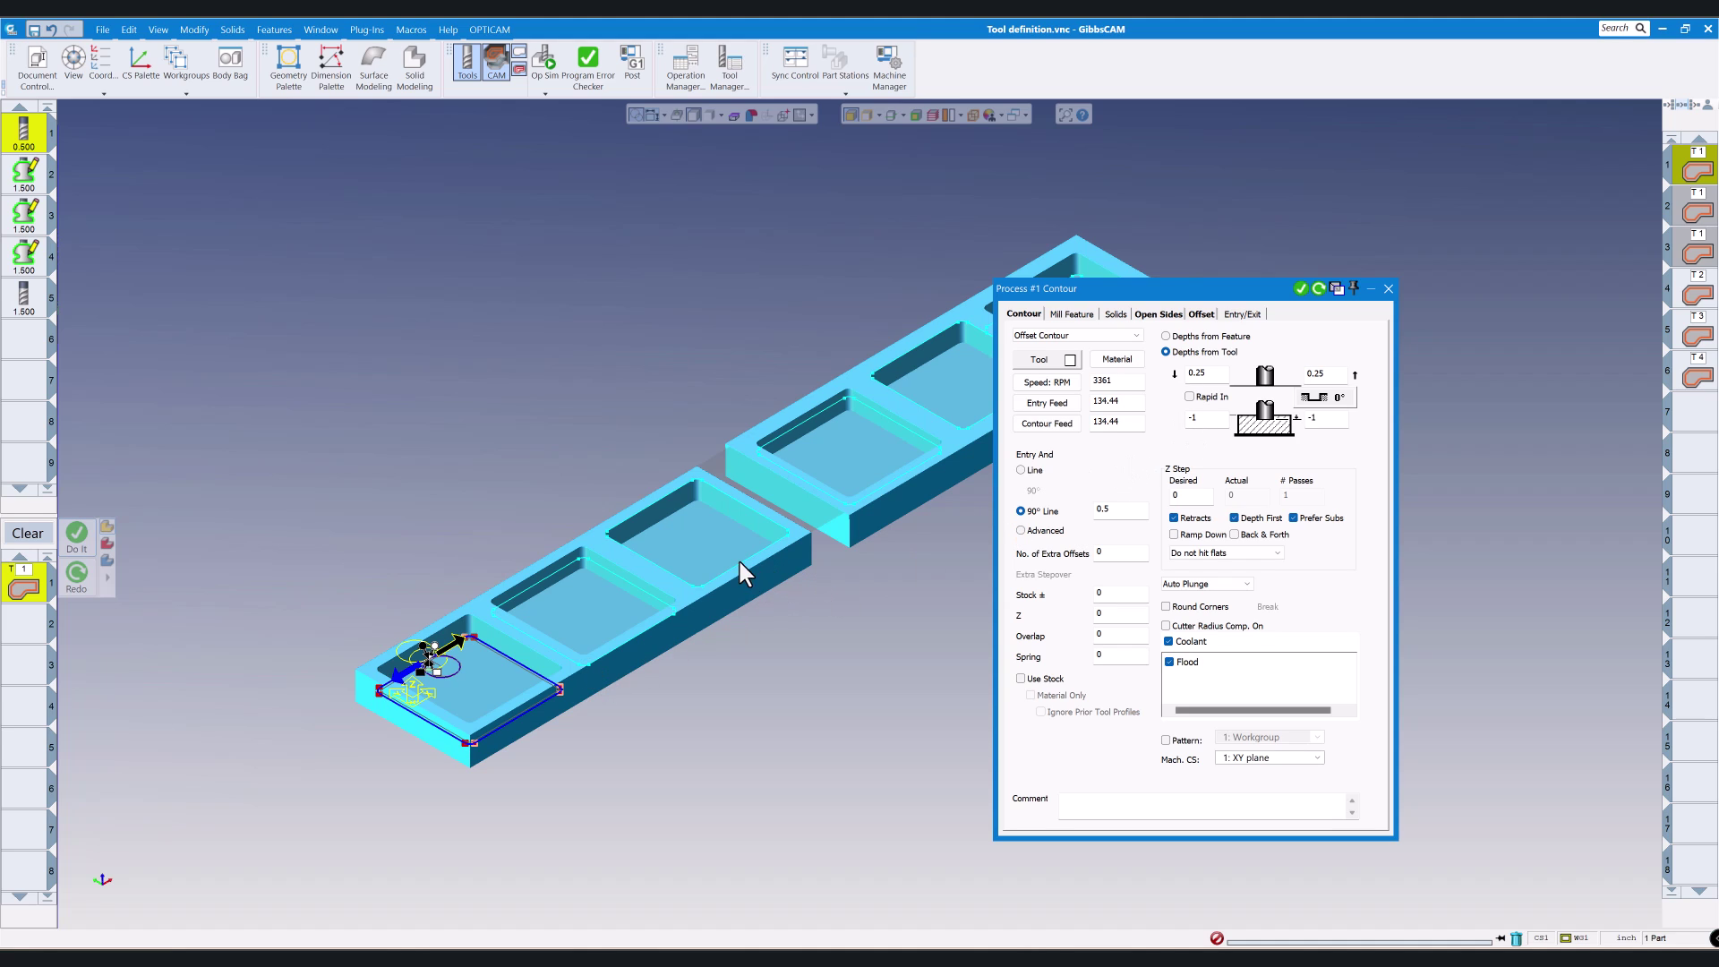
click(1388, 289)
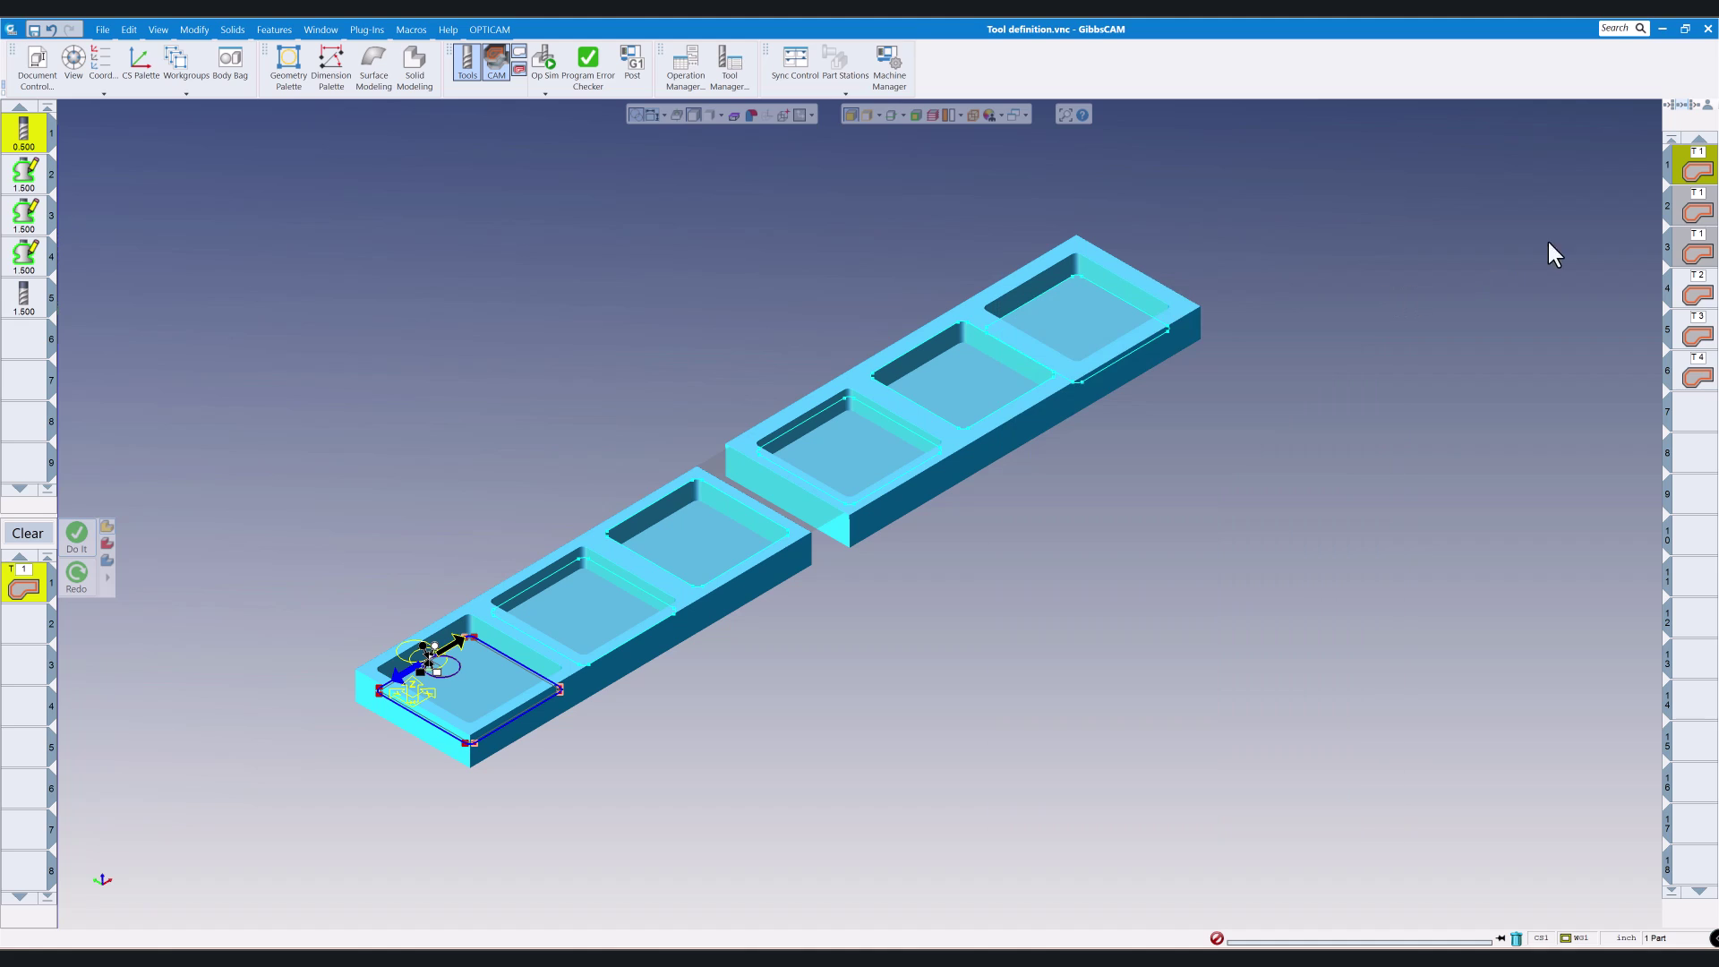
double_click(1697, 212)
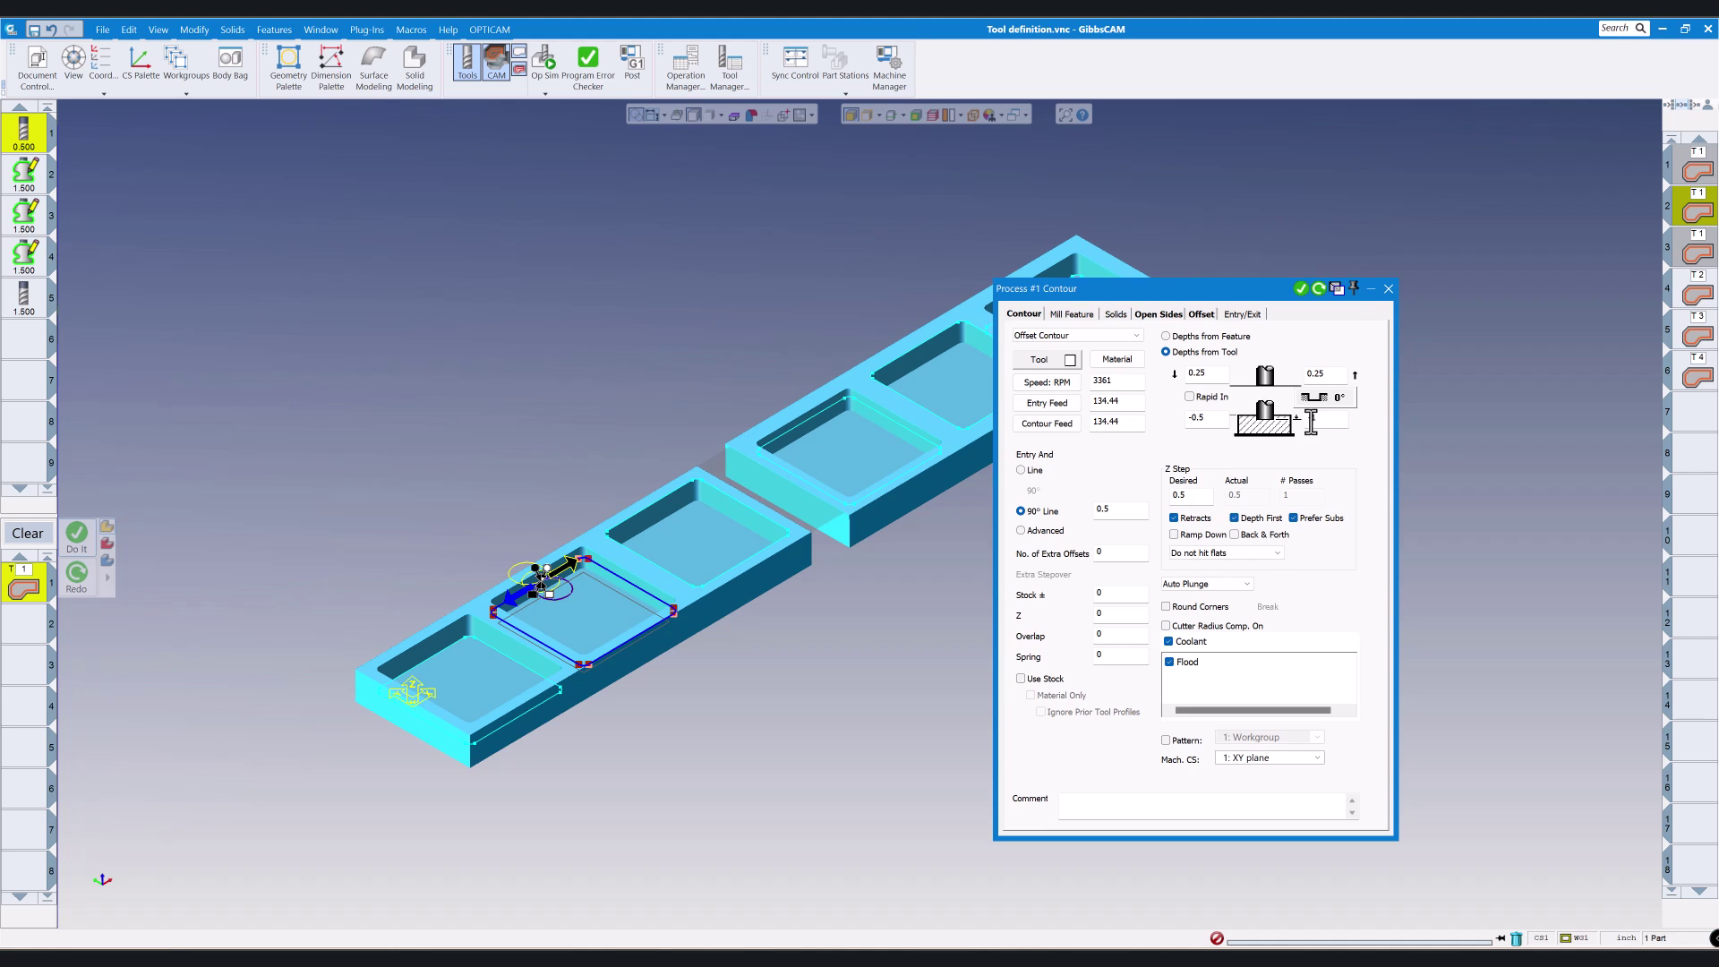
click(1389, 289)
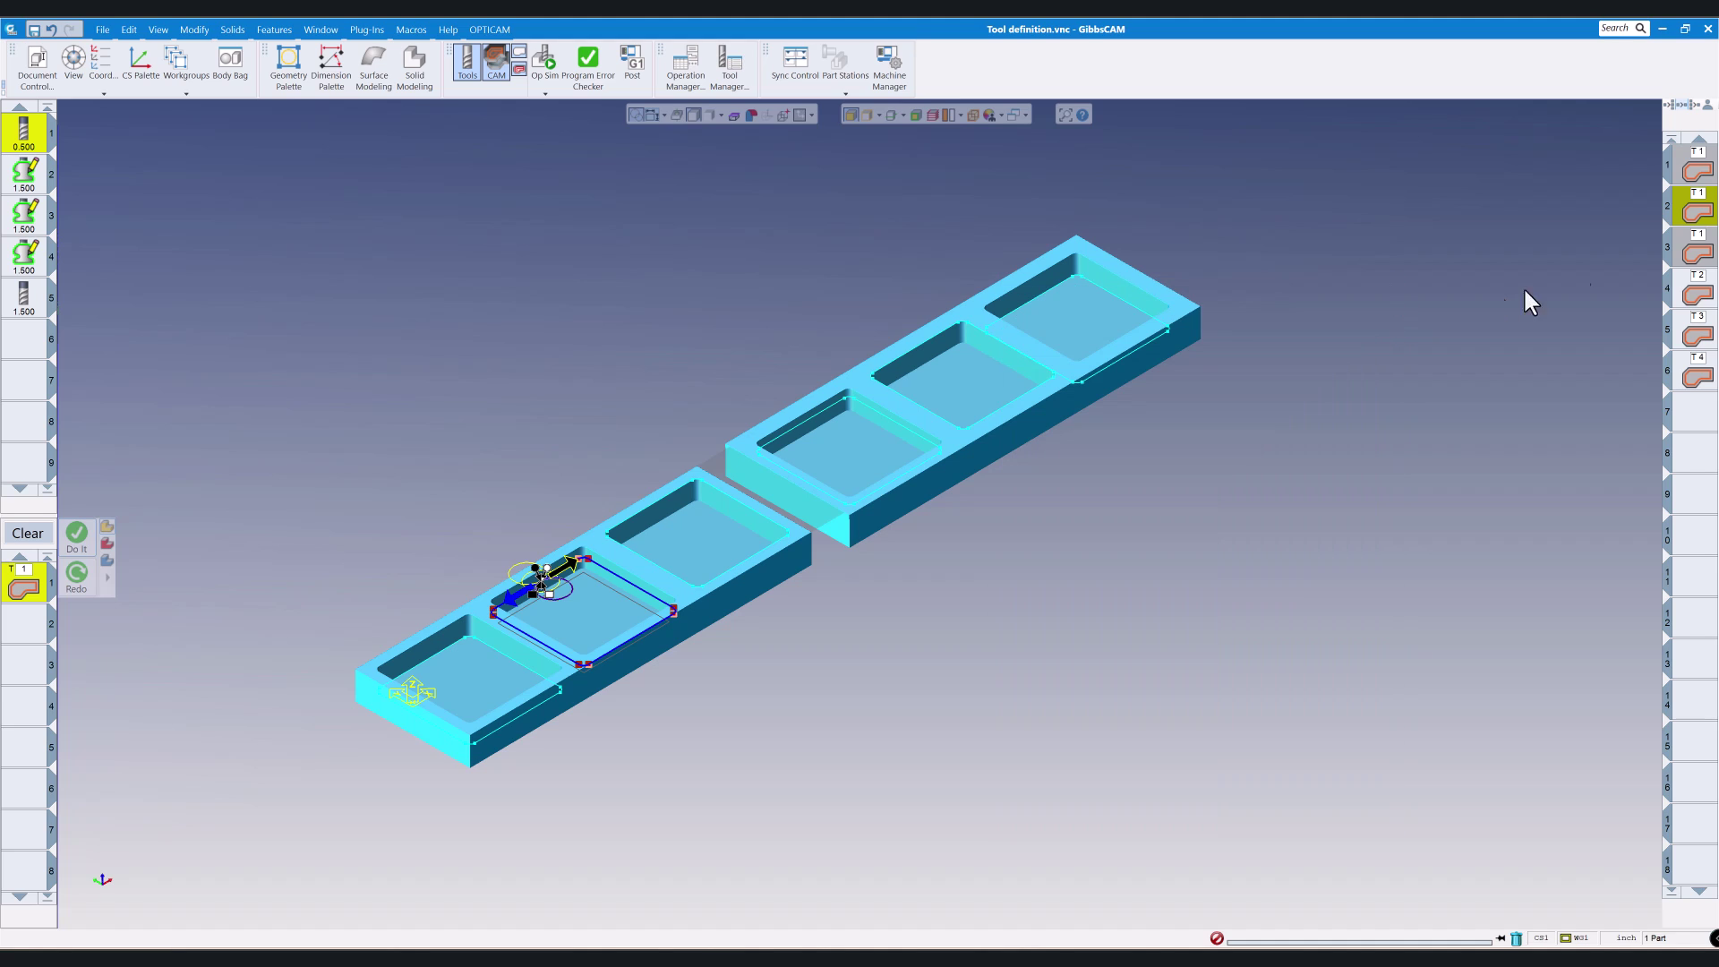
Step: Check operation 3's contour depths against its toolpath in the third pocket, then close the process dialog
click(1694, 253)
double_click(1694, 253)
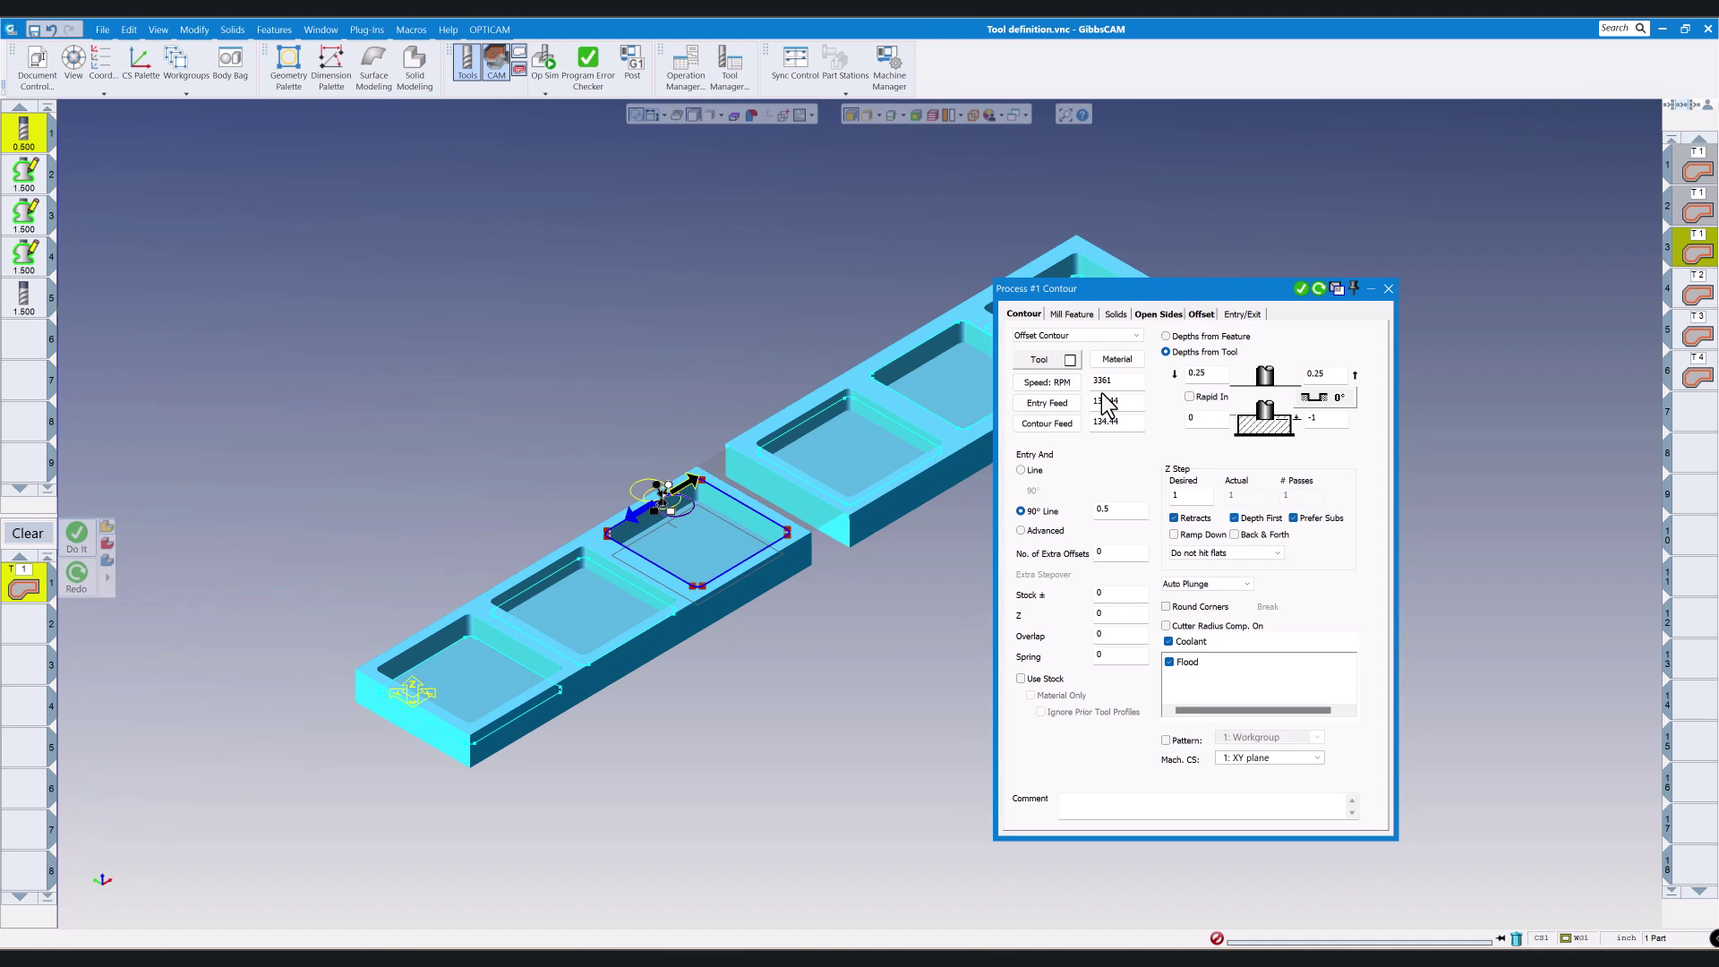
click(1186, 421)
middle_drag(744, 510, 697, 479)
scroll(695, 481, up, 3)
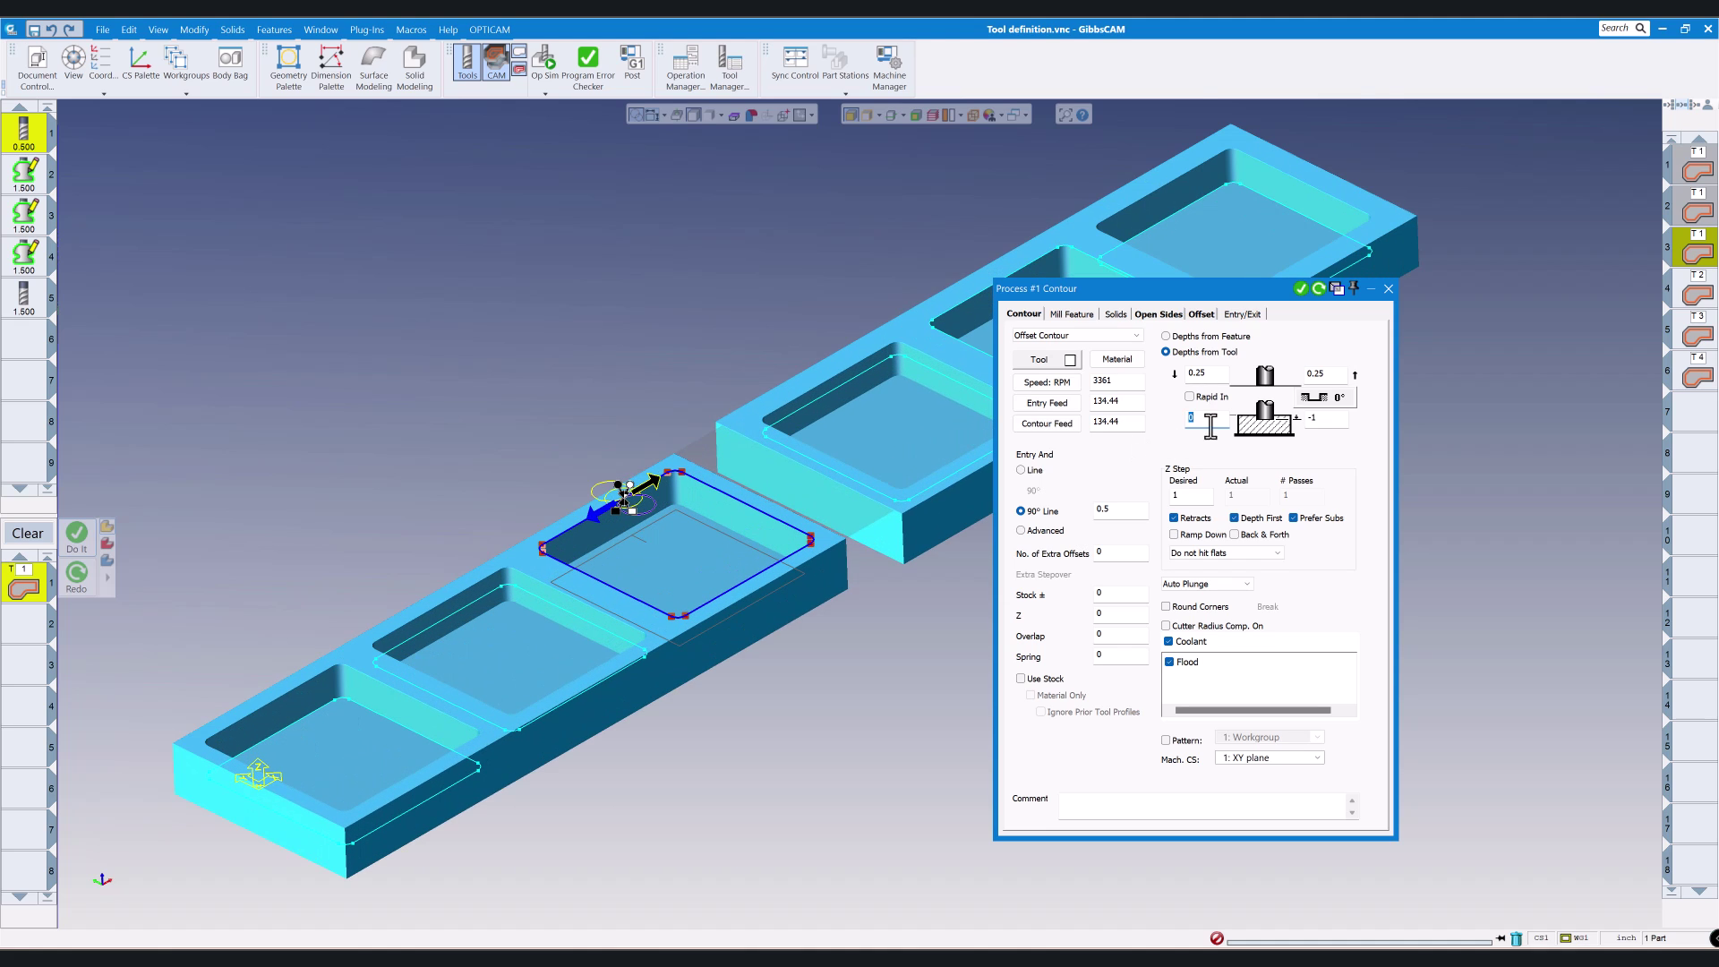
middle_drag(743, 475, 656, 342)
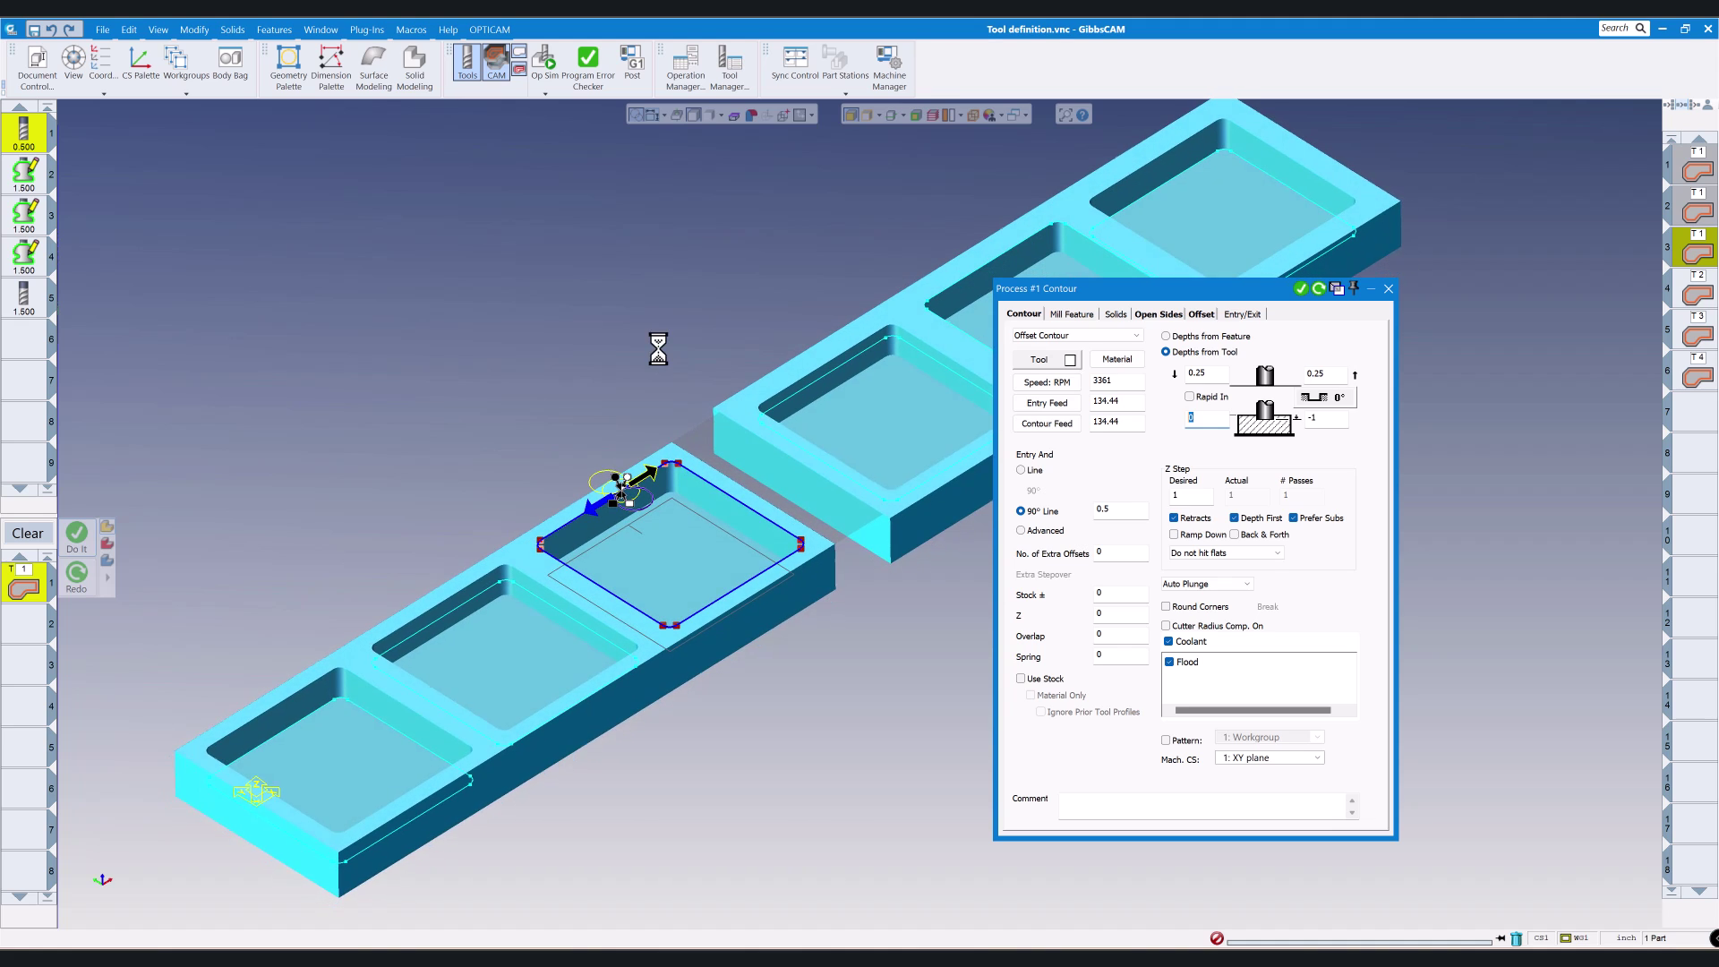
click(1389, 288)
scroll(604, 459, down, 2)
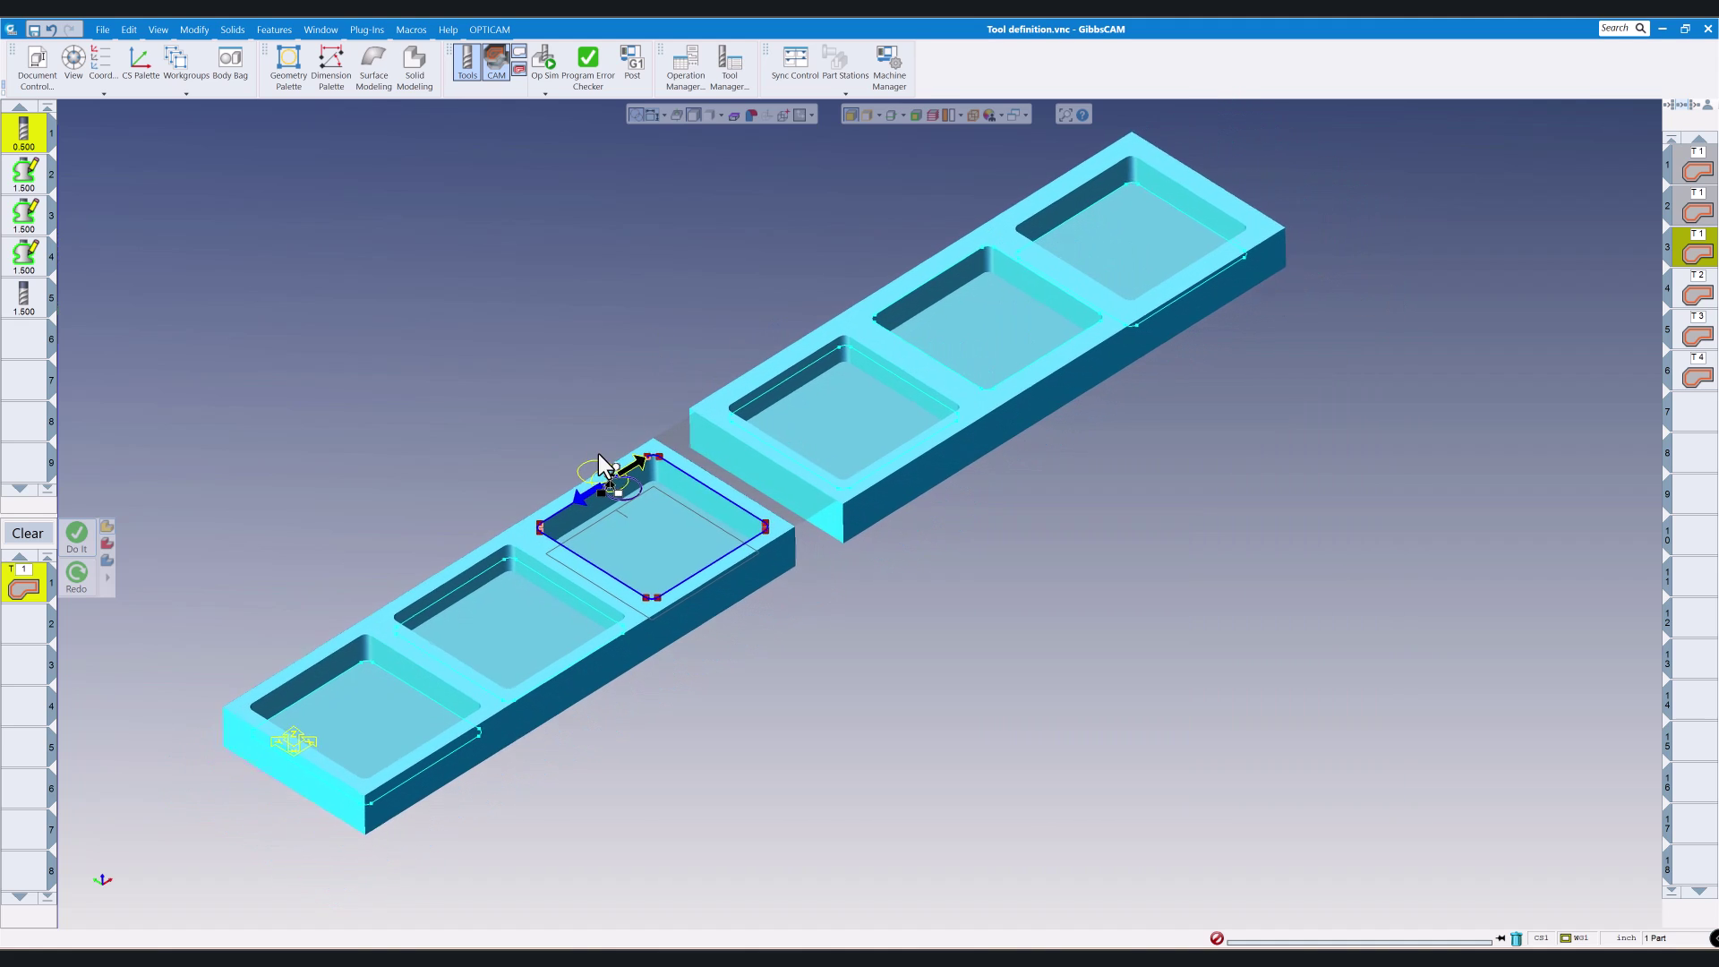
scroll(599, 442, down, 4)
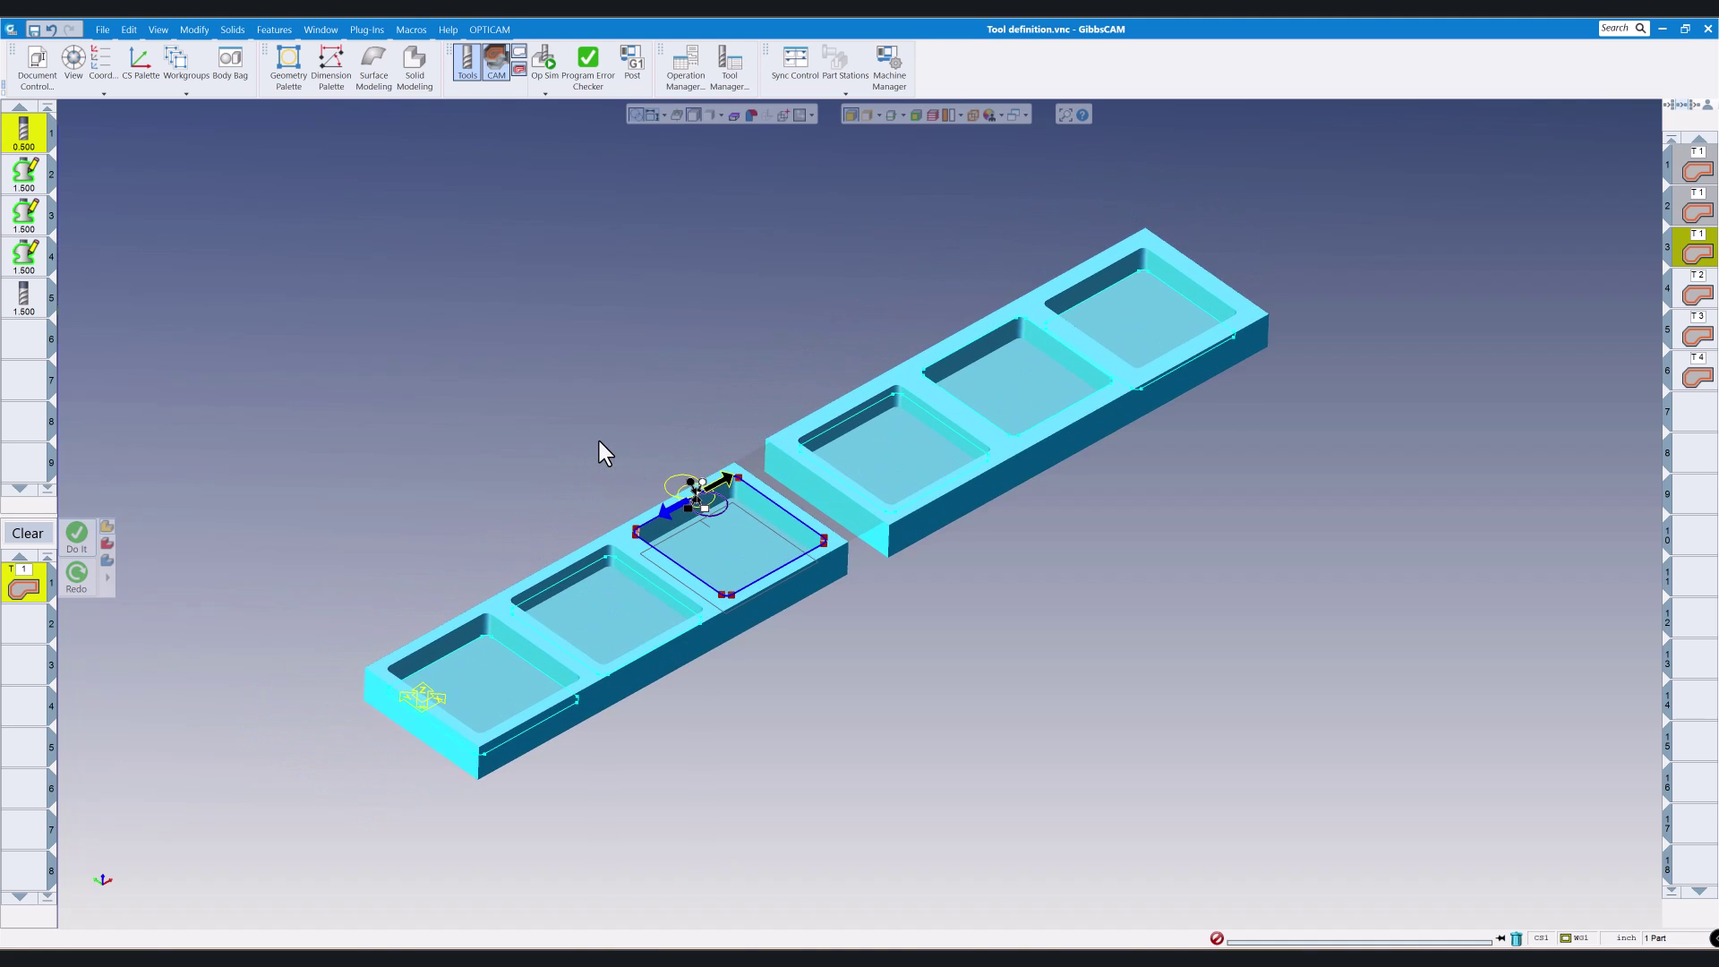
scroll(600, 419, down, 1)
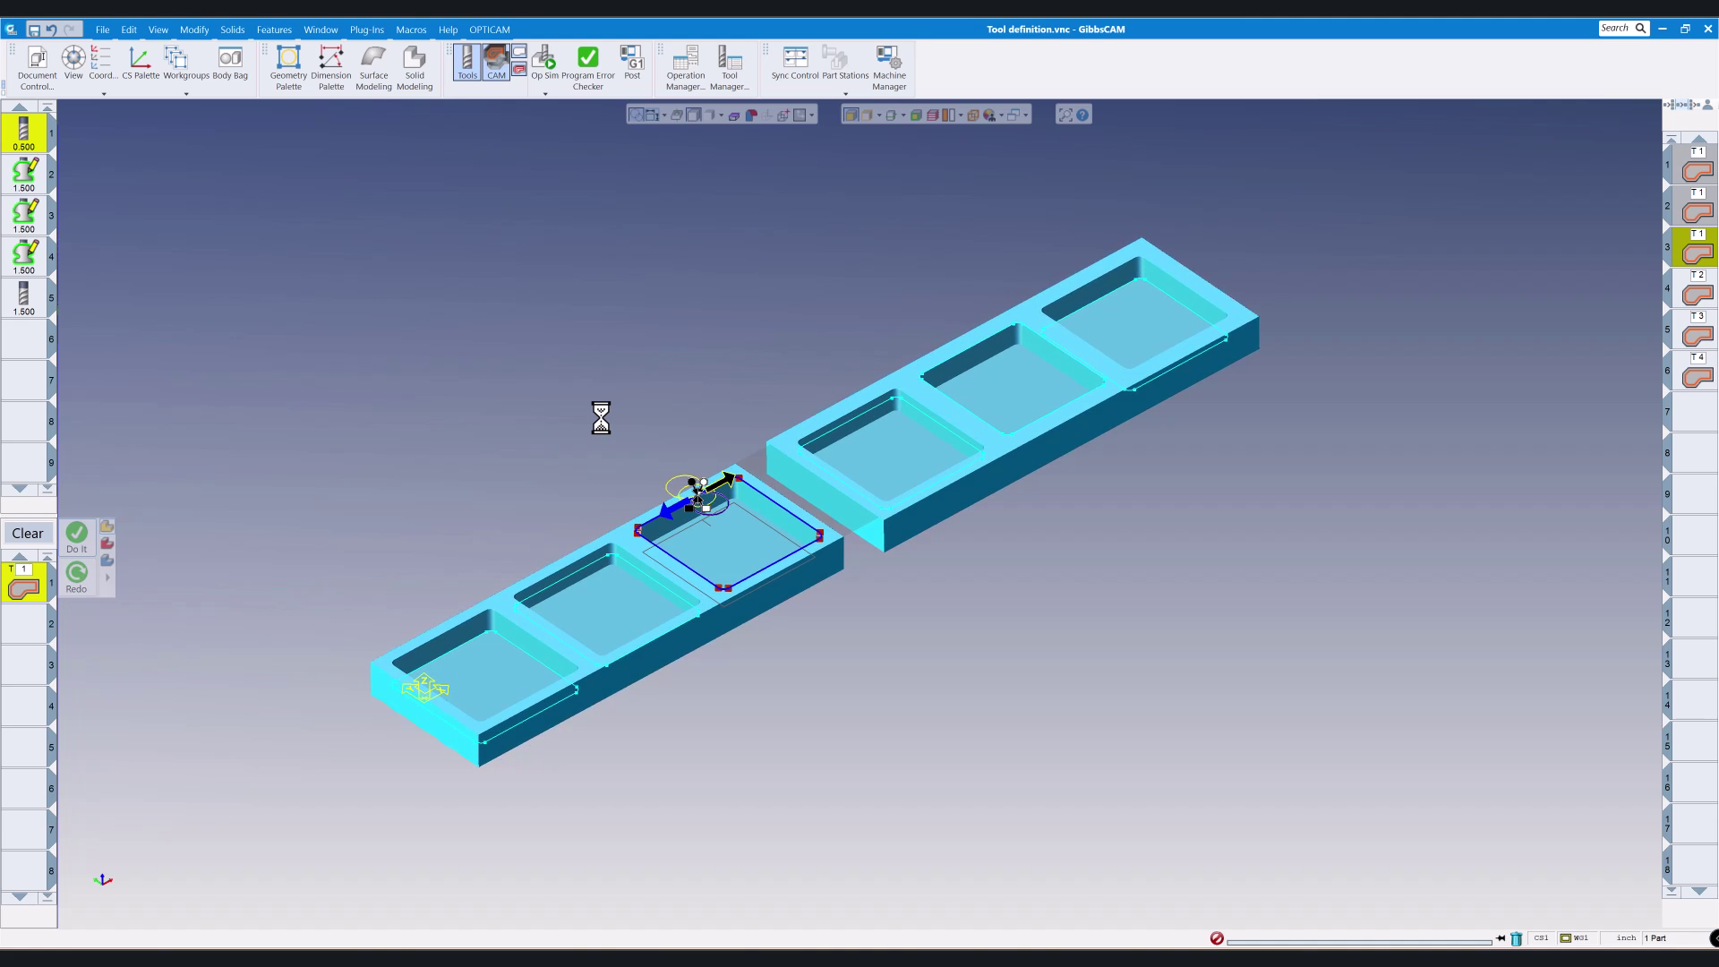
scroll(600, 418, up, 1)
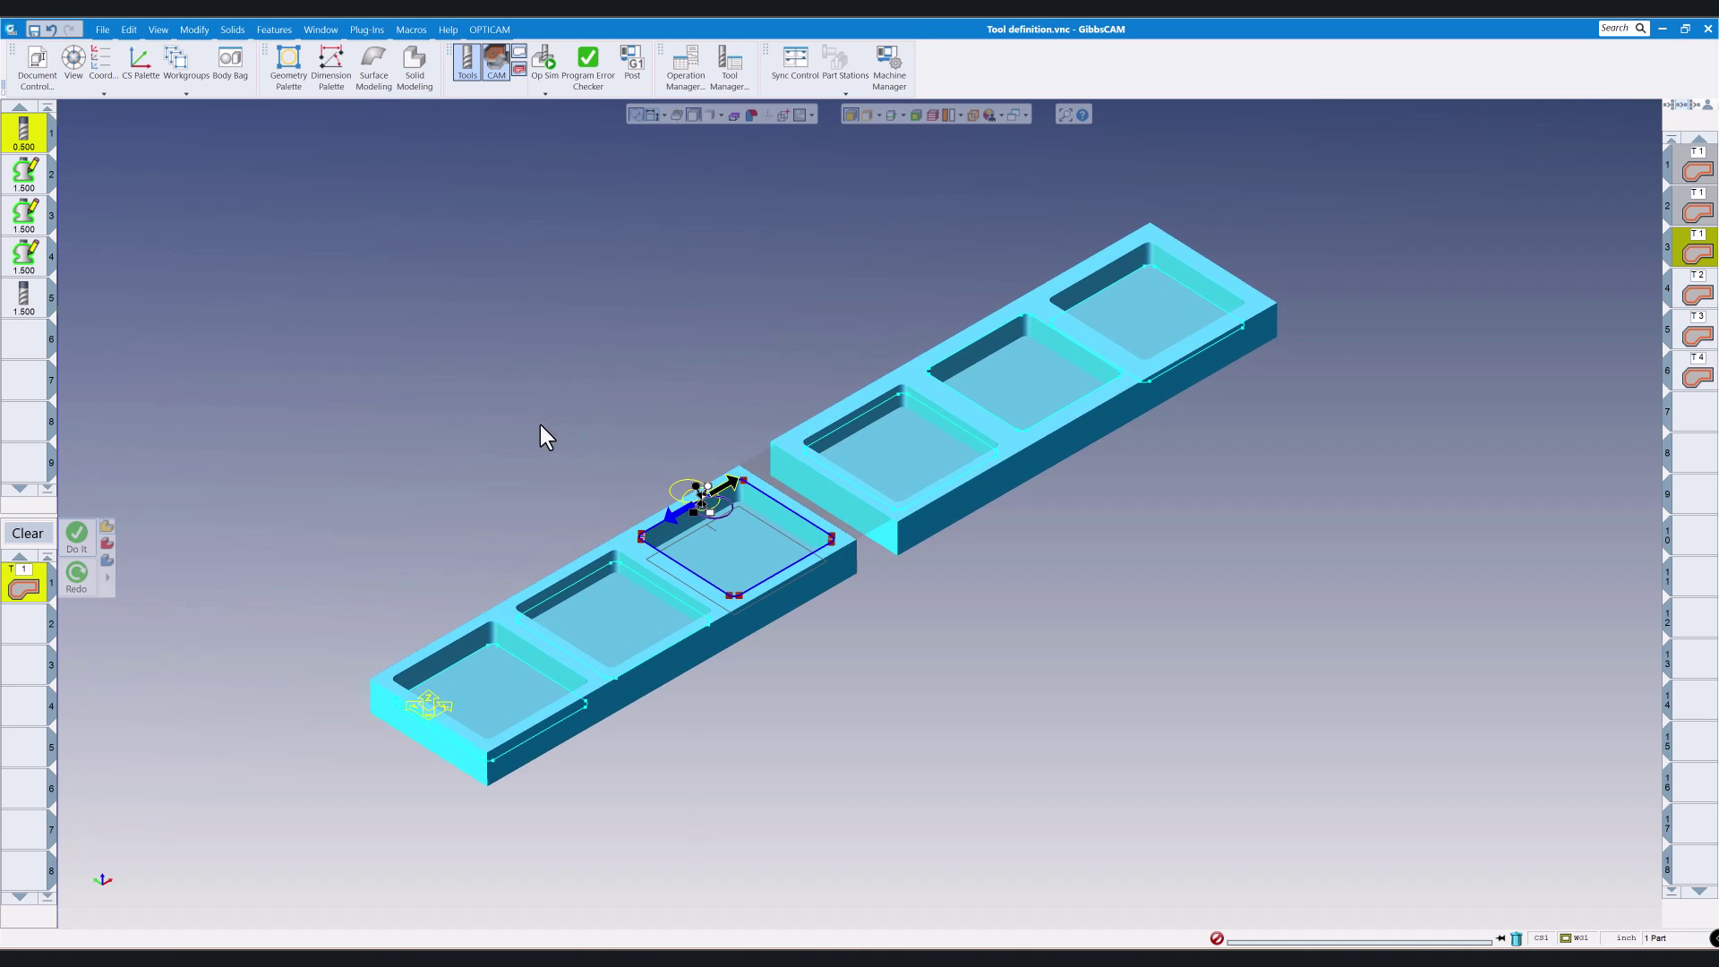
middle_drag(540, 424, 534, 403)
scroll(526, 418, down, 1)
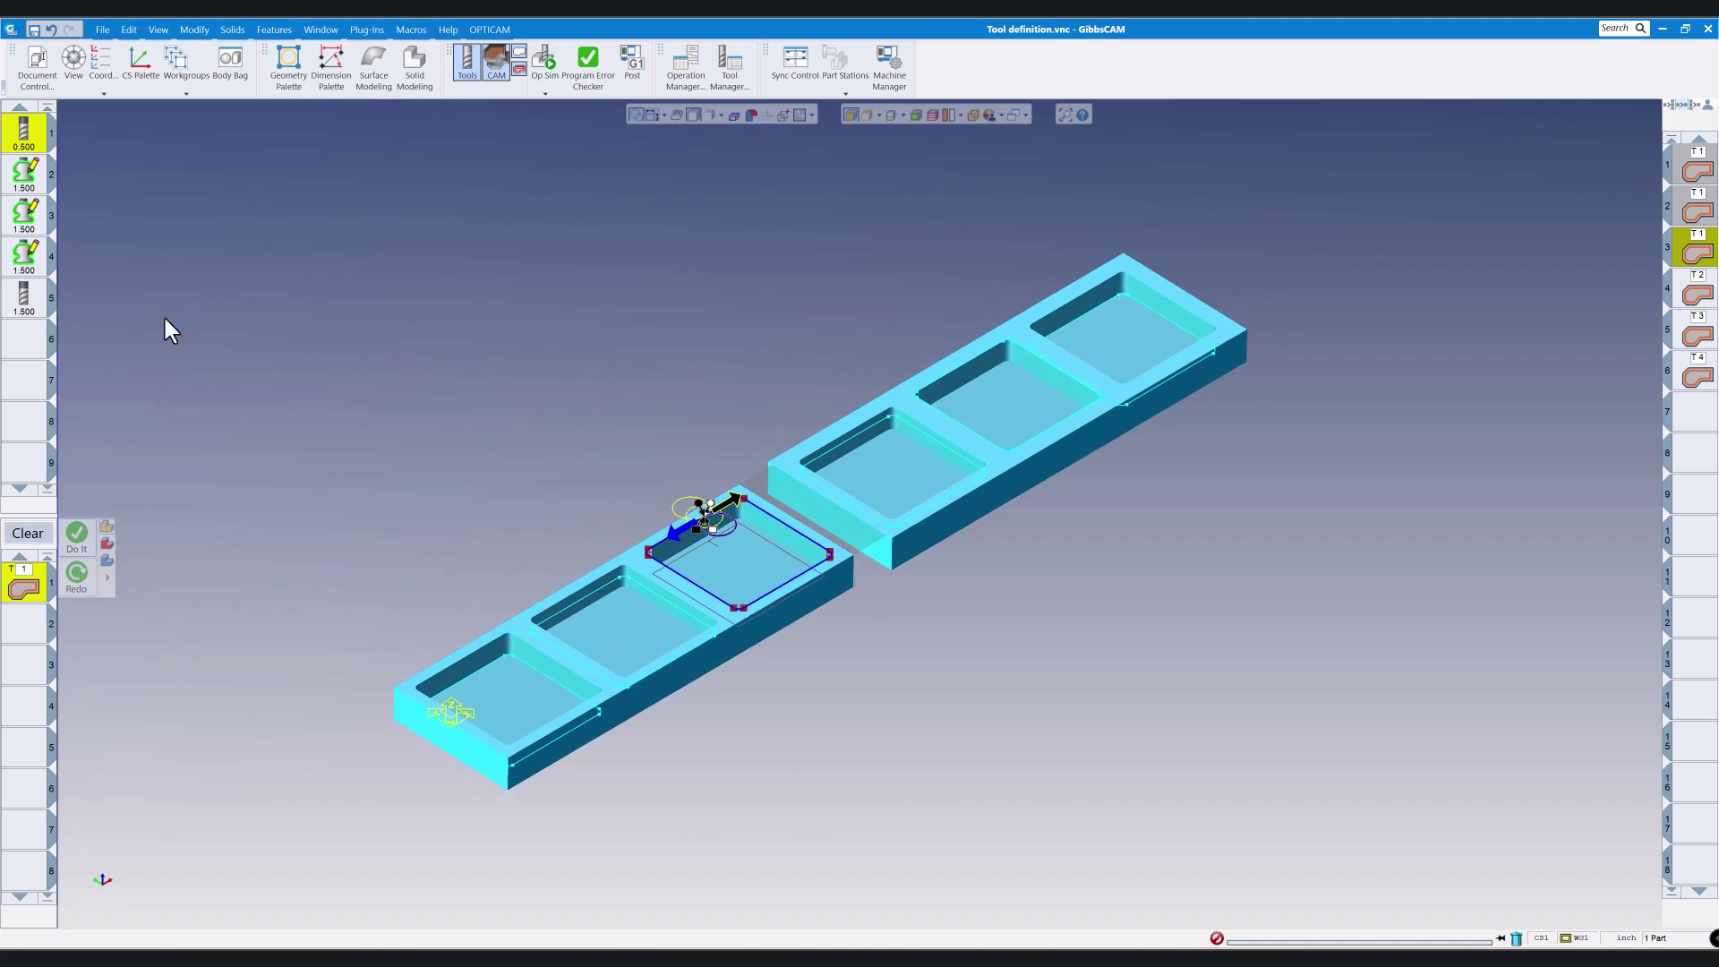